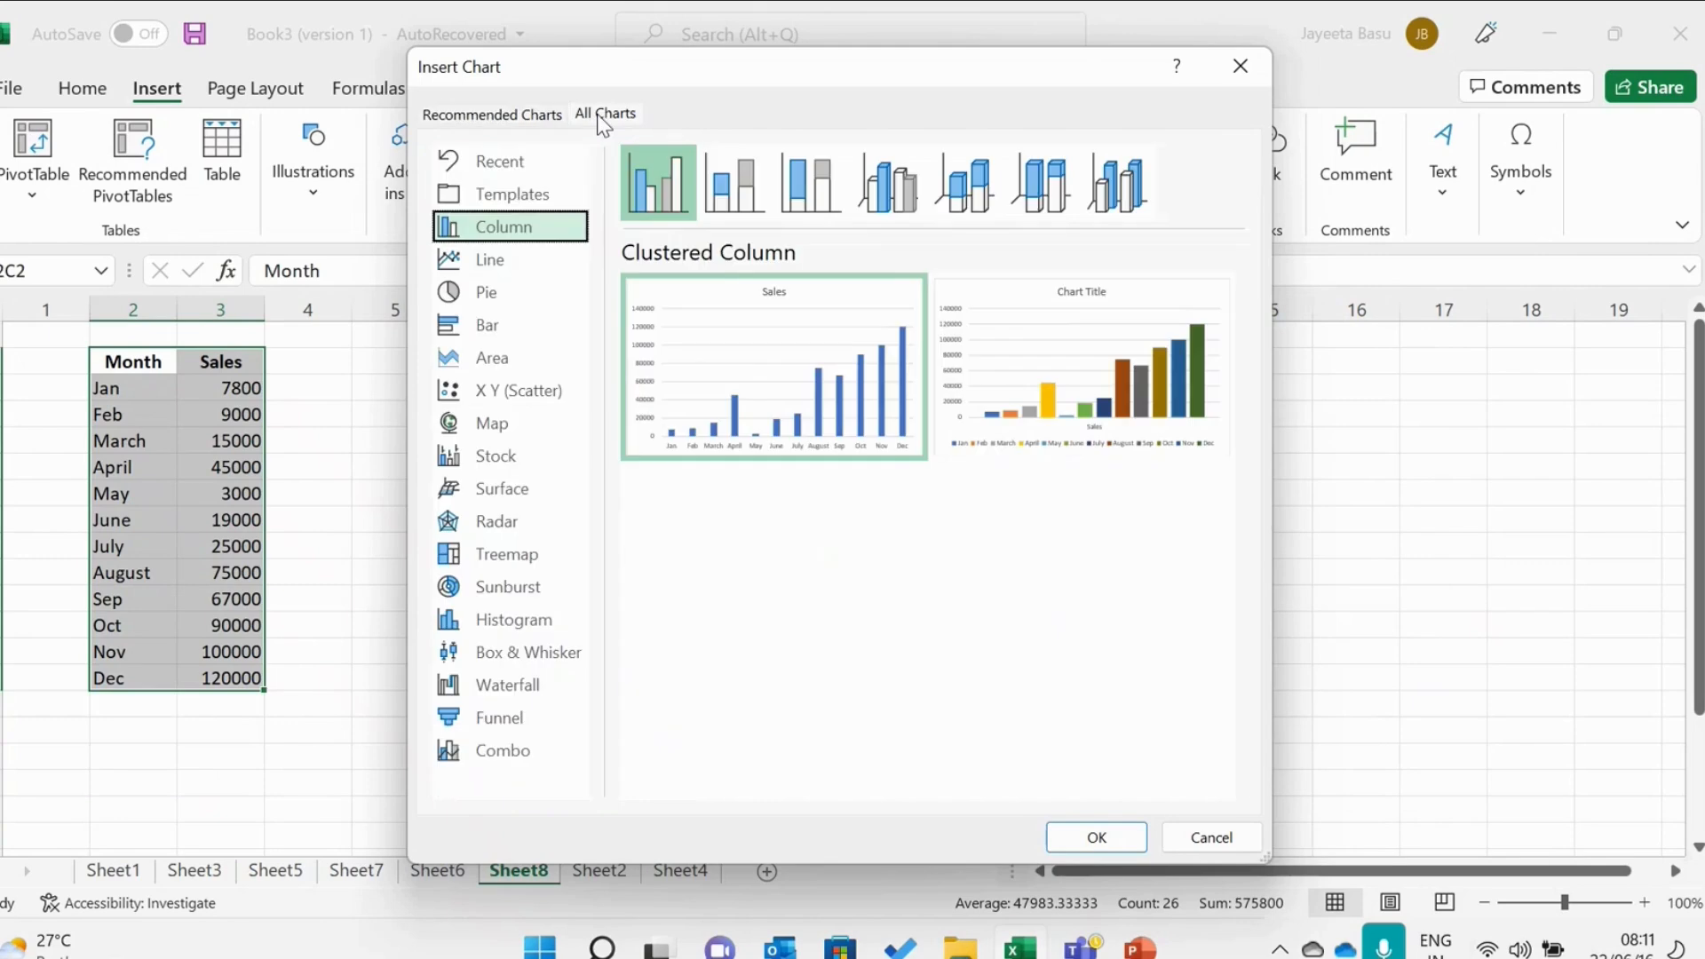
Preview the Templates, Column, Line and Pie chart types, including the 3-D Pie and Pie of Pie variants.
{"action": "left_click", "coordinate": [522, 195]}
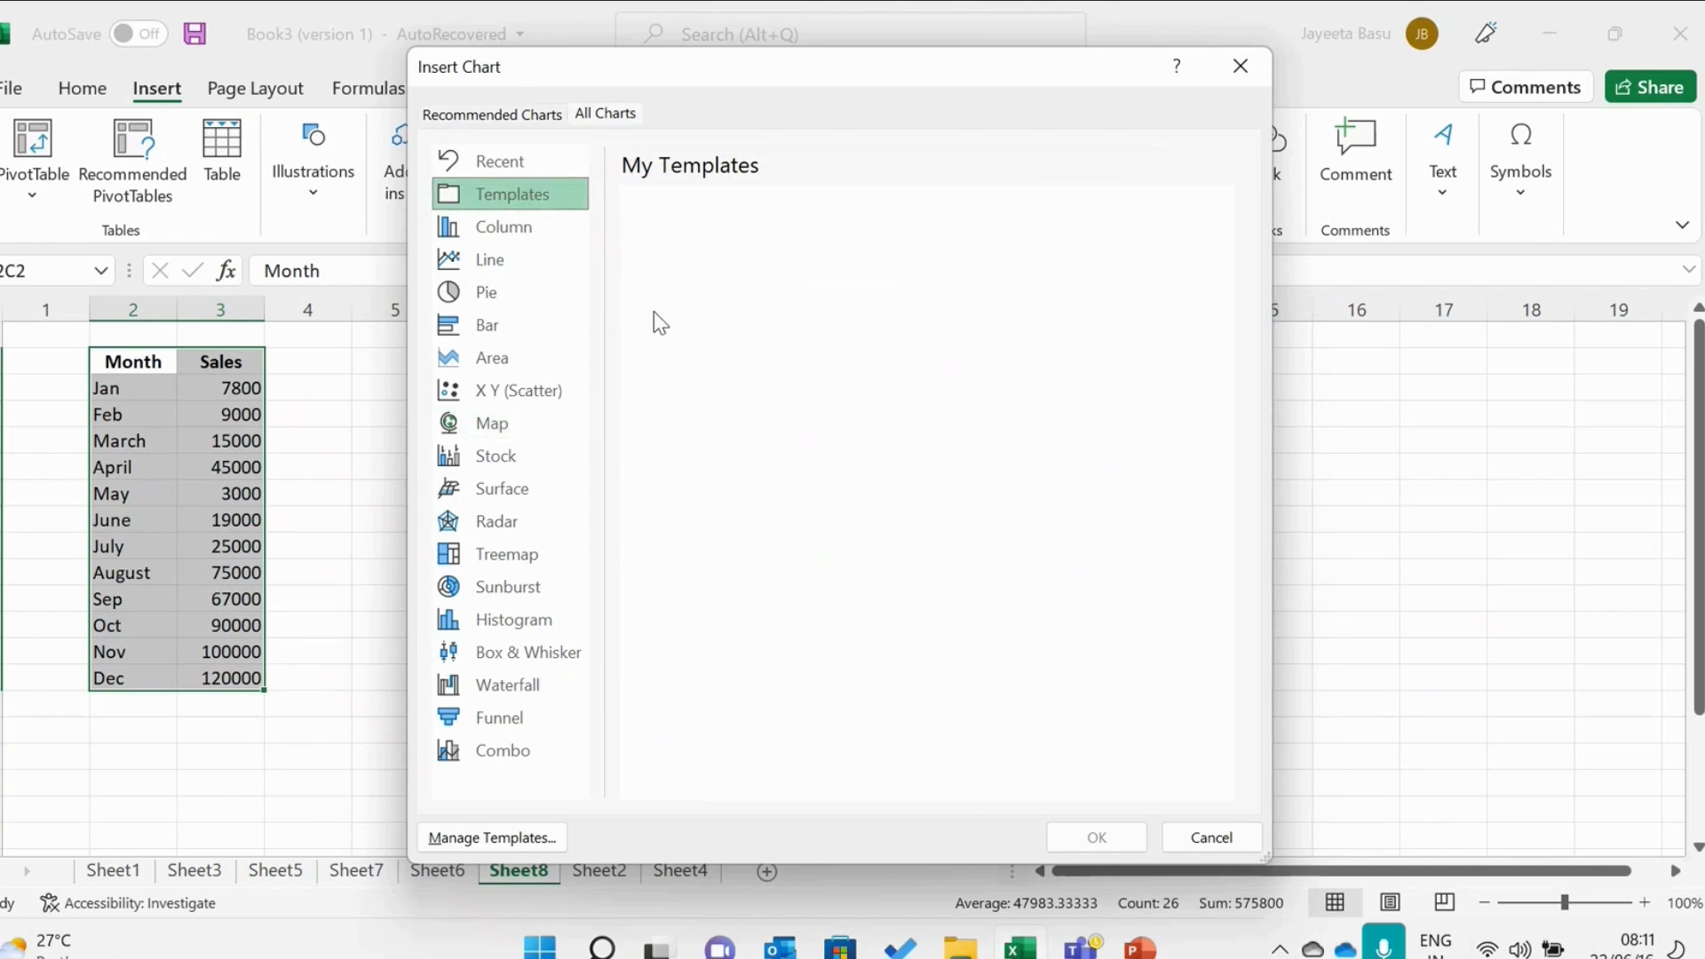
{"action": "left_click", "coordinate": [528, 226]}
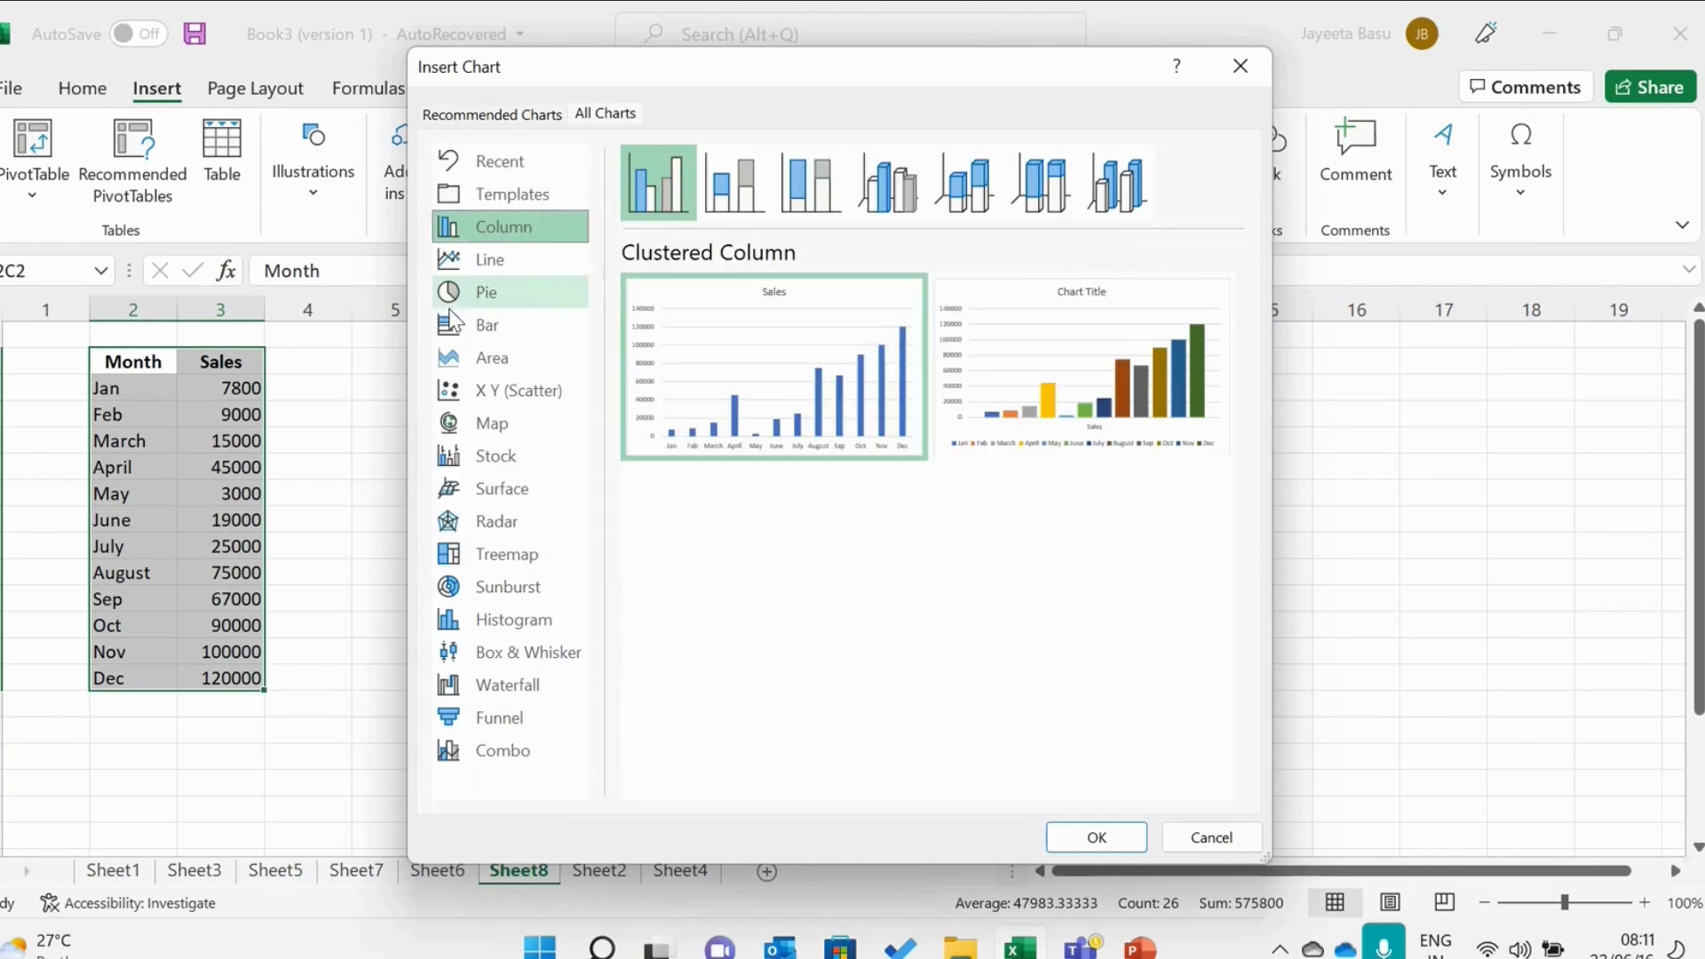
{"action": "left_click", "coordinate": [514, 263]}
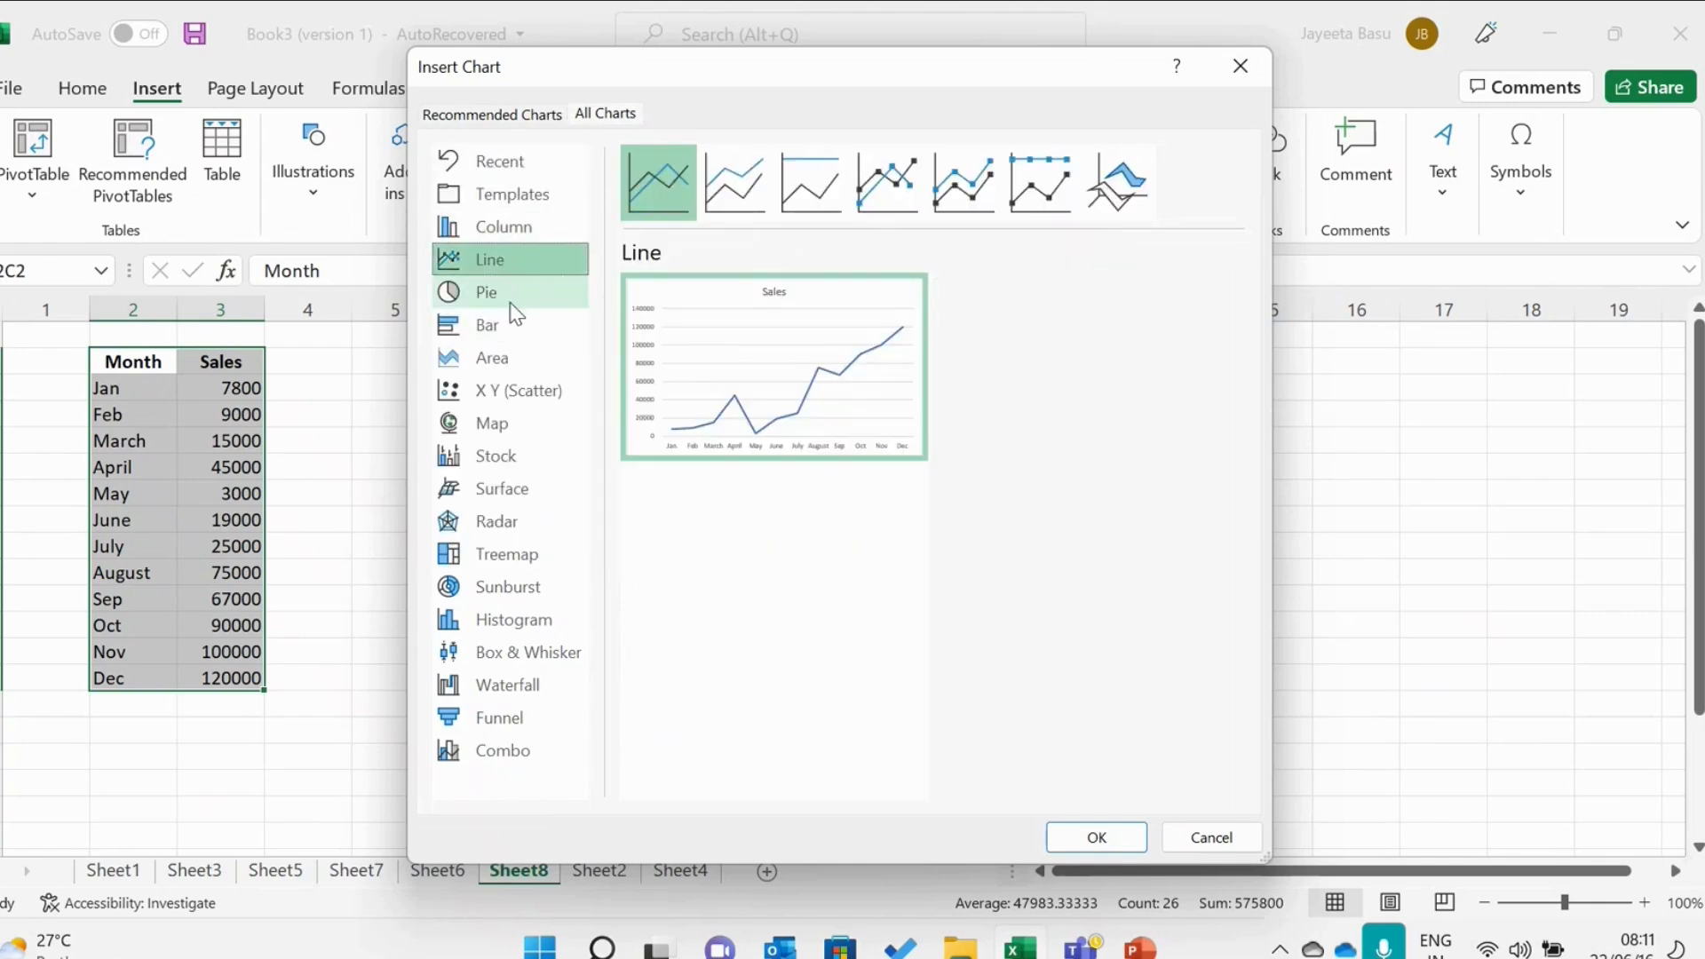
{"action": "left_click", "coordinate": [510, 298]}
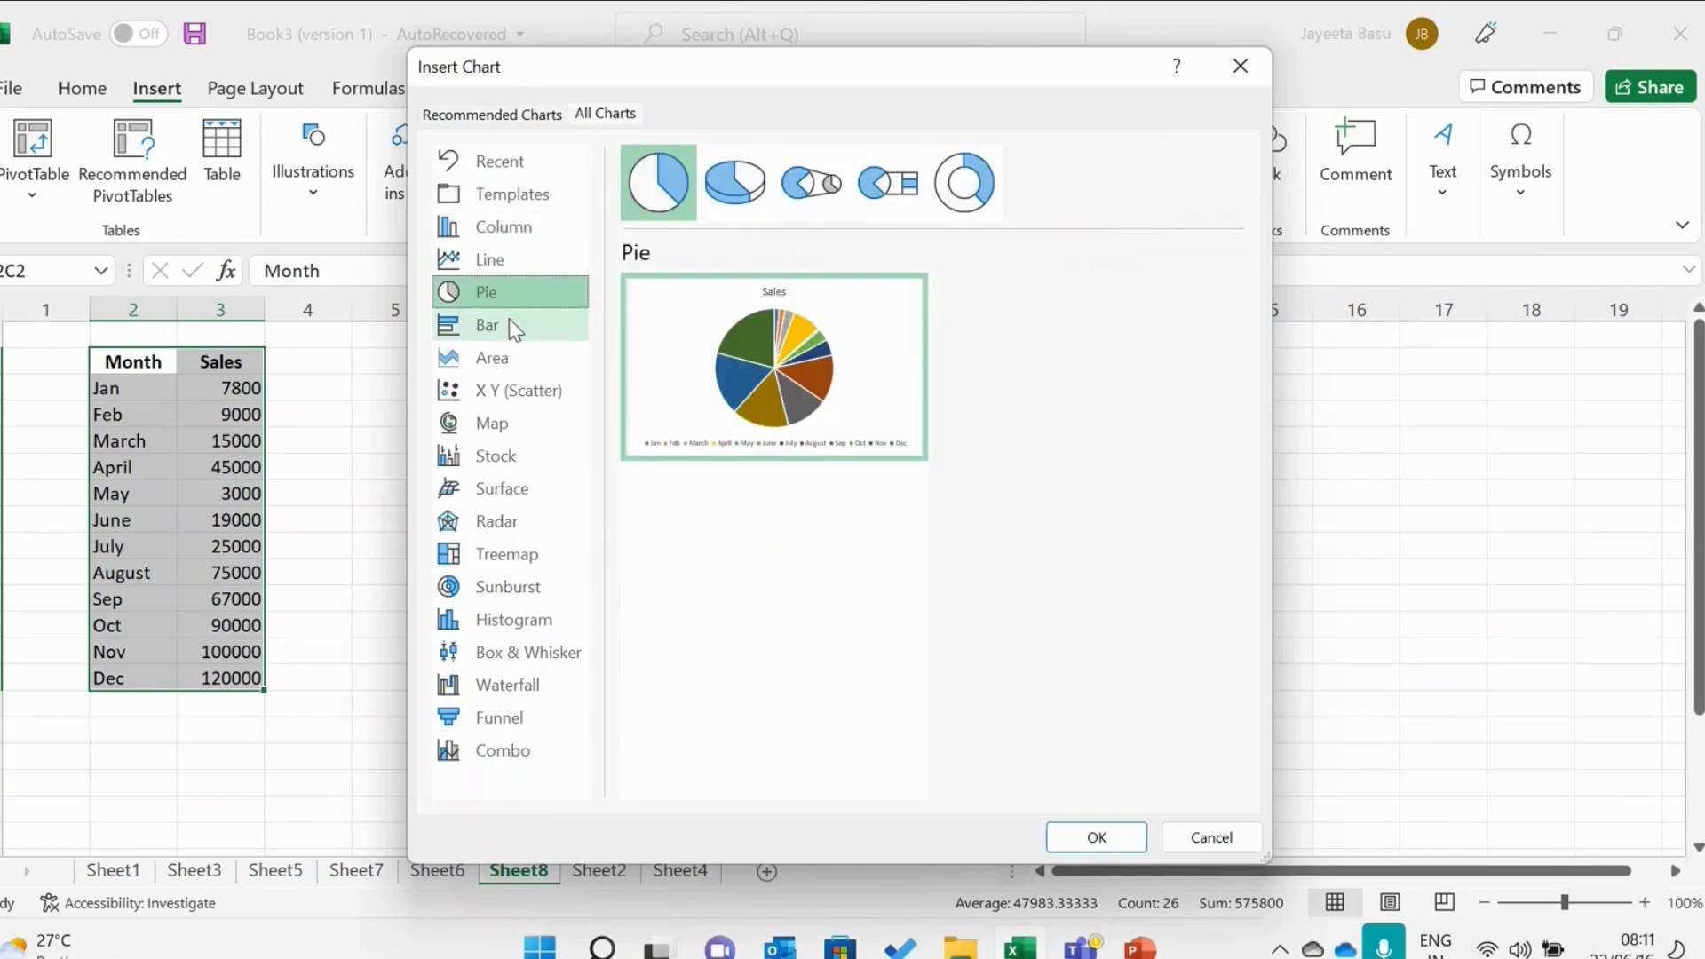
{"action": "left_click", "coordinate": [746, 216]}
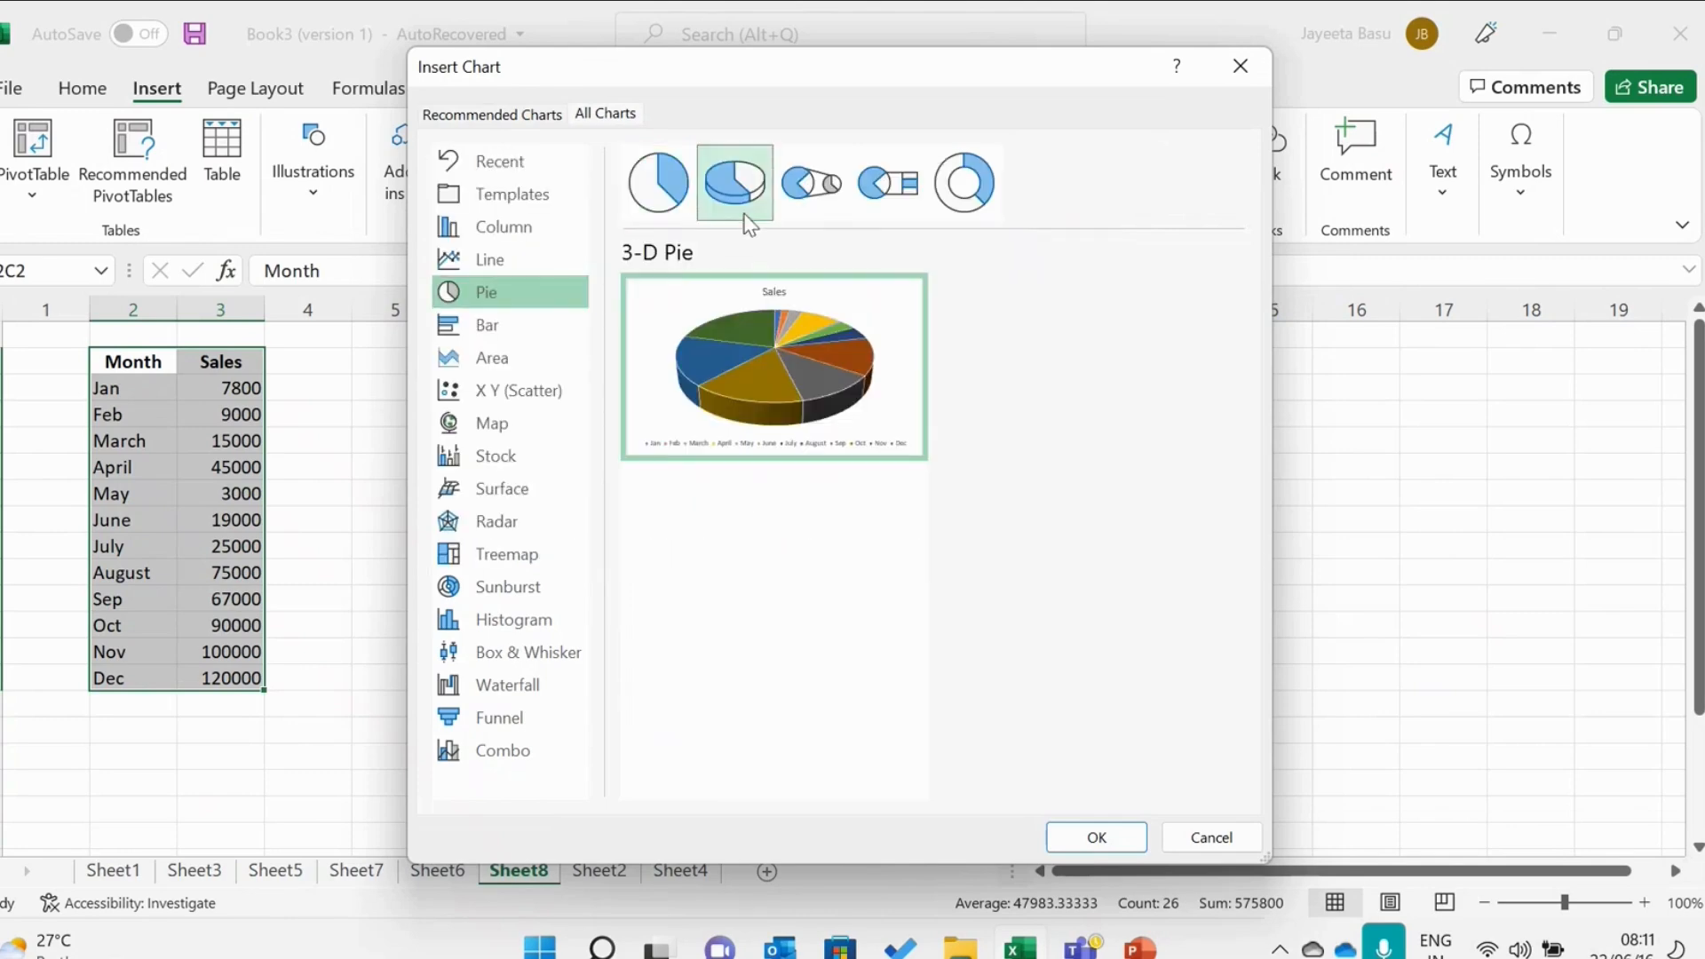
{"action": "left_click", "coordinate": [805, 205]}
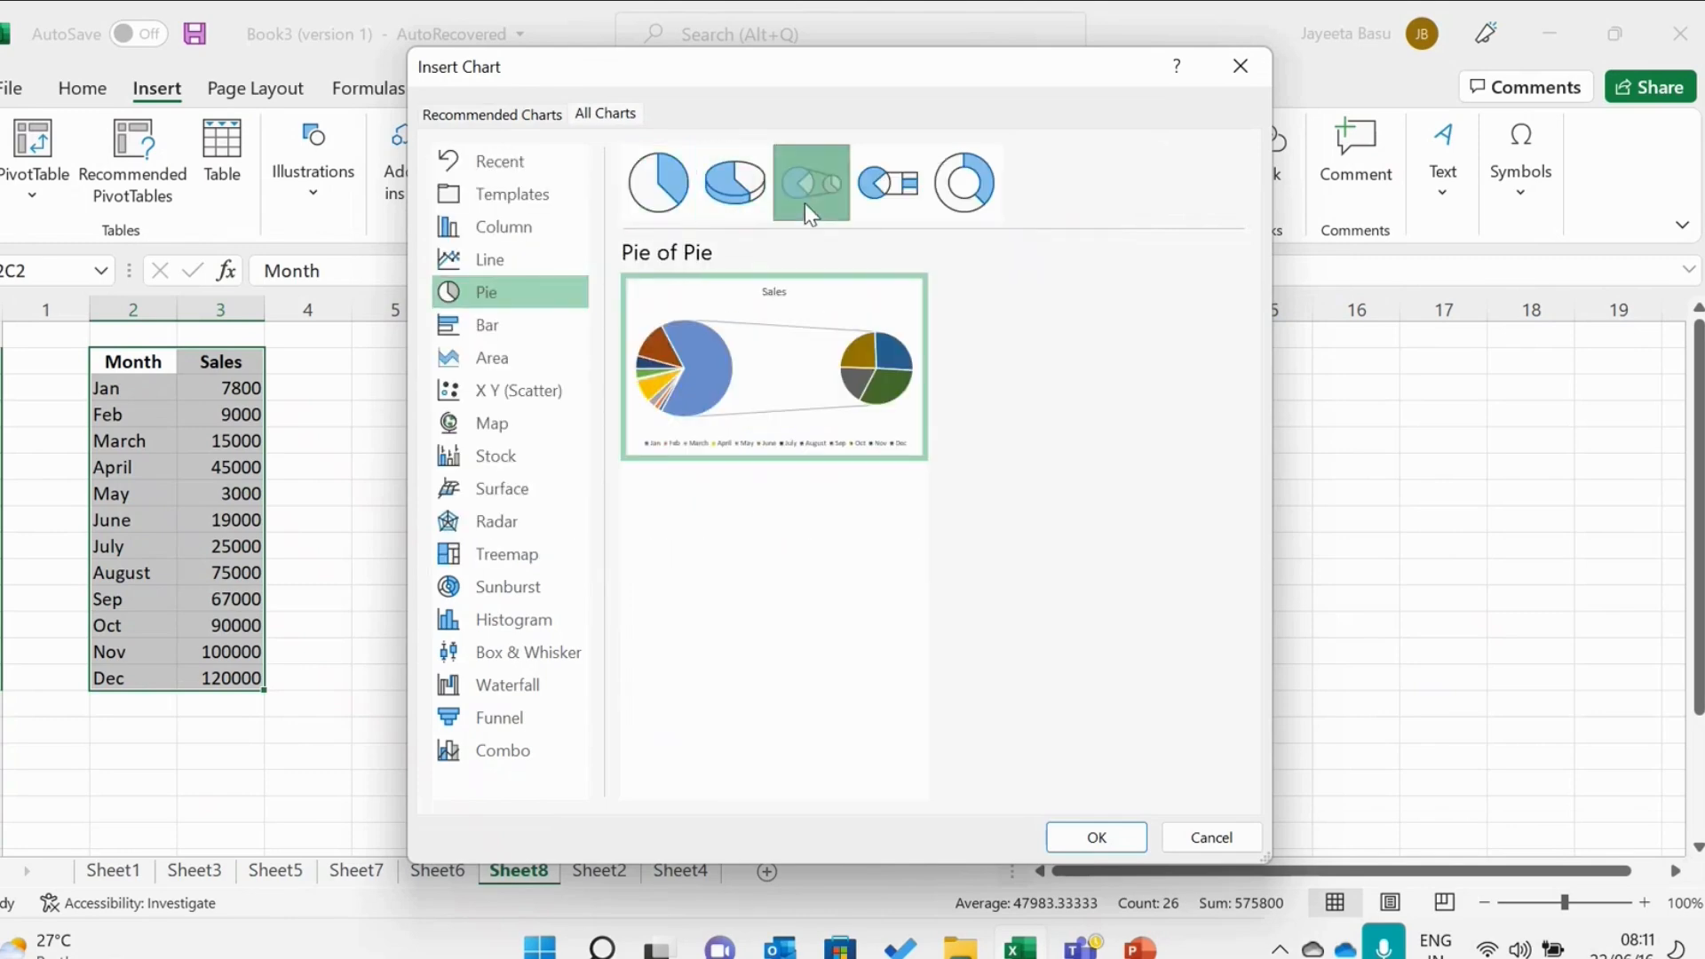
Preview the Bar, Area, X Y (Scatter), Map, Stock, Surface, Radar, Sunburst and Box & Whisker chart types.
{"action": "left_click", "coordinate": [551, 328]}
{"action": "mouse_move", "coordinate": [743, 438]}
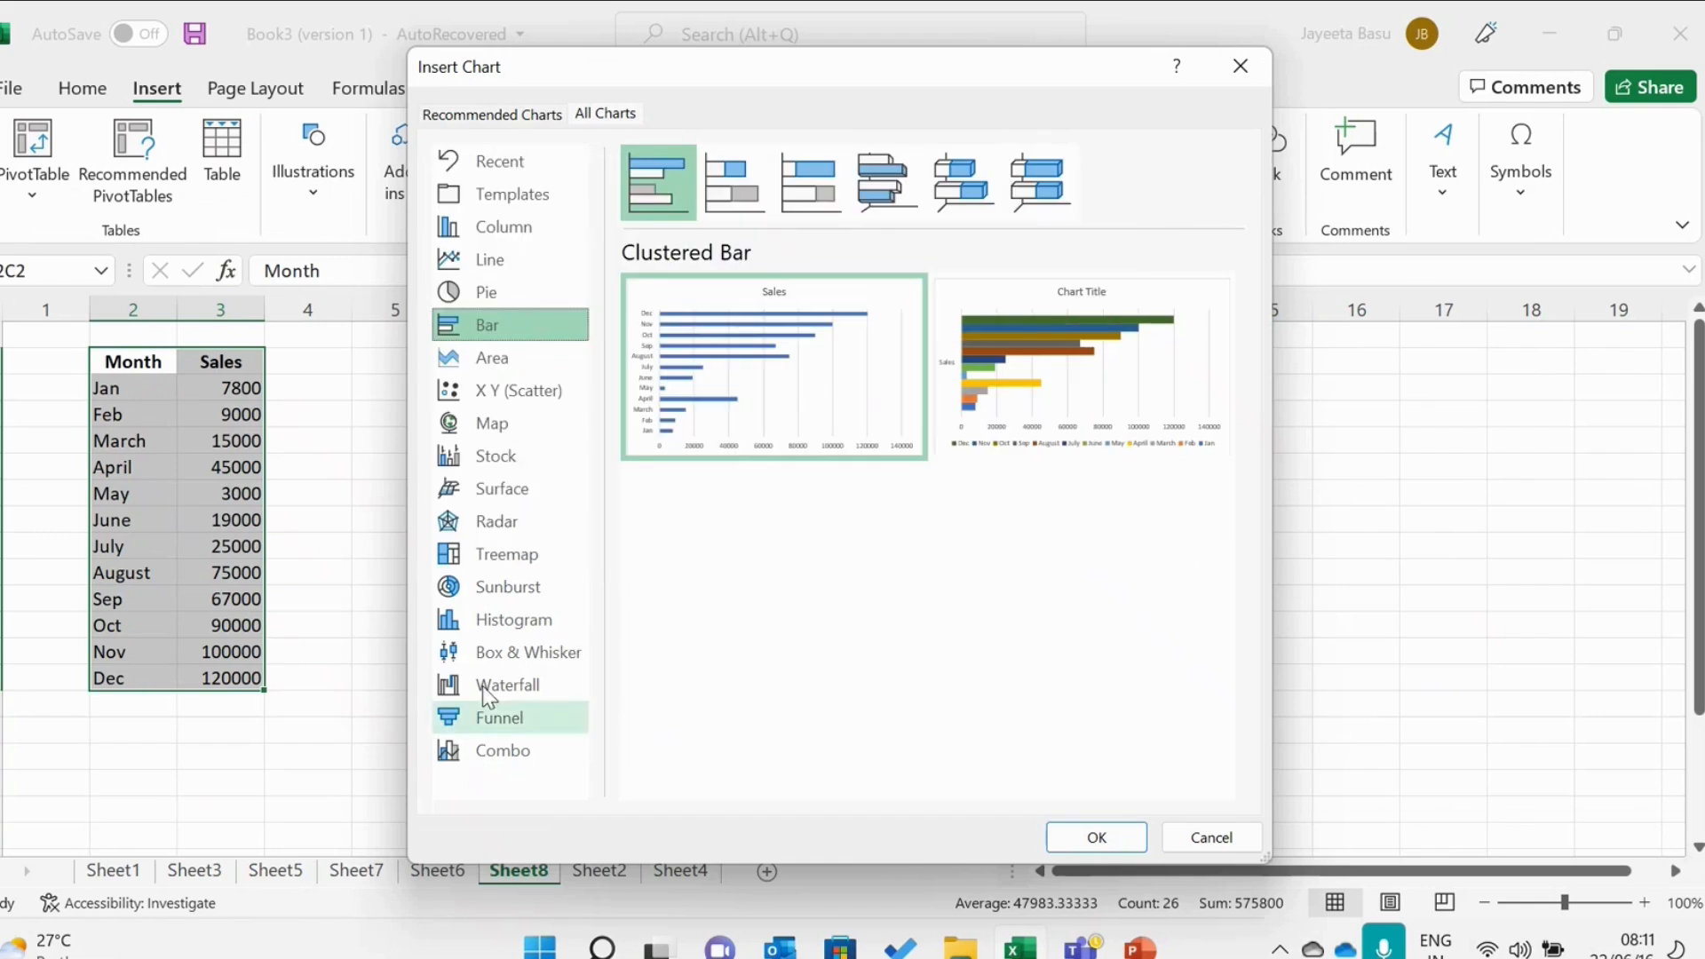
{"action": "left_click", "coordinate": [529, 370]}
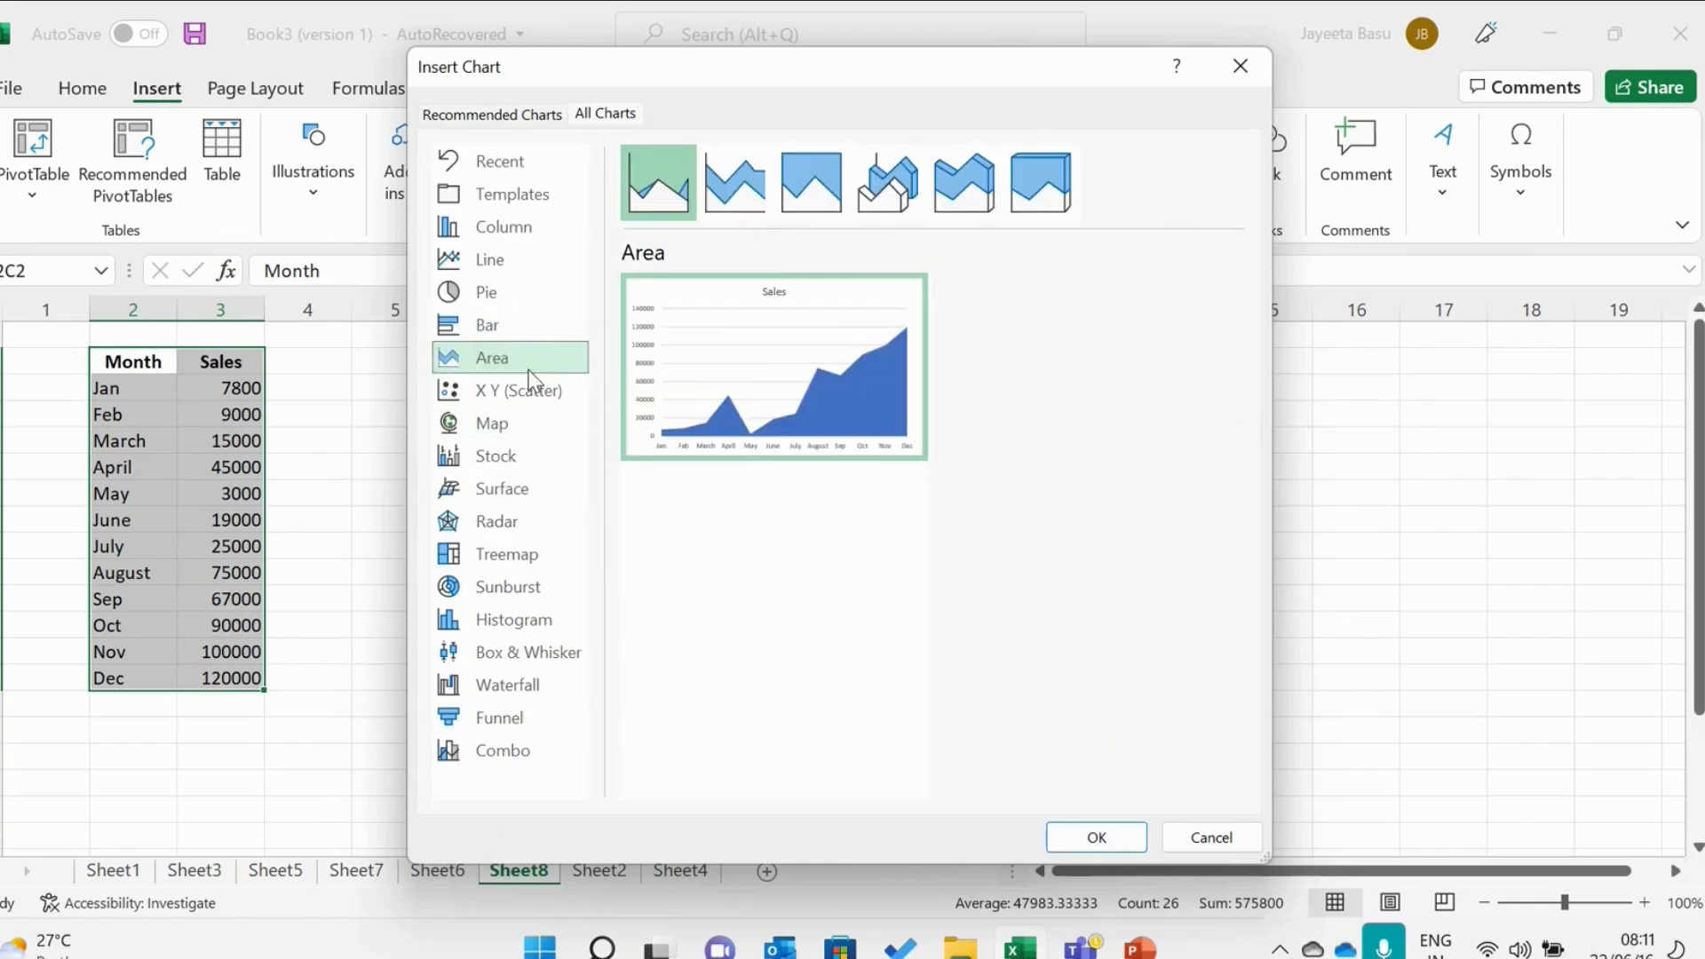
{"action": "left_click", "coordinate": [533, 395]}
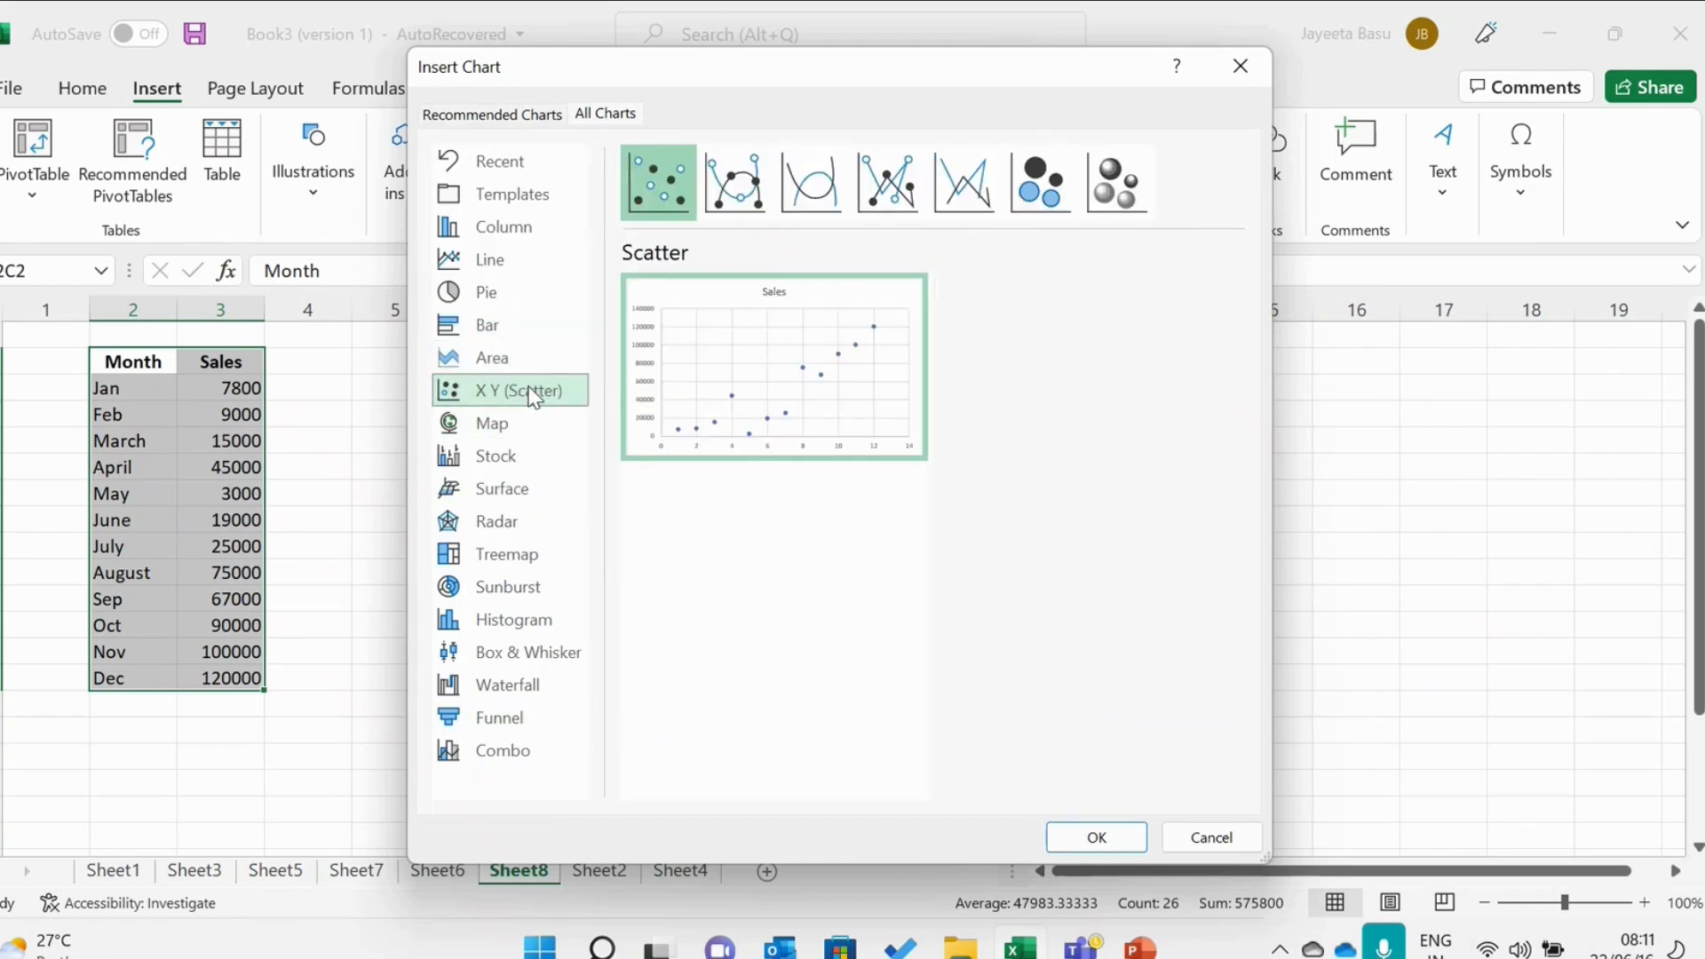
{"action": "left_click", "coordinate": [529, 424]}
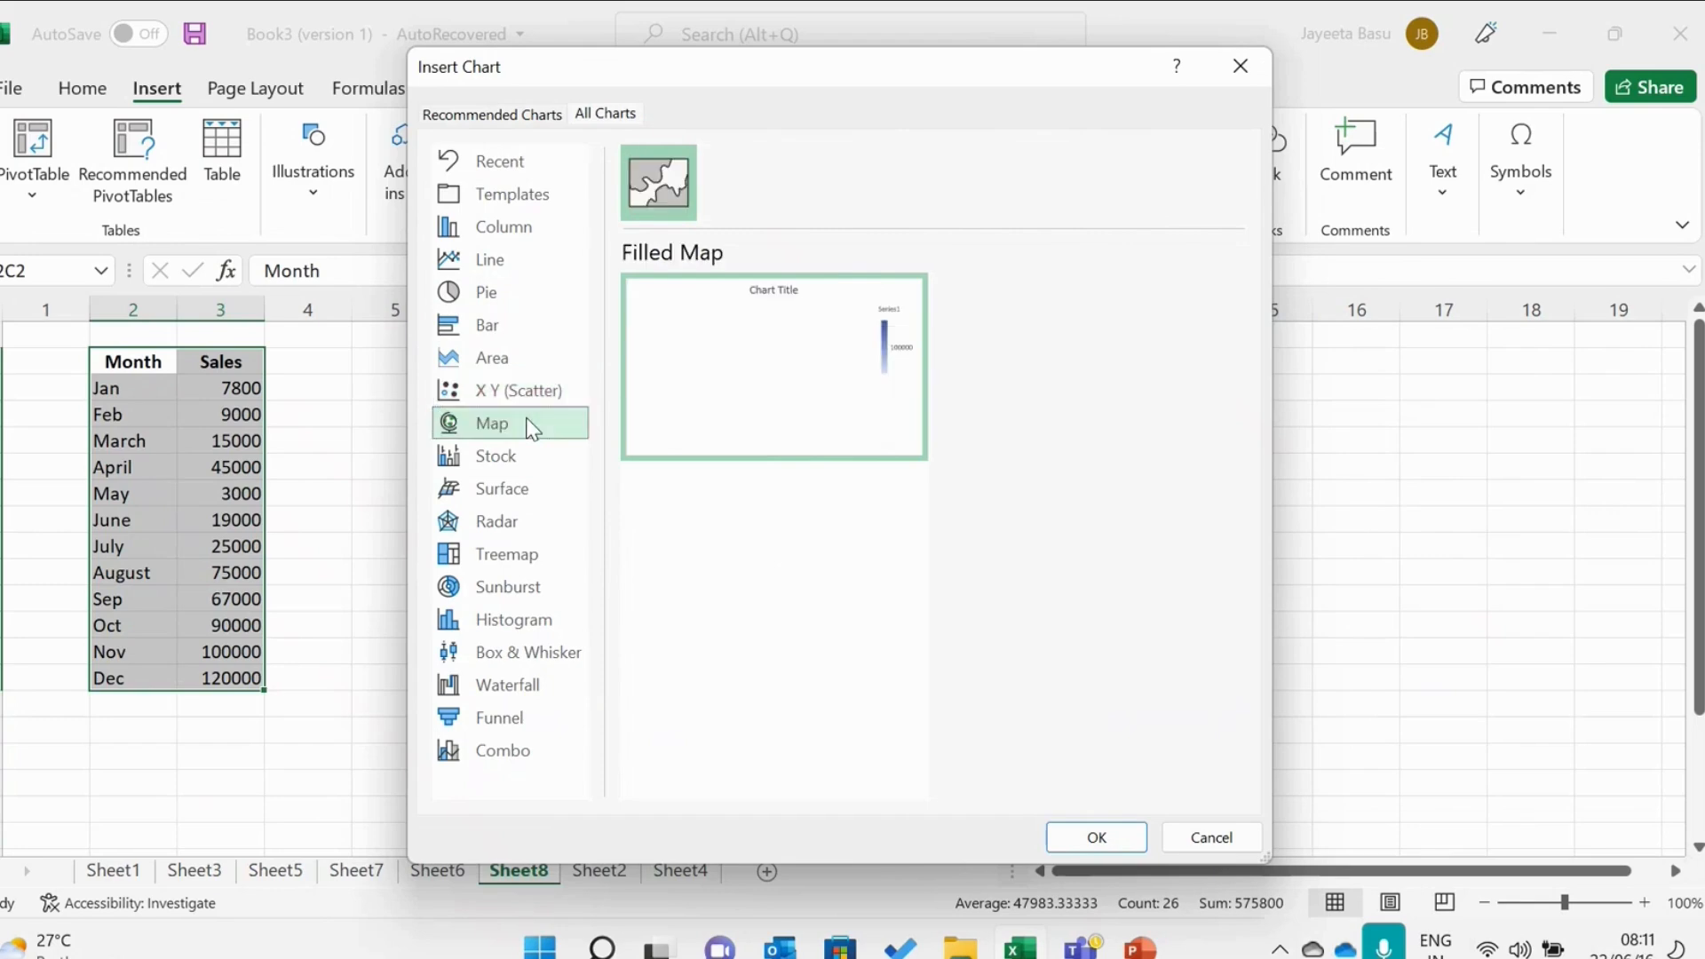
{"action": "left_click", "coordinate": [522, 468]}
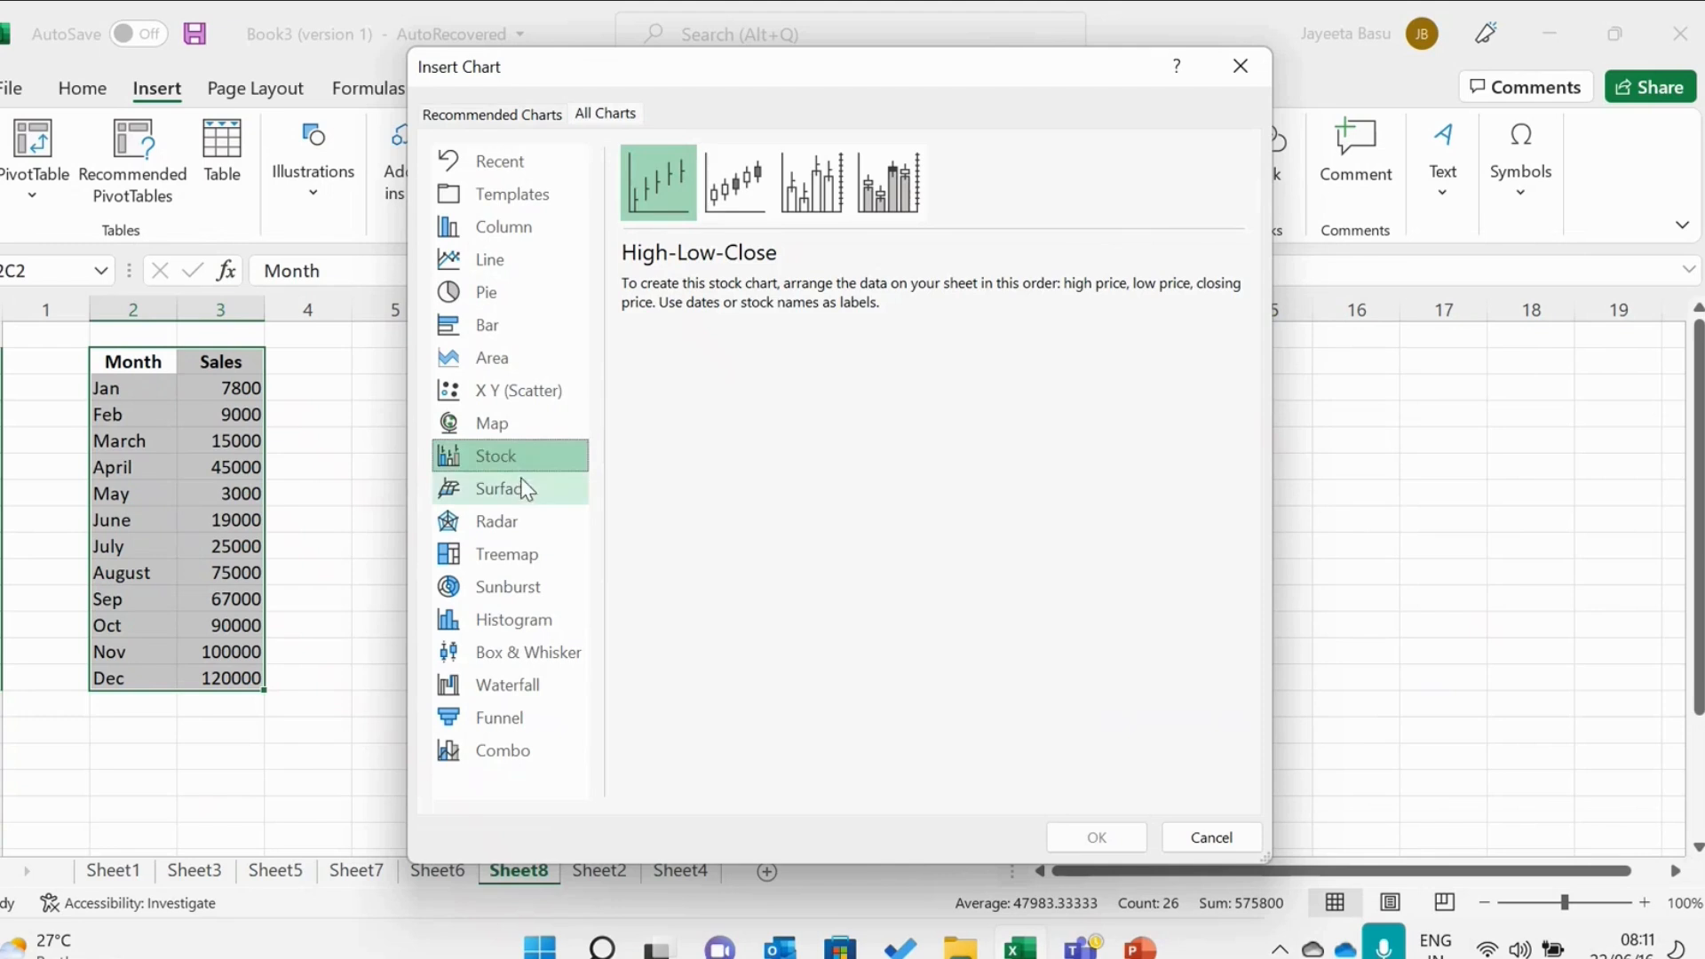
{"action": "left_click", "coordinate": [524, 490]}
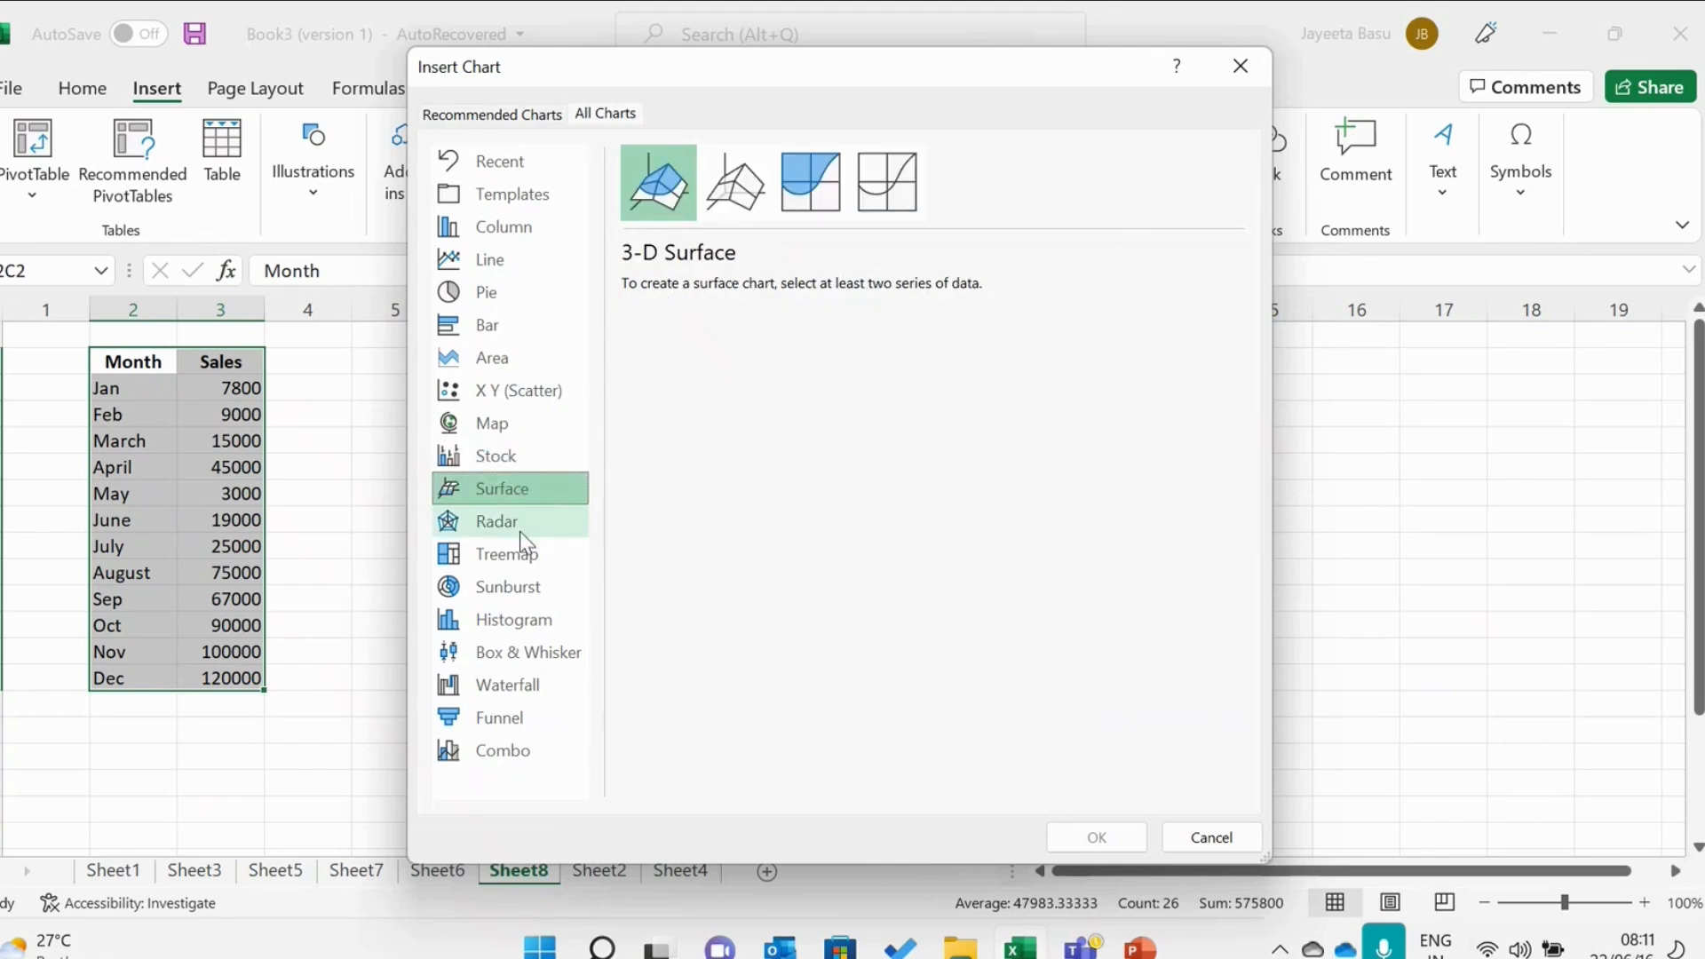
{"action": "left_click", "coordinate": [520, 531]}
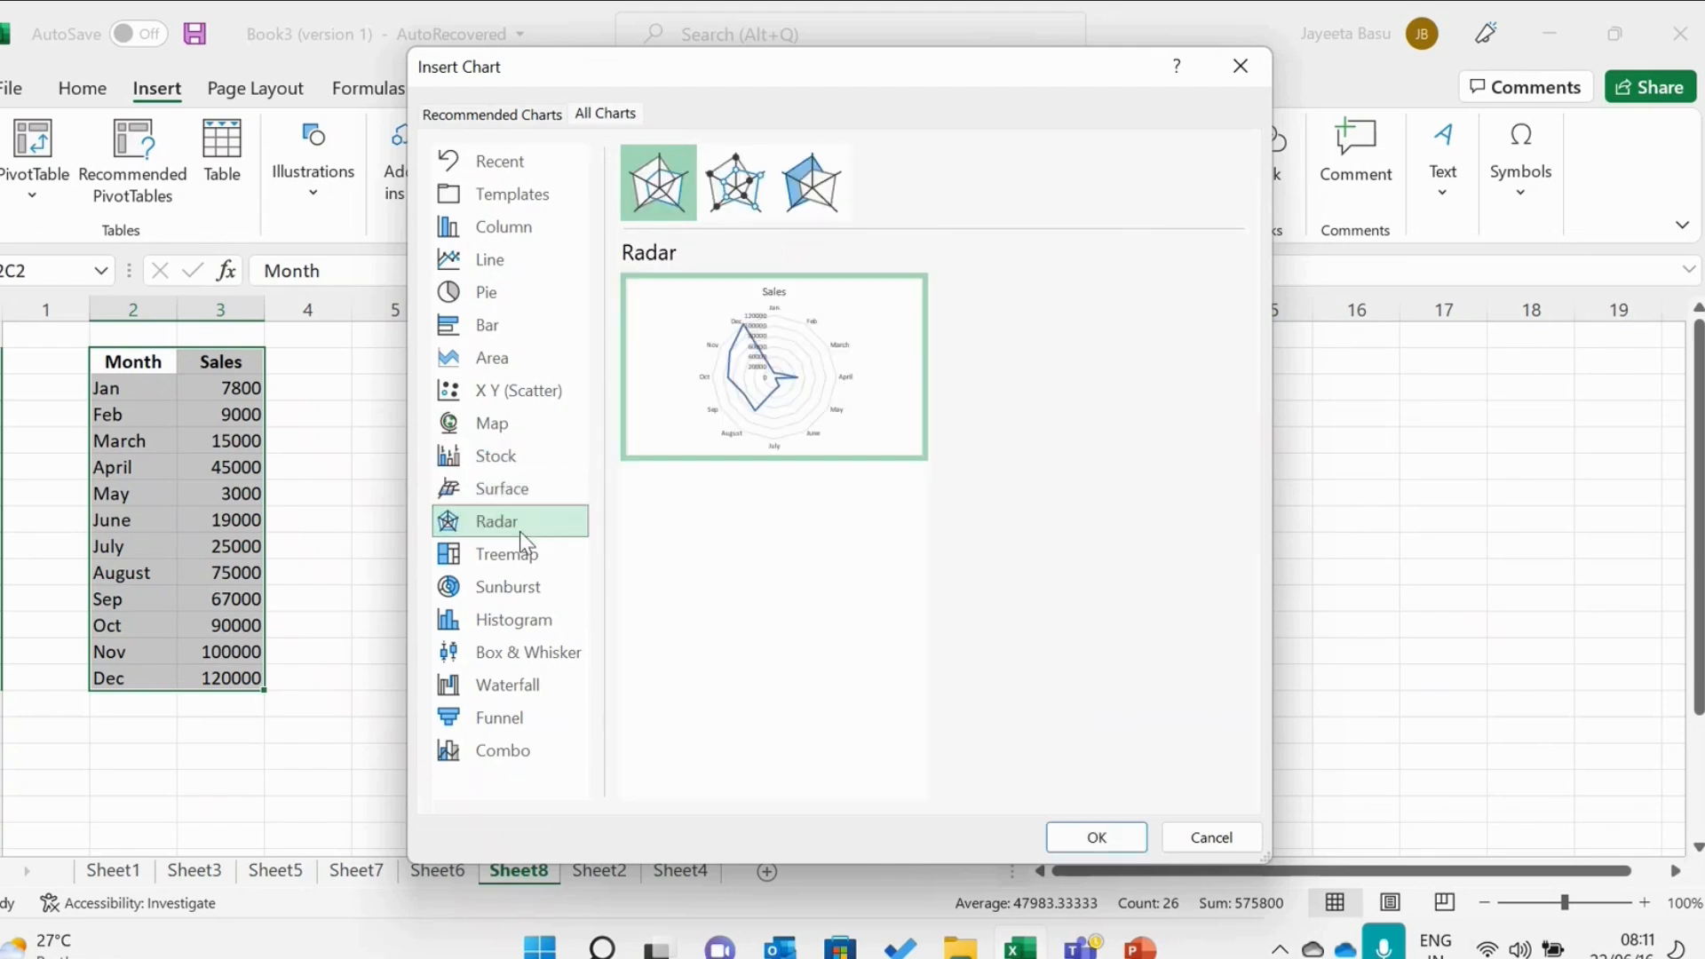
{"action": "left_click", "coordinate": [519, 586]}
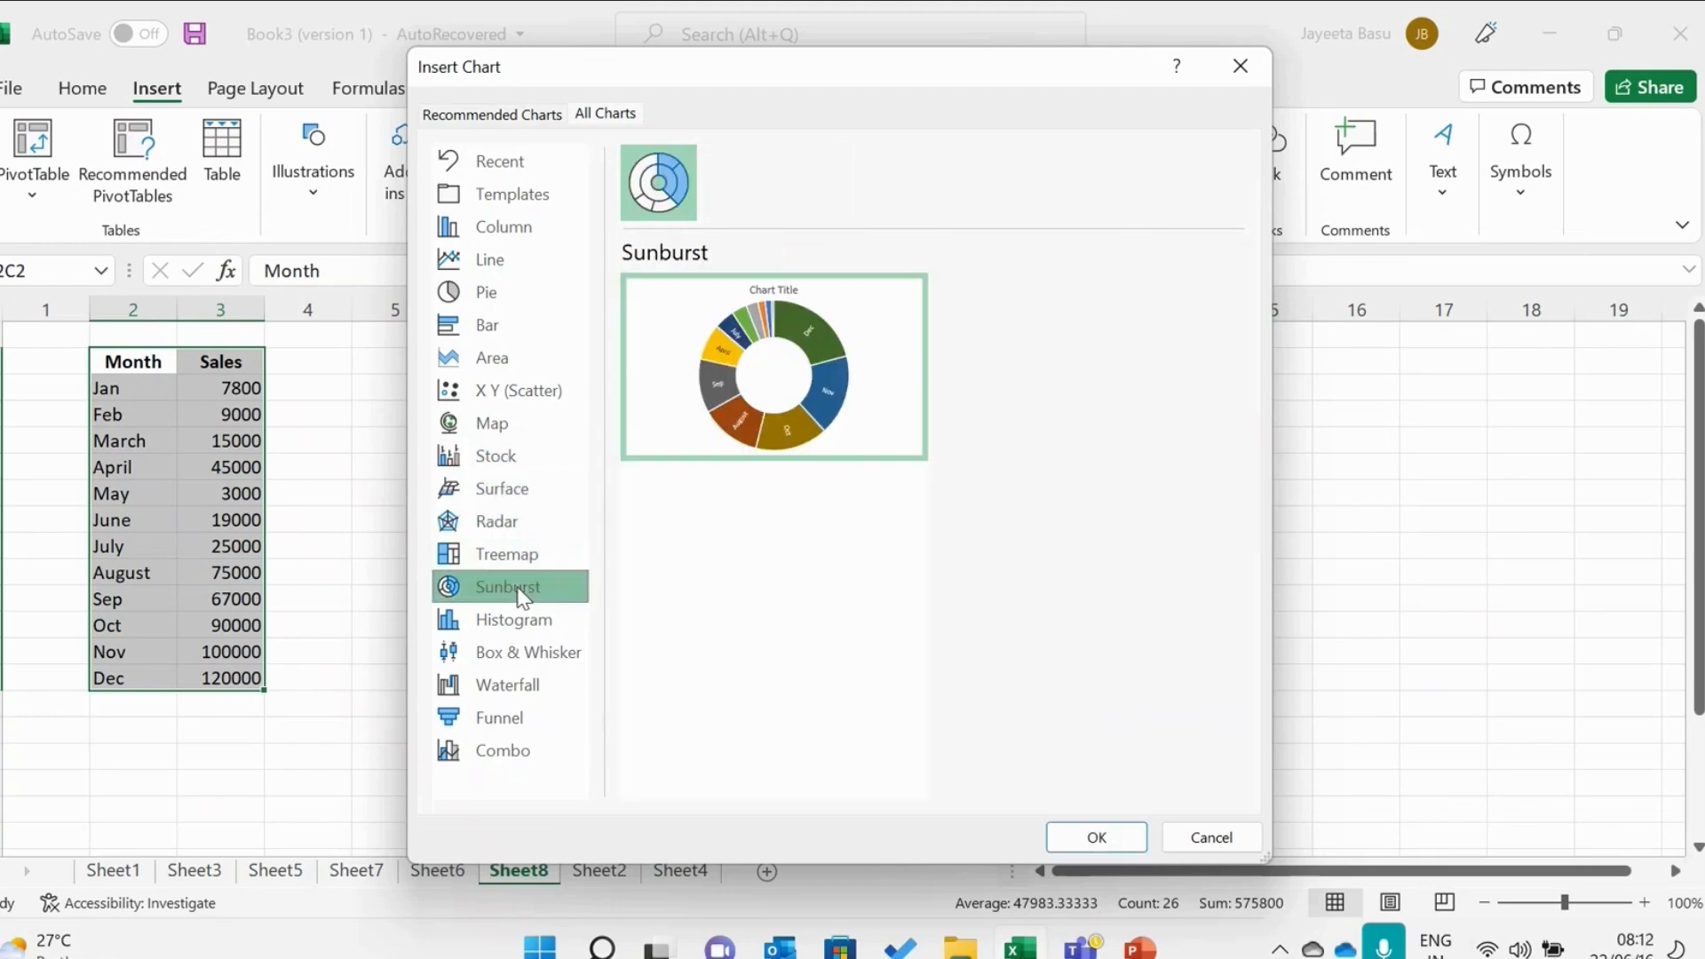
{"action": "left_click", "coordinate": [517, 647]}
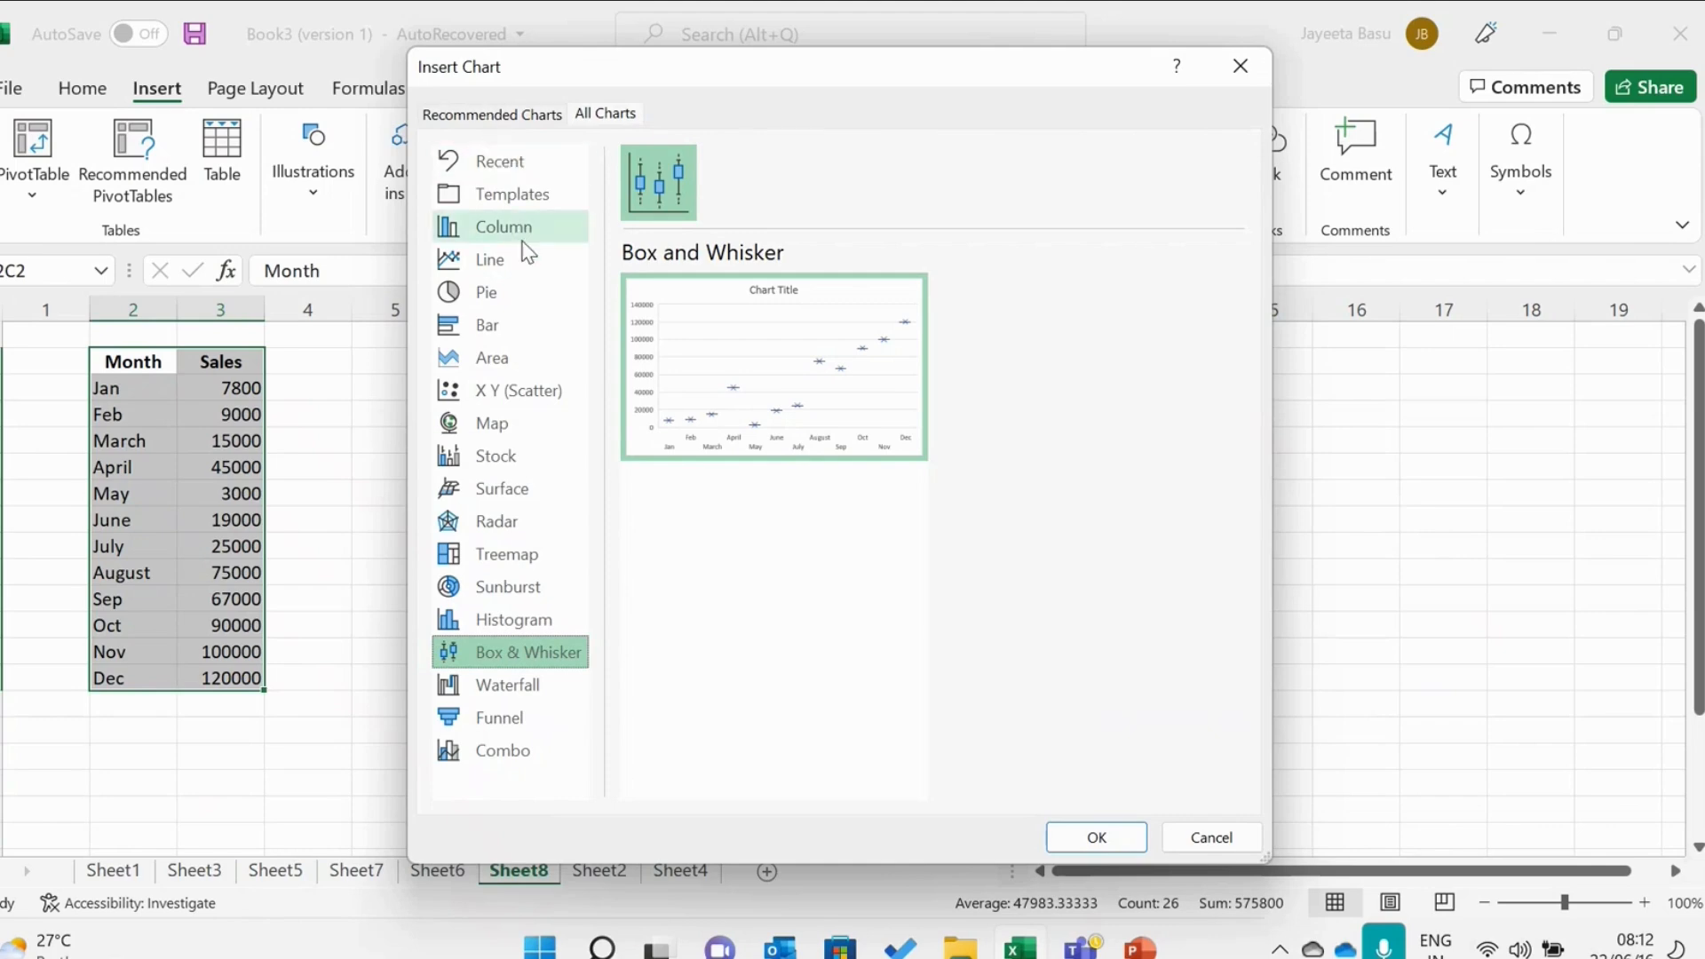
Compare the Line chart and the 3-D 100% Stacked, 3-D Stacked, Stacked and Clustered Bar variants.
{"action": "left_click", "coordinate": [530, 271]}
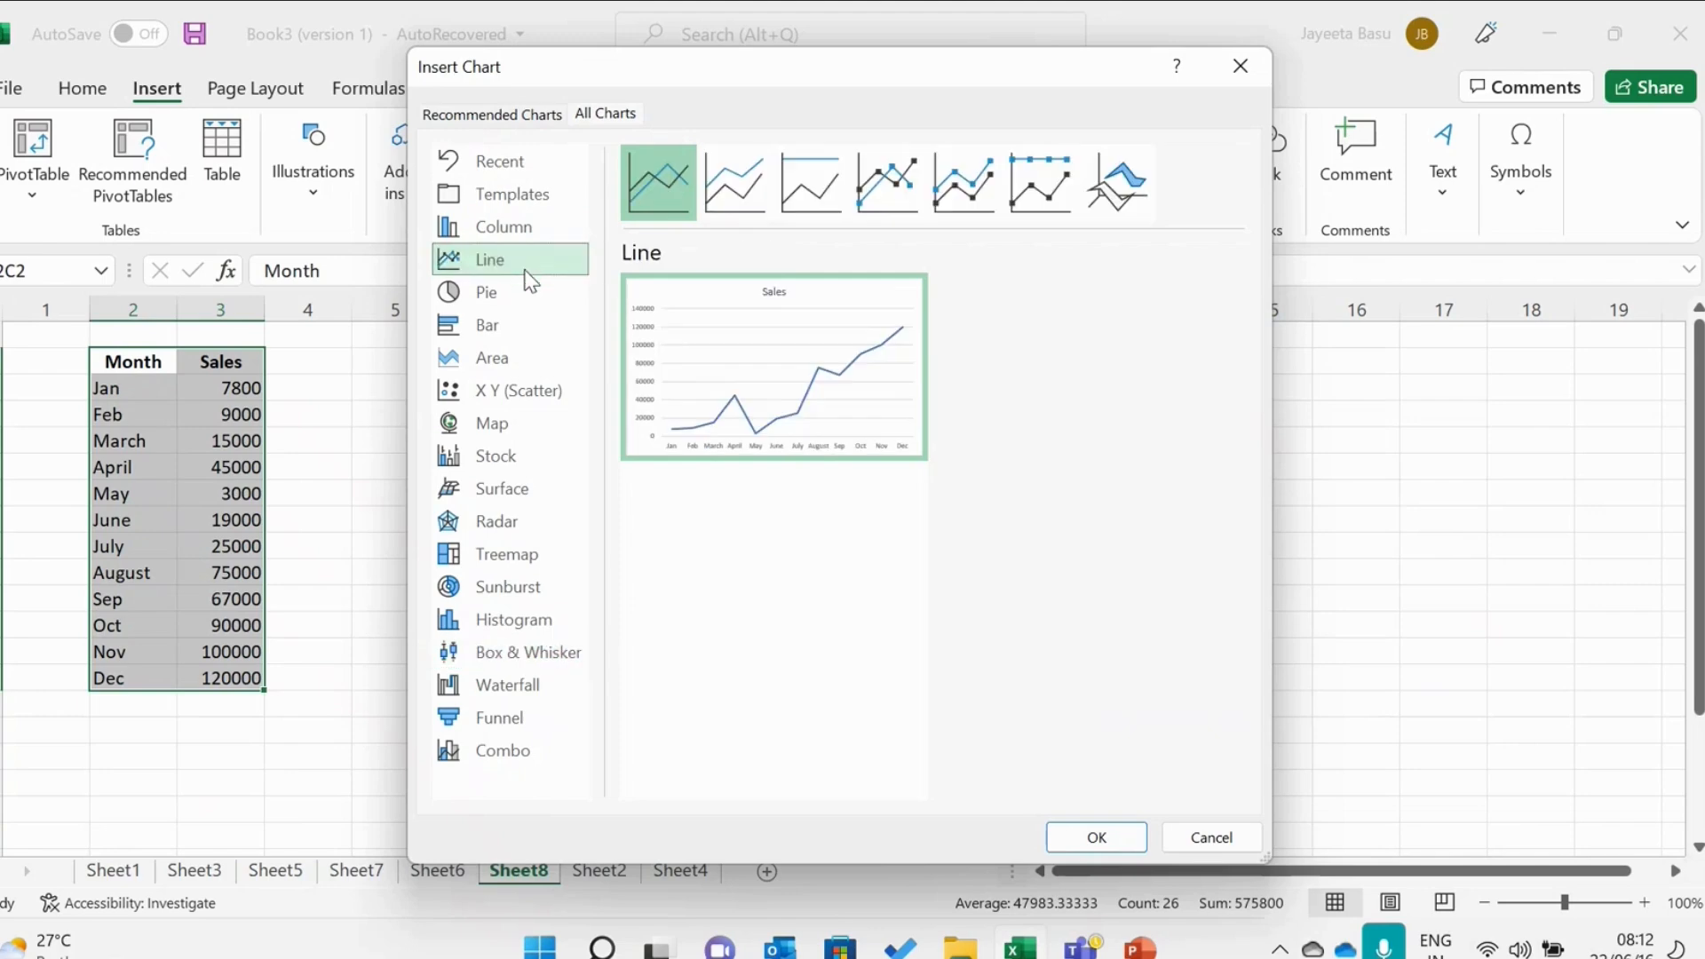
{"action": "left_click", "coordinate": [531, 335]}
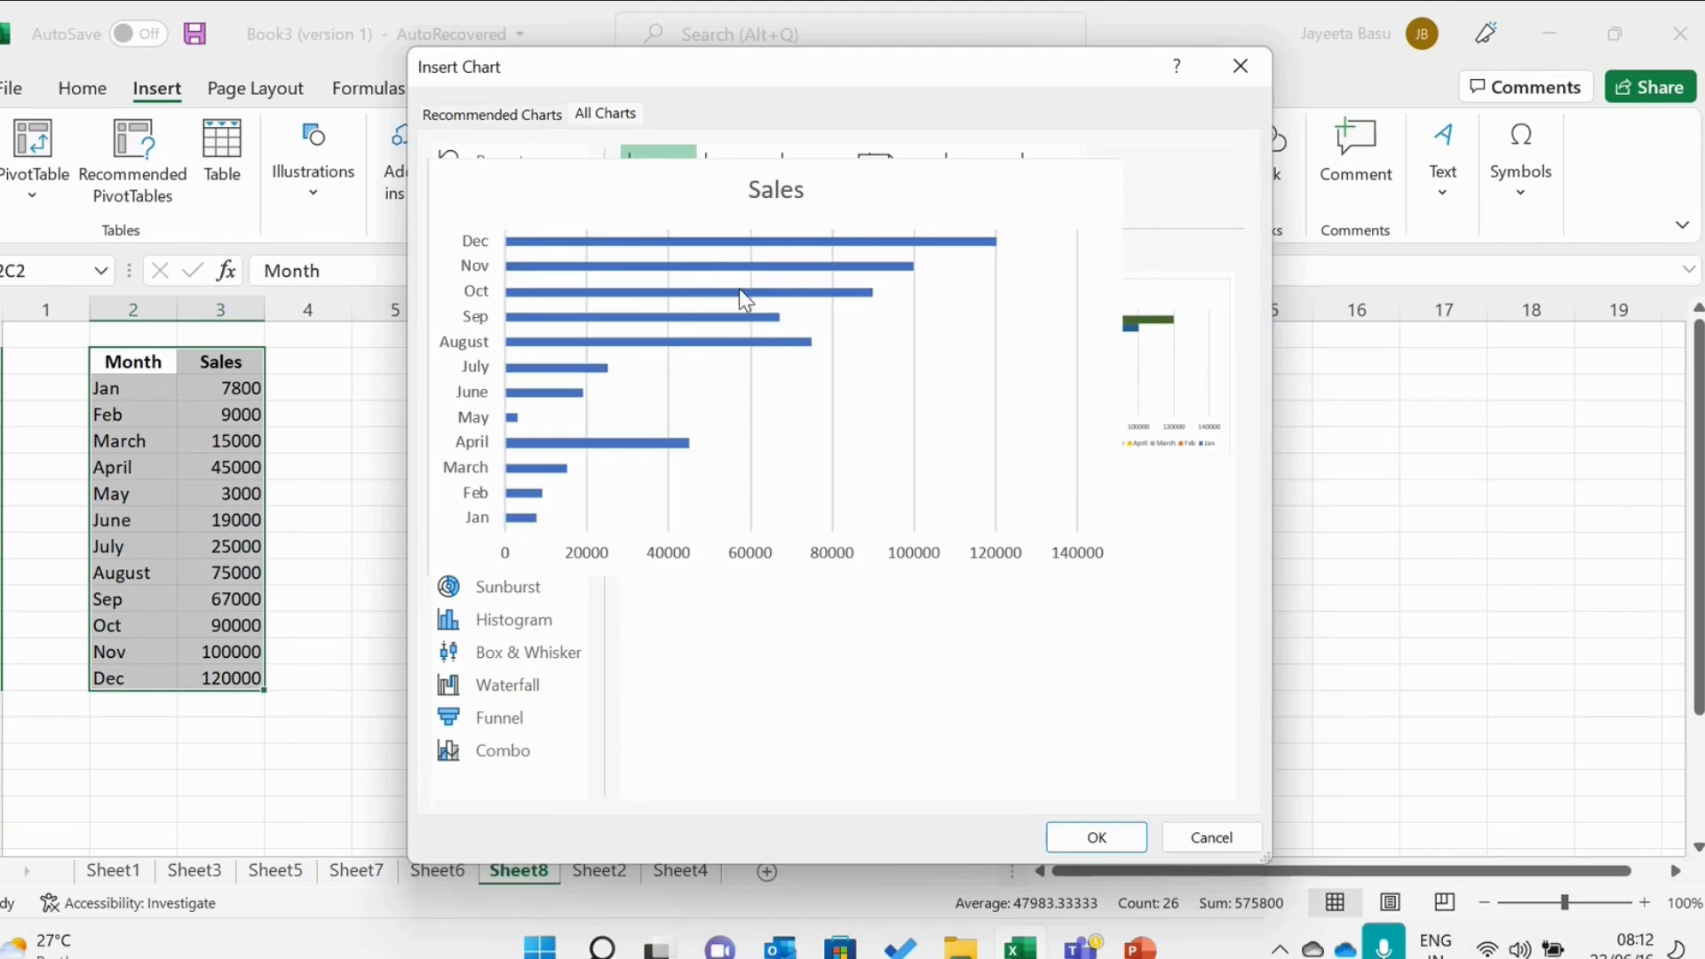
{"action": "left_click", "coordinate": [1023, 216]}
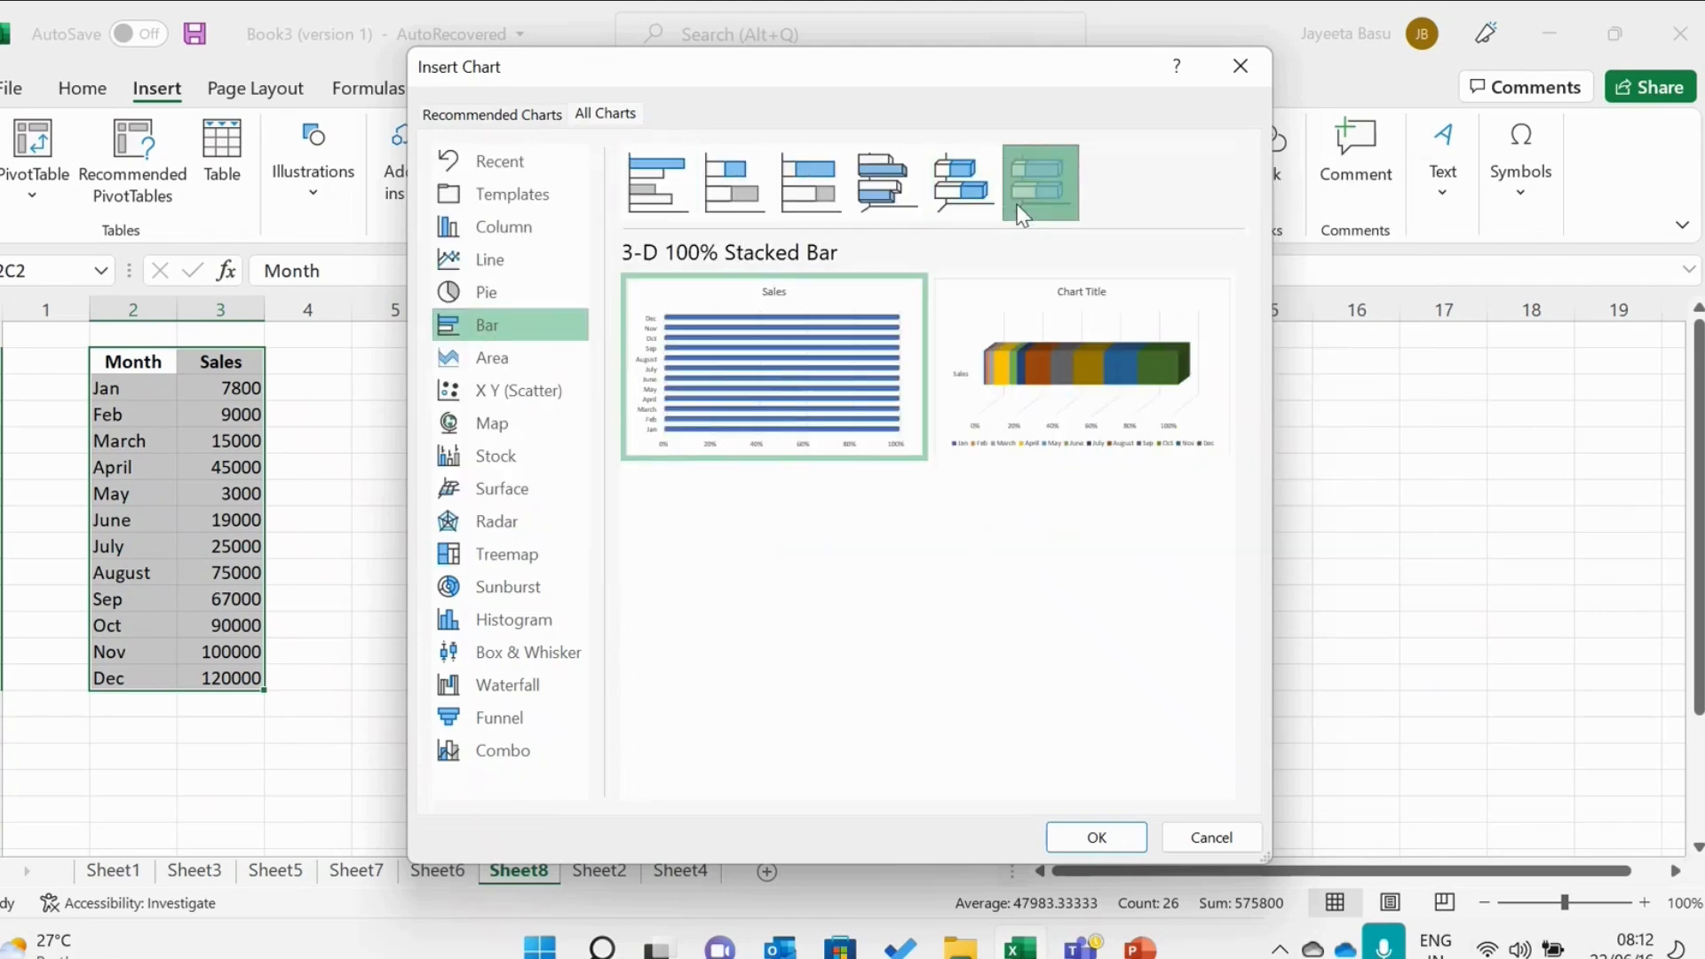
{"action": "left_click", "coordinate": [946, 210]}
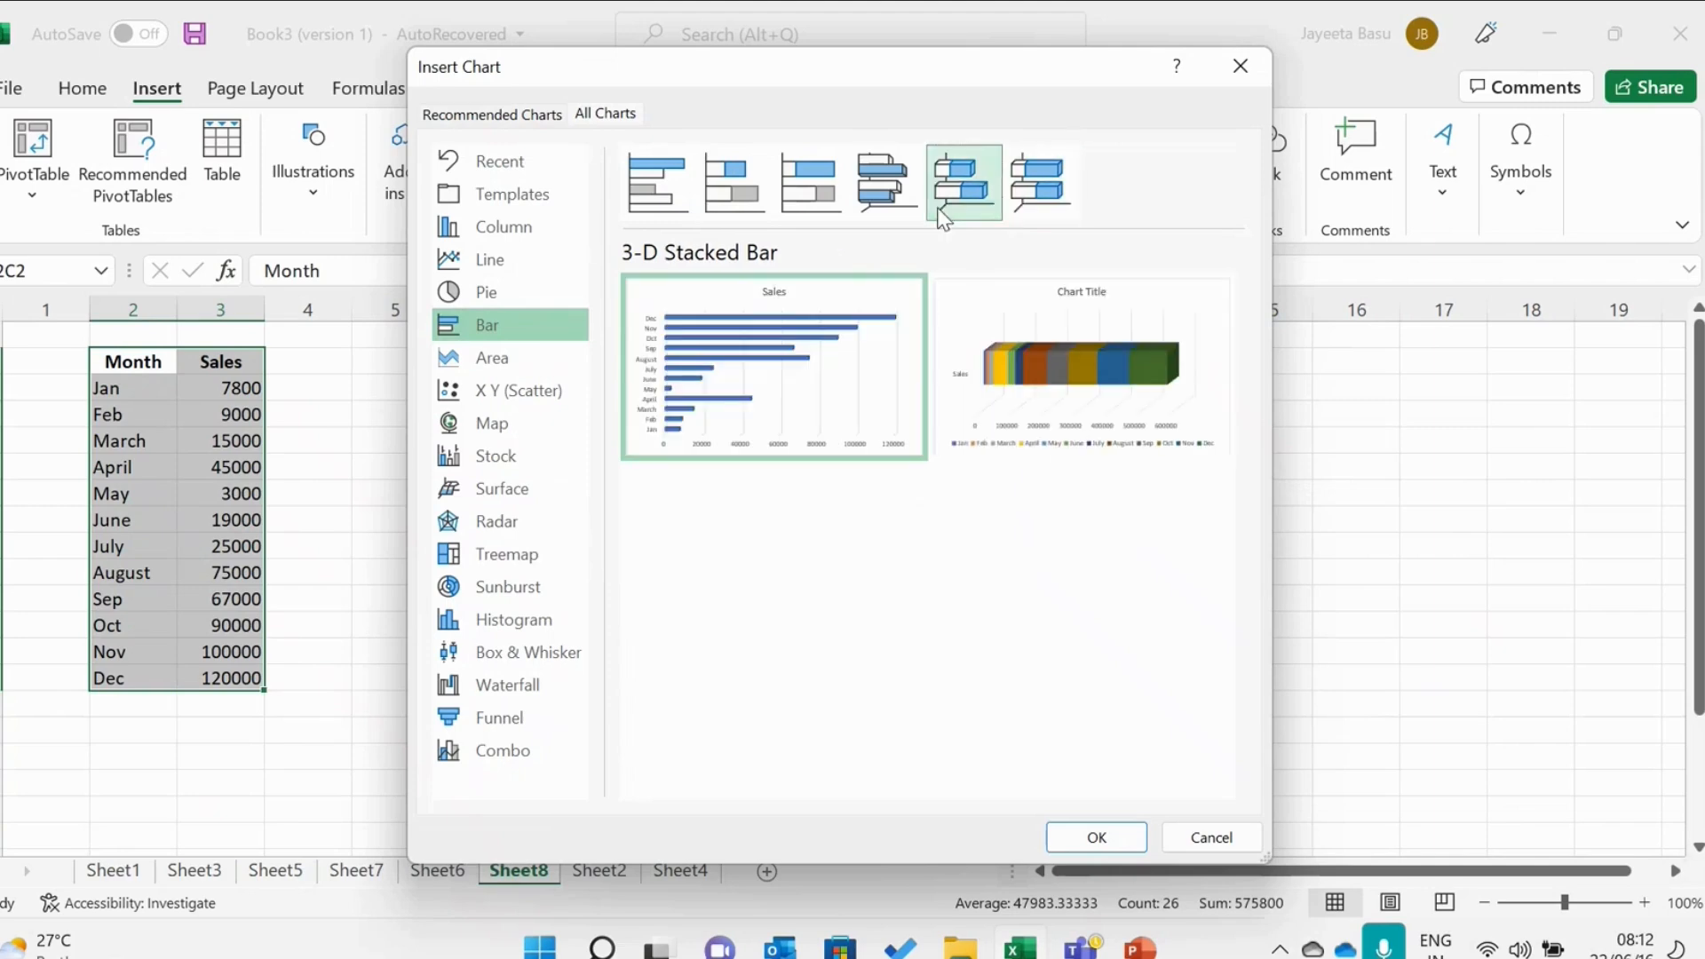
{"action": "left_click", "coordinate": [908, 208]}
{"action": "left_click", "coordinate": [941, 208]}
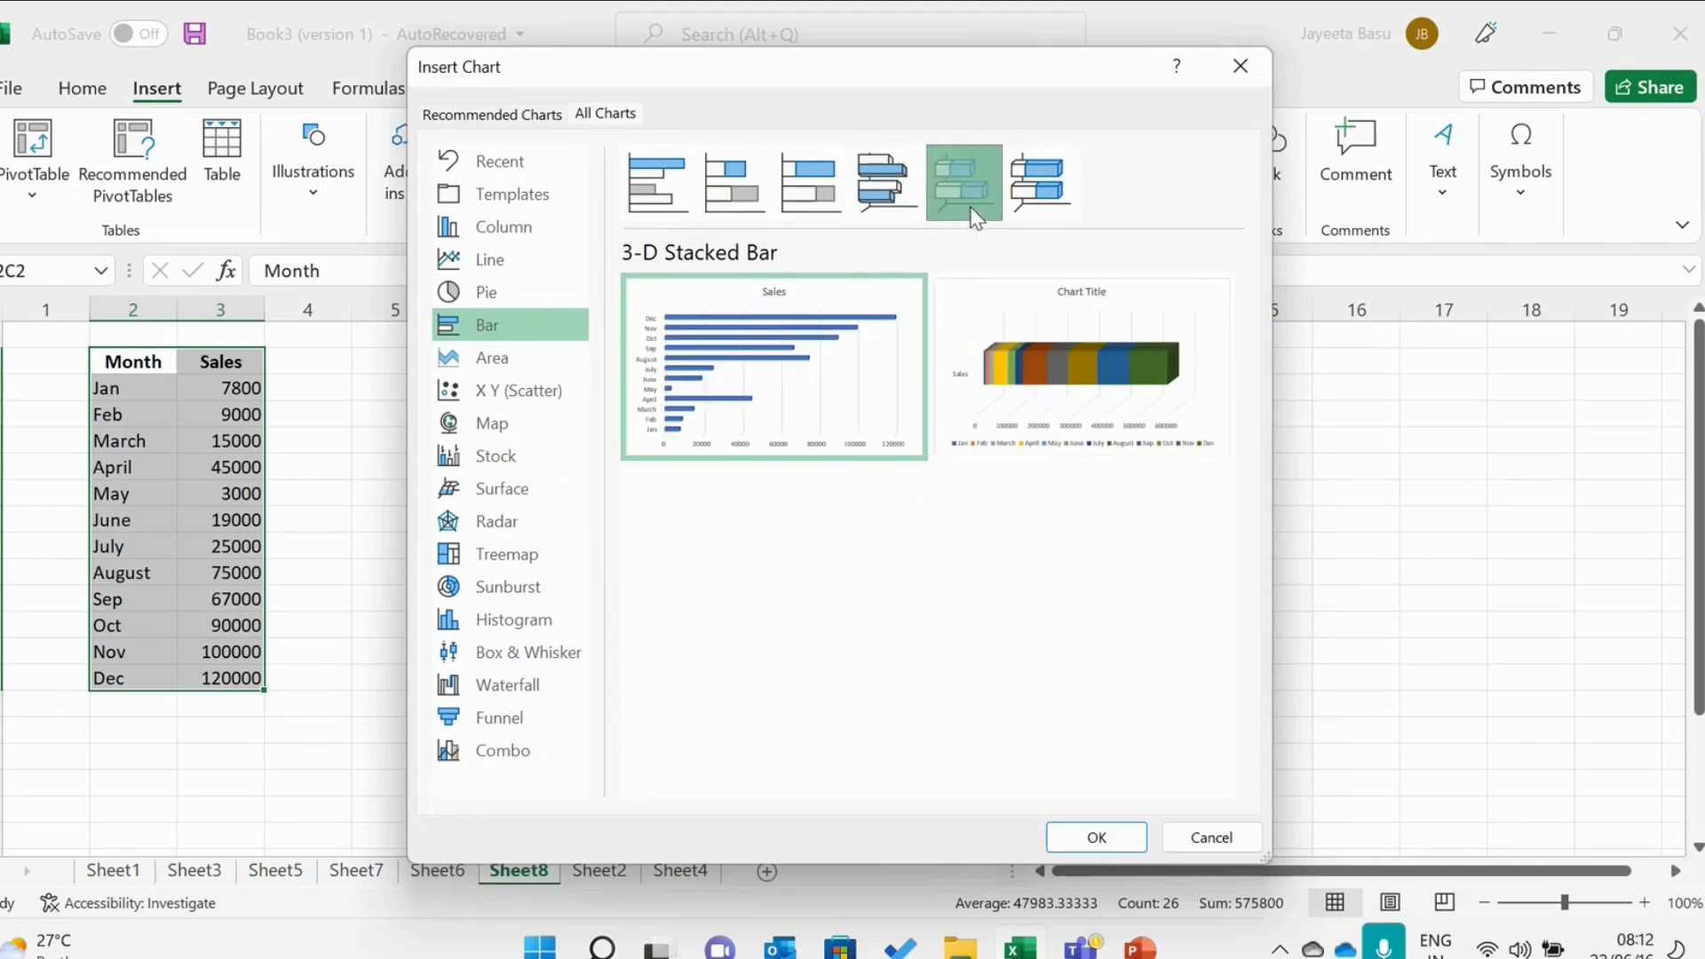
{"action": "left_click", "coordinate": [751, 203]}
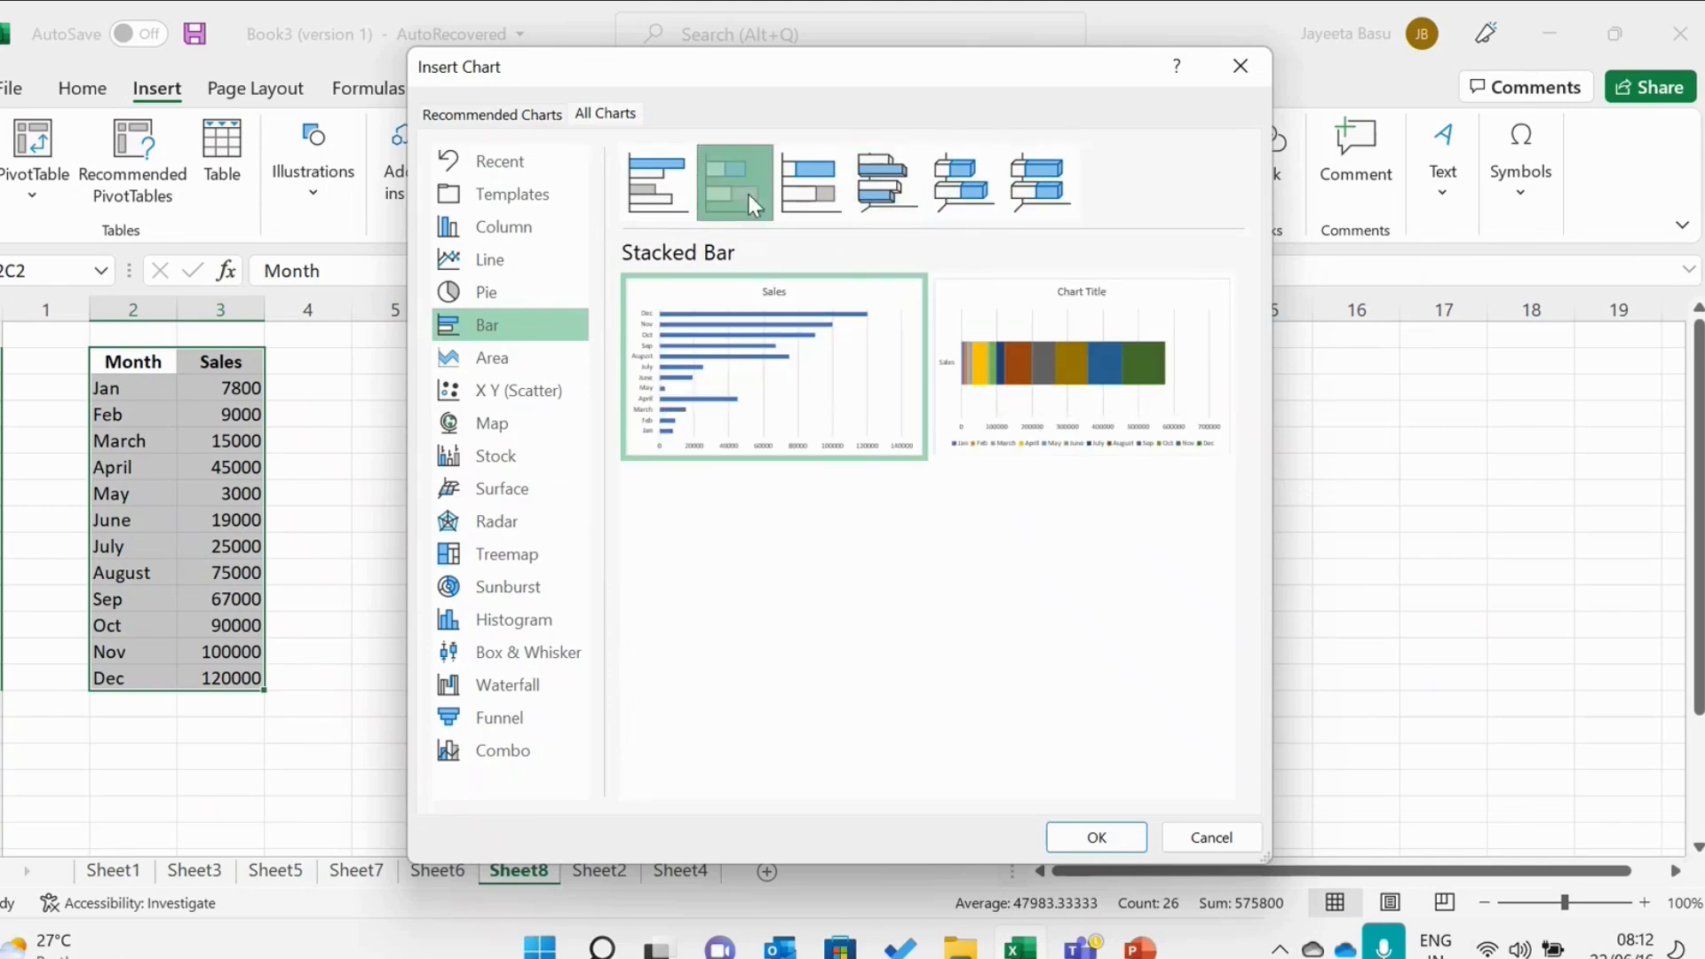
{"action": "left_click", "coordinate": [686, 197]}
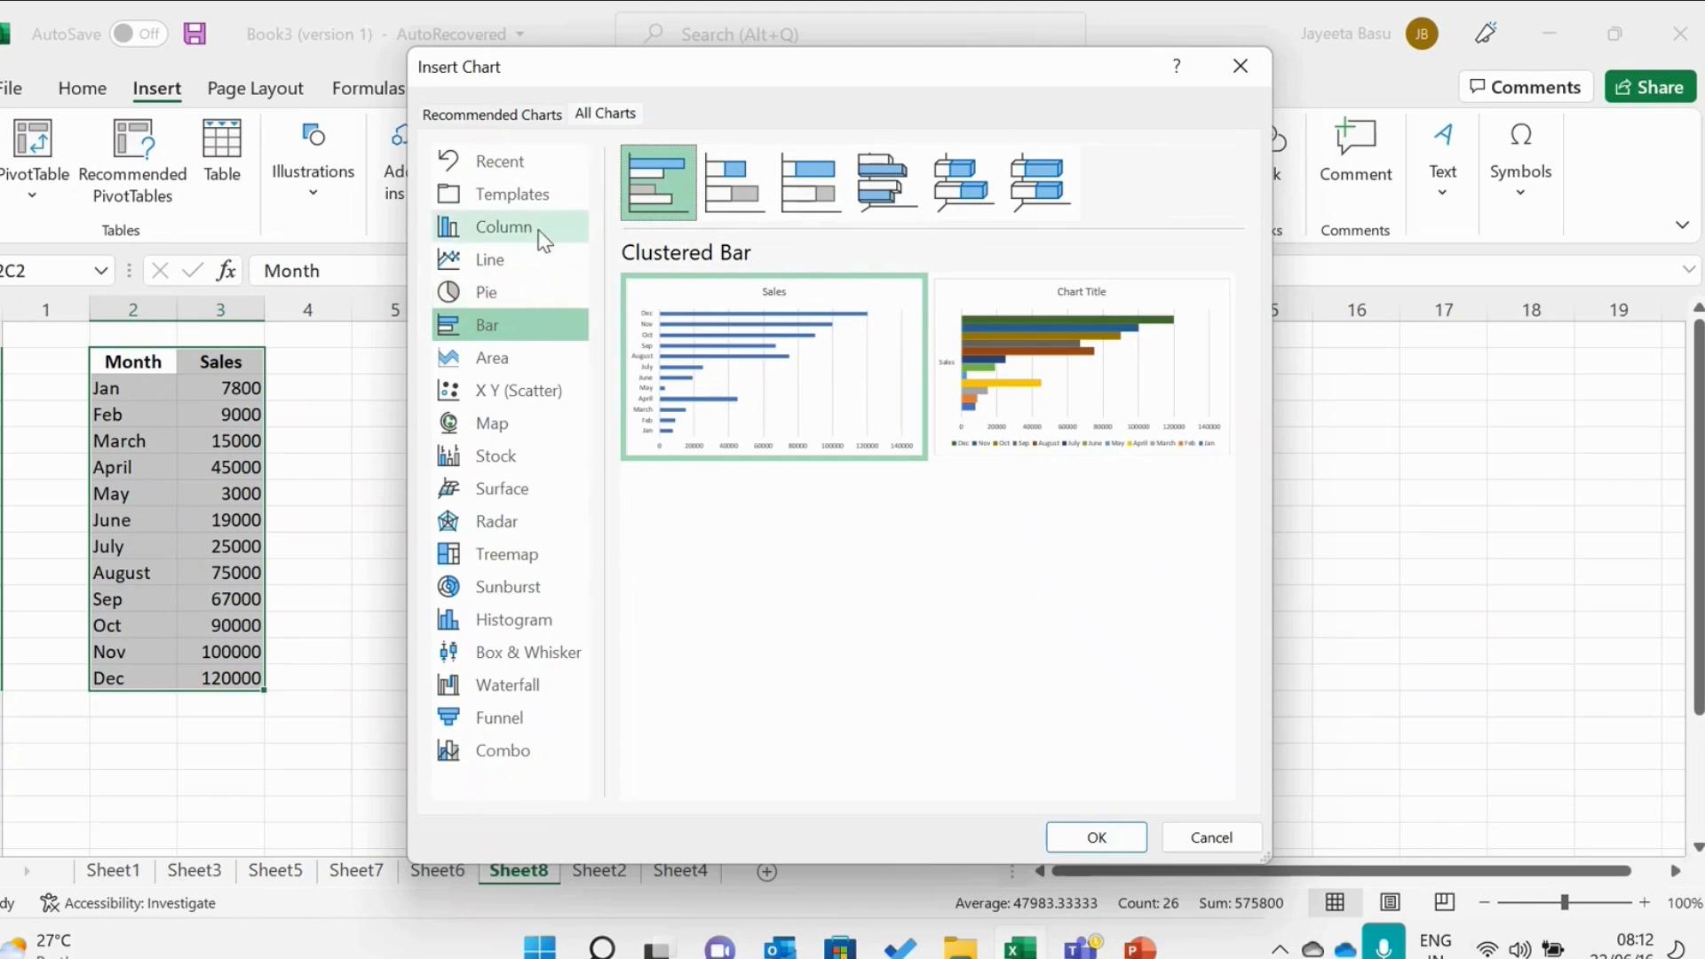
Insert a clustered column chart of the sales data with each month shown as its own coloured series.
{"action": "left_click", "coordinate": [533, 228]}
{"action": "mouse_move", "coordinate": [772, 349]}
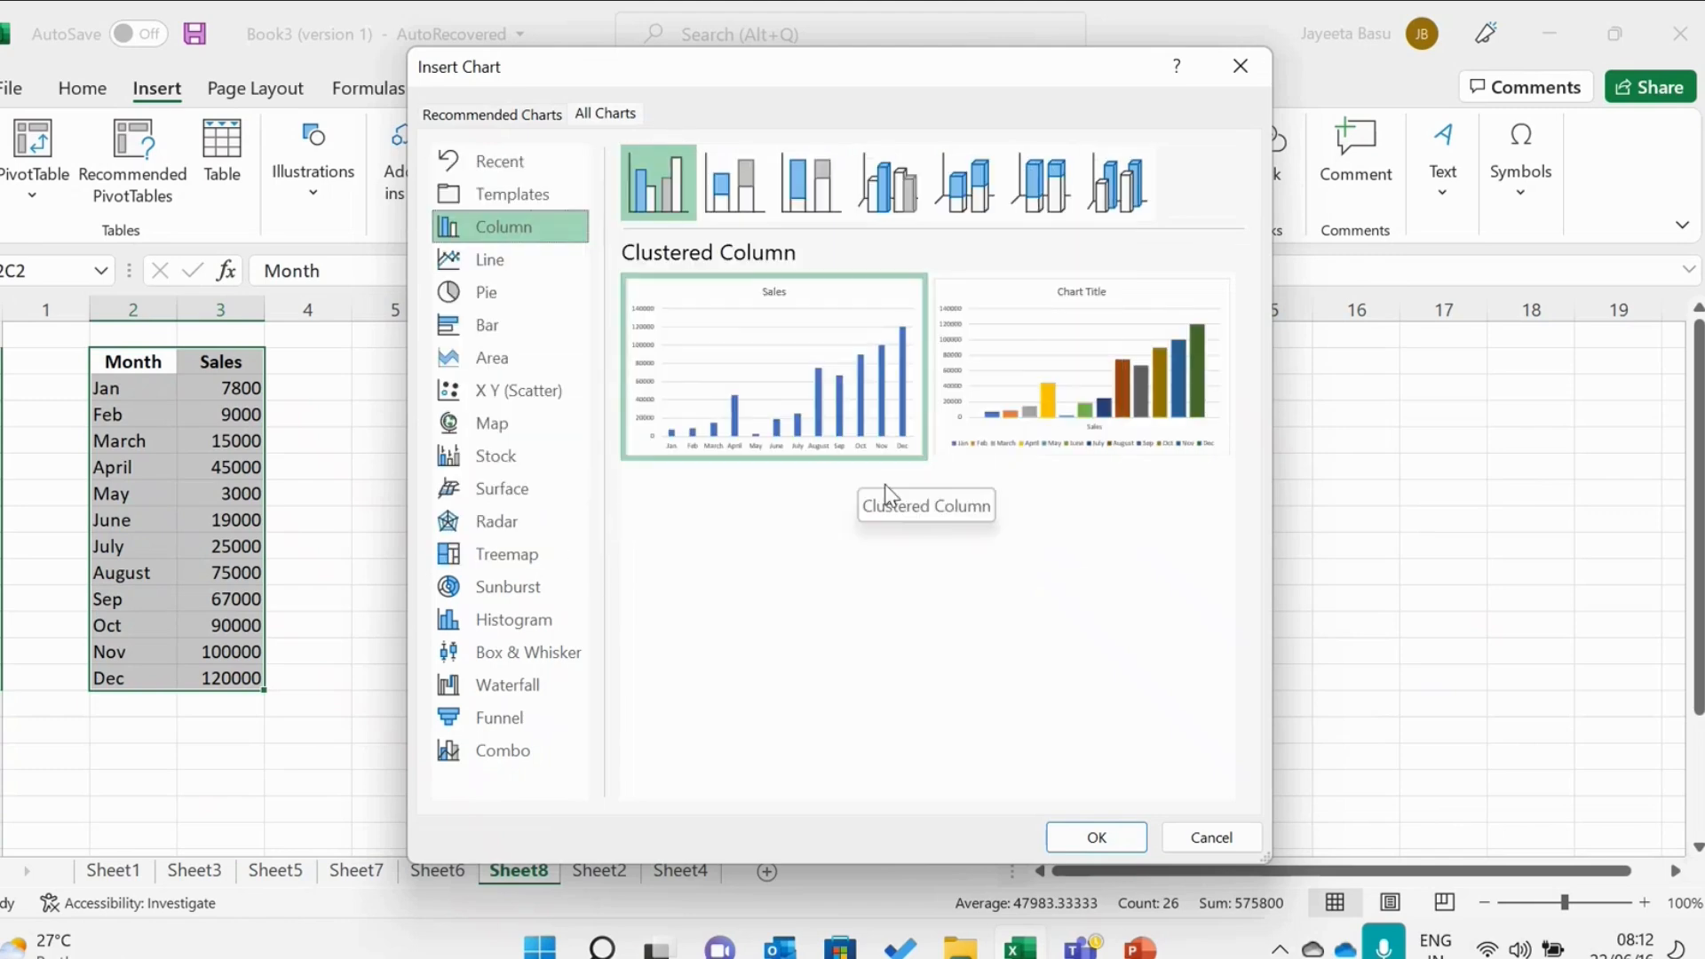
{"action": "mouse_move", "coordinate": [990, 381]}
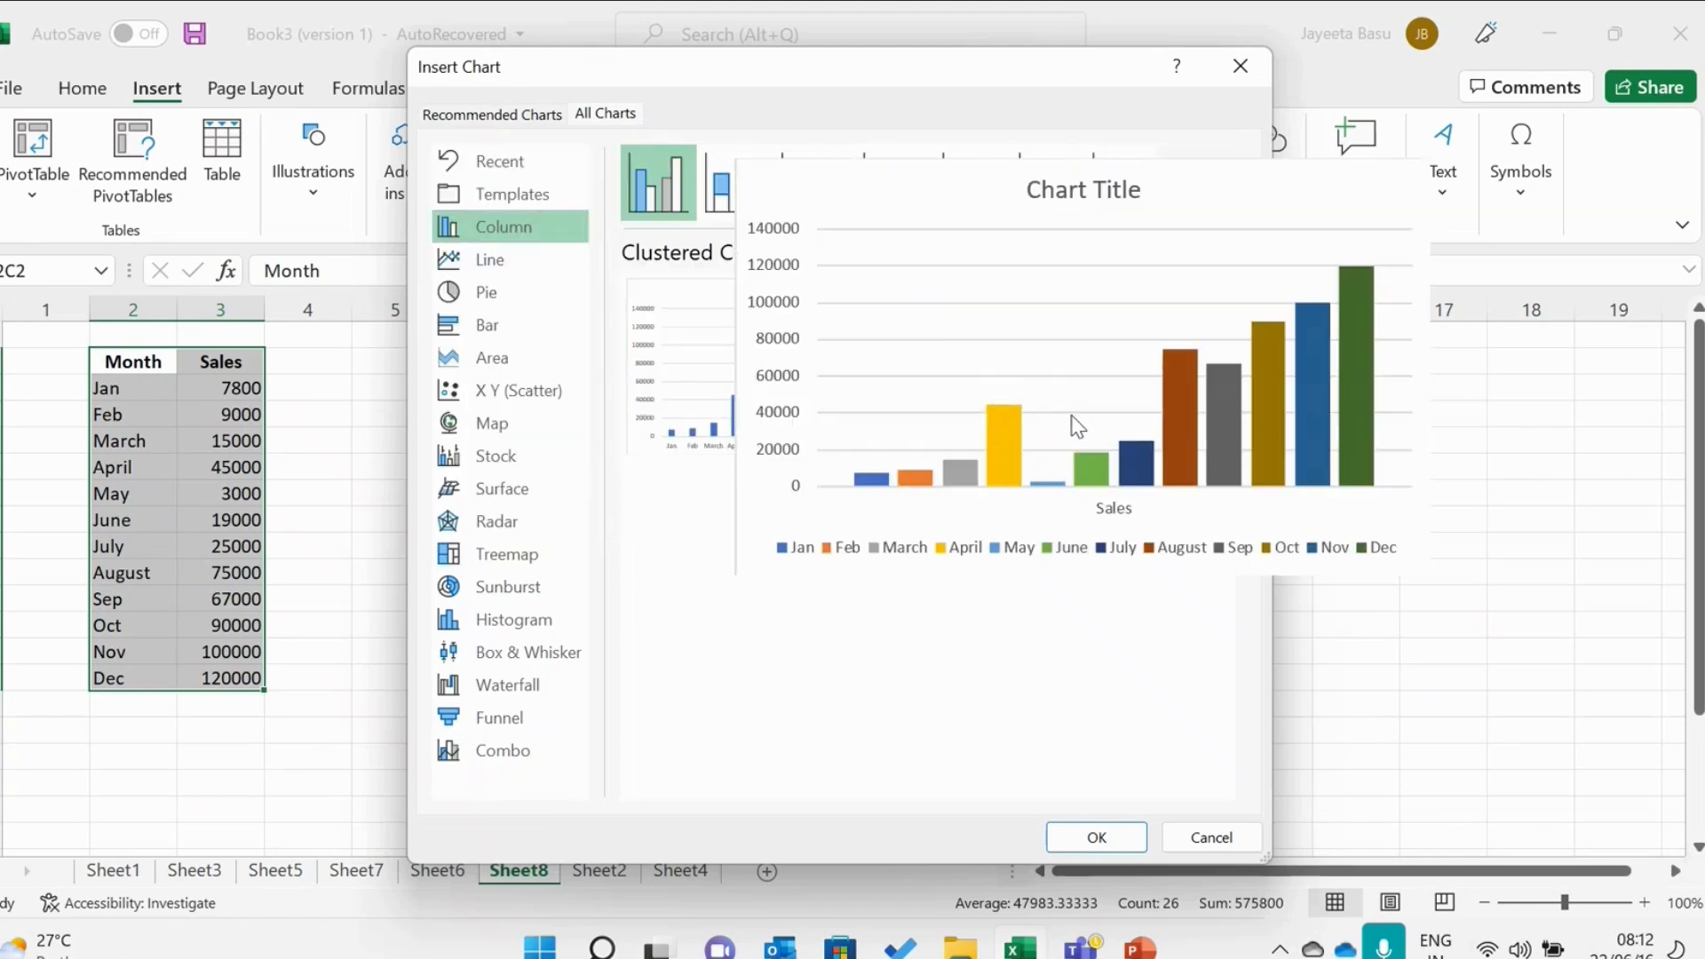
{"action": "left_click", "coordinate": [1118, 848]}
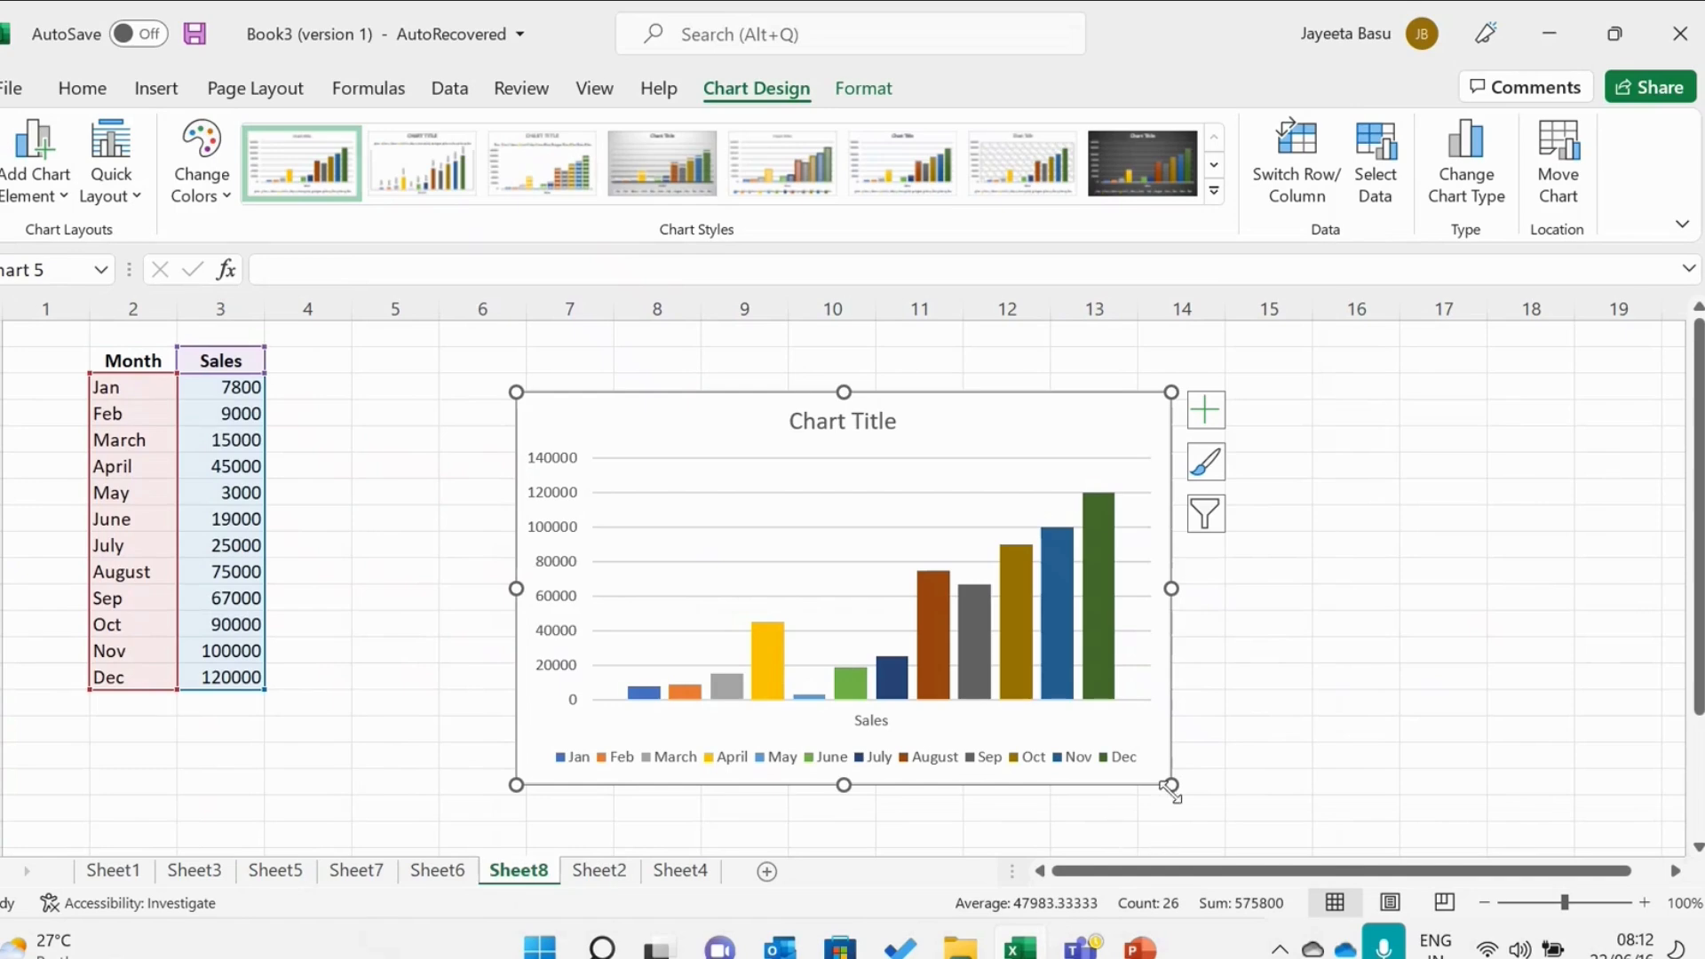
Enlarge the chart from its corner and shift it slightly up and left.
{"action": "left_click_drag", "start_coordinate": [1171, 786], "coordinate": [1292, 837]}
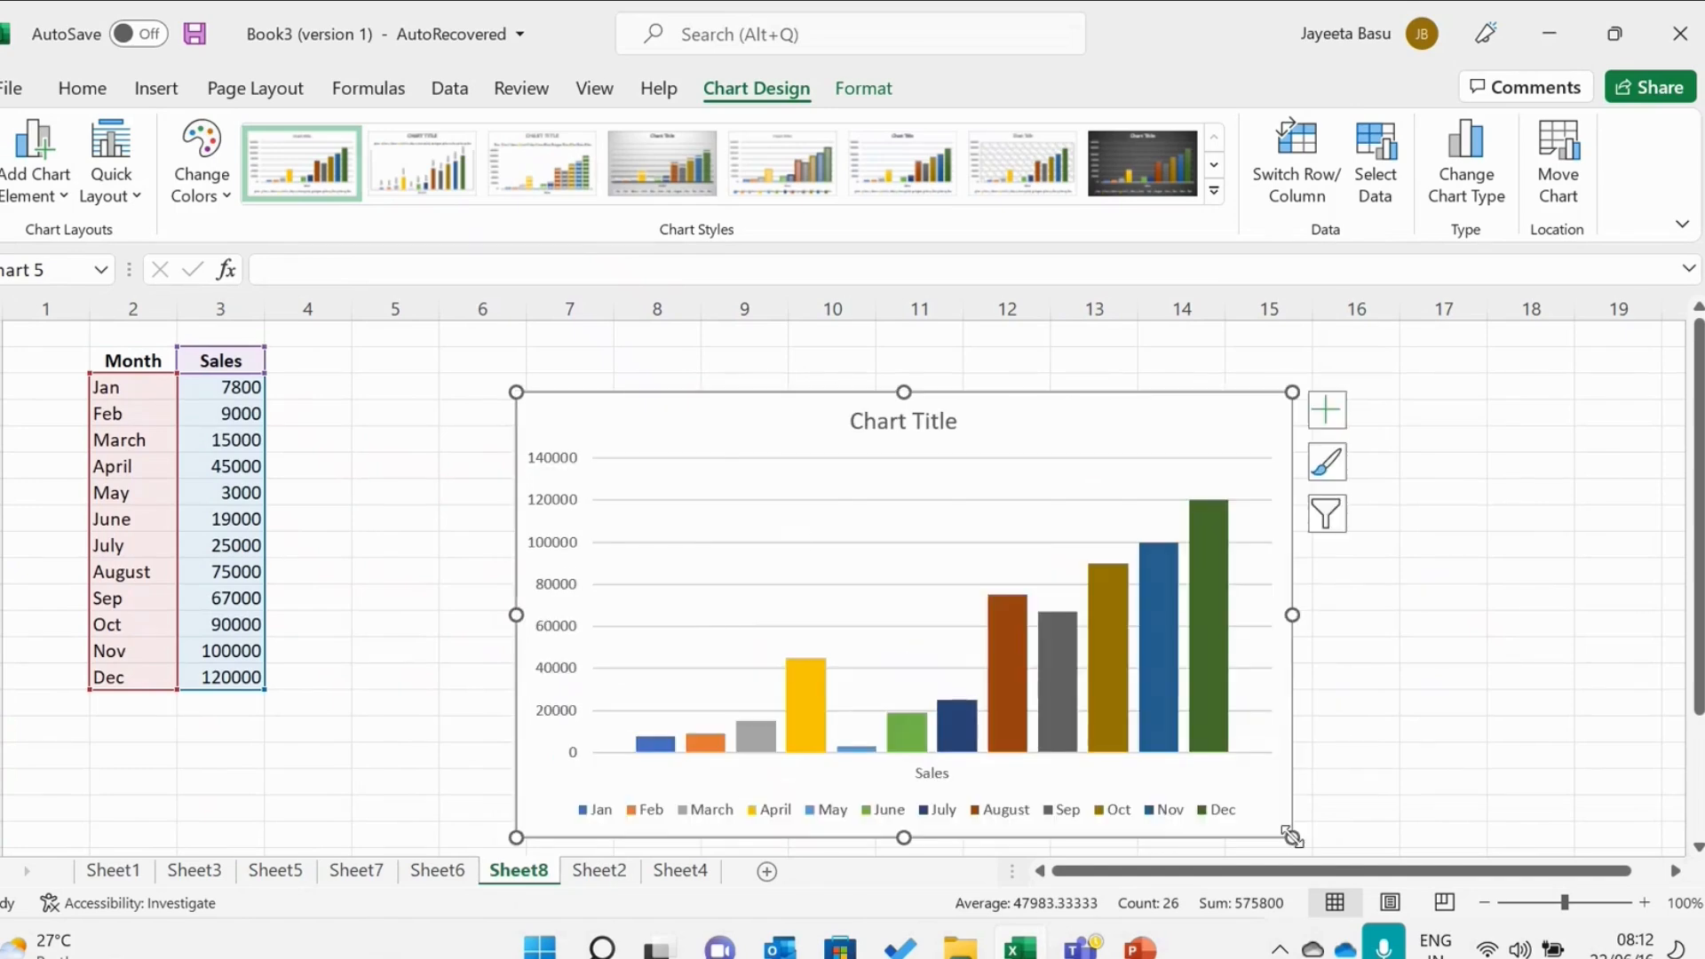
{"action": "left_click_drag", "start_coordinate": [708, 438], "coordinate": [666, 396]}
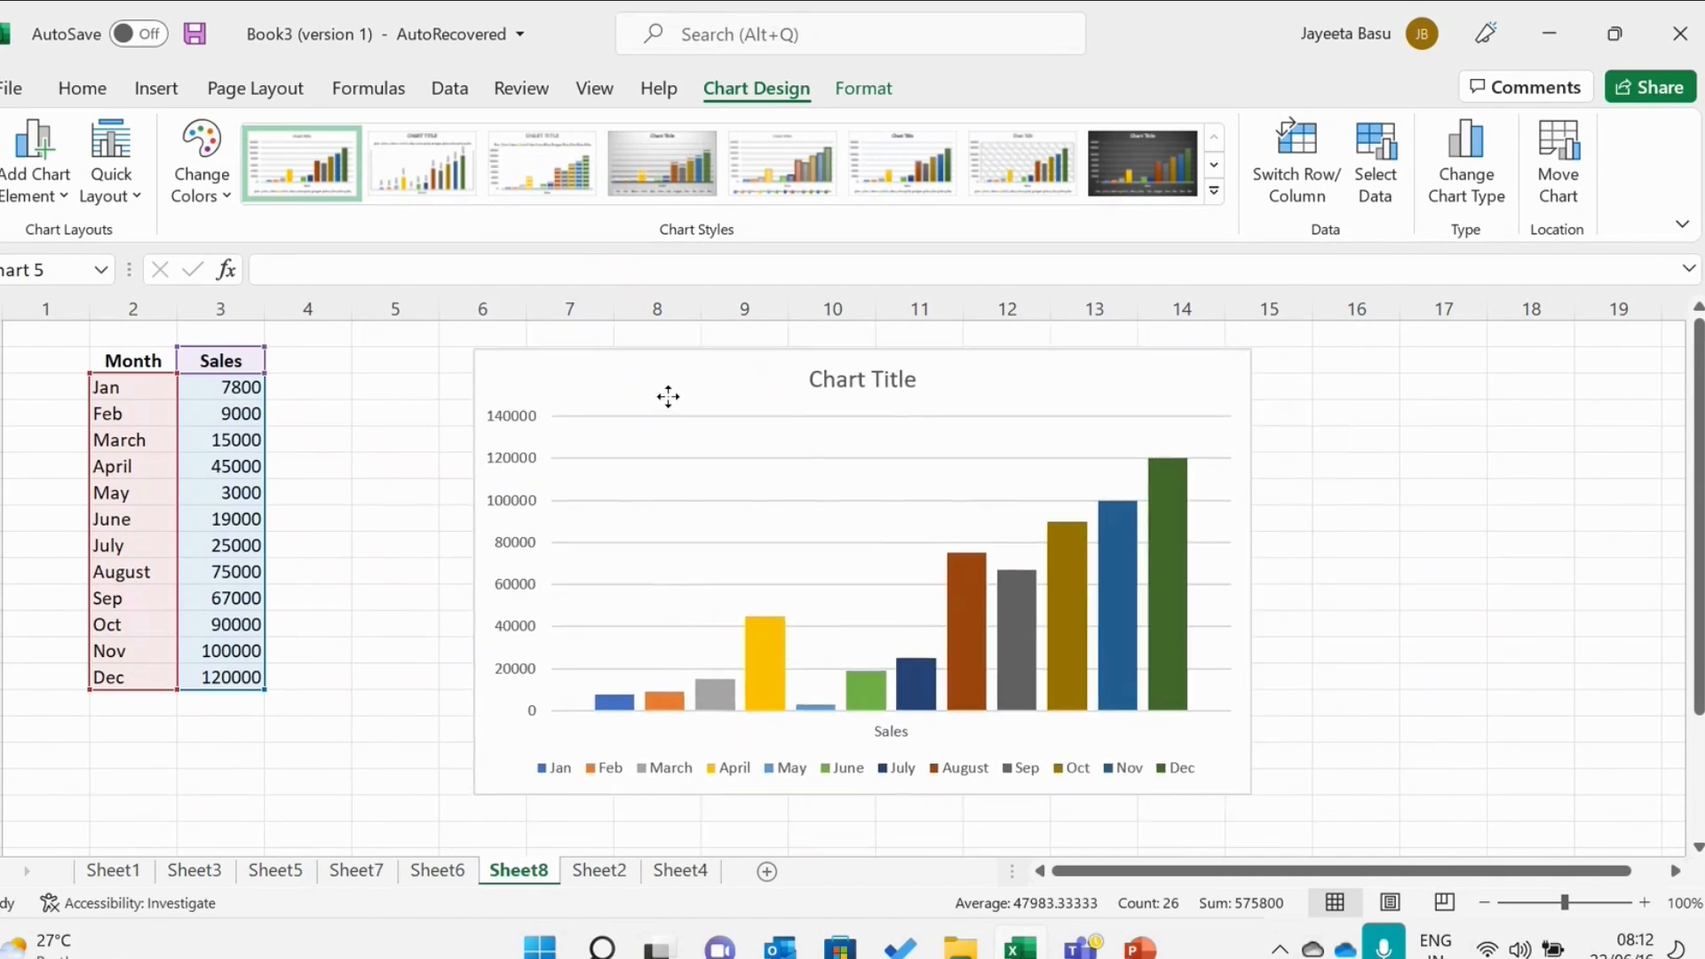
Select the chart through its title and delete the whole chart.
{"action": "double_click", "coordinate": [914, 383]}
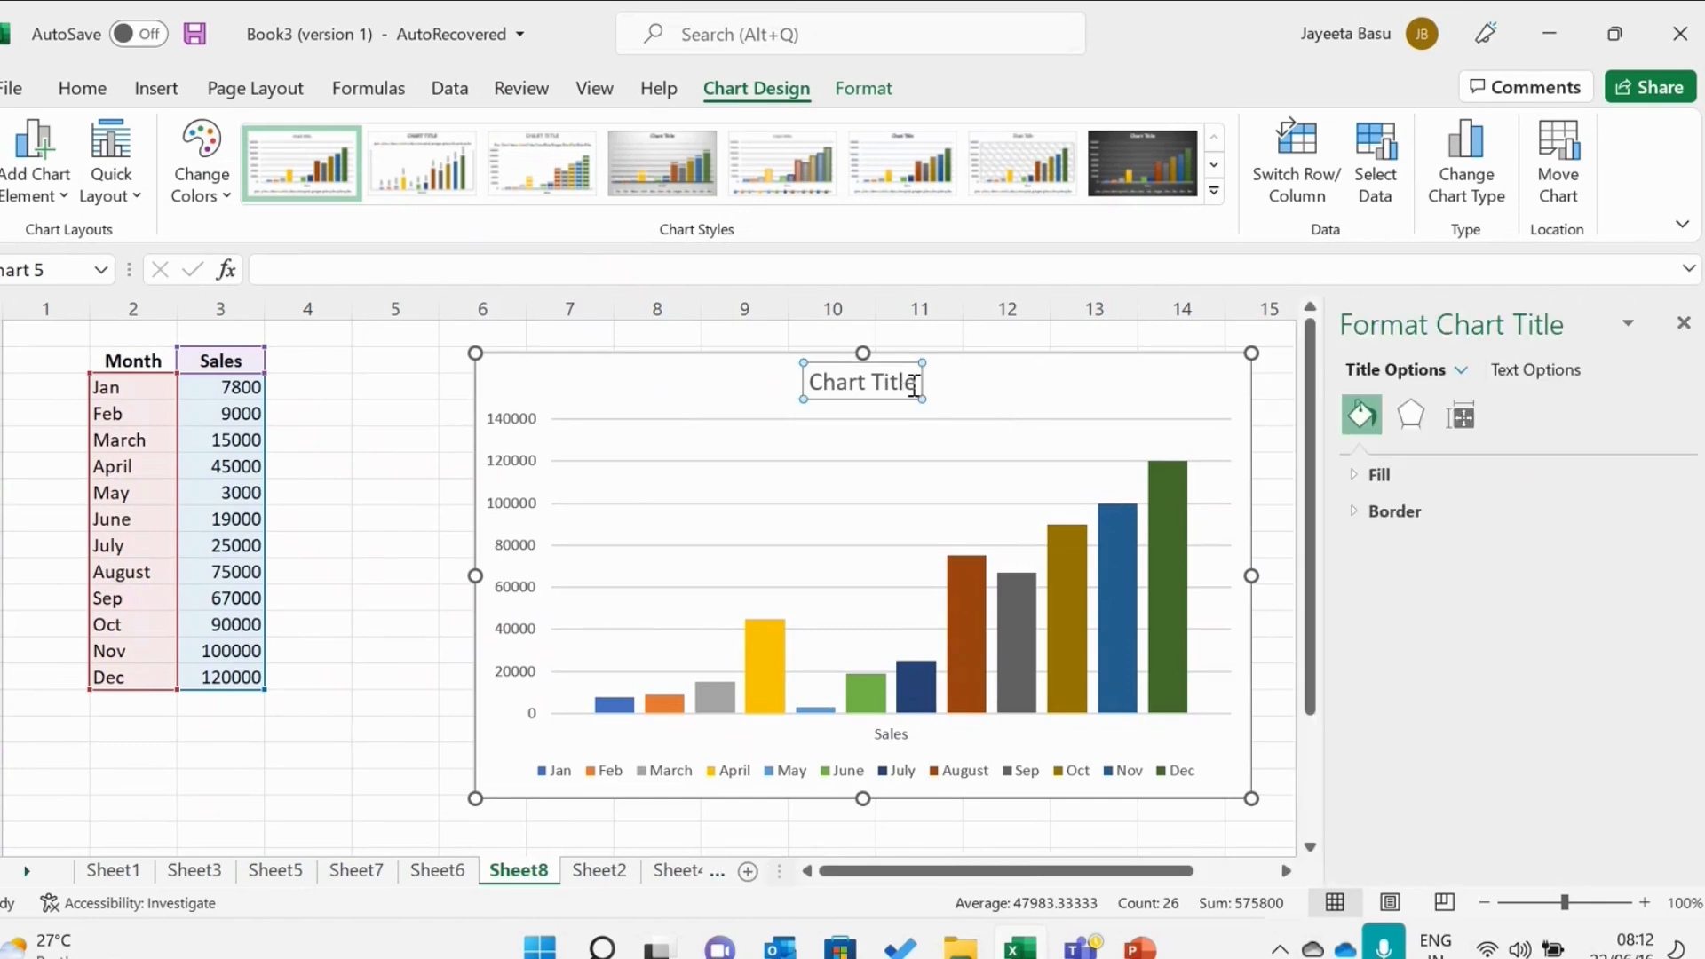
{"action": "key", "text": "Escape"}
{"action": "key", "text": "Delete"}
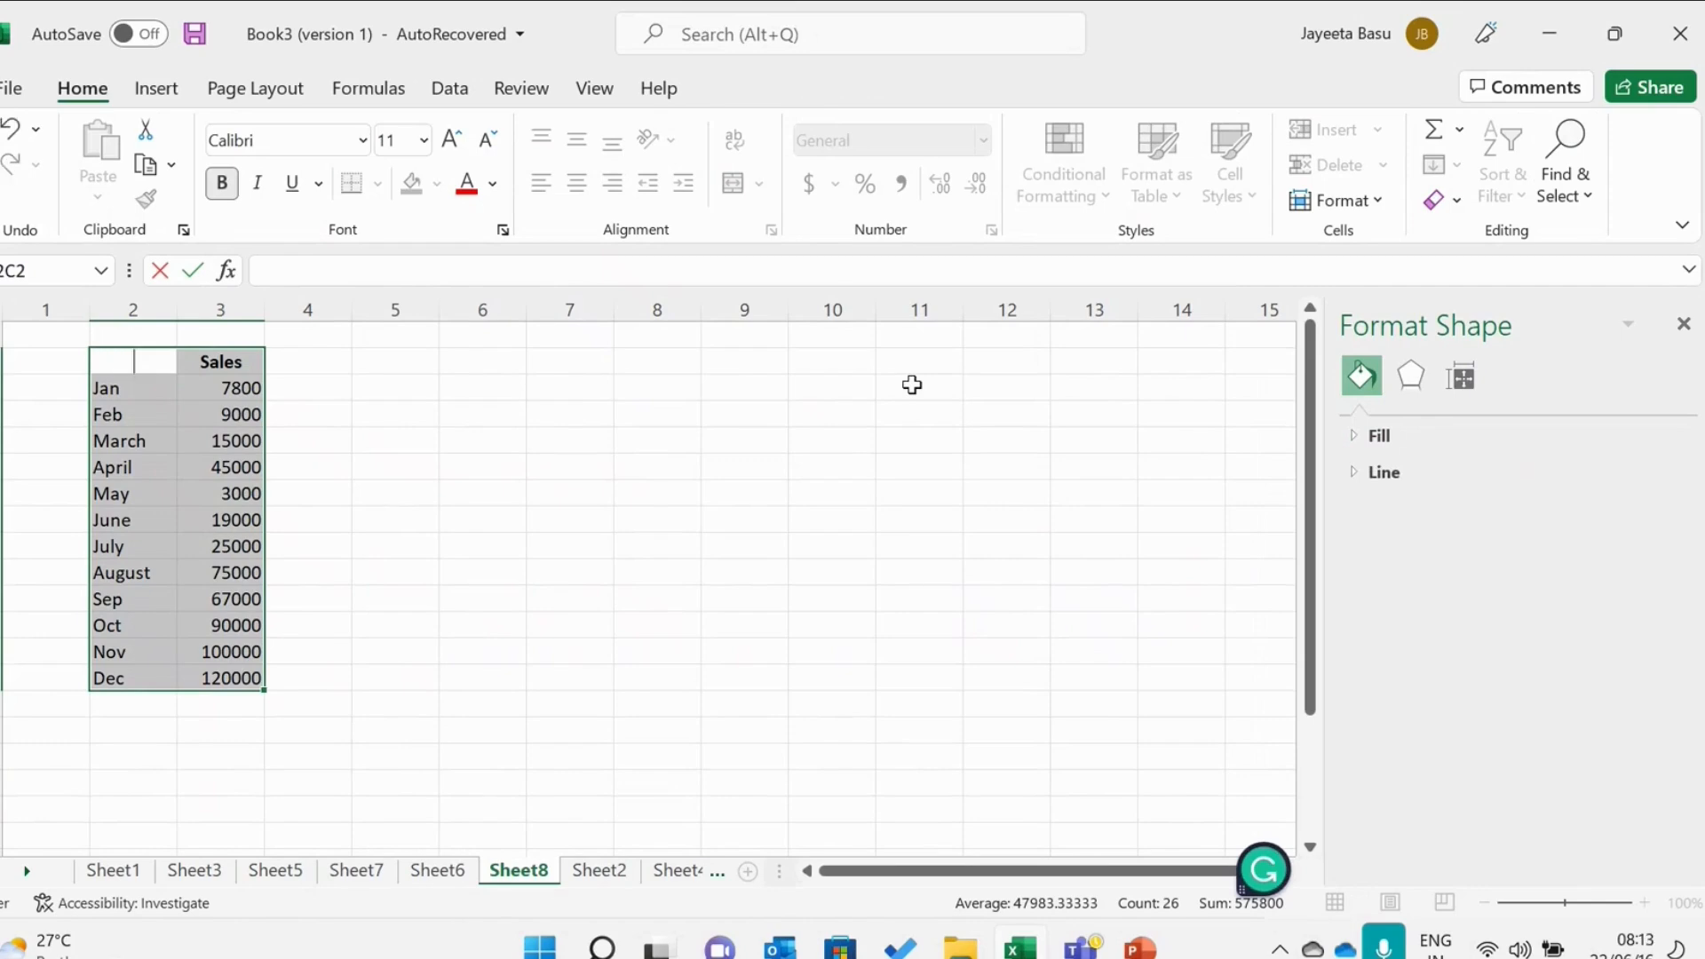
Select the Month and Sales table including its headers for charting.
{"action": "left_click", "coordinate": [913, 385]}
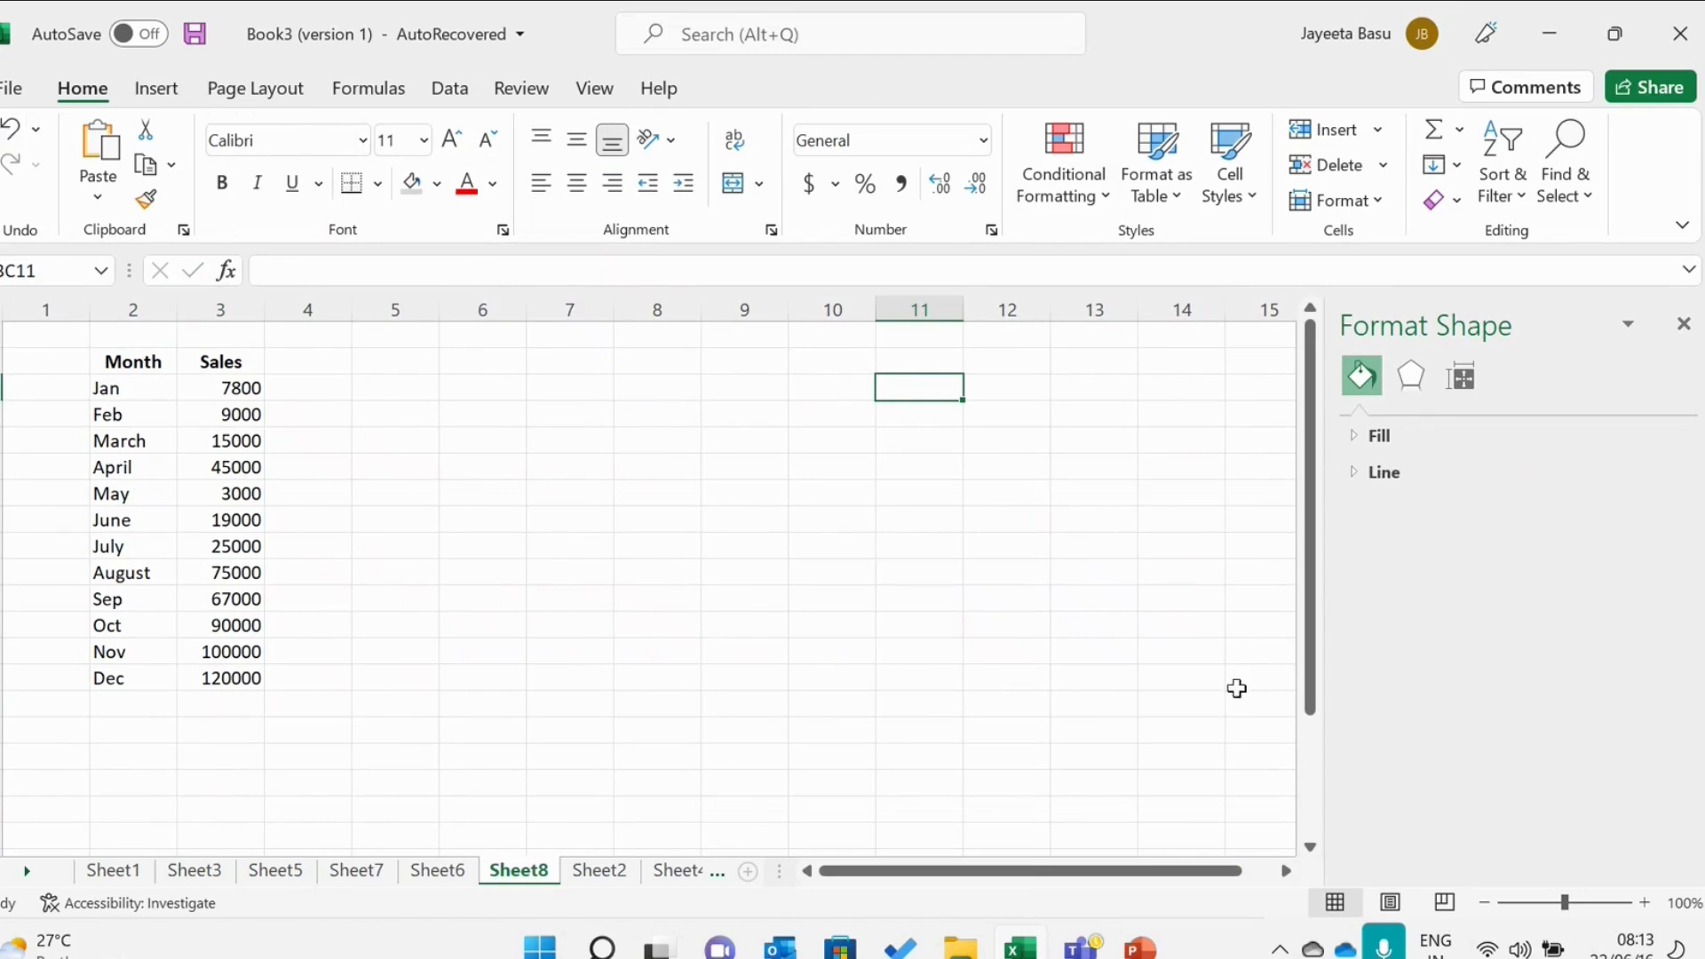
{"action": "left_click_drag", "start_coordinate": [1313, 685], "coordinate": [1335, 500]}
{"action": "left_click_drag", "start_coordinate": [118, 359], "coordinate": [259, 677]}
{"action": "left_click", "coordinate": [156, 88]}
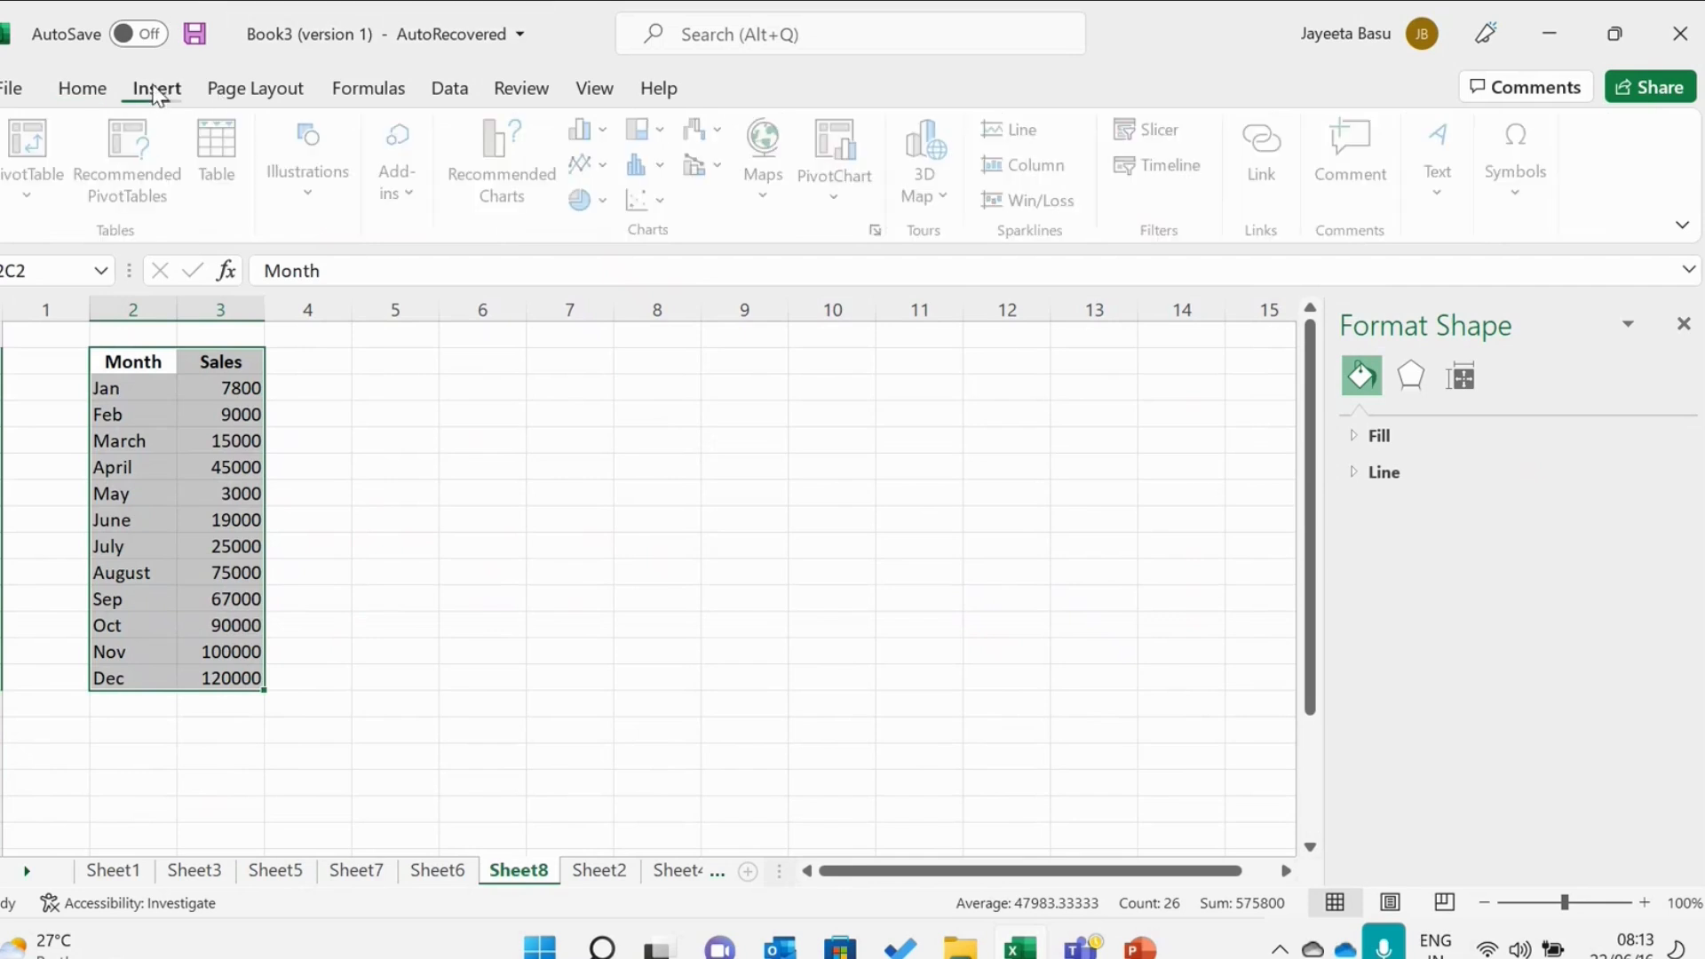
Insert a clustered column chart of the table with each month as its own series, and enlarge it from its top-right corner.
{"action": "left_click", "coordinate": [588, 130]}
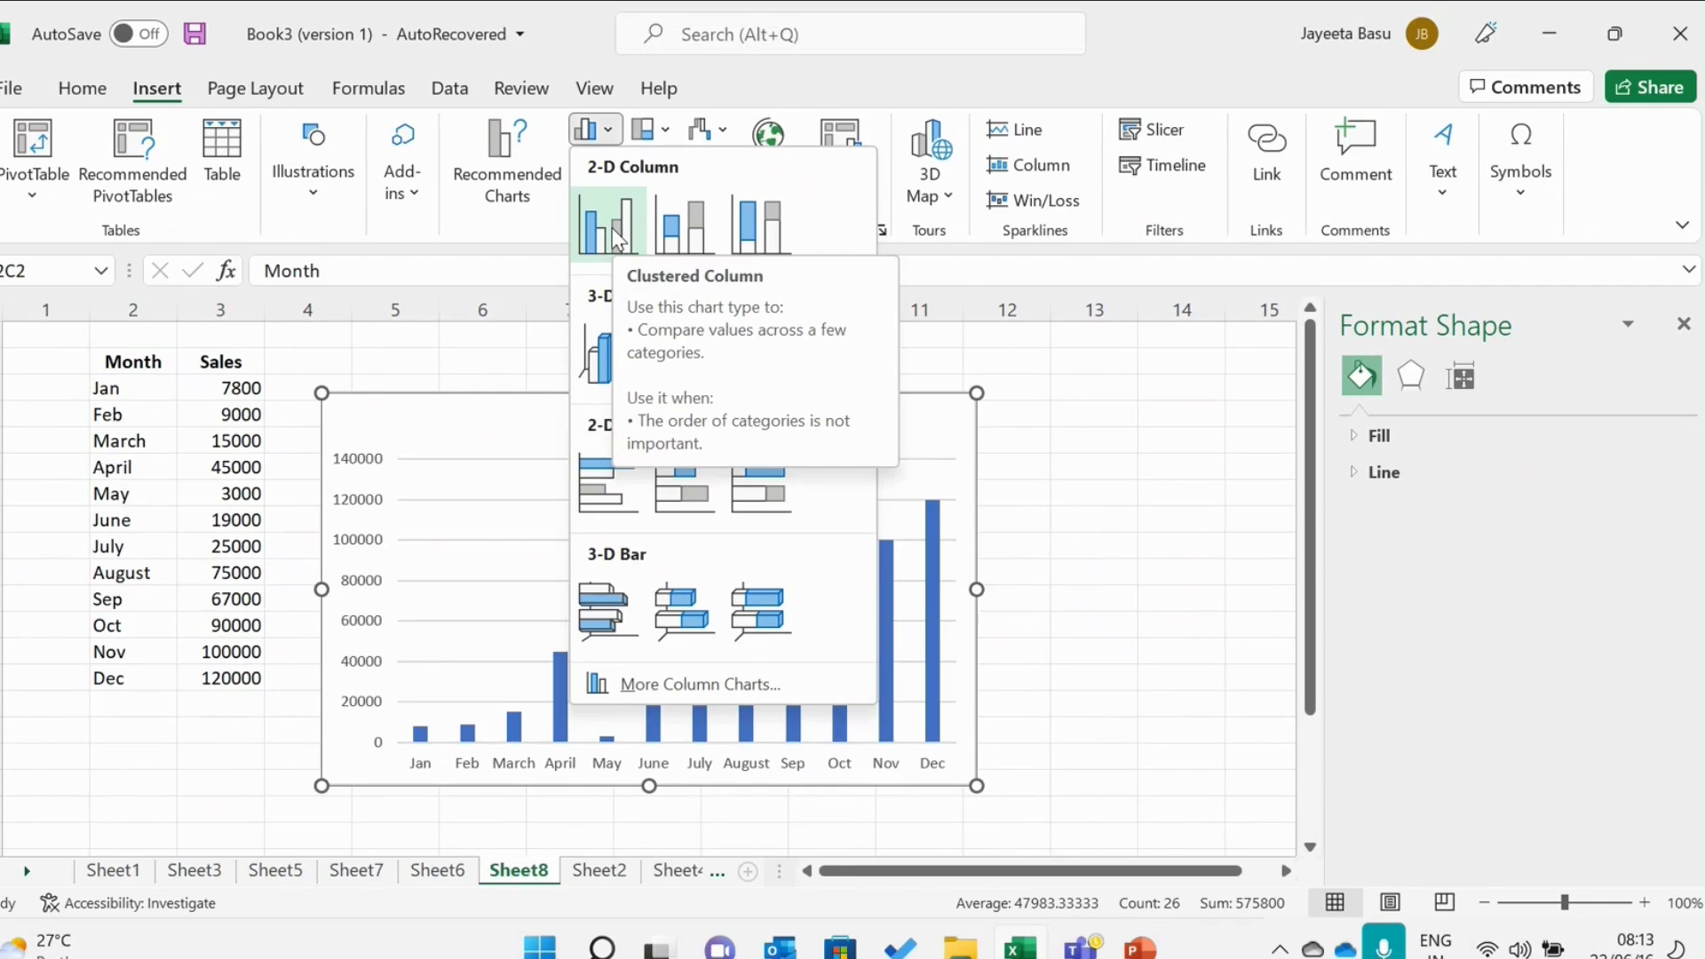
{"action": "left_click", "coordinate": [535, 147]}
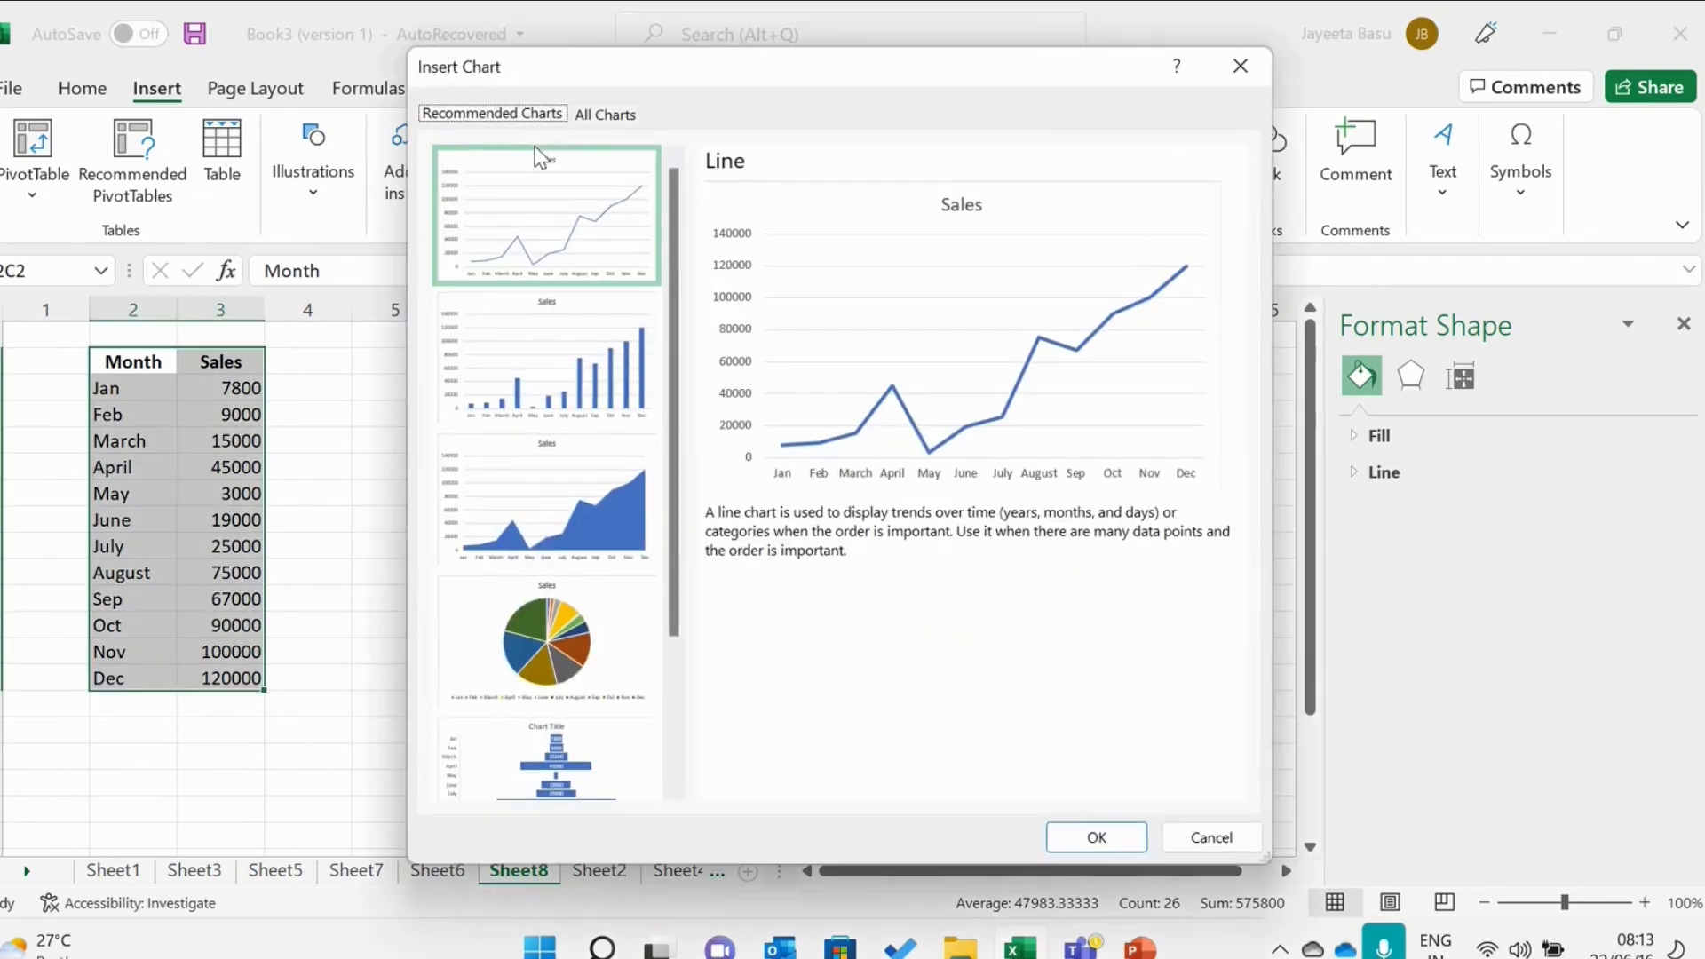
{"action": "left_click", "coordinate": [620, 114]}
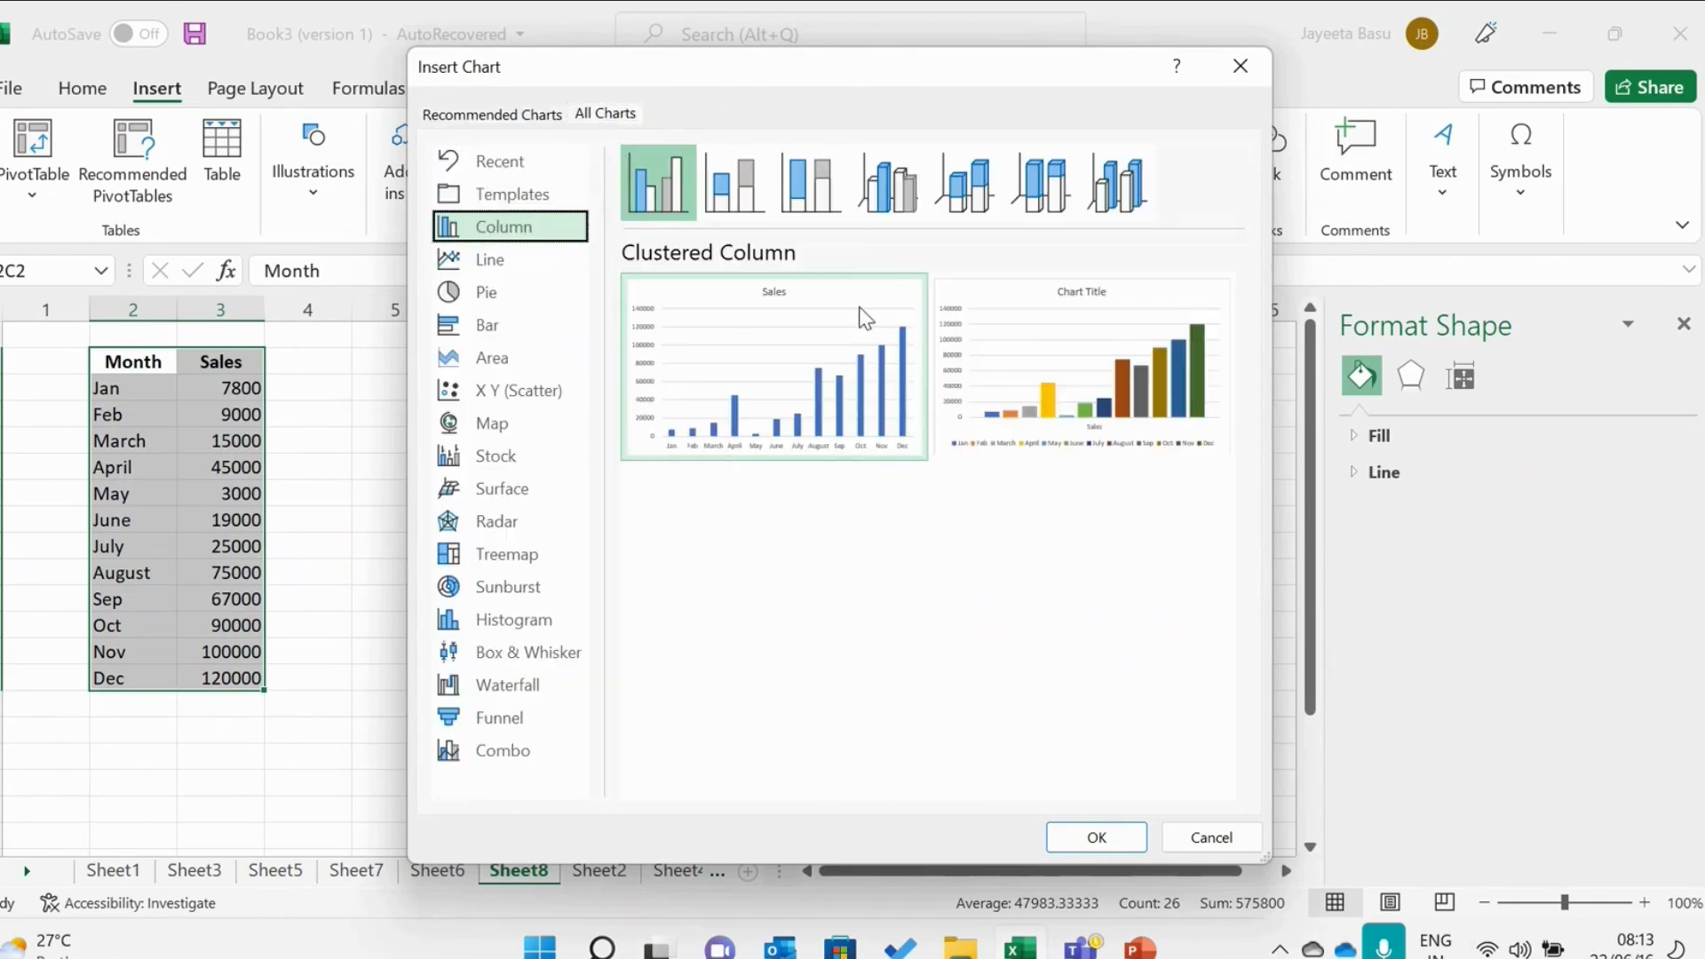
{"action": "mouse_move", "coordinate": [1075, 357]}
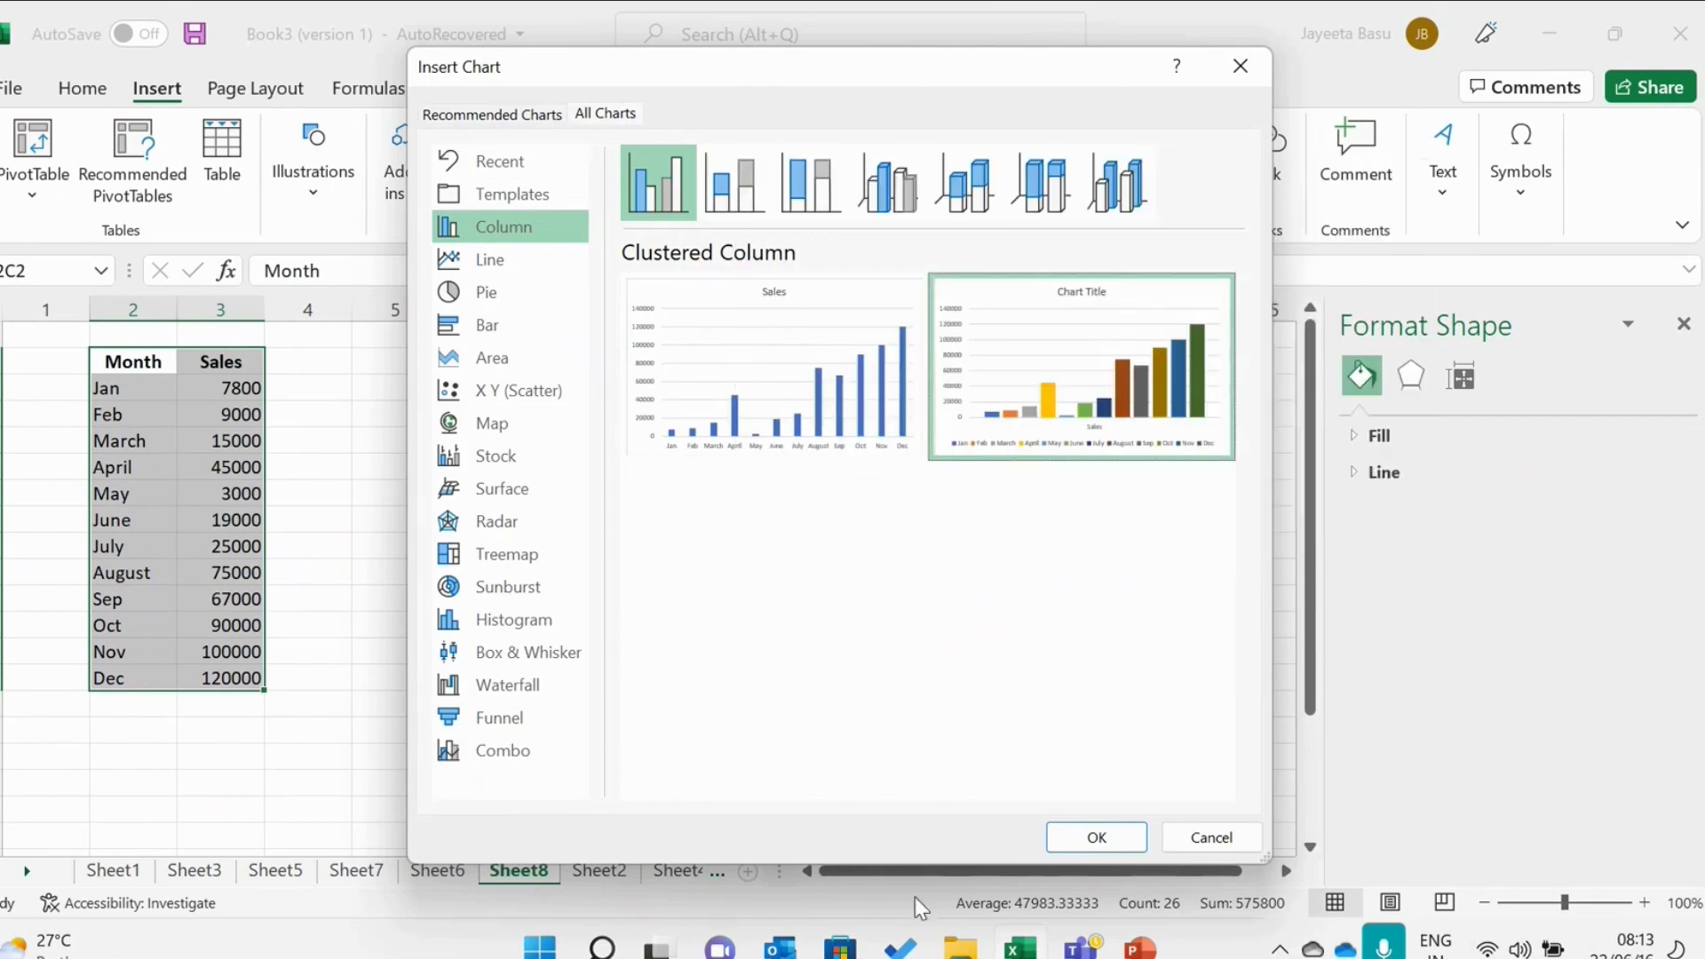
{"action": "left_click", "coordinate": [1115, 851]}
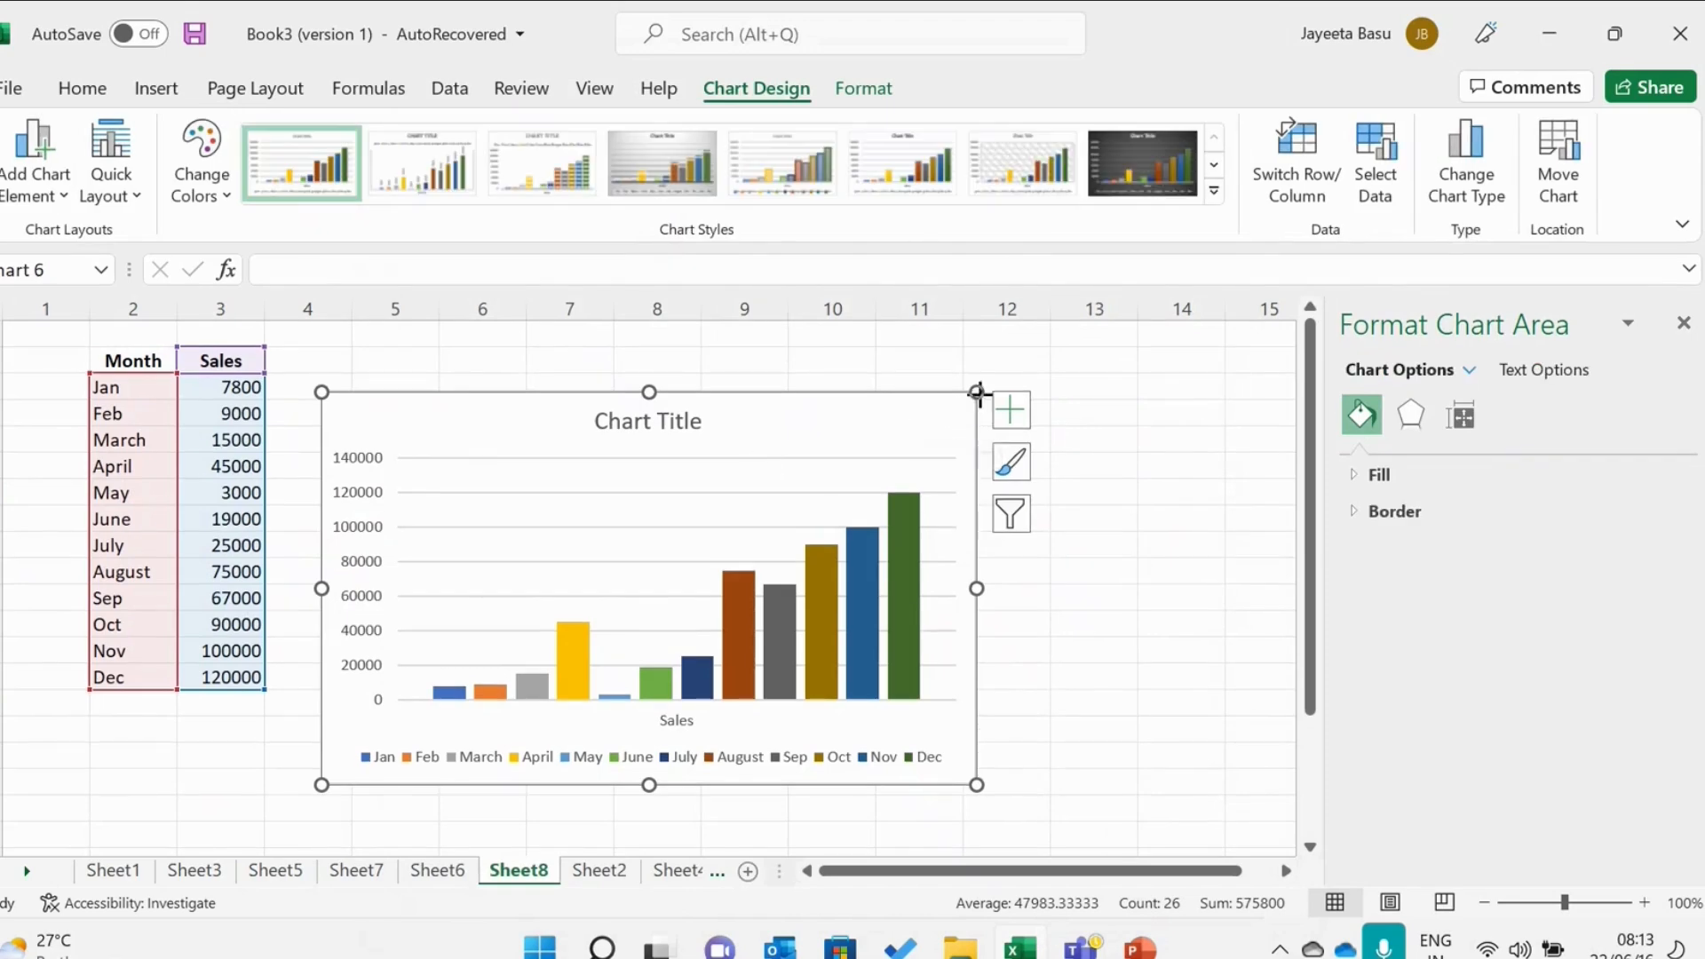
{"action": "left_click_drag", "start_coordinate": [976, 392], "coordinate": [1093, 354]}
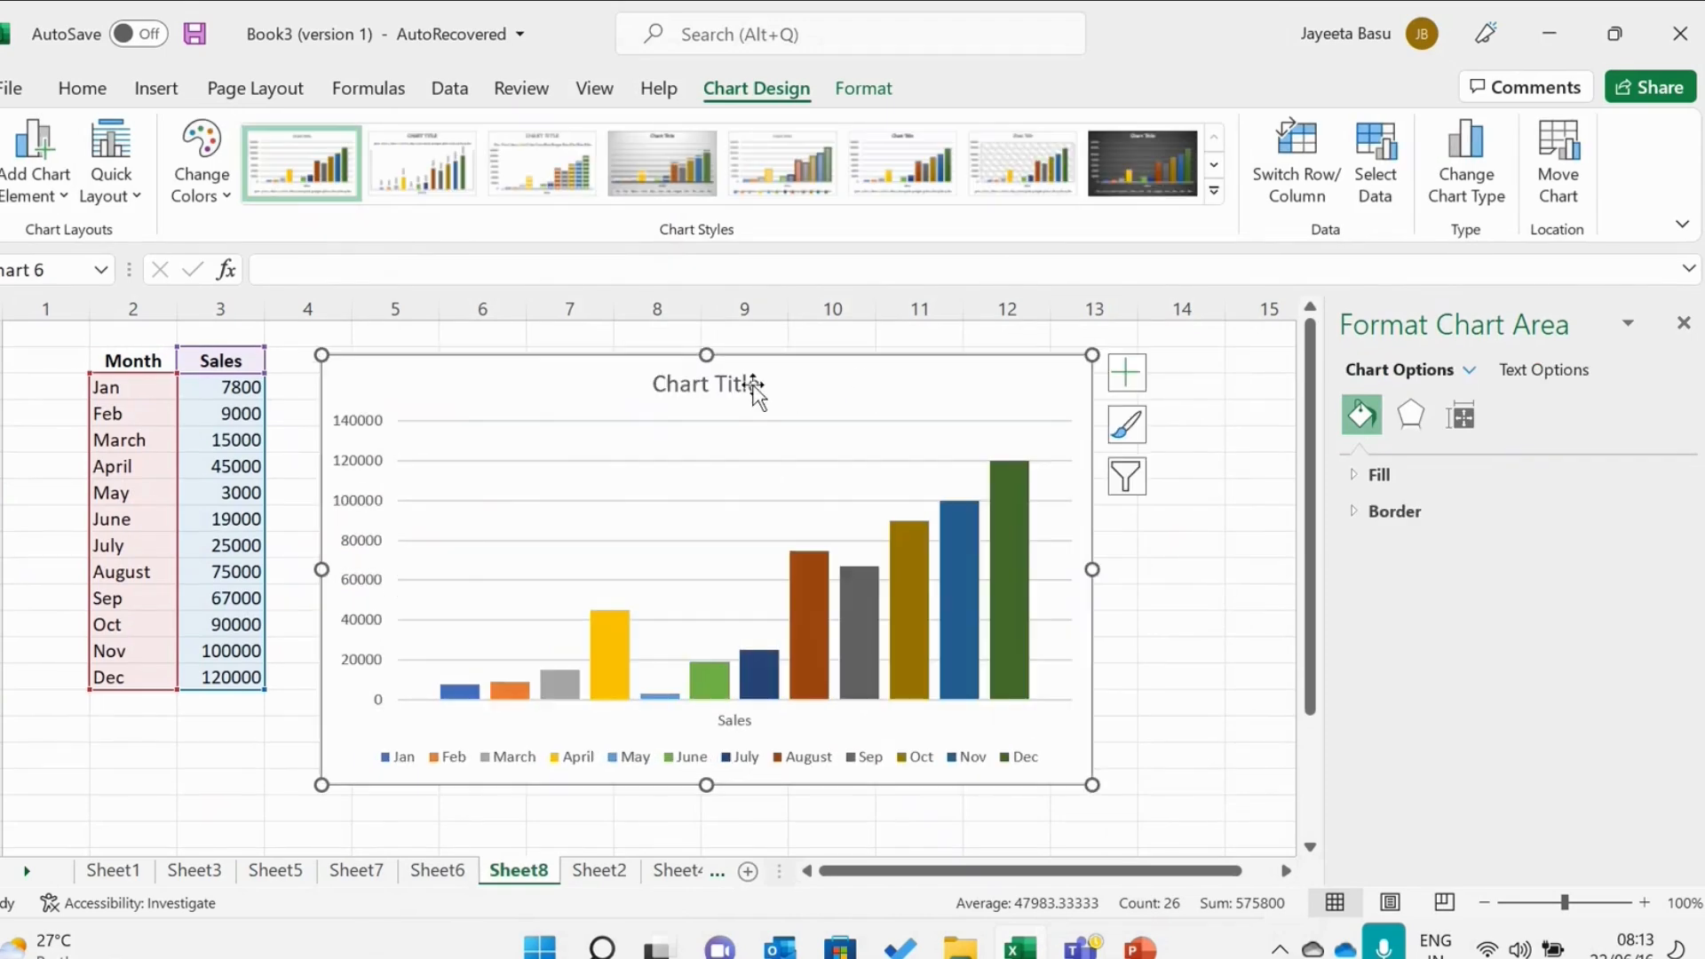
{"action": "left_click", "coordinate": [754, 389]}
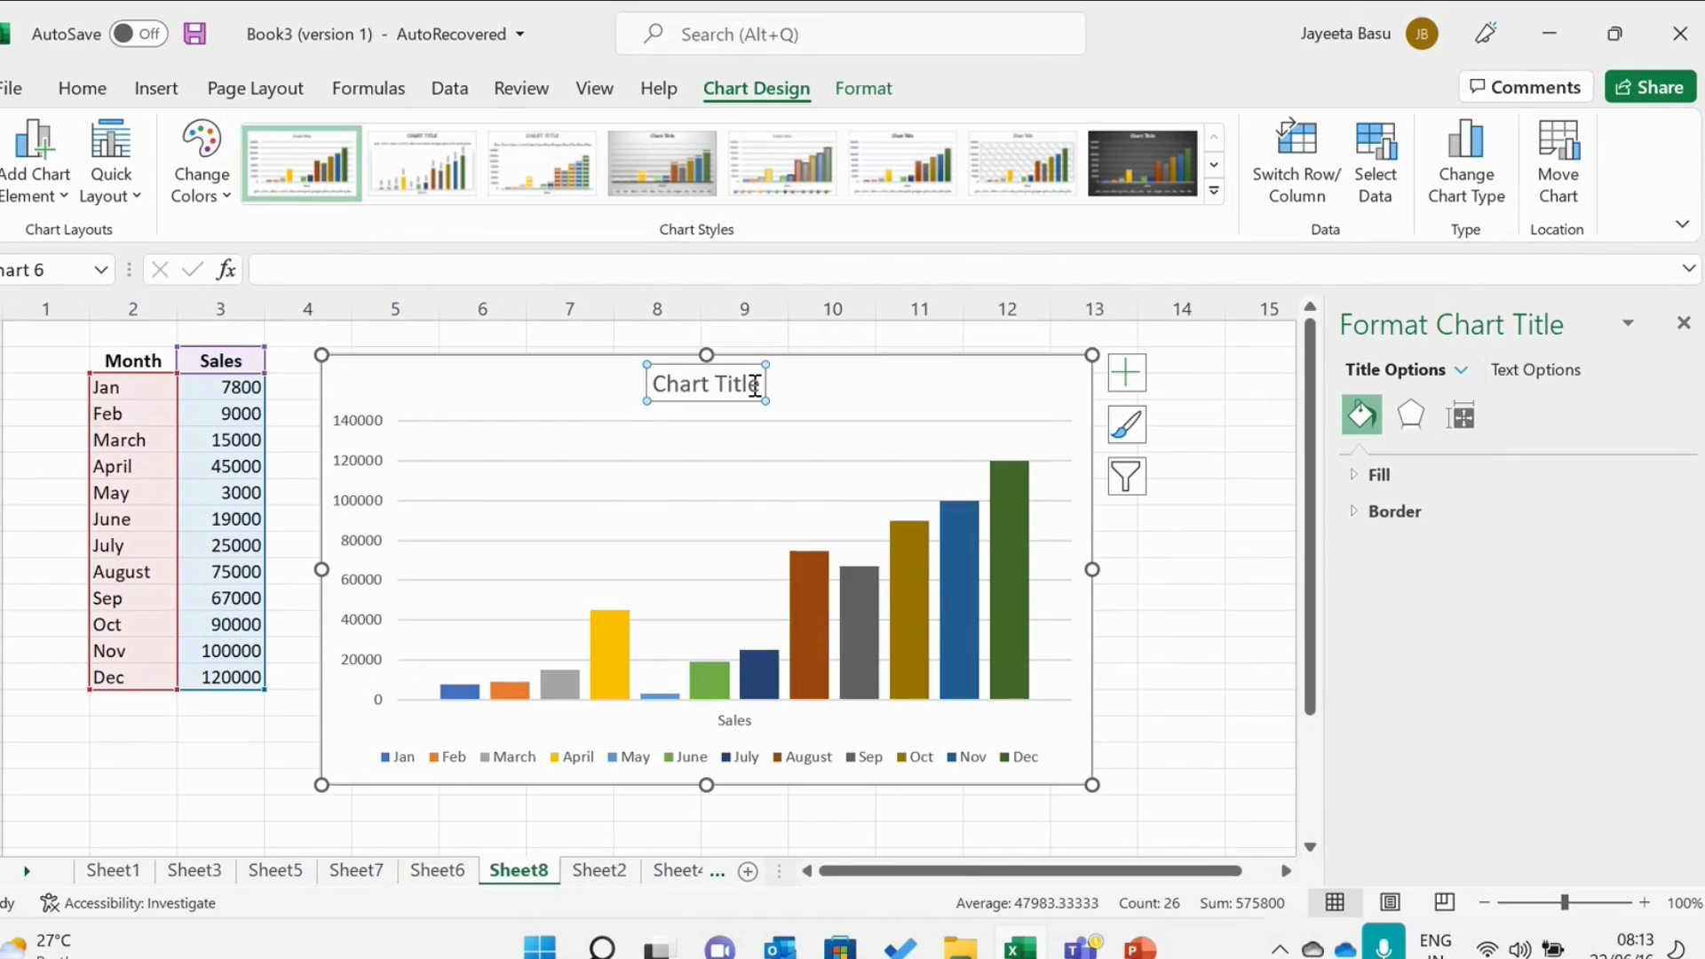
{"action": "key", "text": "Delete"}
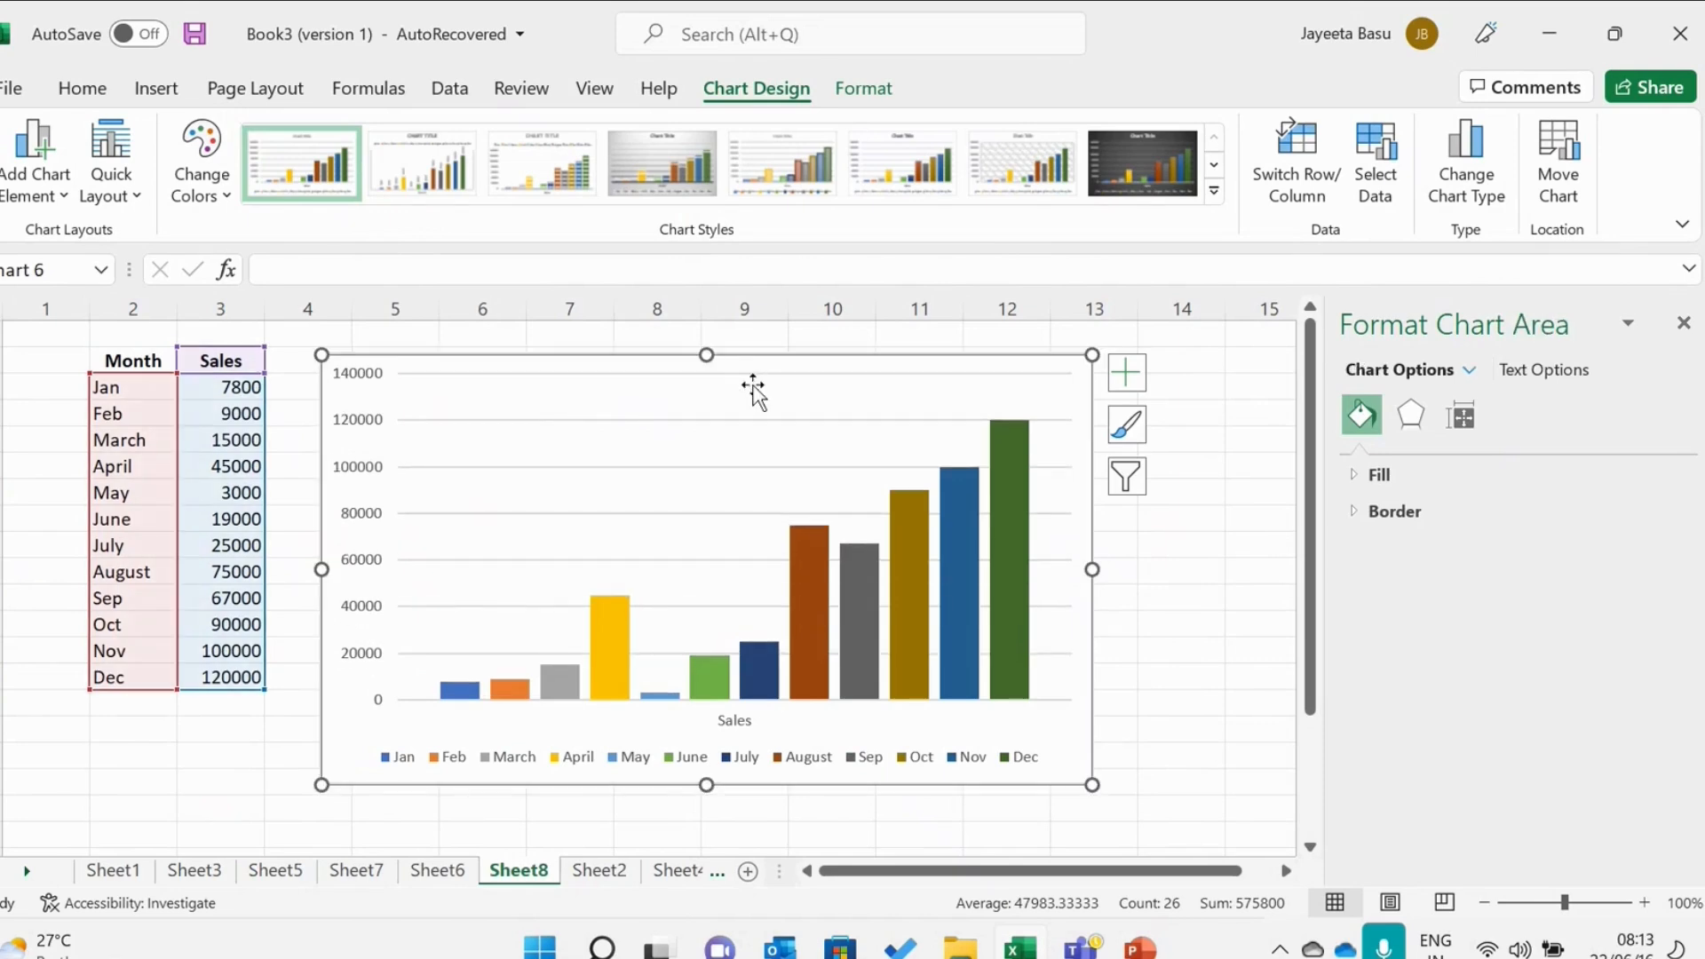
{"action": "key", "text": "ctrl+z"}
Rename the chart title as "Sales Projection Monthwise".
{"action": "left_click", "coordinate": [754, 385]}
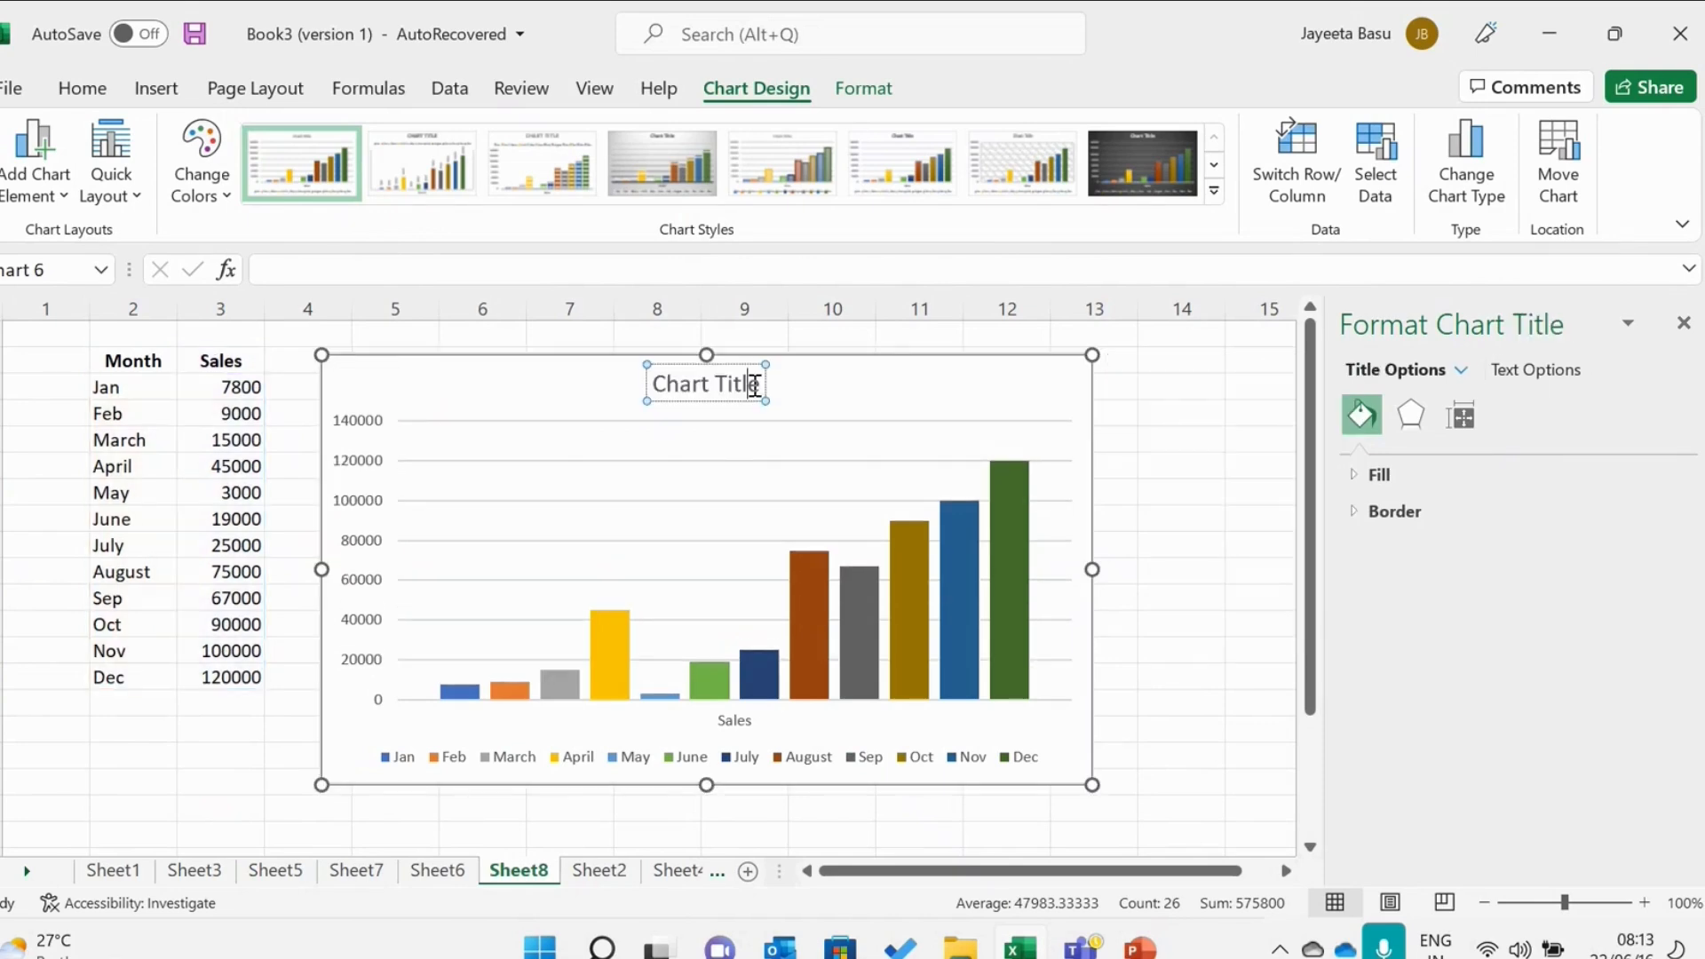
{"action": "key", "text": "BackSpace"}
{"action": "key", "text": "BackSpace"}
{"action": "key", "text": "BackSpace"}
{"action": "key", "text": "BackSpace"}
{"action": "key", "text": "BackSpace"}
{"action": "key", "text": "BackSpace"}
{"action": "key", "text": "BackSpace"}
{"action": "key", "text": "BackSpace"}
{"action": "key", "text": "BackSpace"}
{"action": "key", "text": "BackSpace"}
{"action": "key", "text": "BackSpace"}
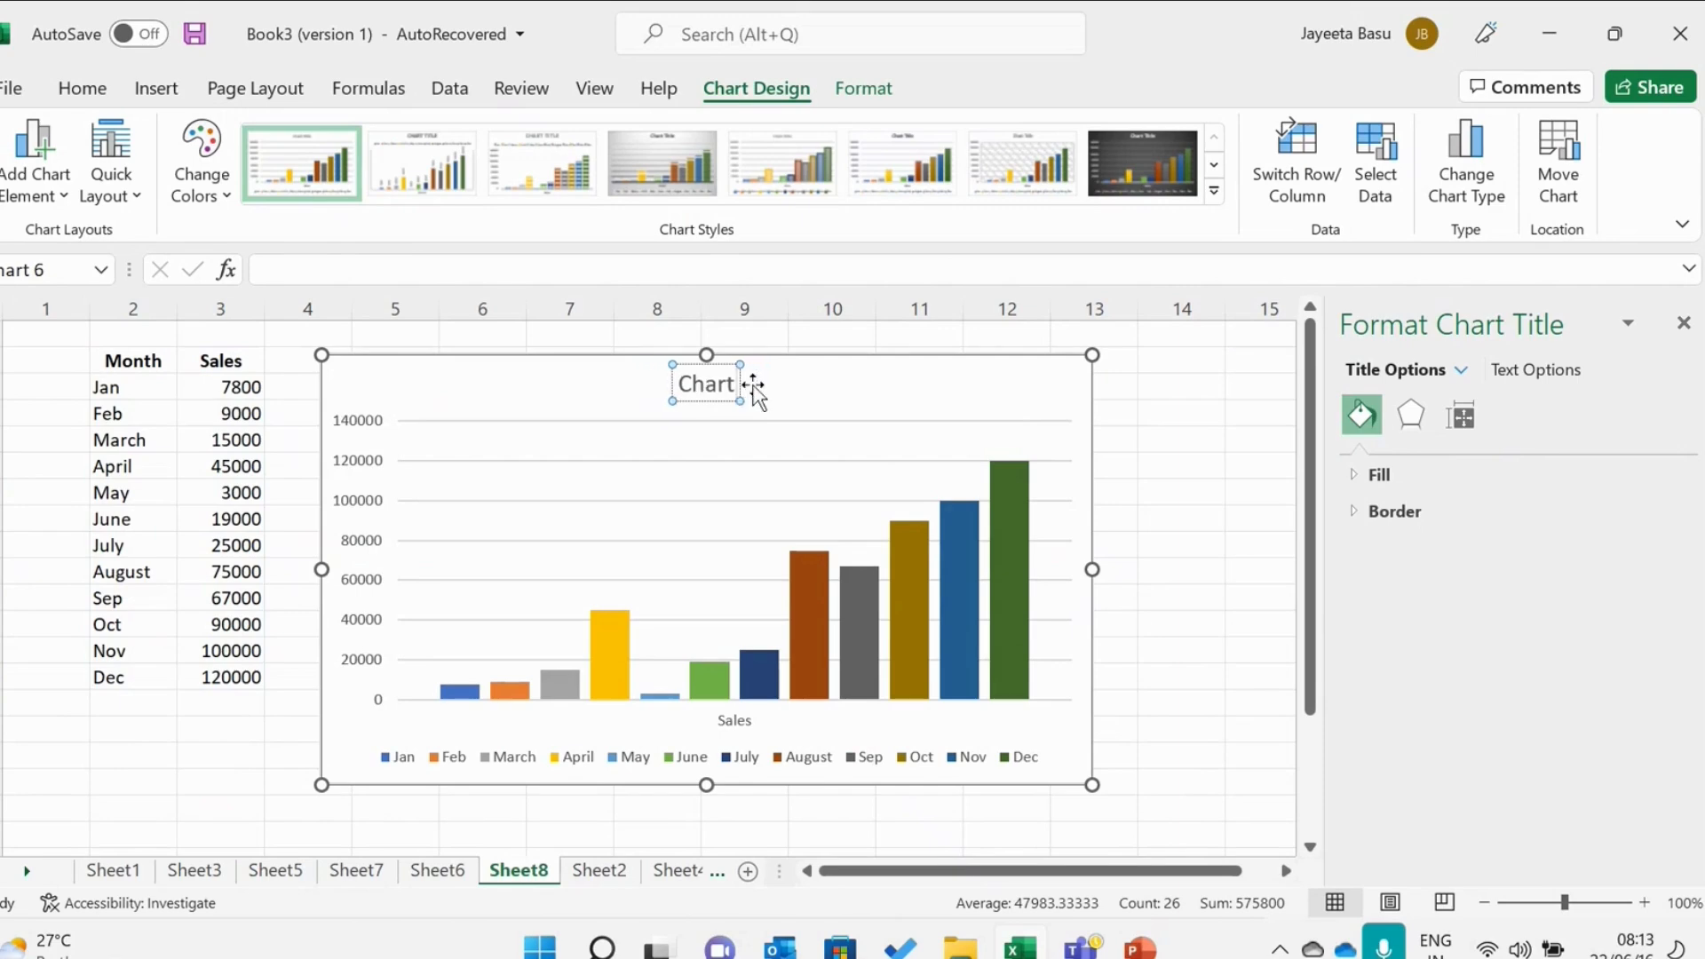
{"action": "key", "text": "Caps_Lock"}
{"action": "type", "text": "S"}
{"action": "key", "text": "Caps_Lock"}
{"action": "type", "text": "a"}
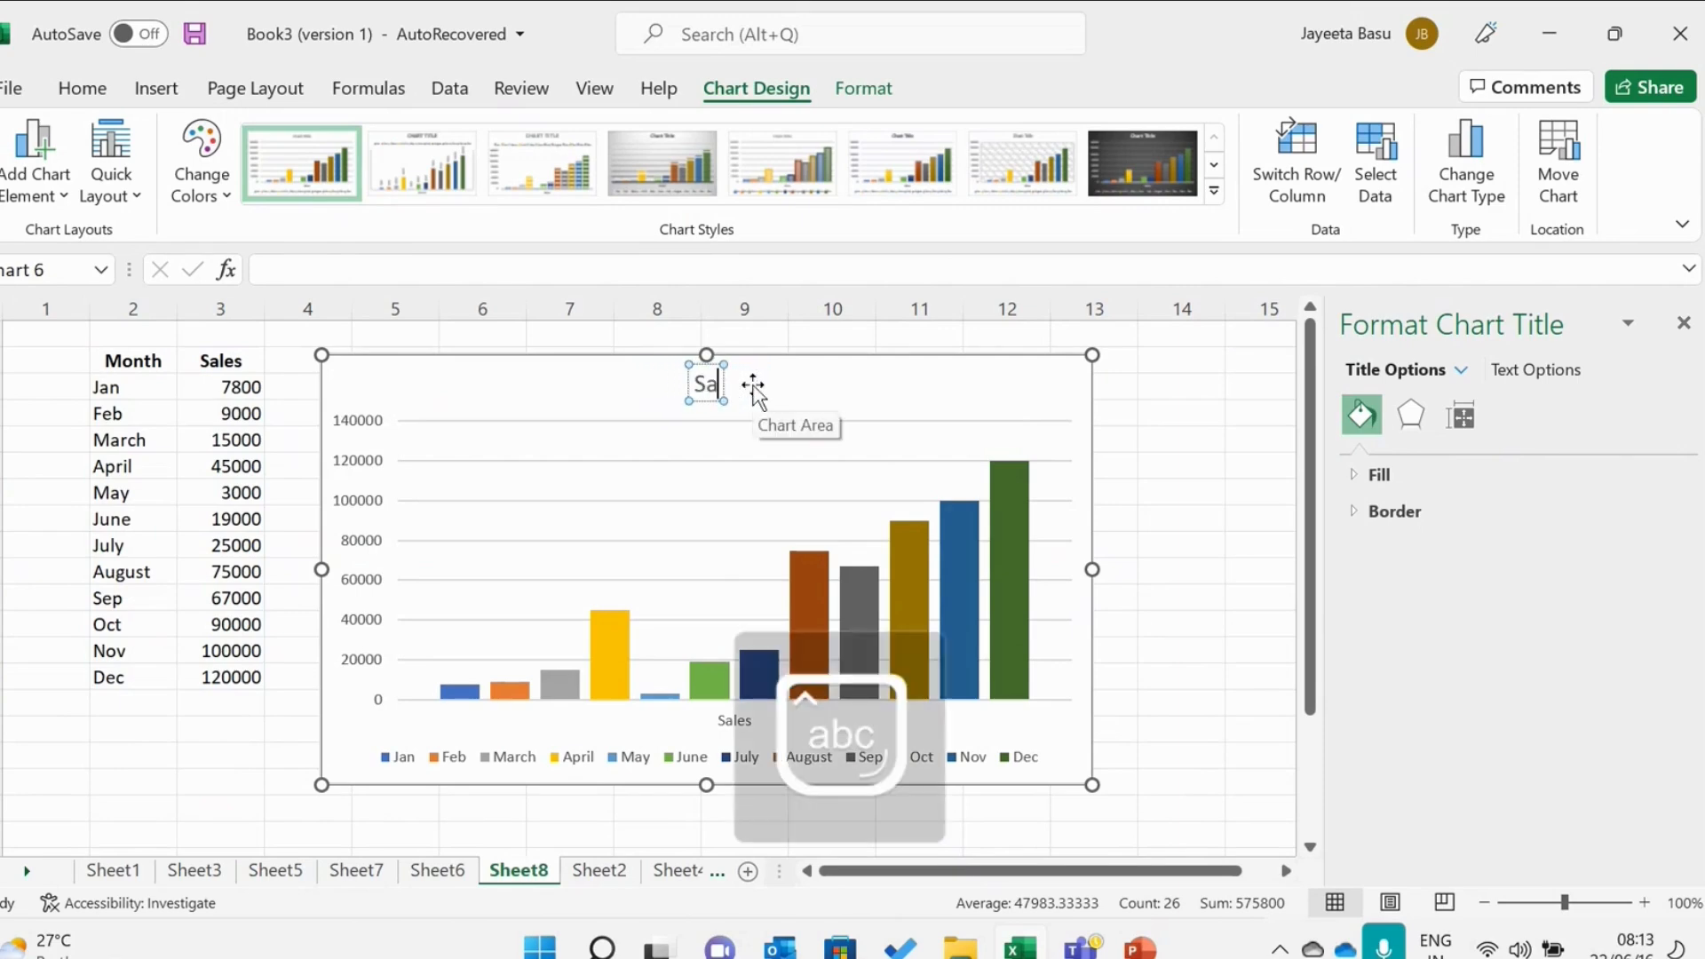
{"action": "type", "text": "les Pr"}
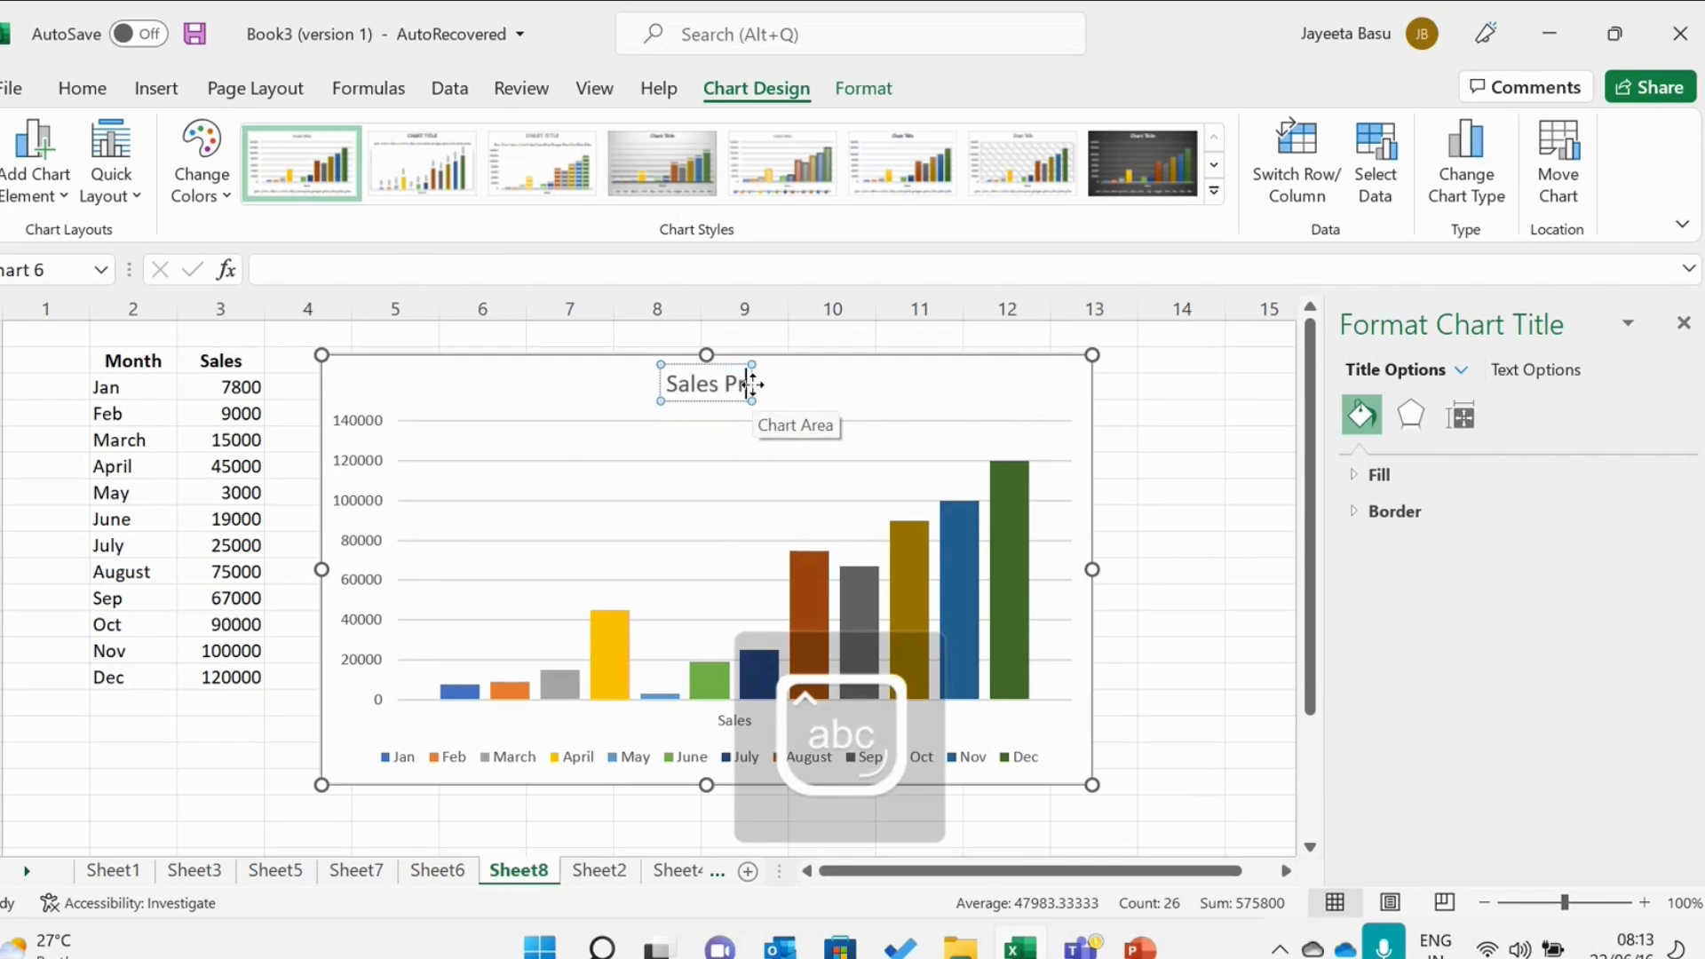
{"action": "type", "text": "ojection"}
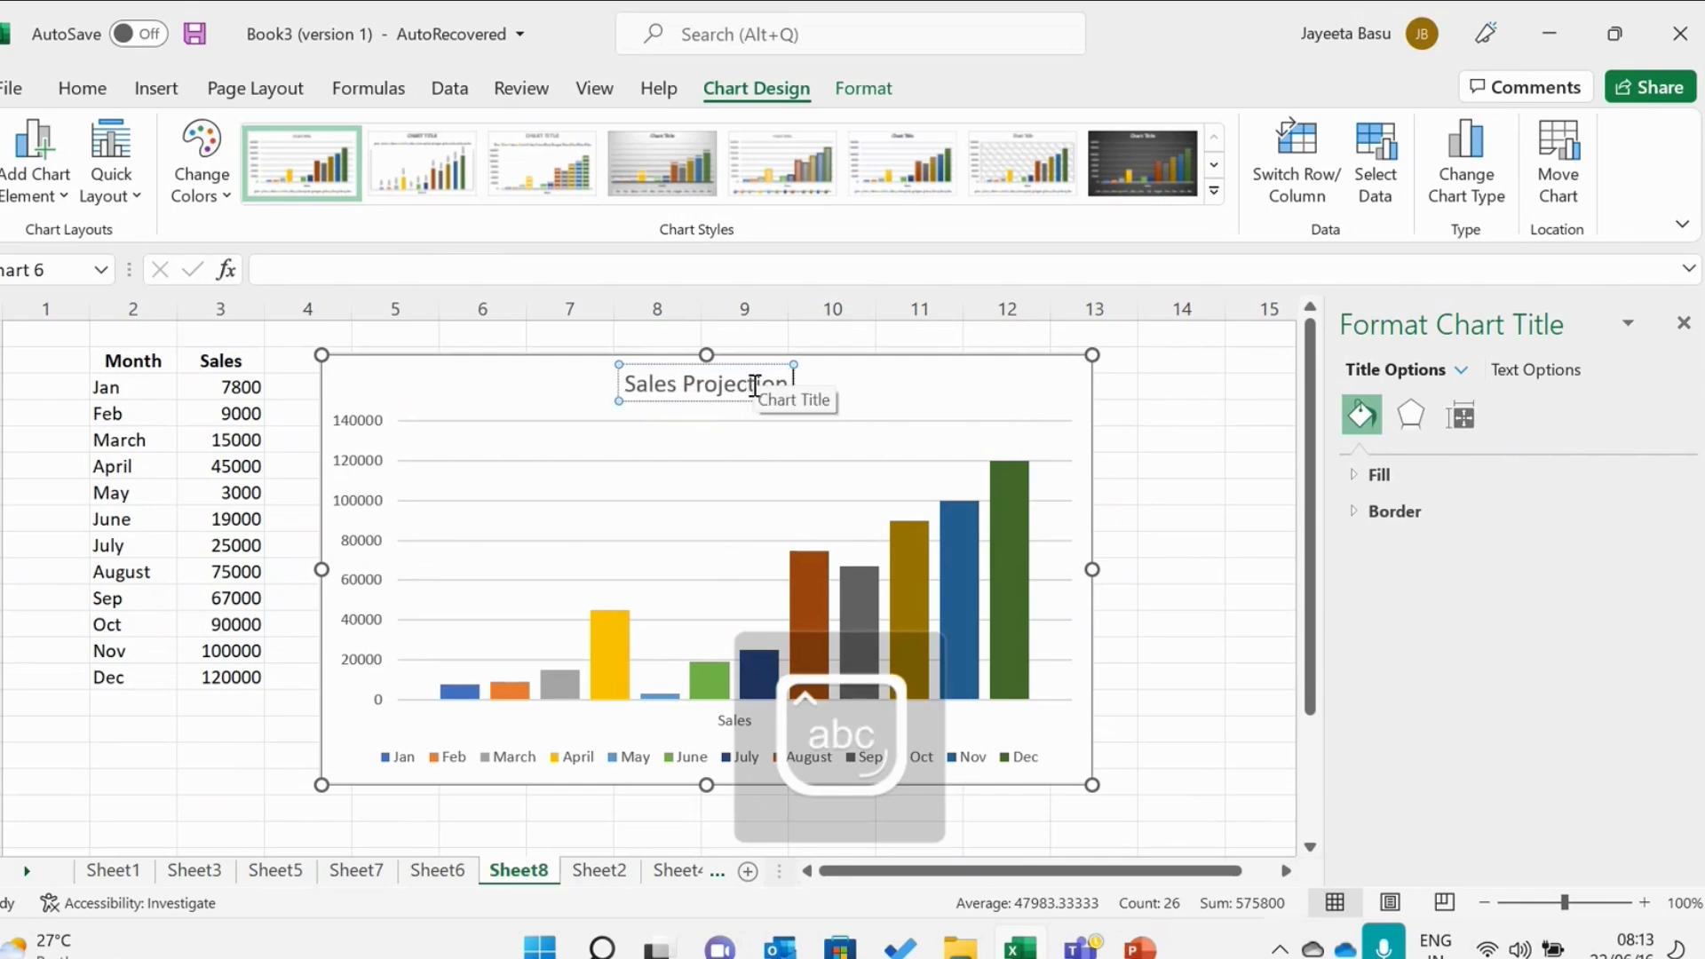
{"action": "key", "text": "Caps_Lock"}
{"action": "type", "text": "Y"}
{"action": "key", "text": "Caps_Lock"}
{"action": "type", "text": "ear"}
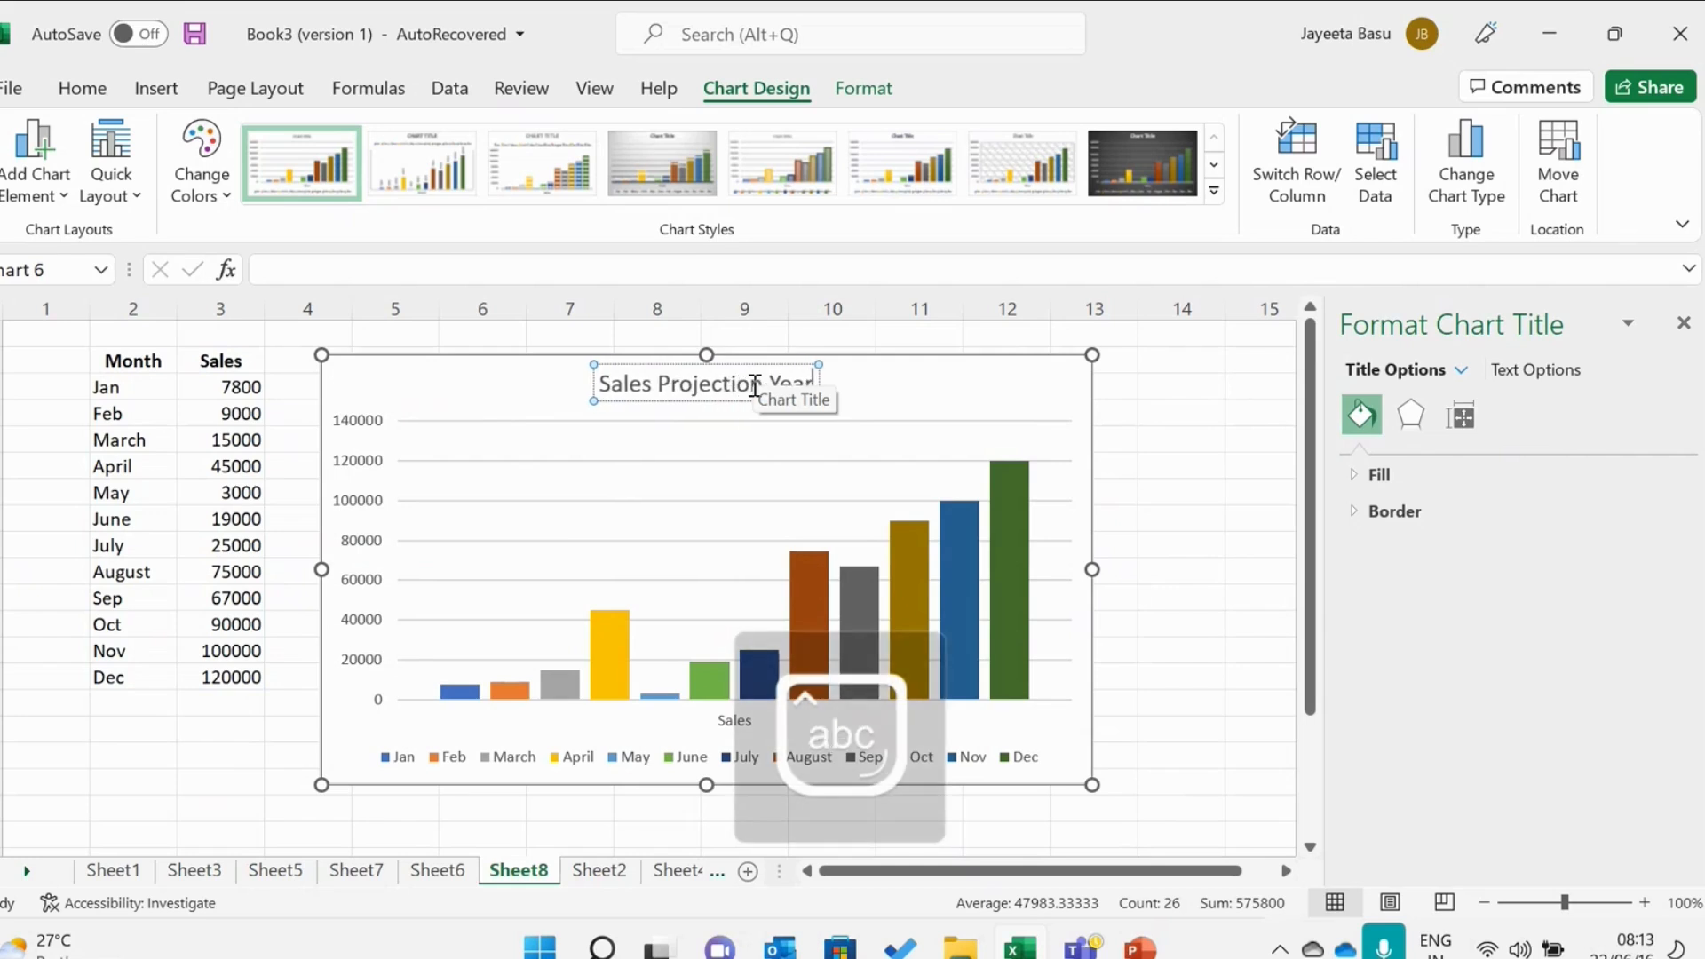
{"action": "key", "text": "BackSpace"}
{"action": "key", "text": "BackSpace"}
{"action": "key", "text": "BackSpace"}
{"action": "key", "text": "BackSpace"}
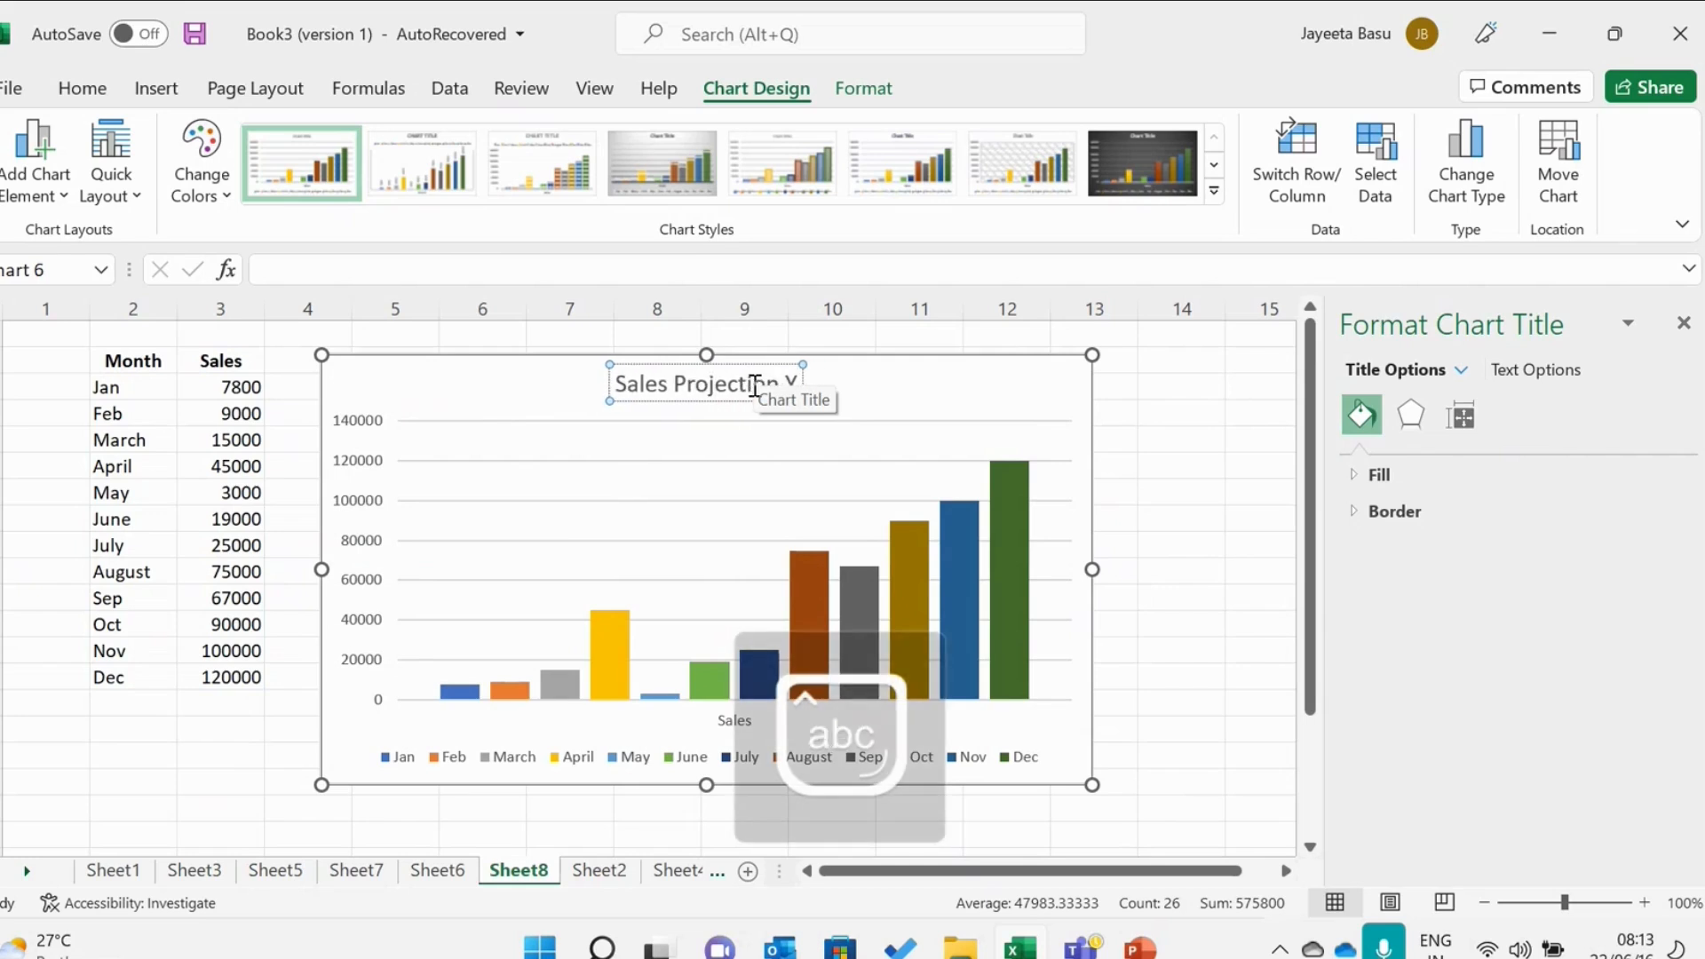
{"action": "key", "text": "Caps_Lock"}
{"action": "type", "text": "M"}
{"action": "key", "text": "Caps_Lock"}
{"action": "type", "text": "onthwise"}
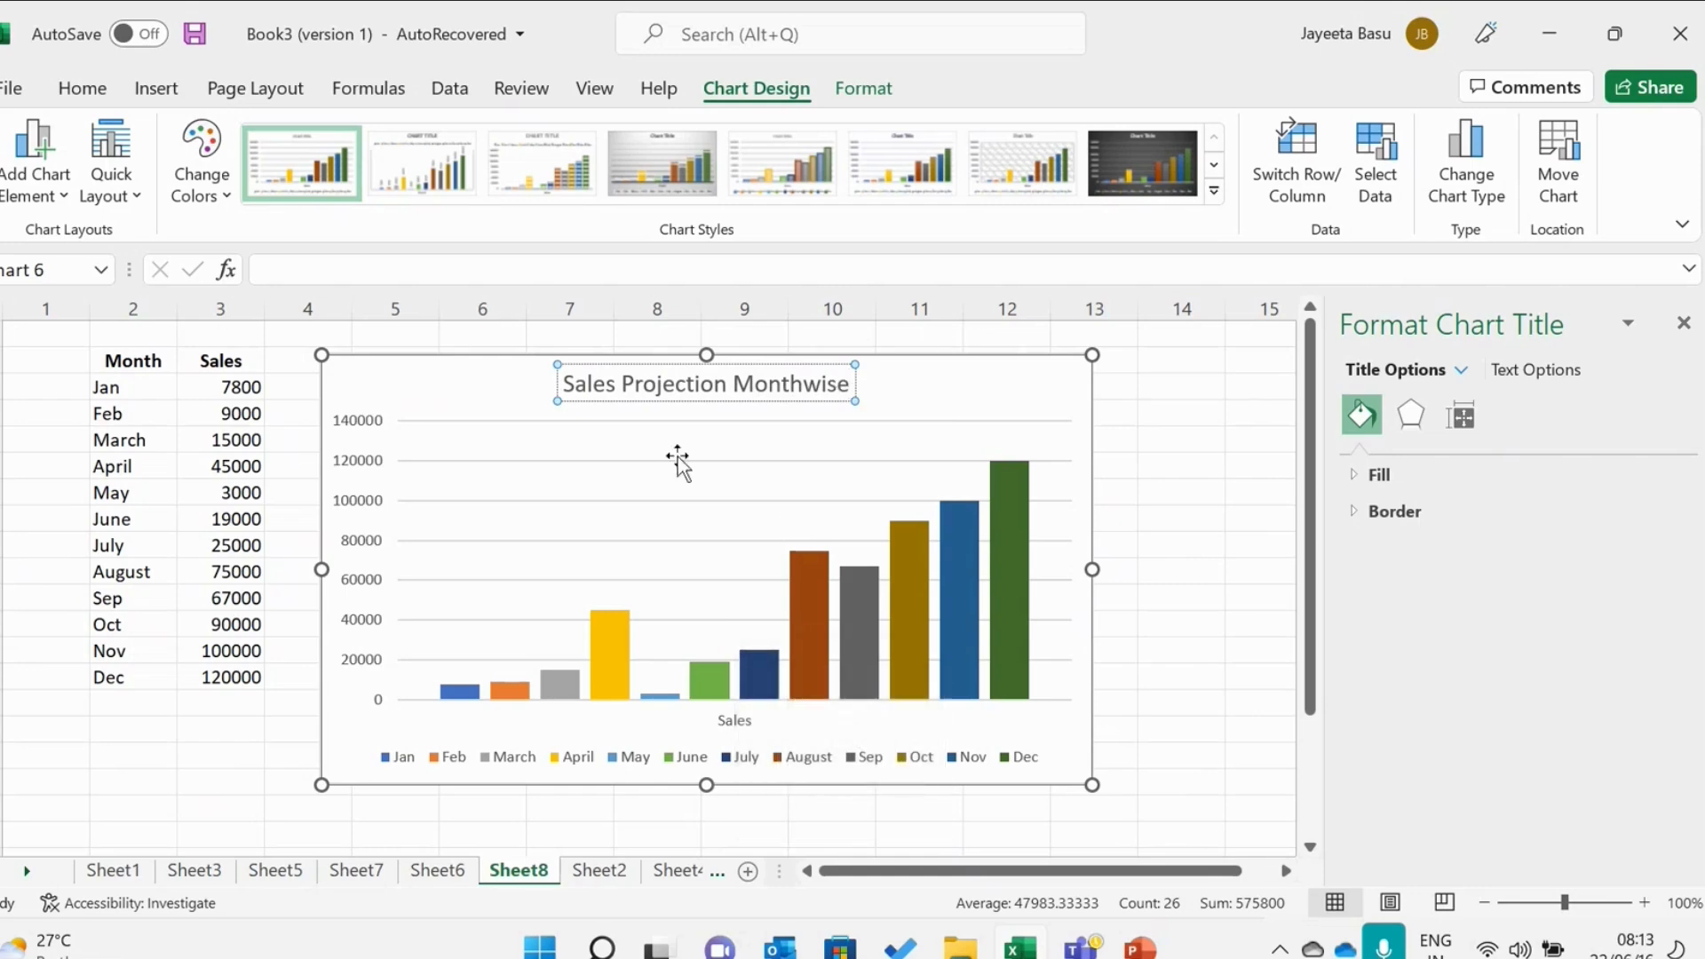
{"action": "left_click", "coordinate": [1151, 542]}
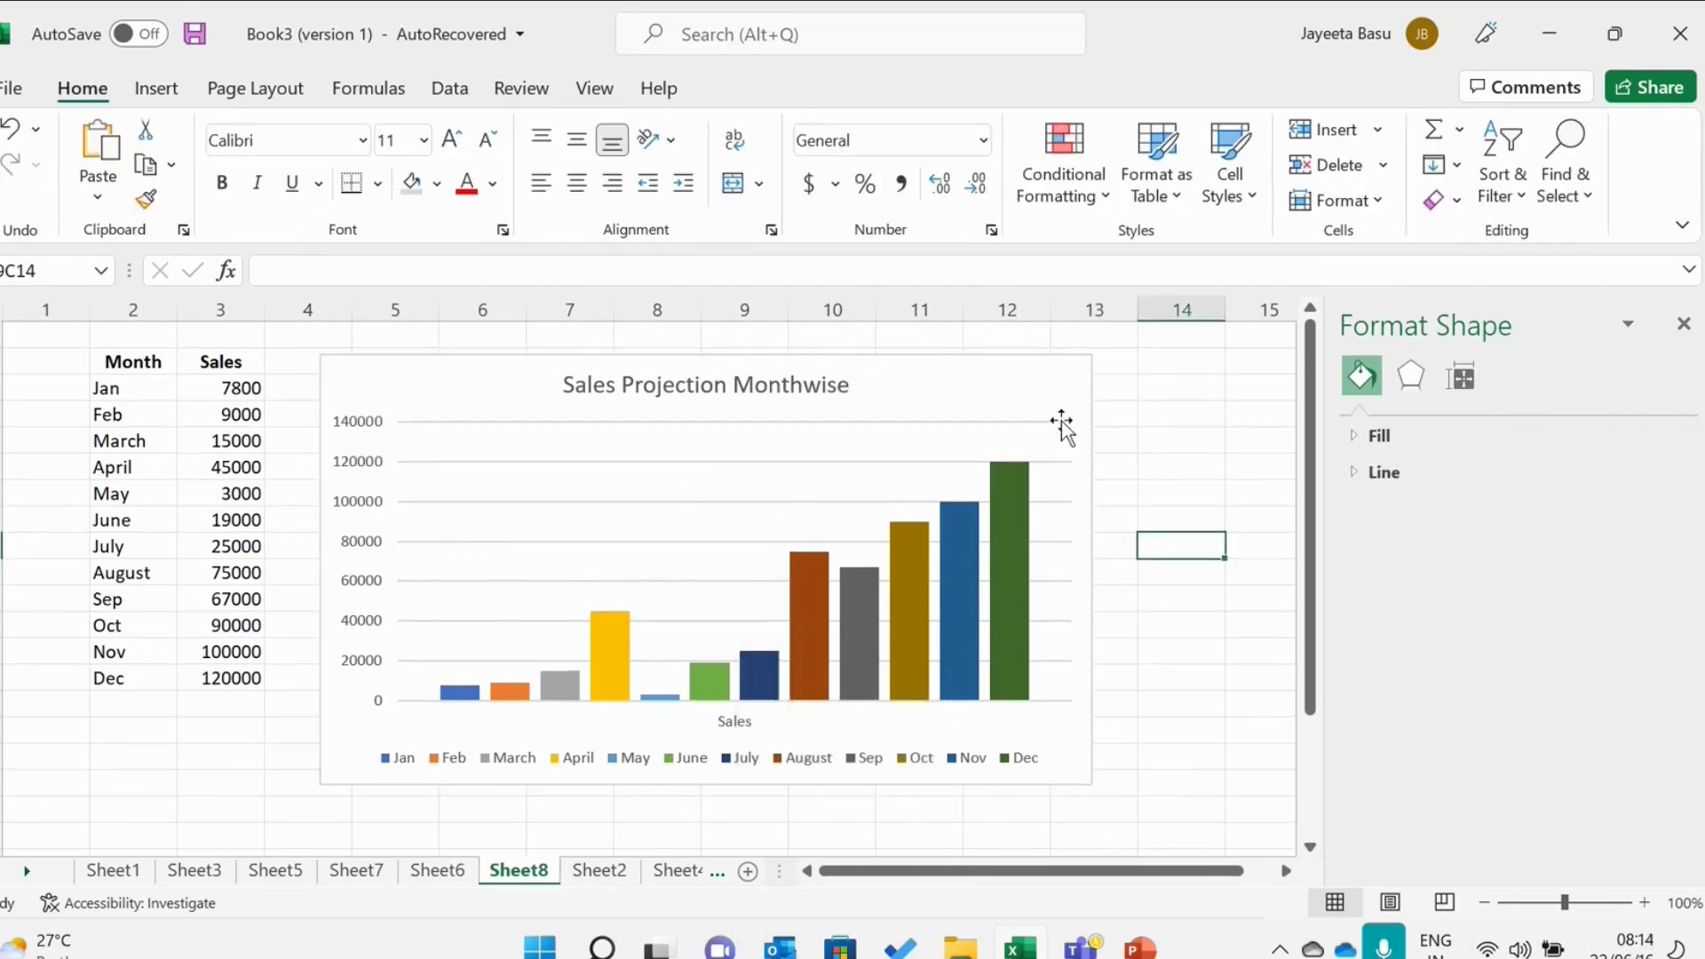
Add axis titles to the chart through its chart elements.
{"action": "left_click", "coordinate": [1051, 391]}
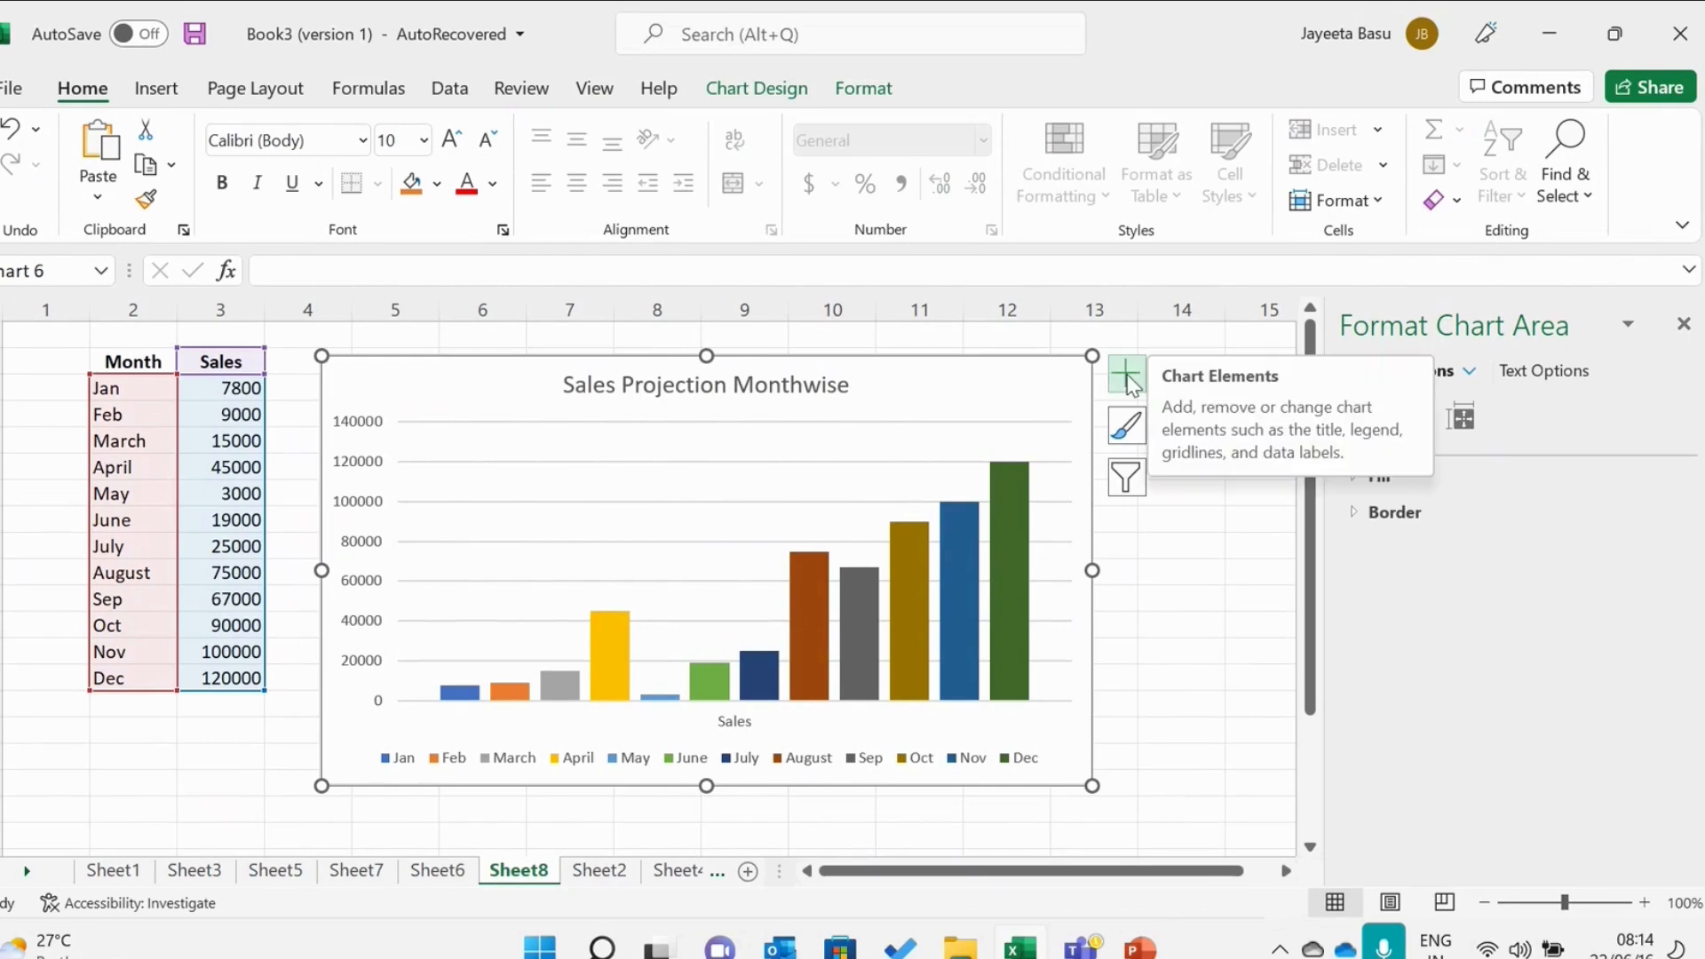
{"action": "left_click", "coordinate": [1126, 376]}
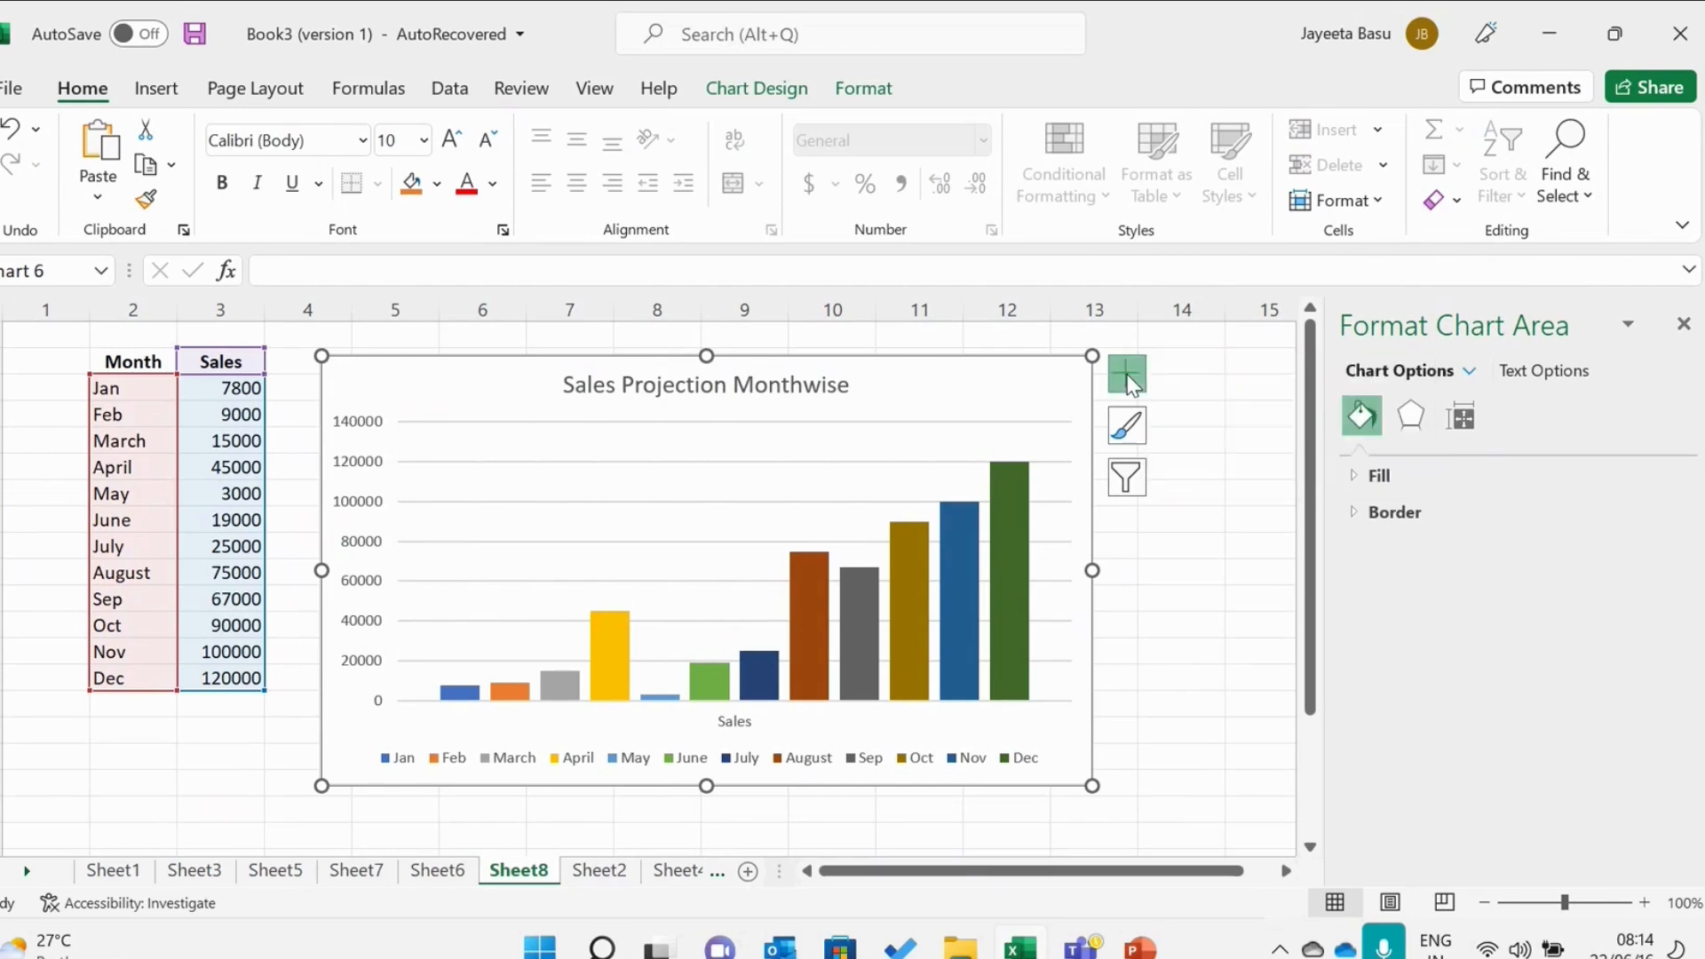
{"action": "left_click", "coordinate": [1186, 444]}
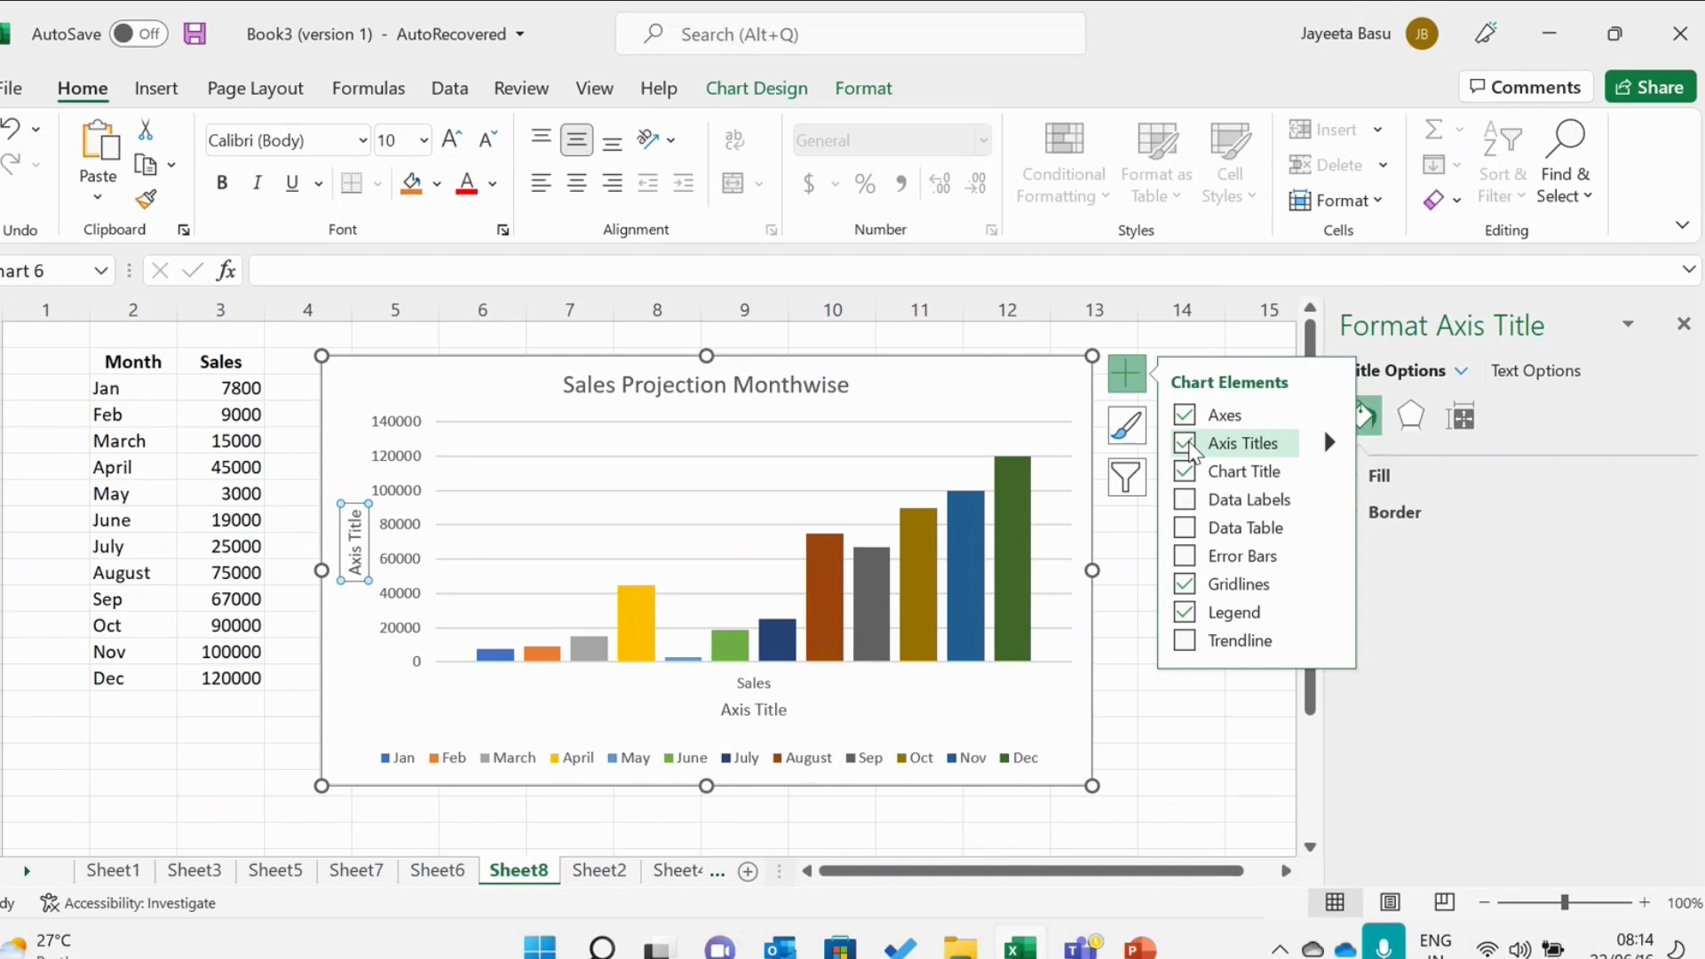
{"action": "left_click", "coordinate": [1188, 500]}
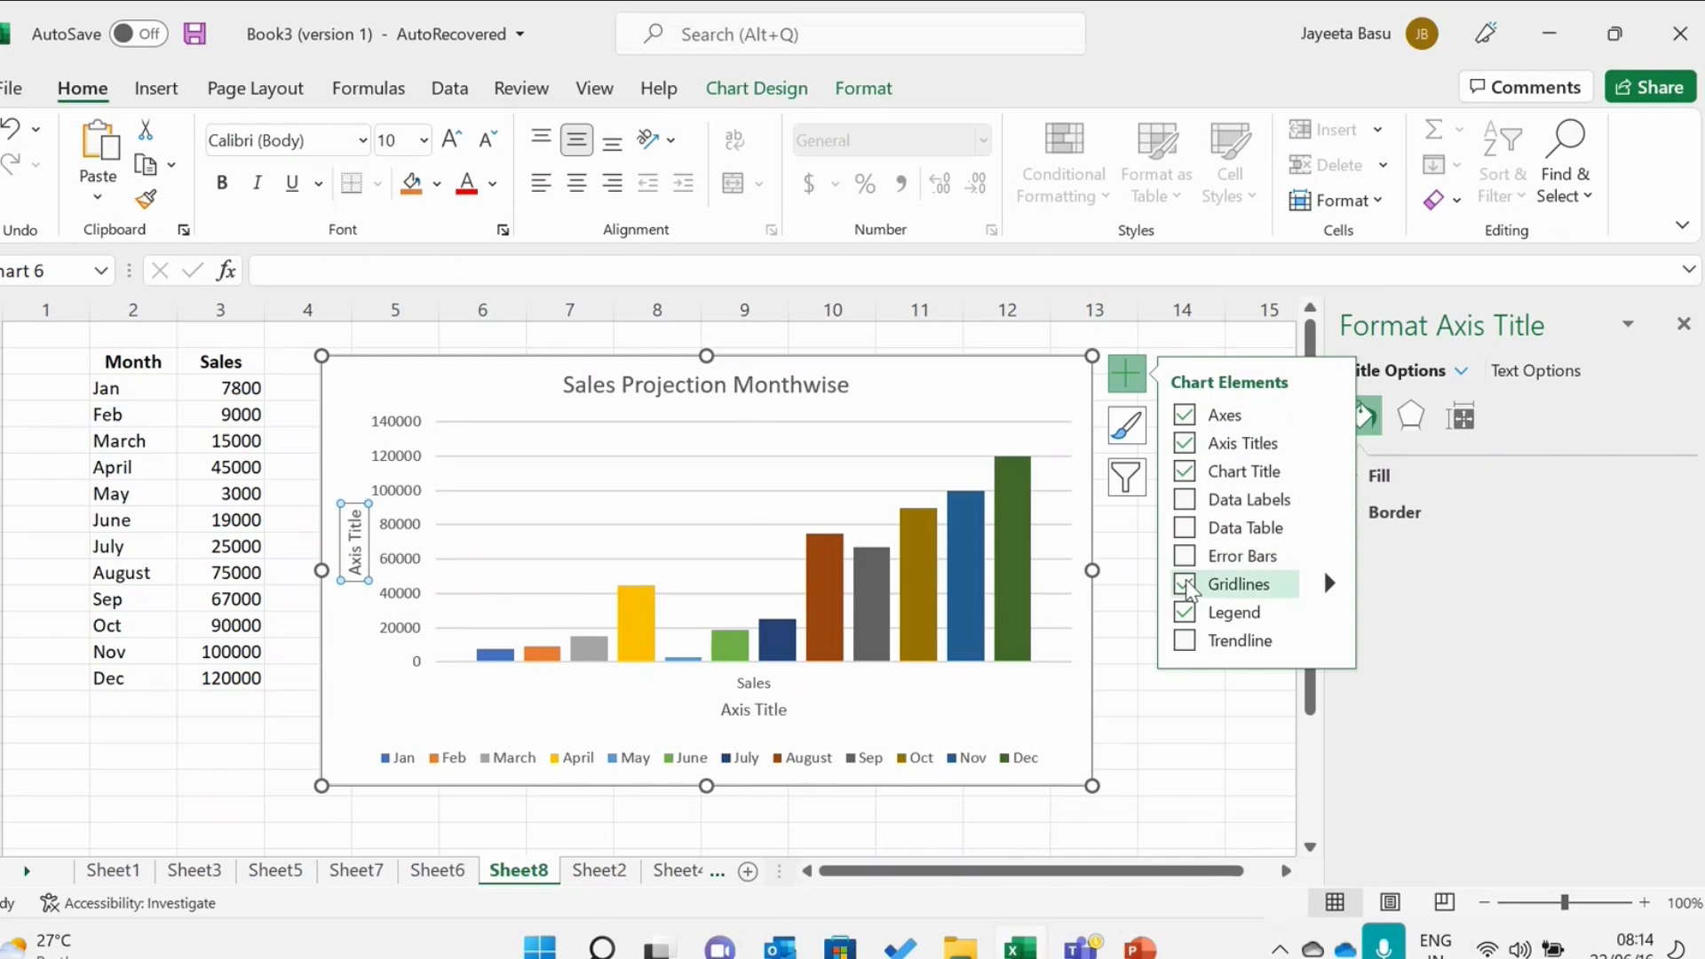
Try linear trendlines for July and Jan and an exponential trendline for March, then switch trendlines off.
{"action": "left_click", "coordinate": [1185, 641]}
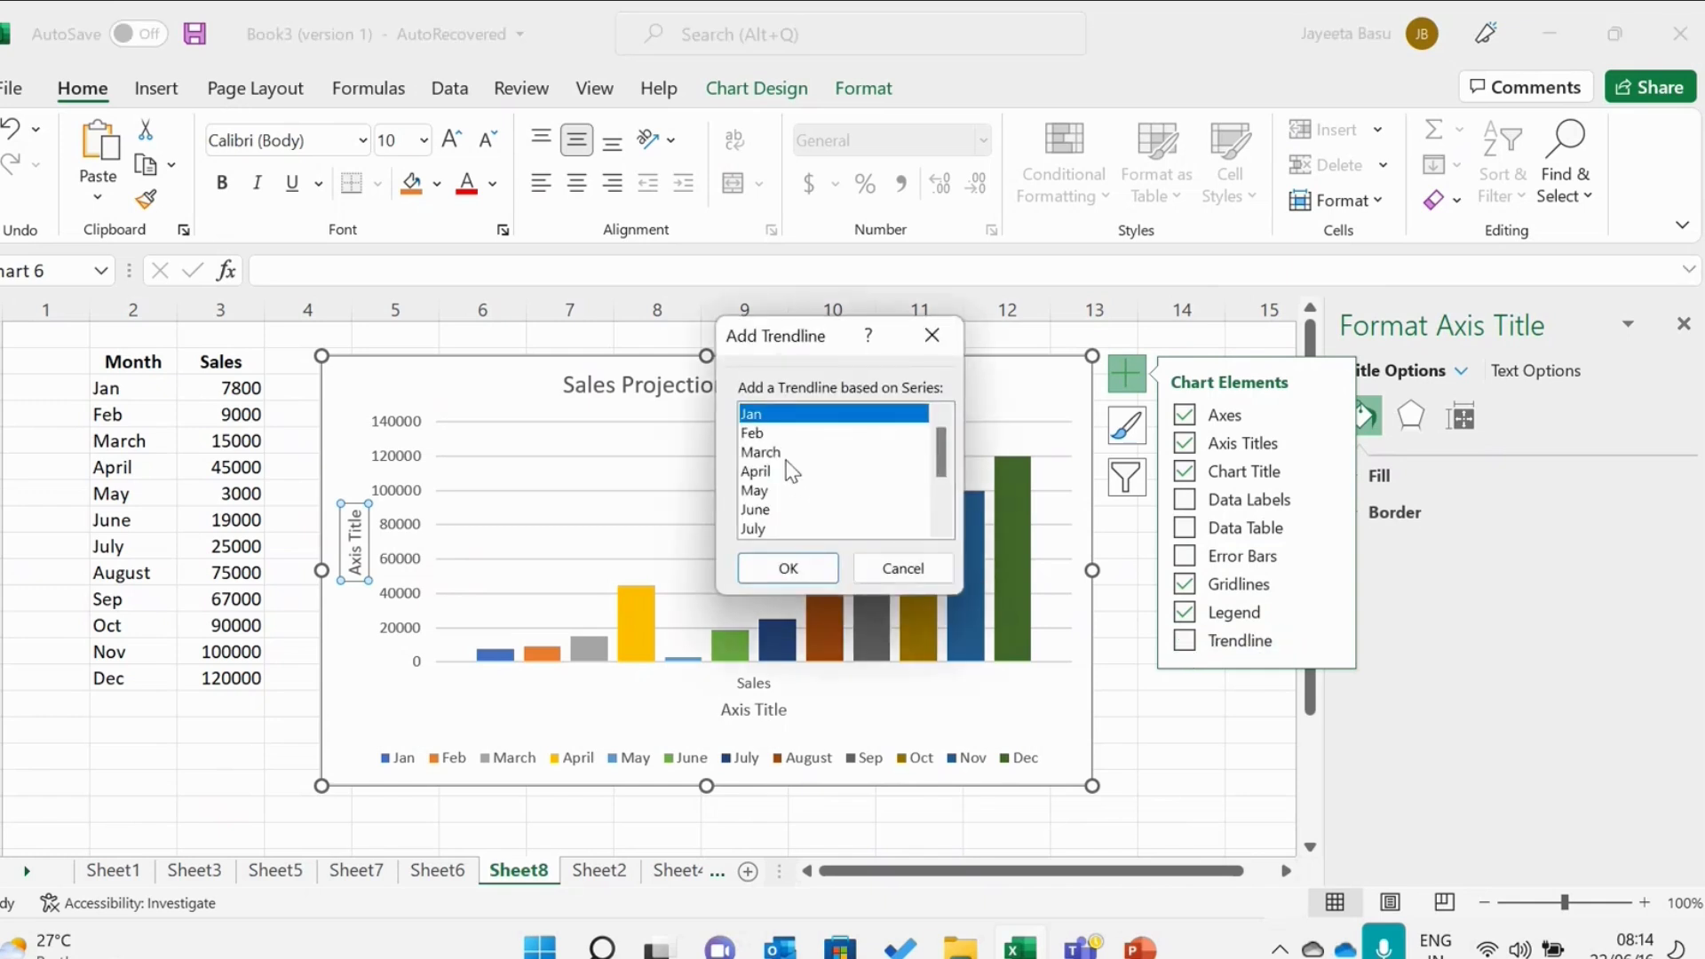
{"action": "left_click", "coordinate": [773, 439]}
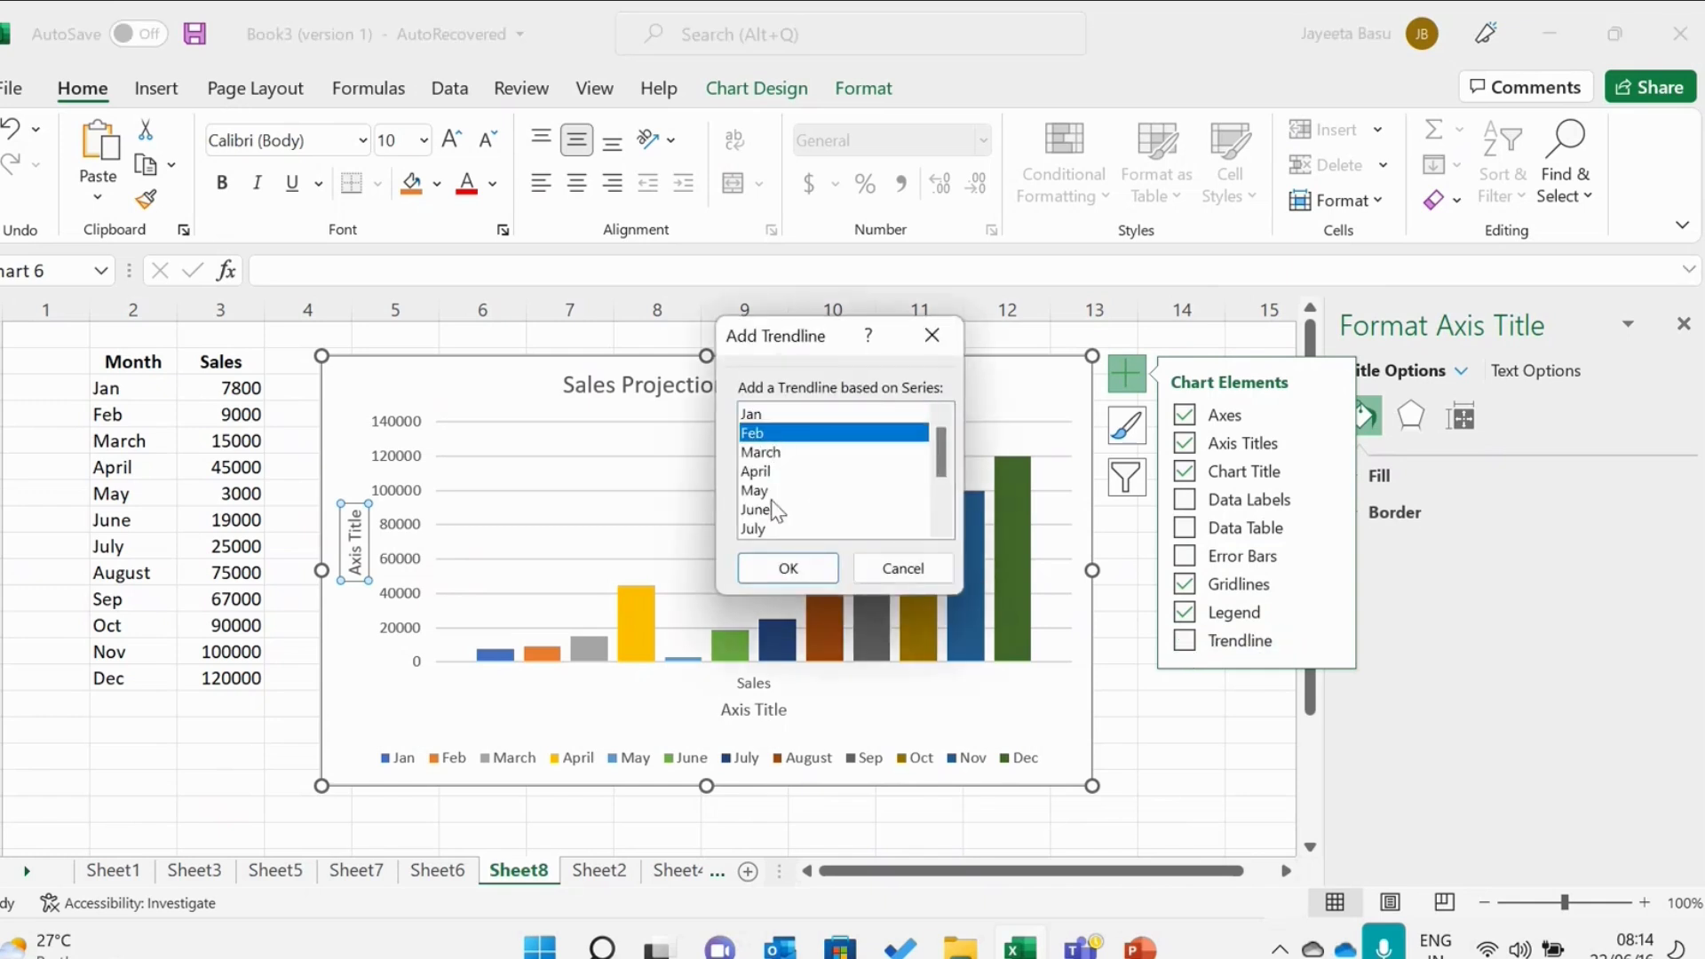
{"action": "left_click", "coordinate": [767, 527]}
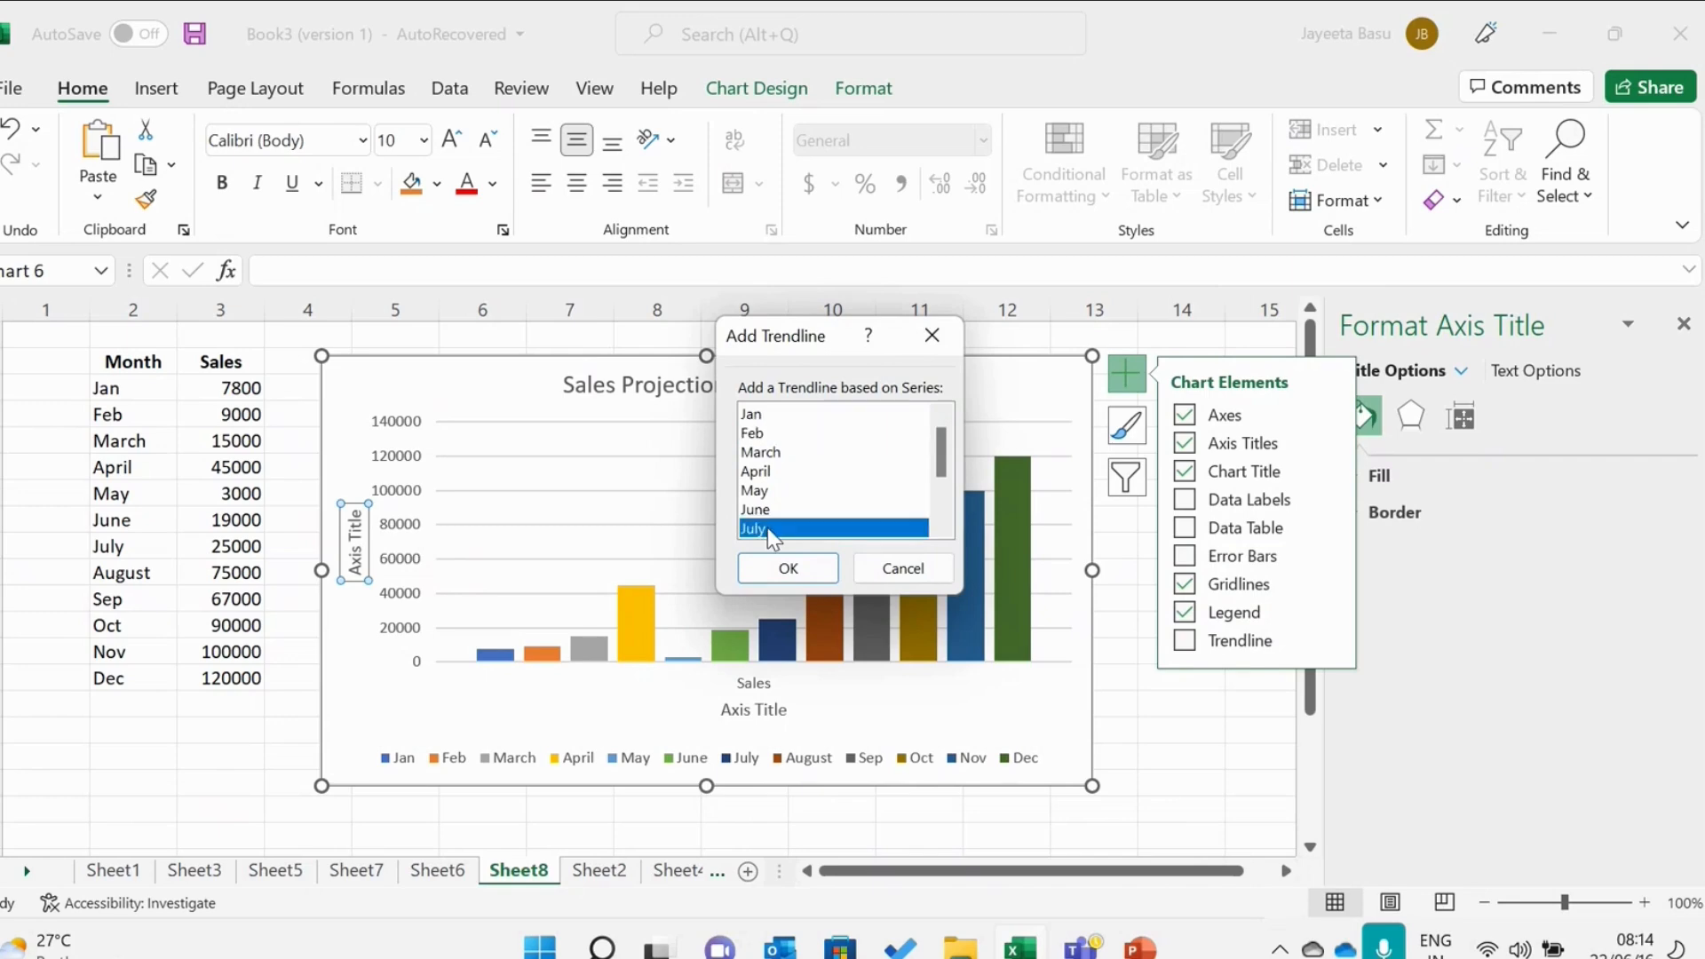
{"action": "left_click", "coordinate": [786, 581]}
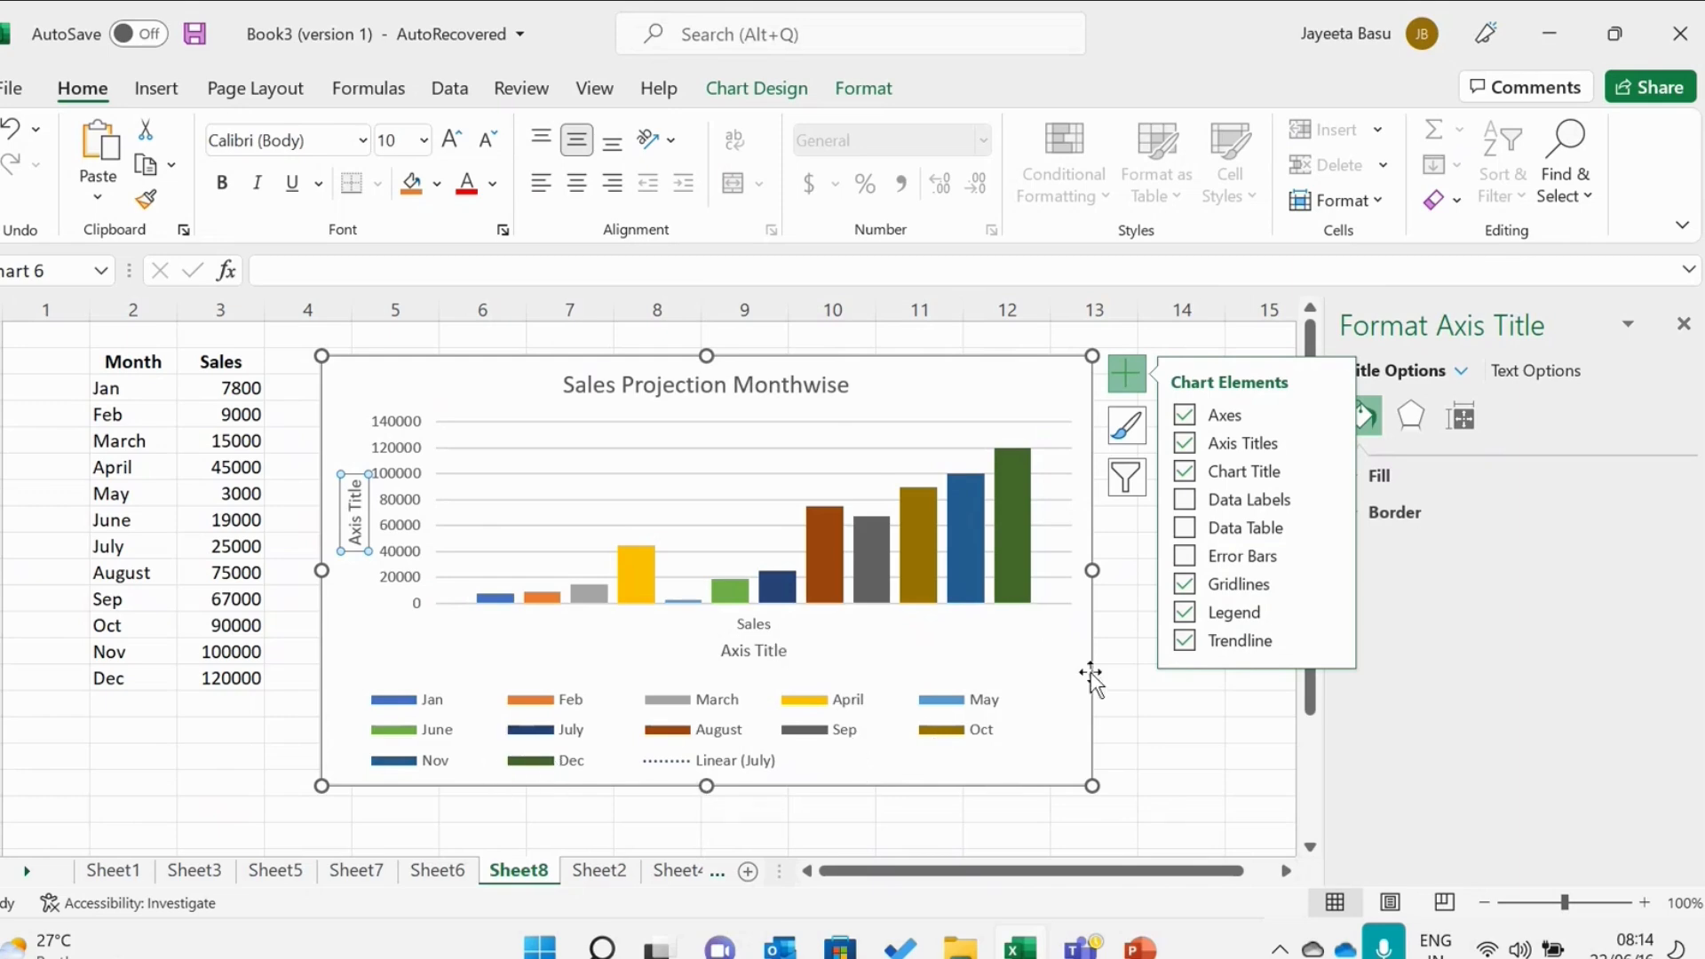
{"action": "mouse_move", "coordinate": [1208, 653]}
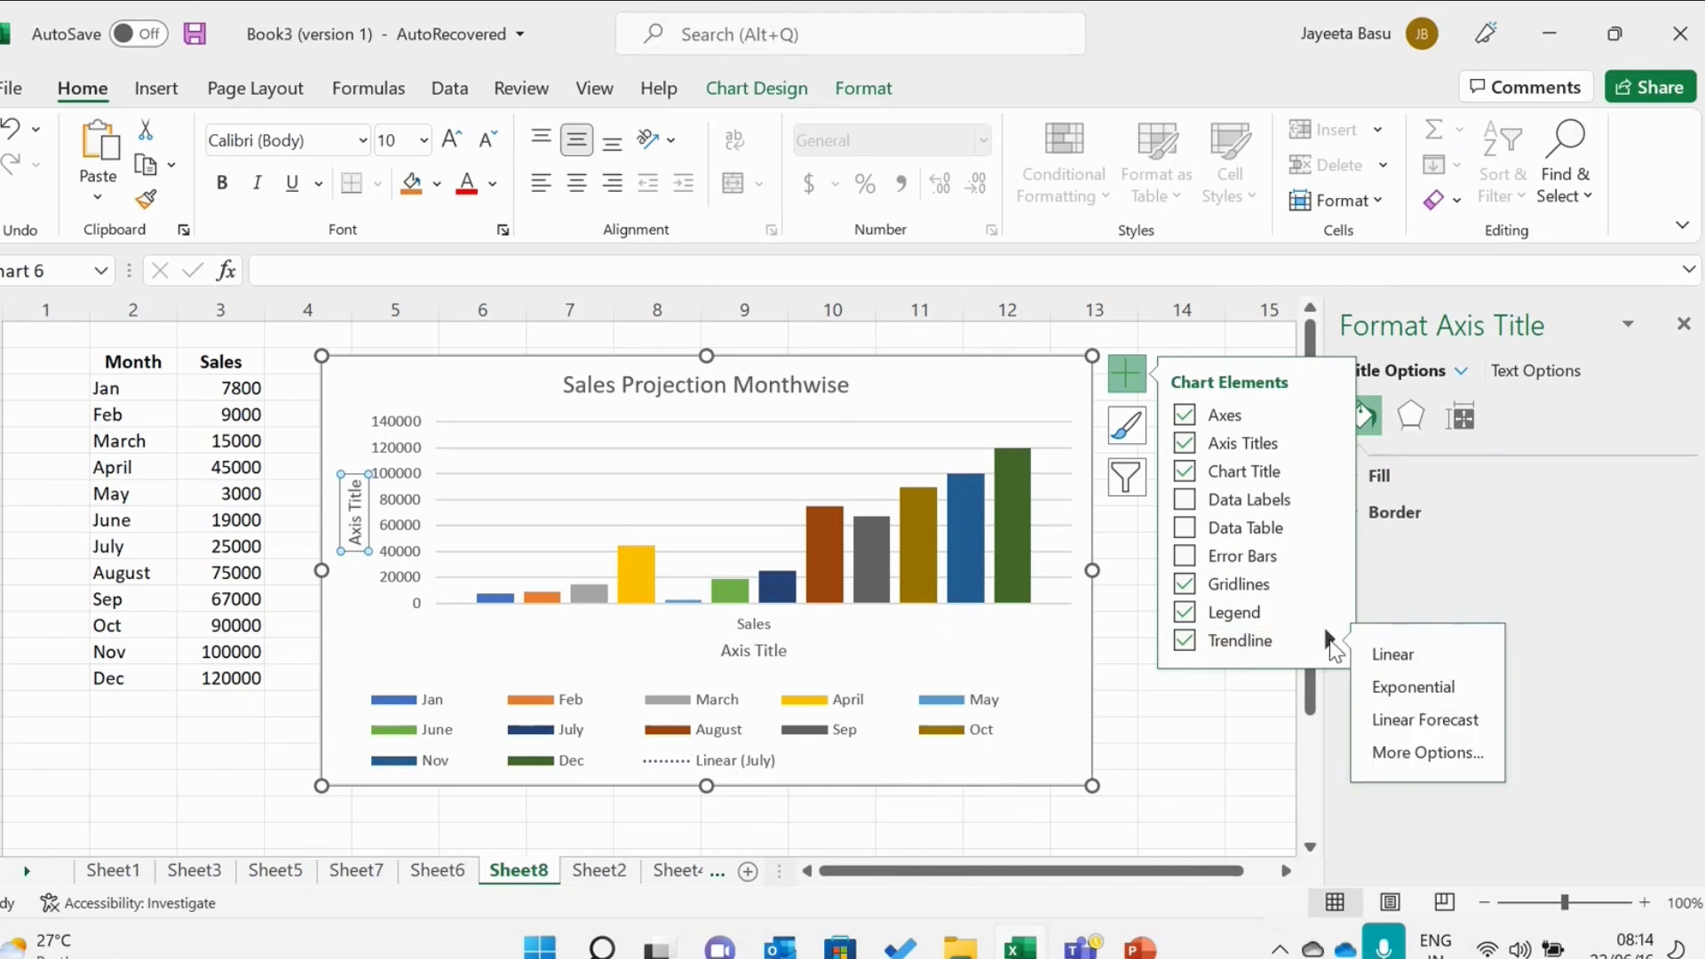
{"action": "left_click", "coordinate": [1378, 657]}
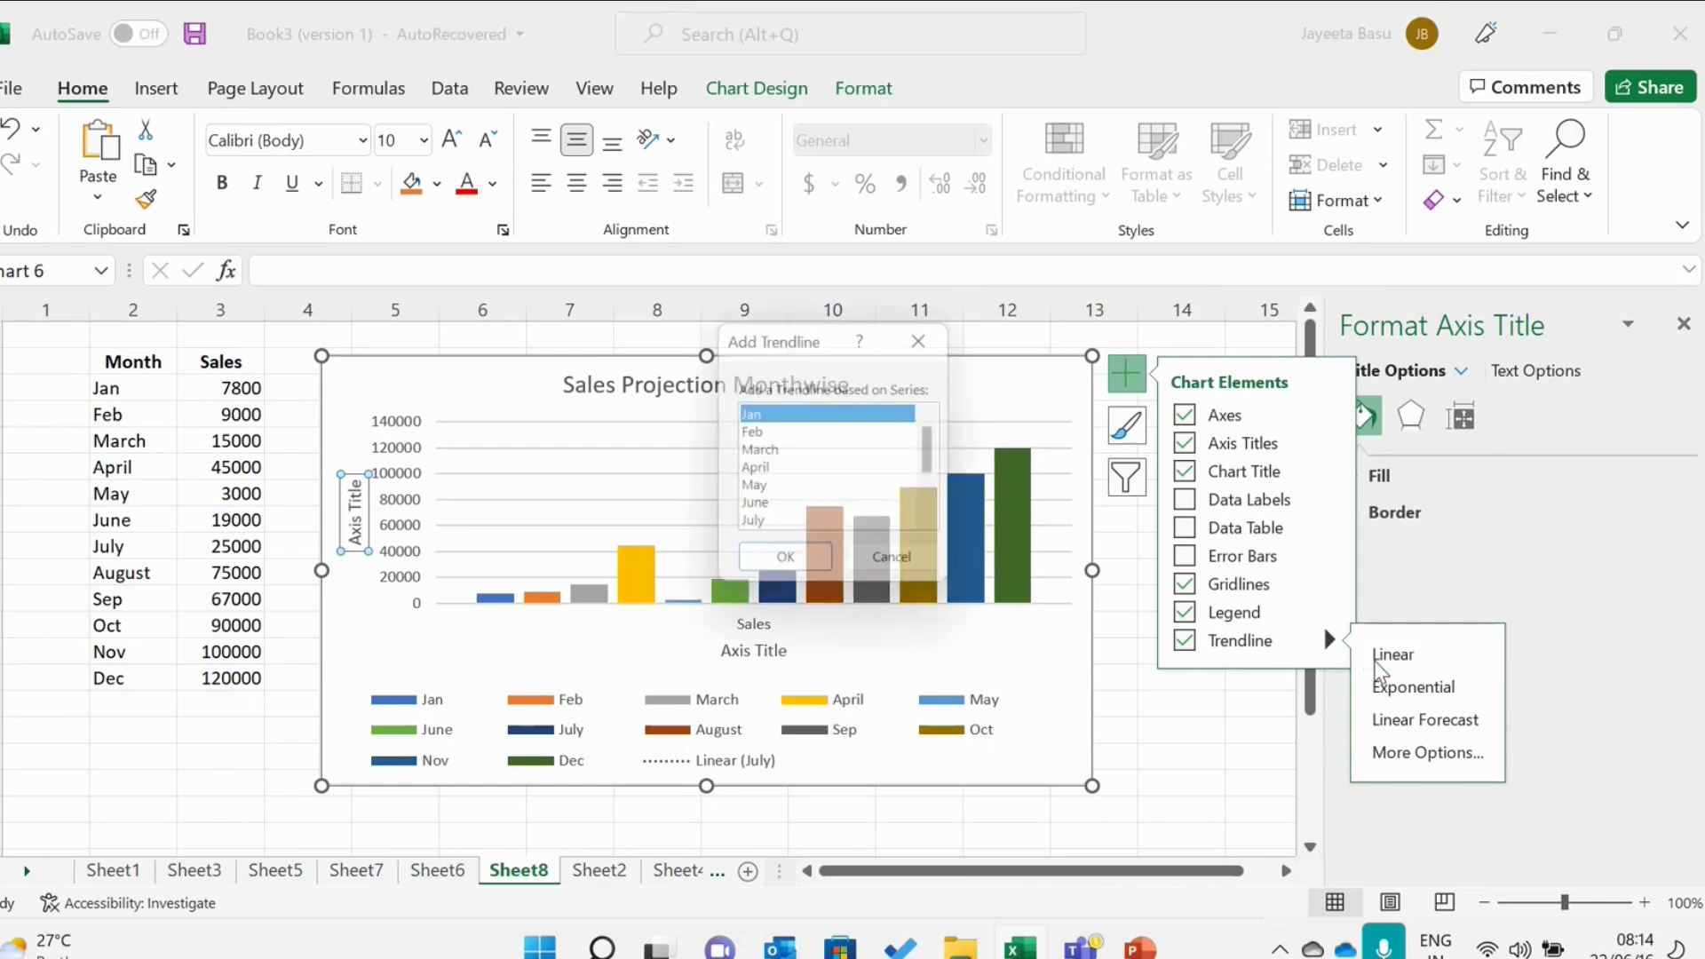
{"action": "left_click", "coordinate": [793, 570]}
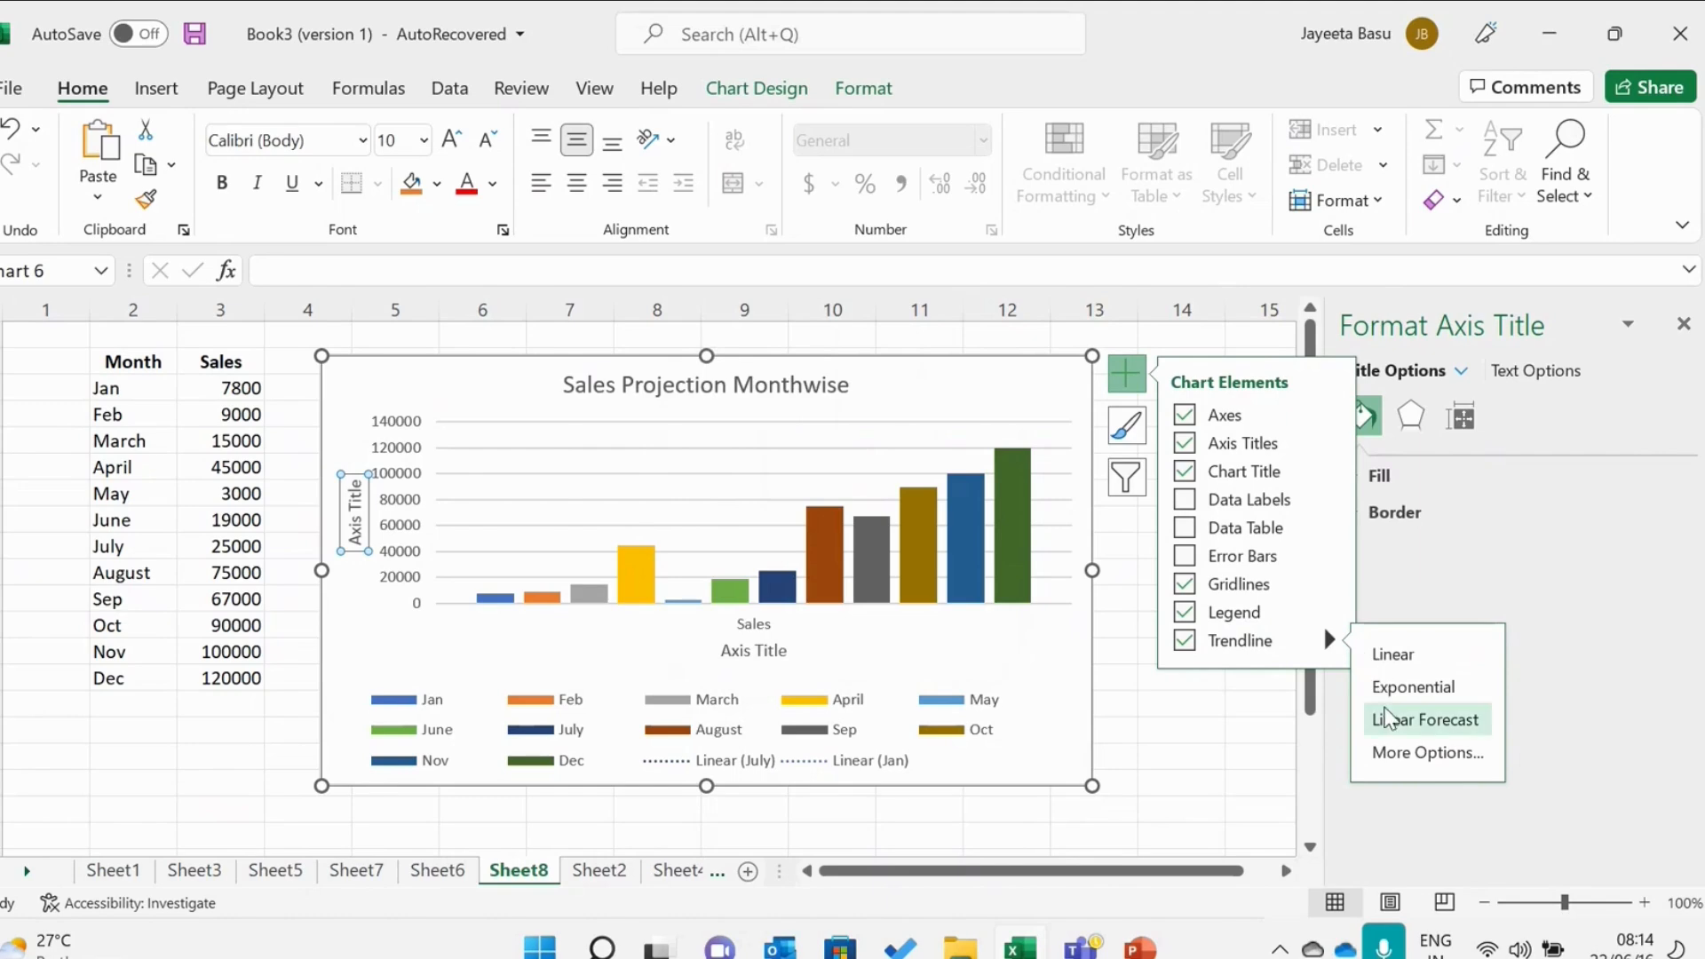
{"action": "left_click", "coordinate": [1413, 687]}
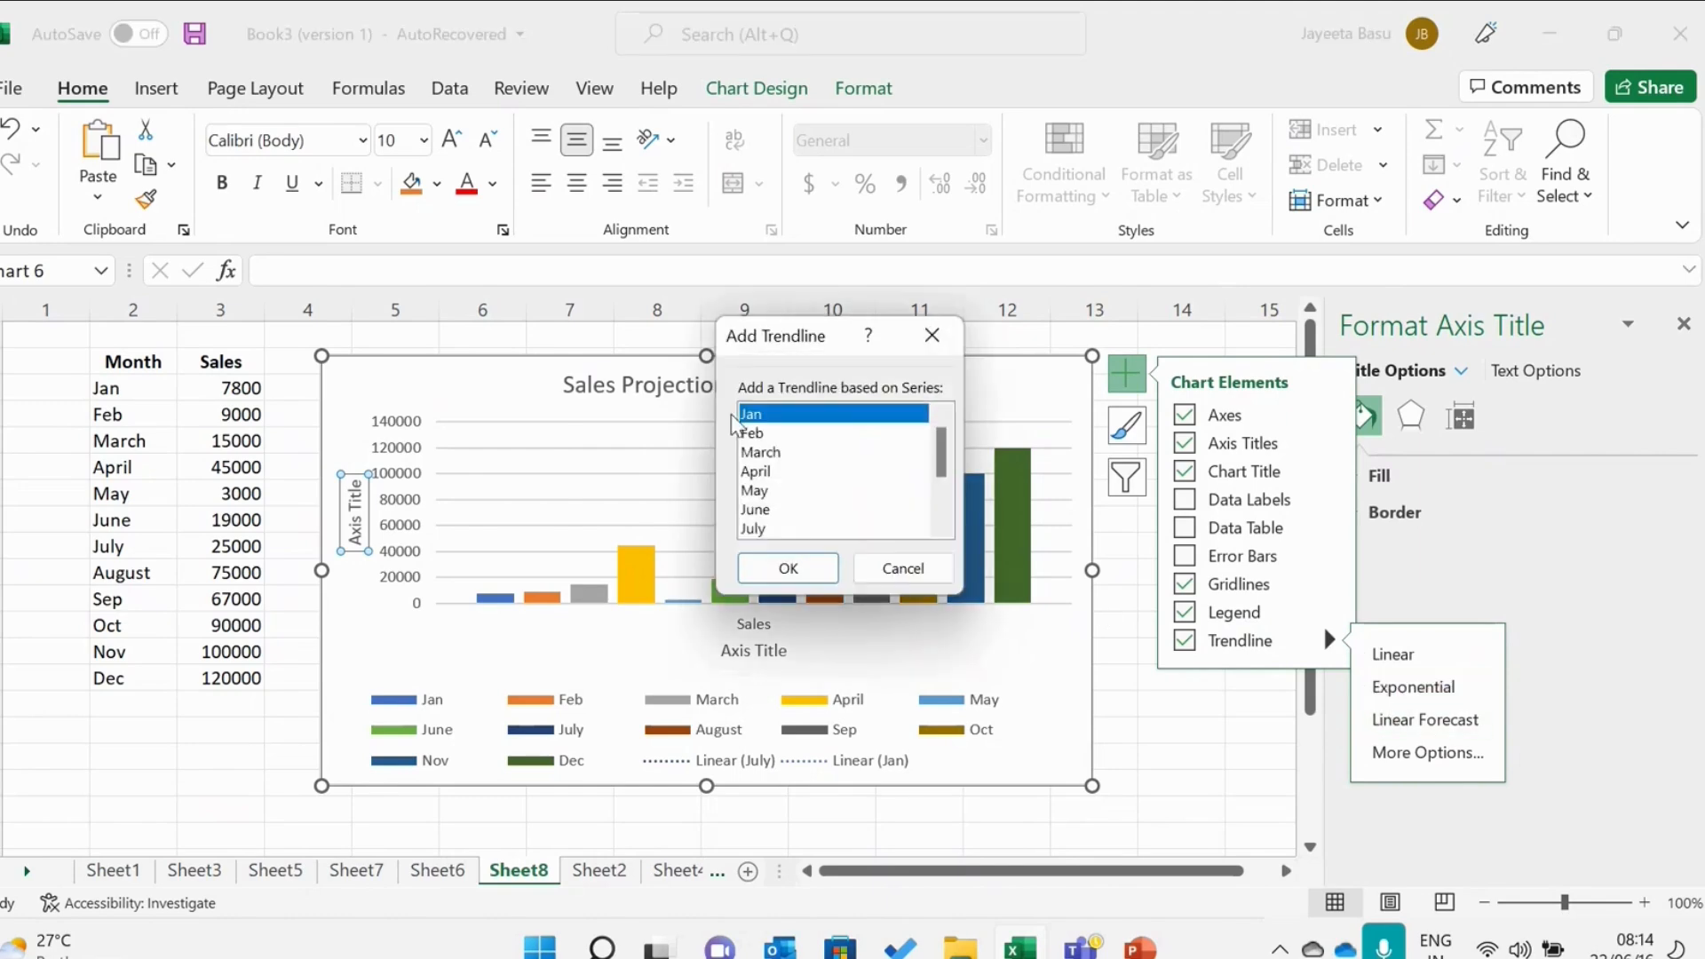
{"action": "left_click", "coordinate": [755, 452]}
{"action": "left_click", "coordinate": [785, 573]}
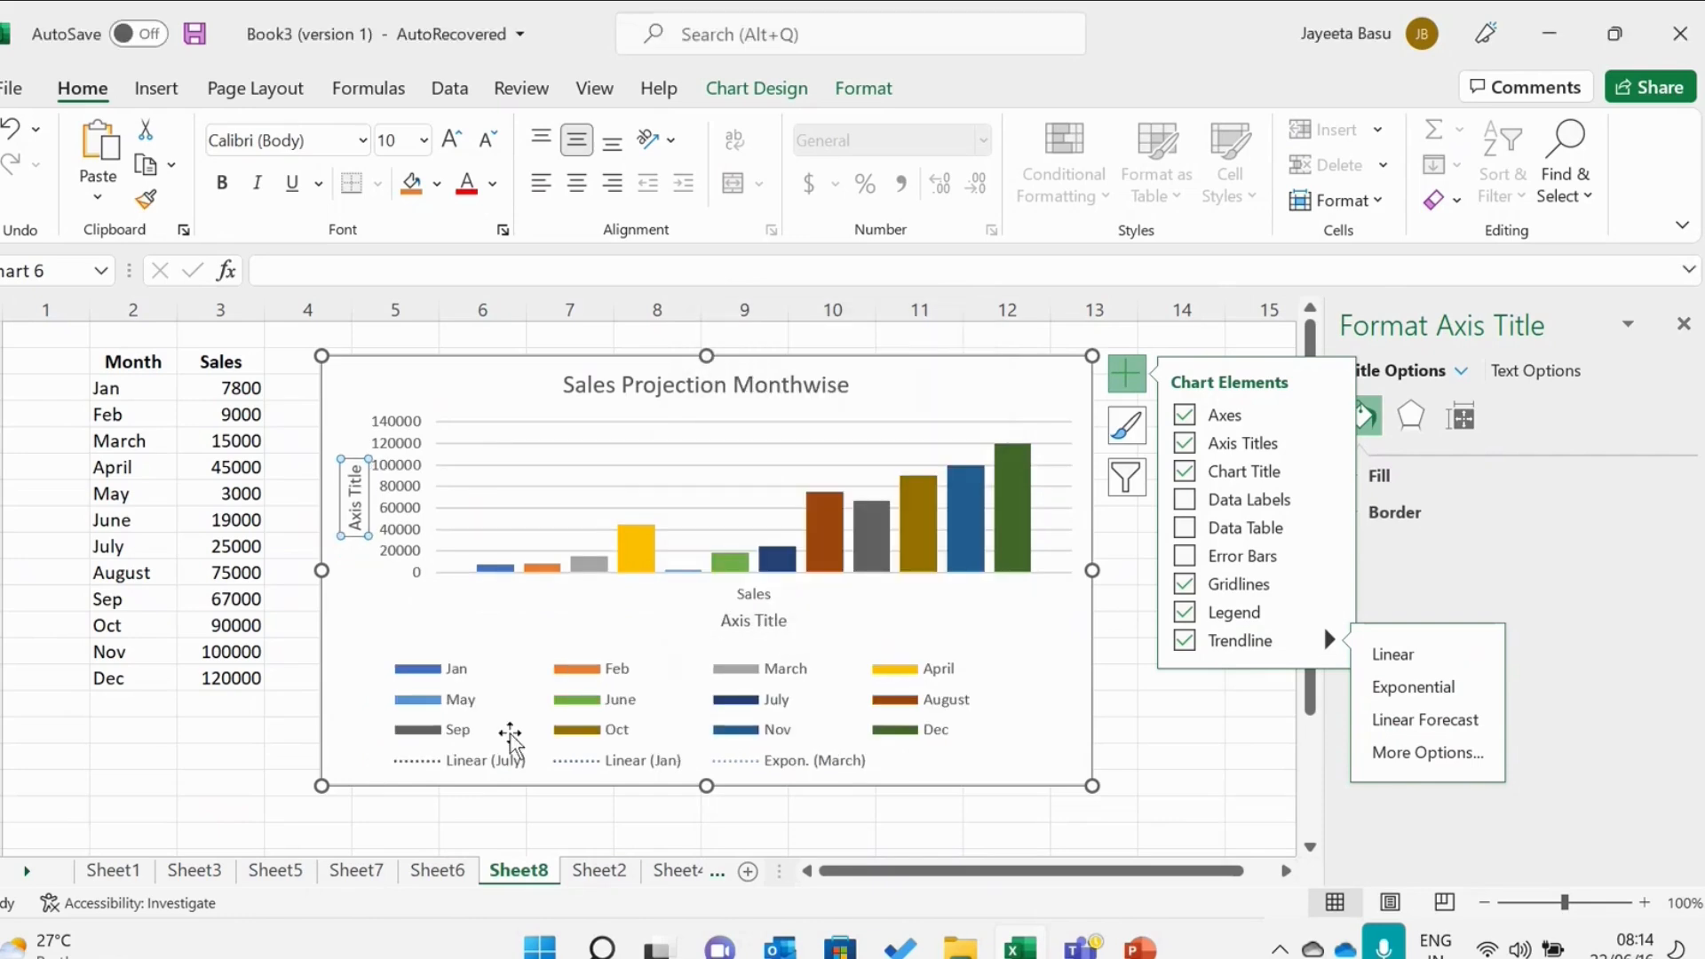
{"action": "left_click", "coordinate": [1186, 641]}
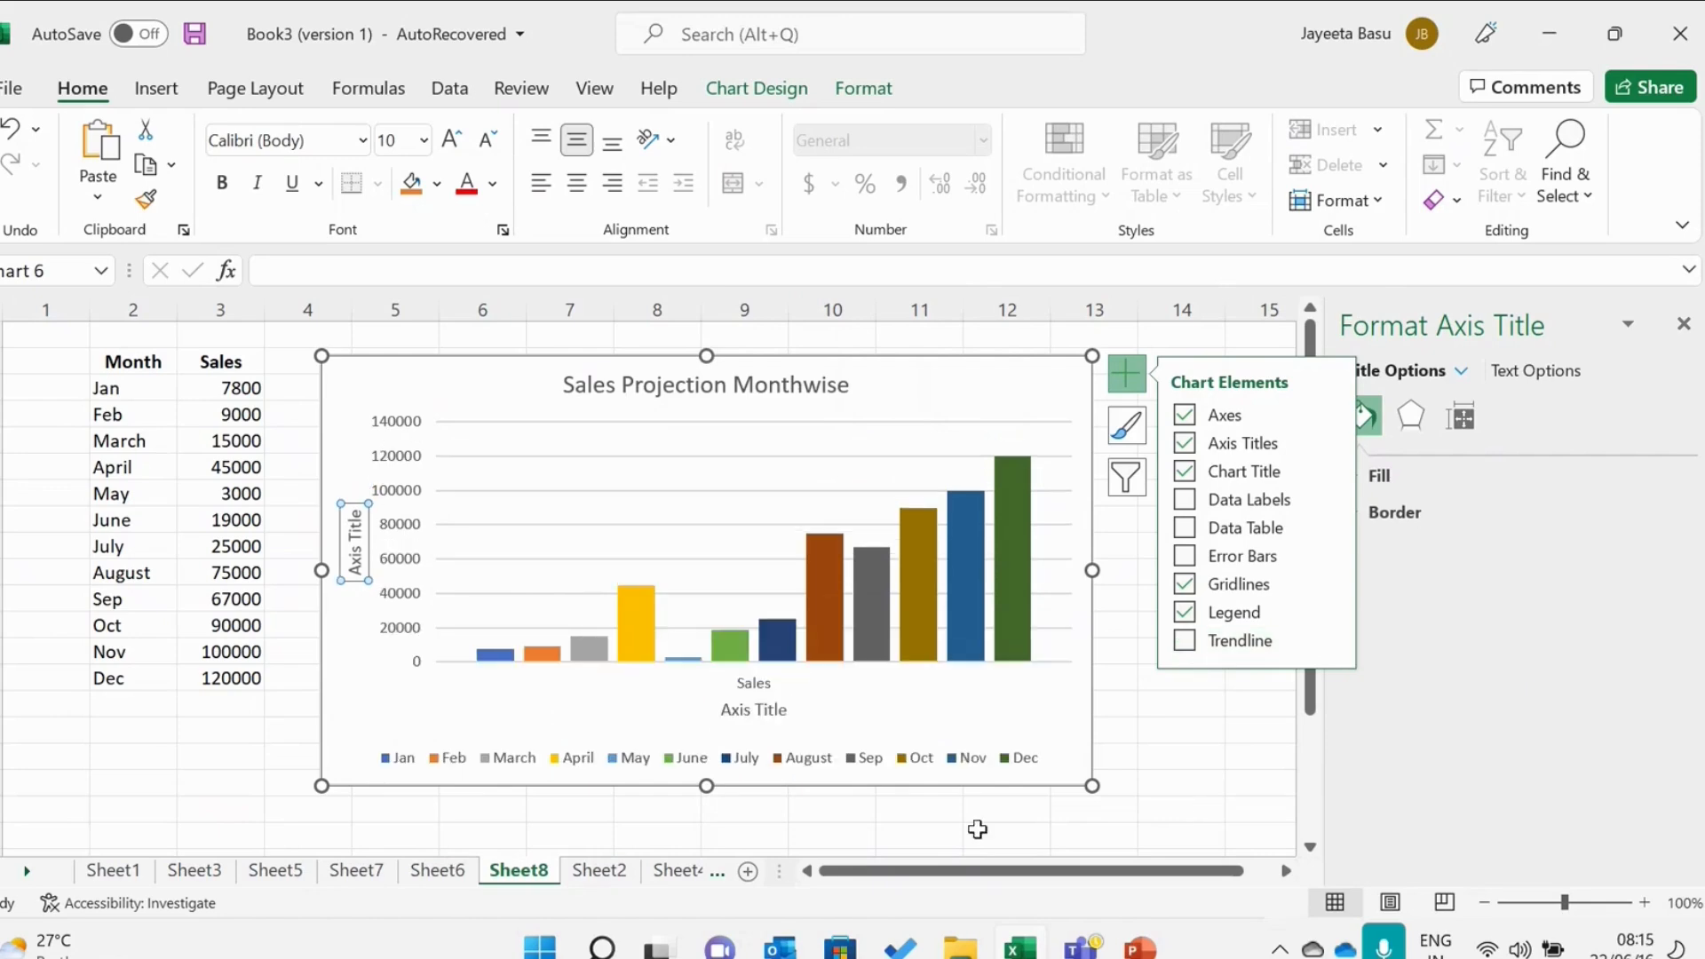
Rename the vertical axis title as "Sales".
{"action": "left_click", "coordinate": [356, 538]}
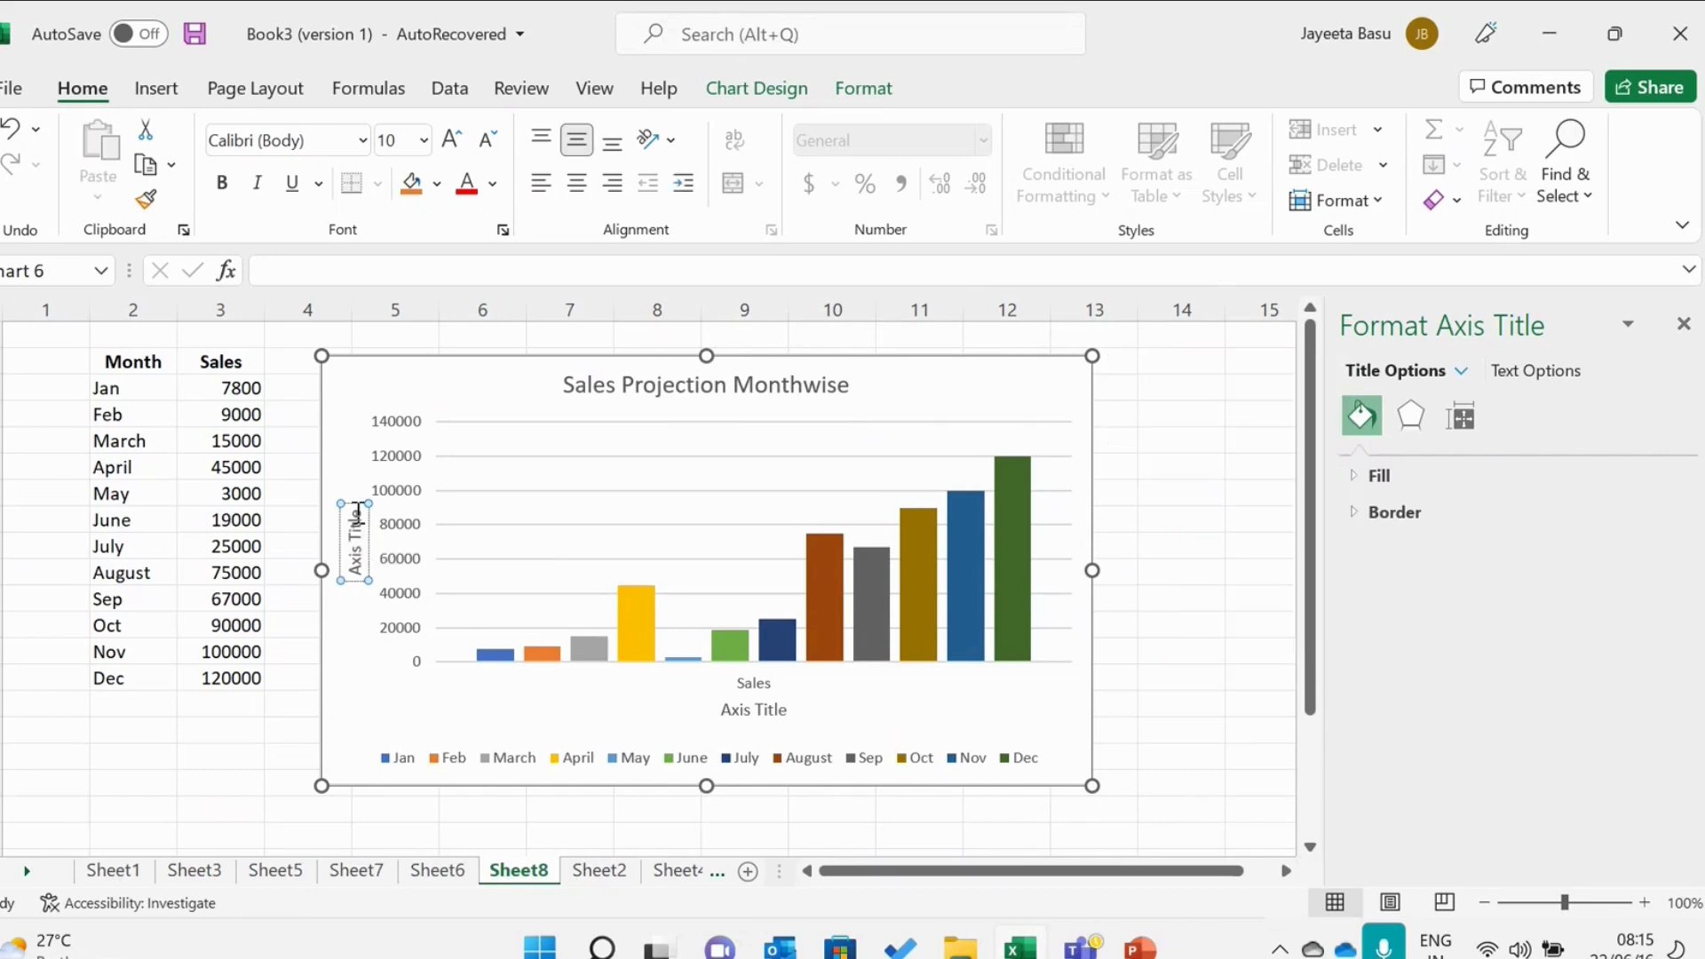
{"action": "left_click", "coordinate": [358, 513]}
{"action": "key", "text": "BackSpace"}
{"action": "key", "text": "BackSpace"}
{"action": "key", "text": "BackSpace"}
{"action": "key", "text": "BackSpace"}
{"action": "key", "text": "BackSpace"}
{"action": "key", "text": "BackSpace"}
{"action": "key", "text": "BackSpace"}
{"action": "key", "text": "BackSpace"}
{"action": "key", "text": "BackSpace"}
{"action": "key", "text": "BackSpace"}
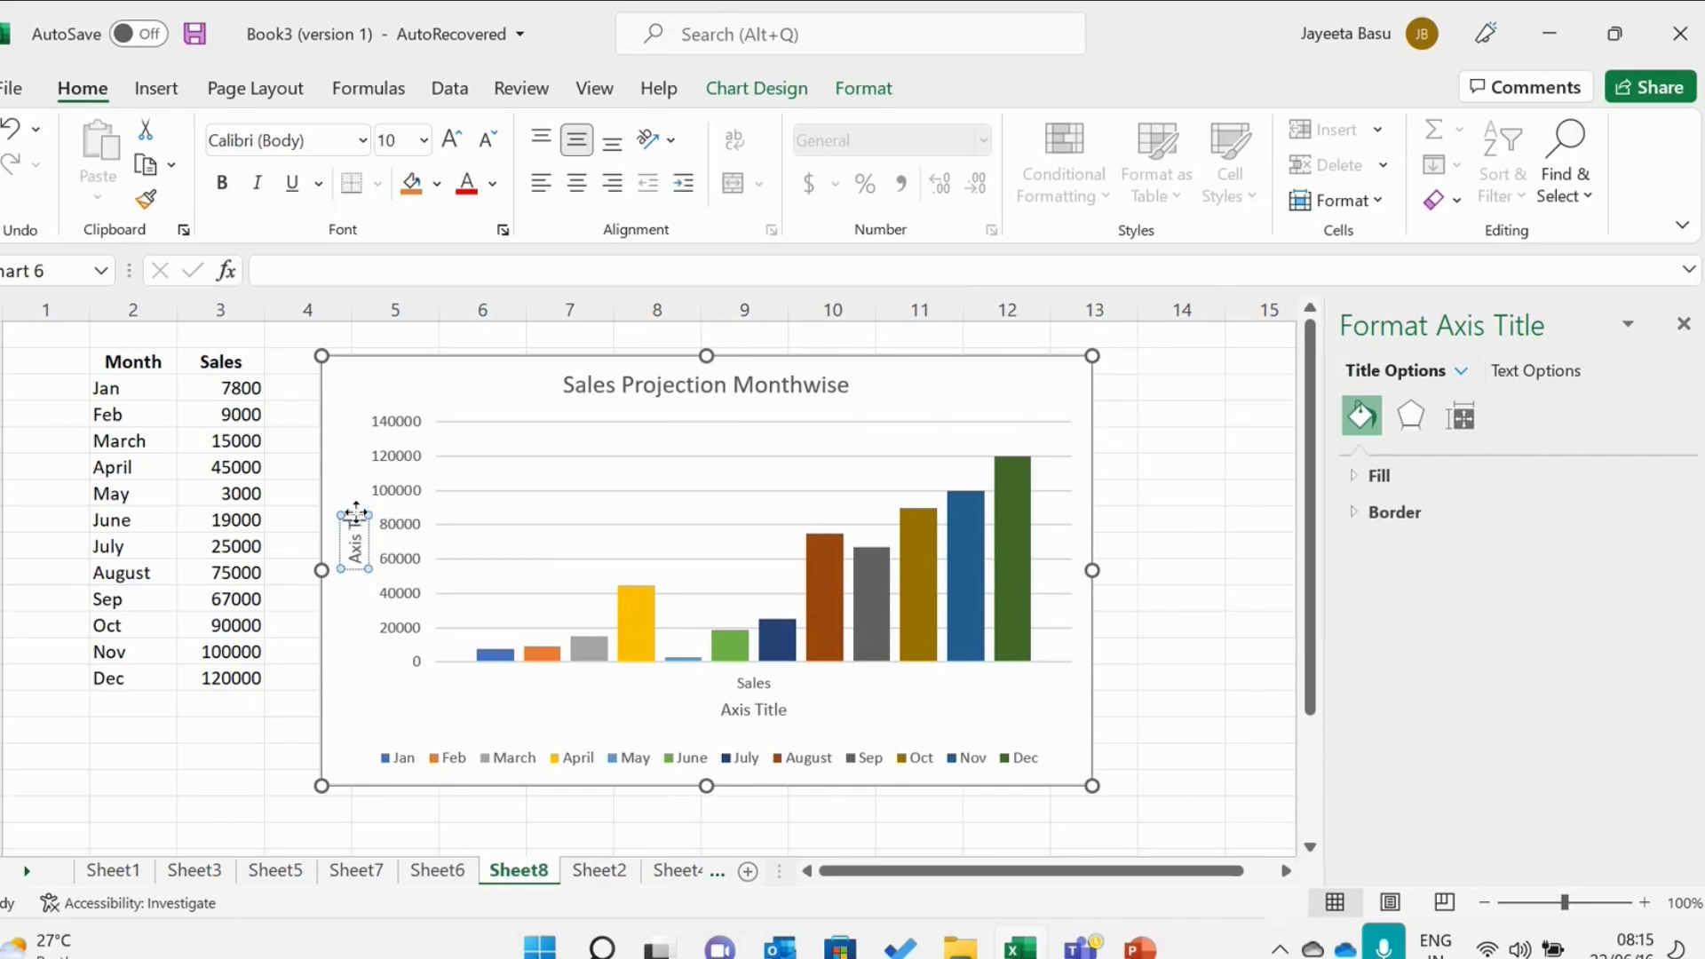
{"action": "key", "text": "BackSpace"}
{"action": "key", "text": "BackSpace"}
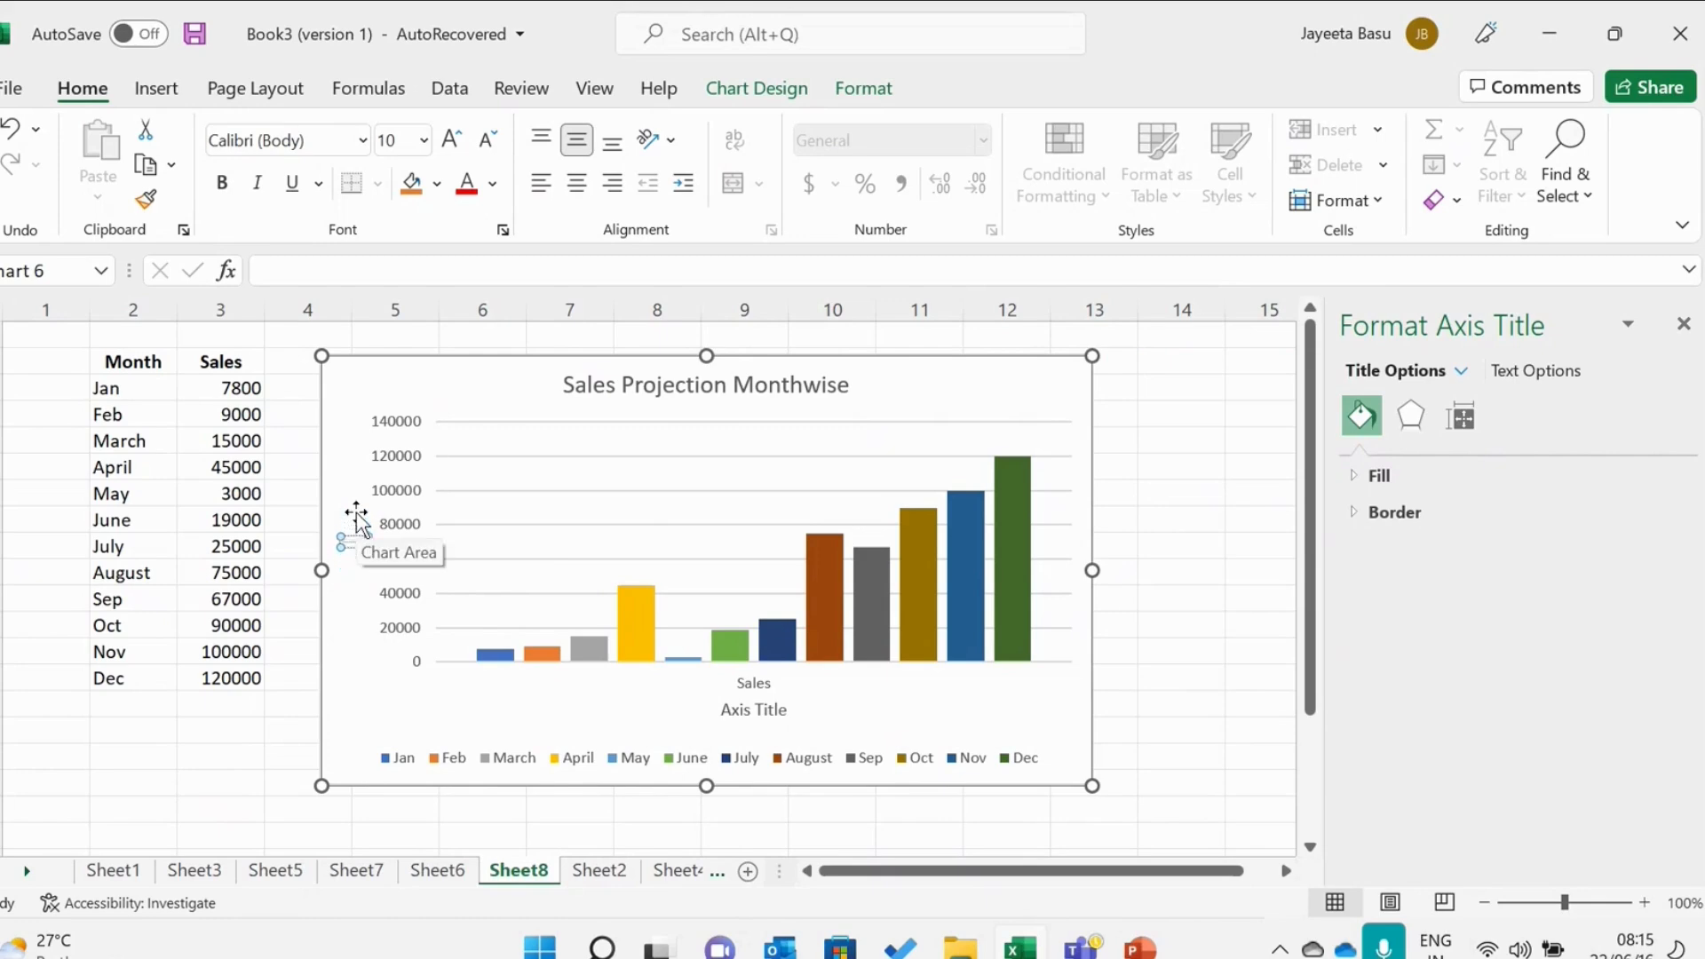
{"action": "key", "text": "Caps_Lock"}
{"action": "key", "text": "Caps_Lock"}
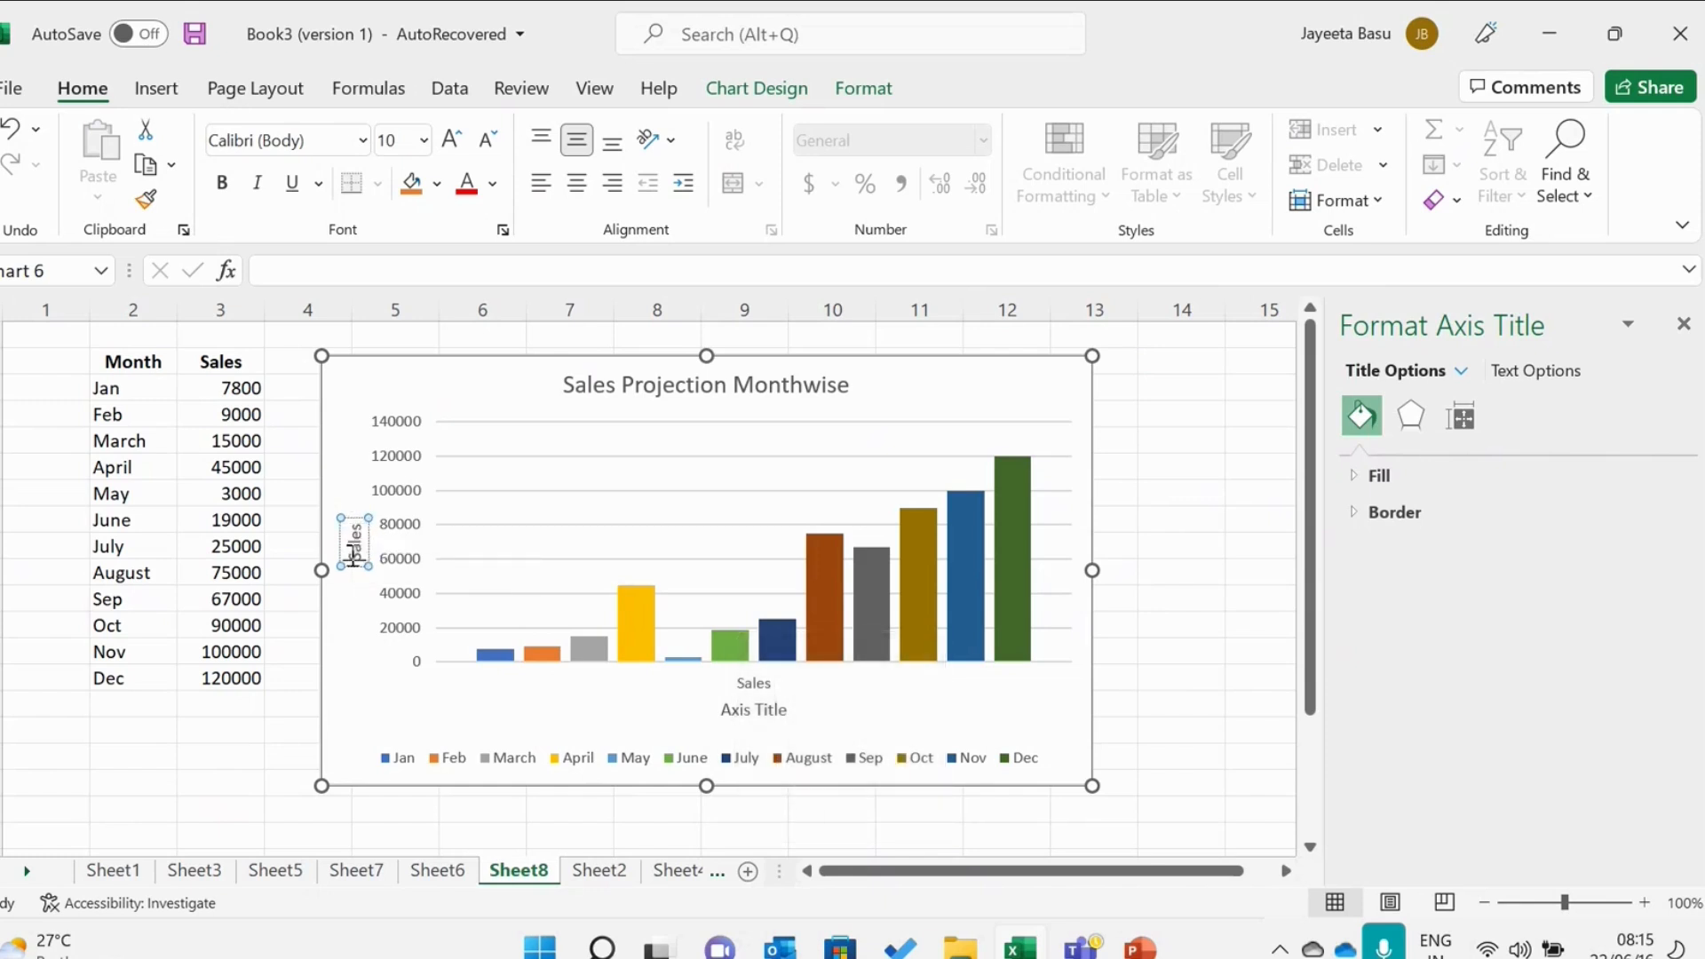
Change the vertical axis title to "Total Sales".
{"action": "key", "text": "Caps_Lock"}
{"action": "key", "text": "Caps_Lock"}
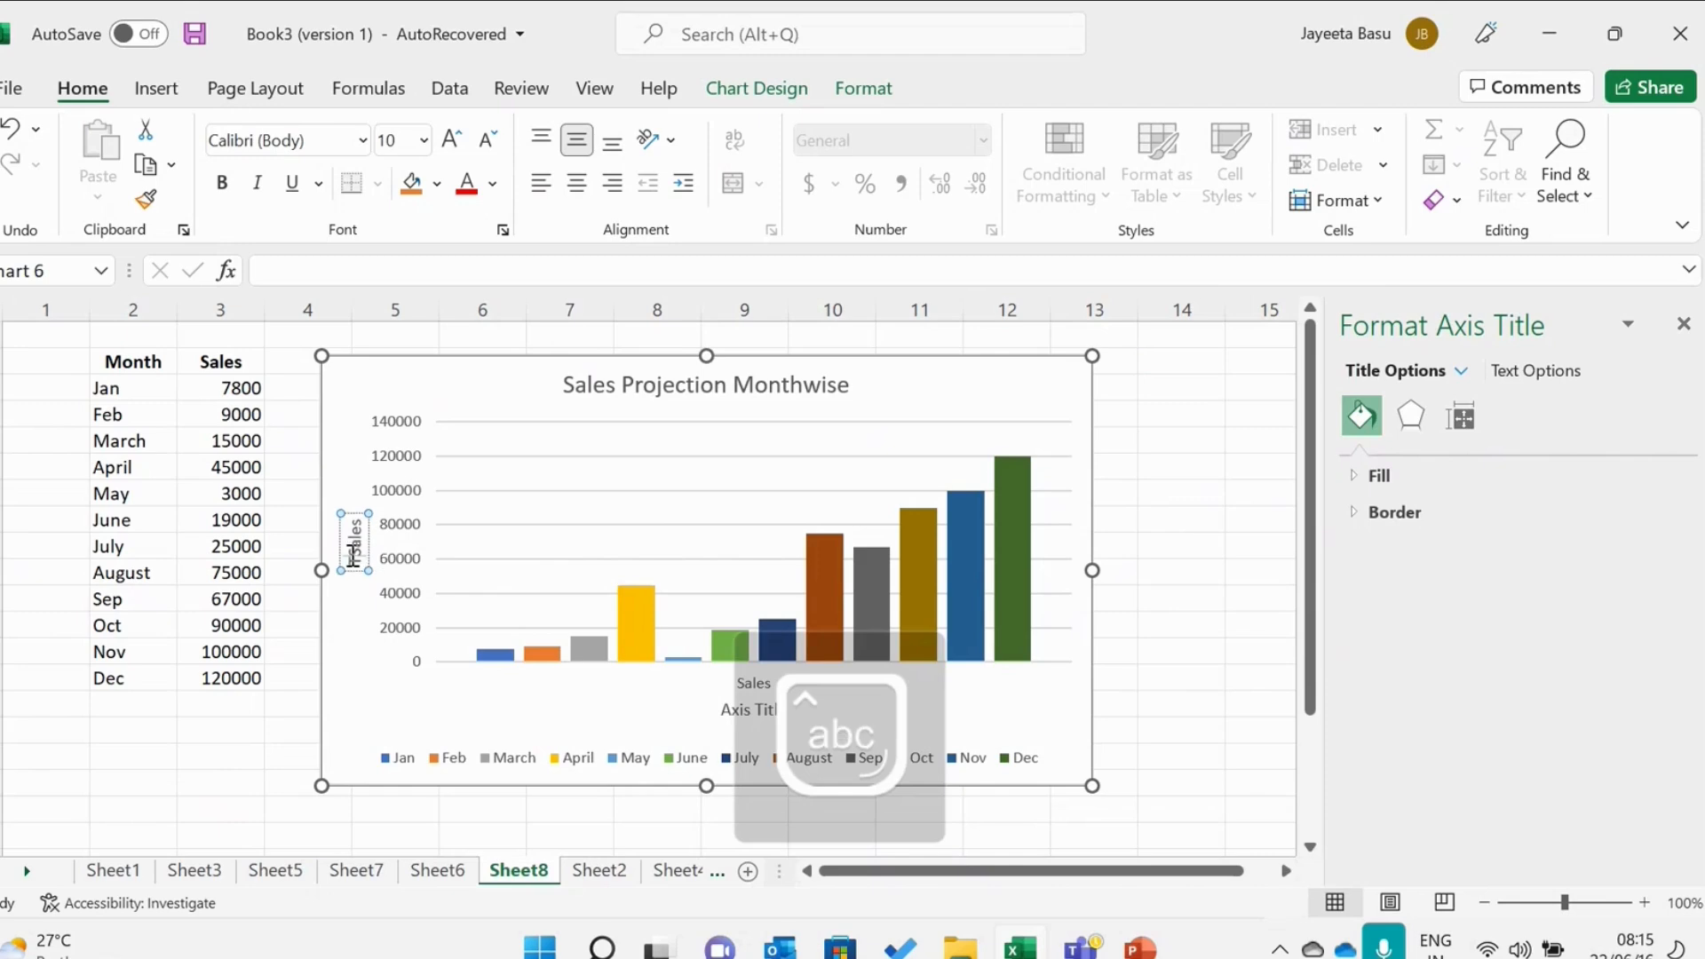
{"action": "type", "text": "Total"}
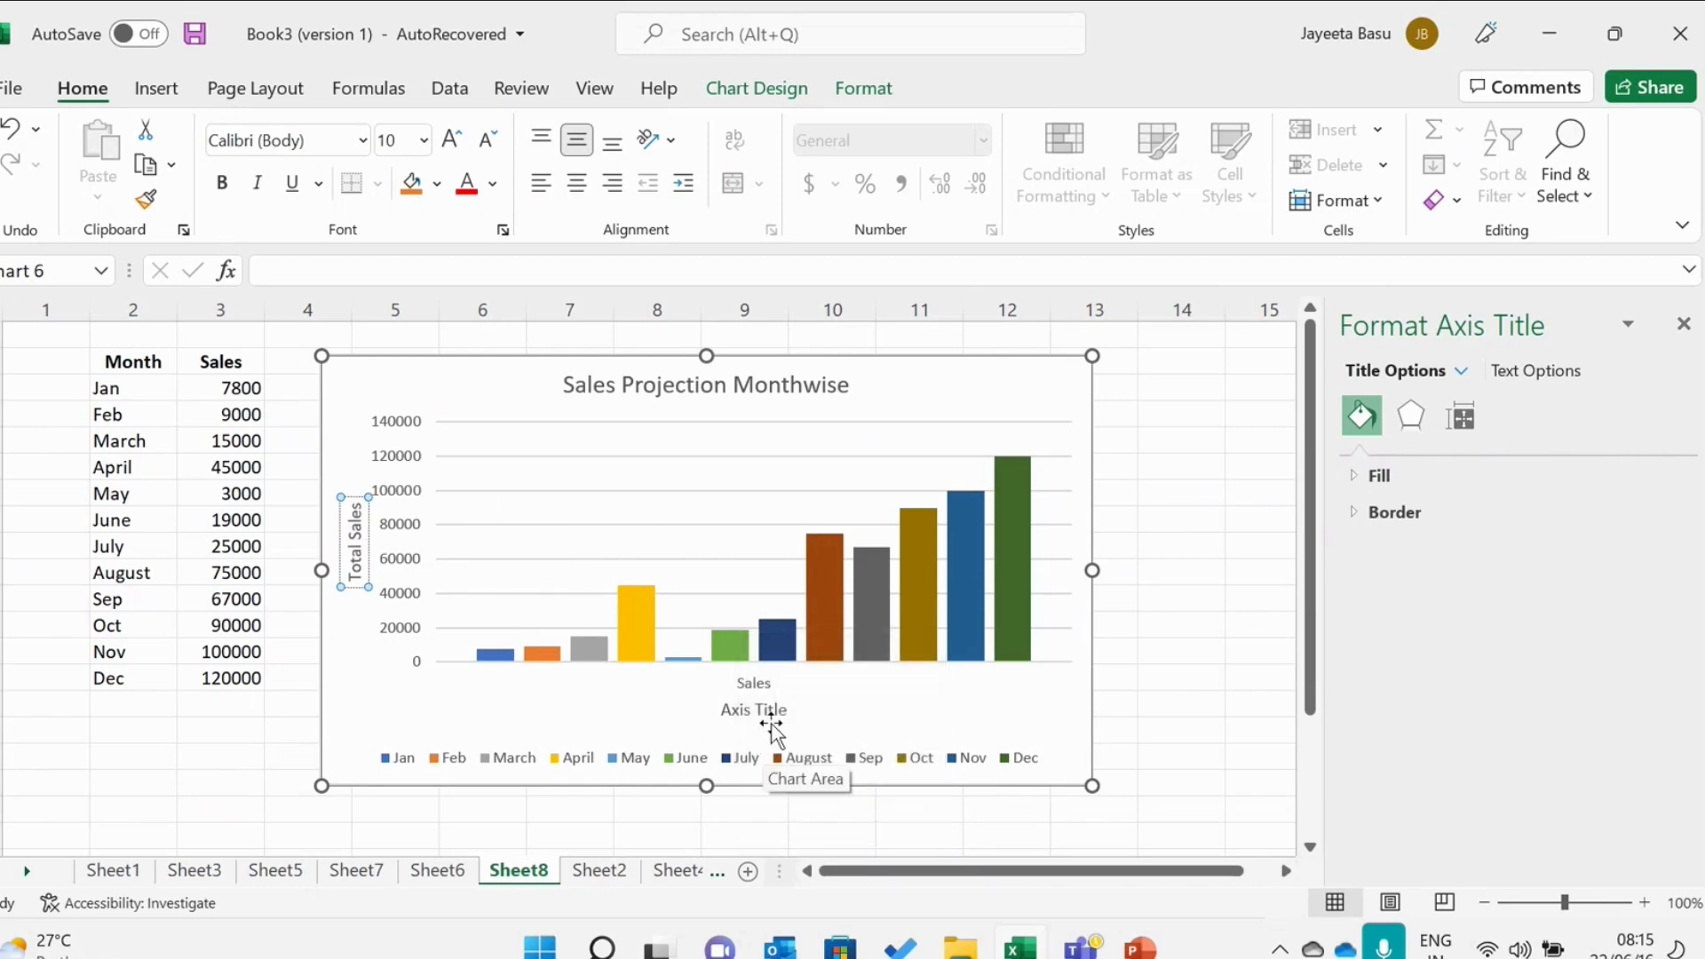
Rename the horizontal axis title as "Months".
{"action": "left_click", "coordinate": [771, 717]}
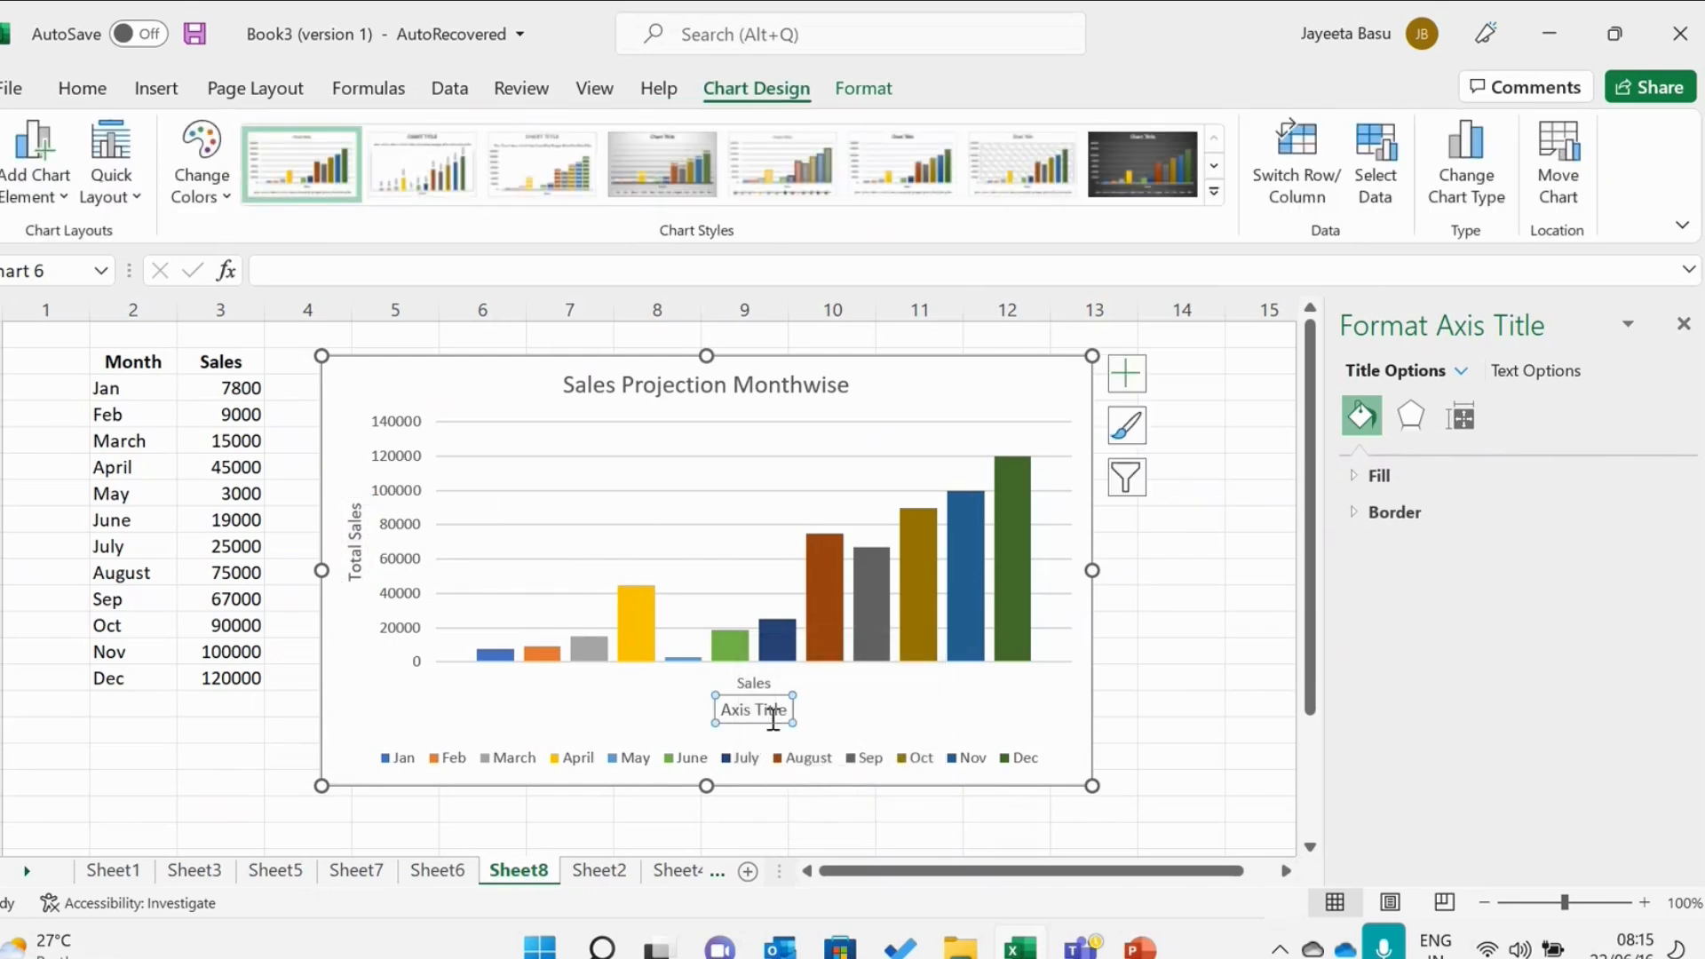
{"action": "left_click", "coordinate": [780, 716]}
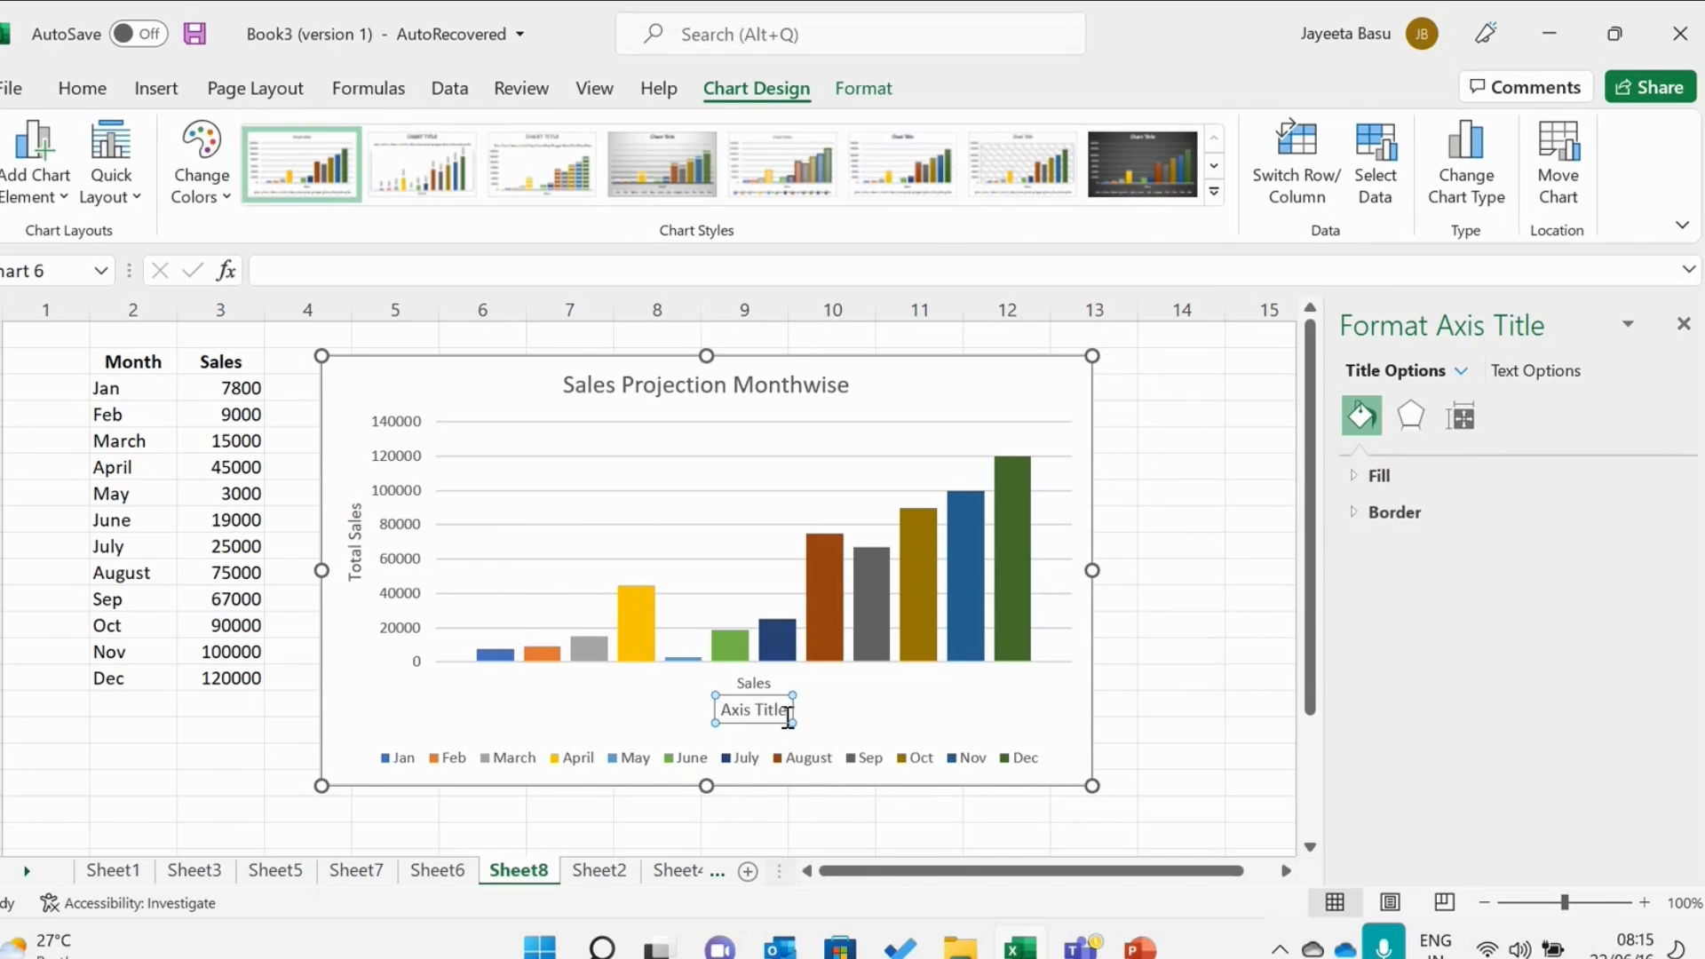
{"action": "key", "text": "BackSpace"}
{"action": "key", "text": "BackSpace"}
{"action": "key", "text": "BackSpace"}
{"action": "key", "text": "BackSpace"}
{"action": "key", "text": "BackSpace"}
{"action": "key", "text": "BackSpace"}
{"action": "key", "text": "BackSpace"}
{"action": "key", "text": "BackSpace"}
{"action": "key", "text": "BackSpace"}
{"action": "key", "text": "BackSpace"}
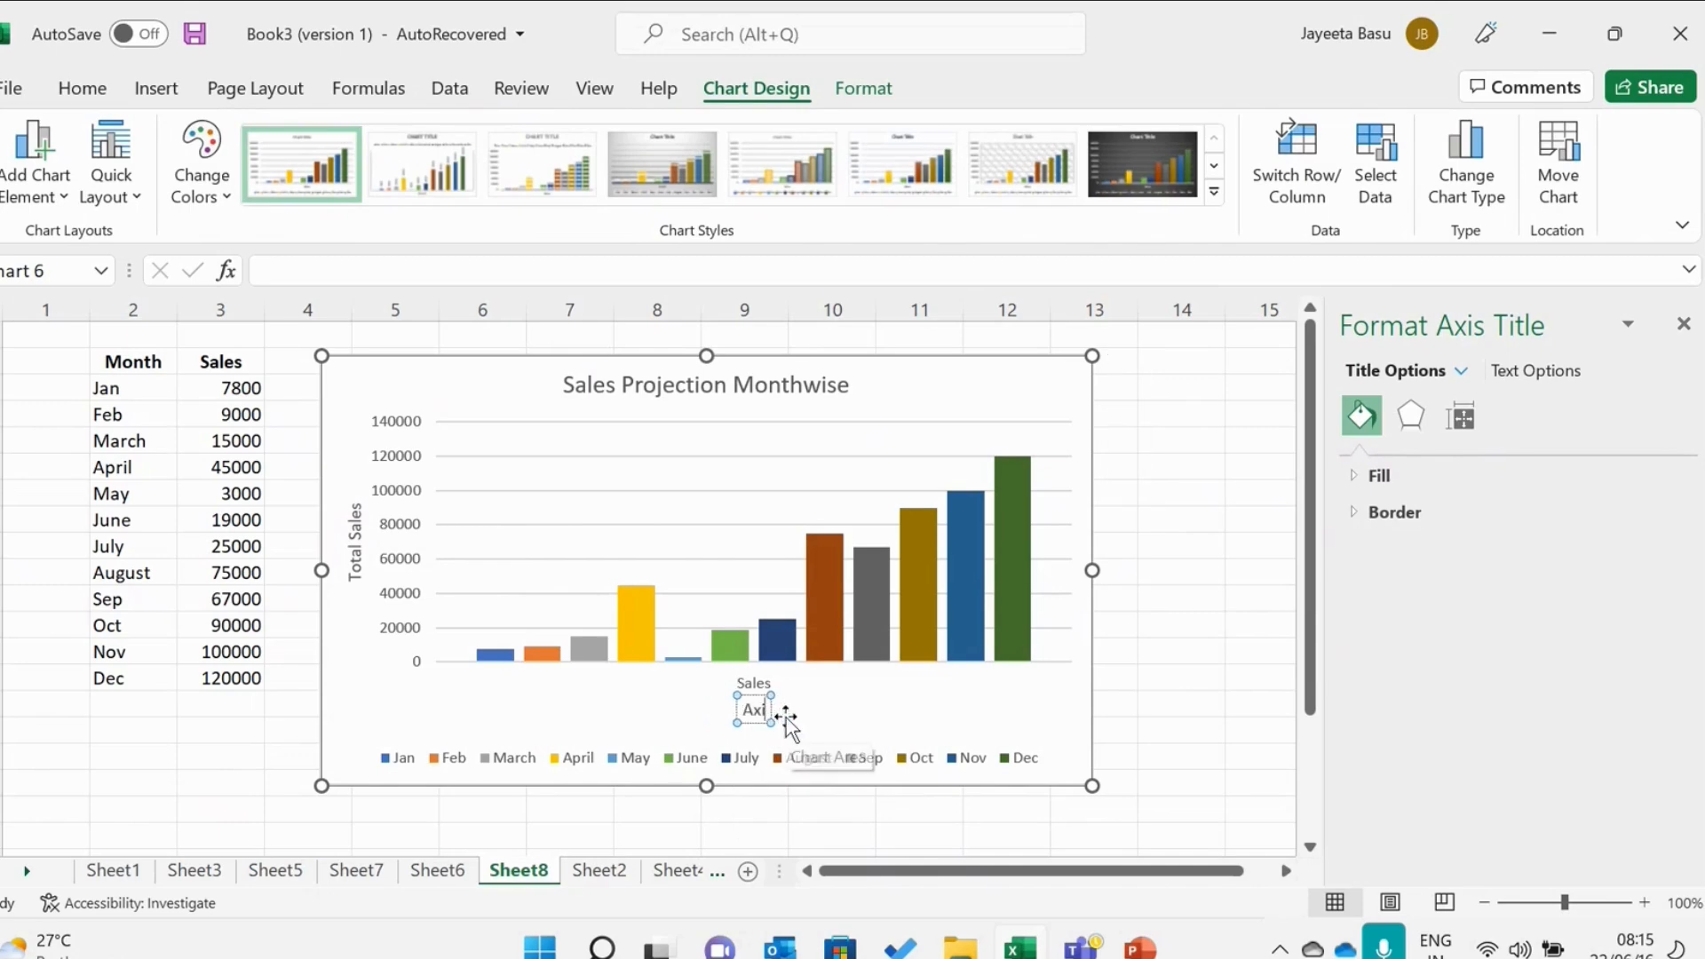
{"action": "type", "text": "Mon"}
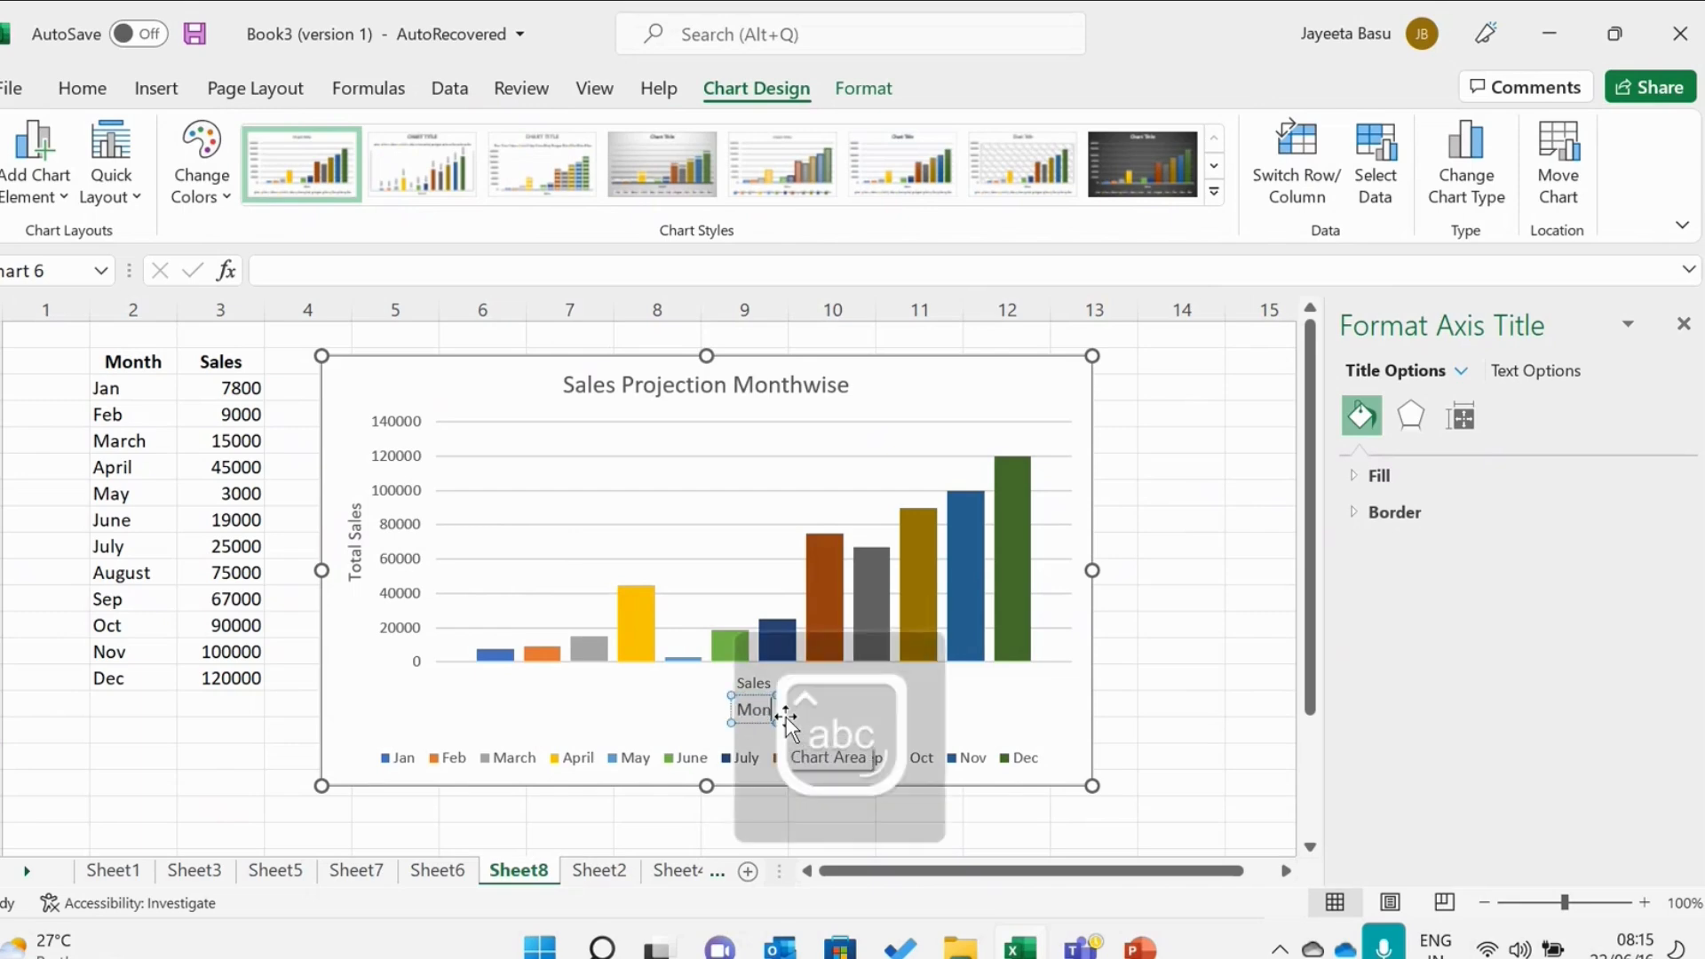
{"action": "type", "text": "ths"}
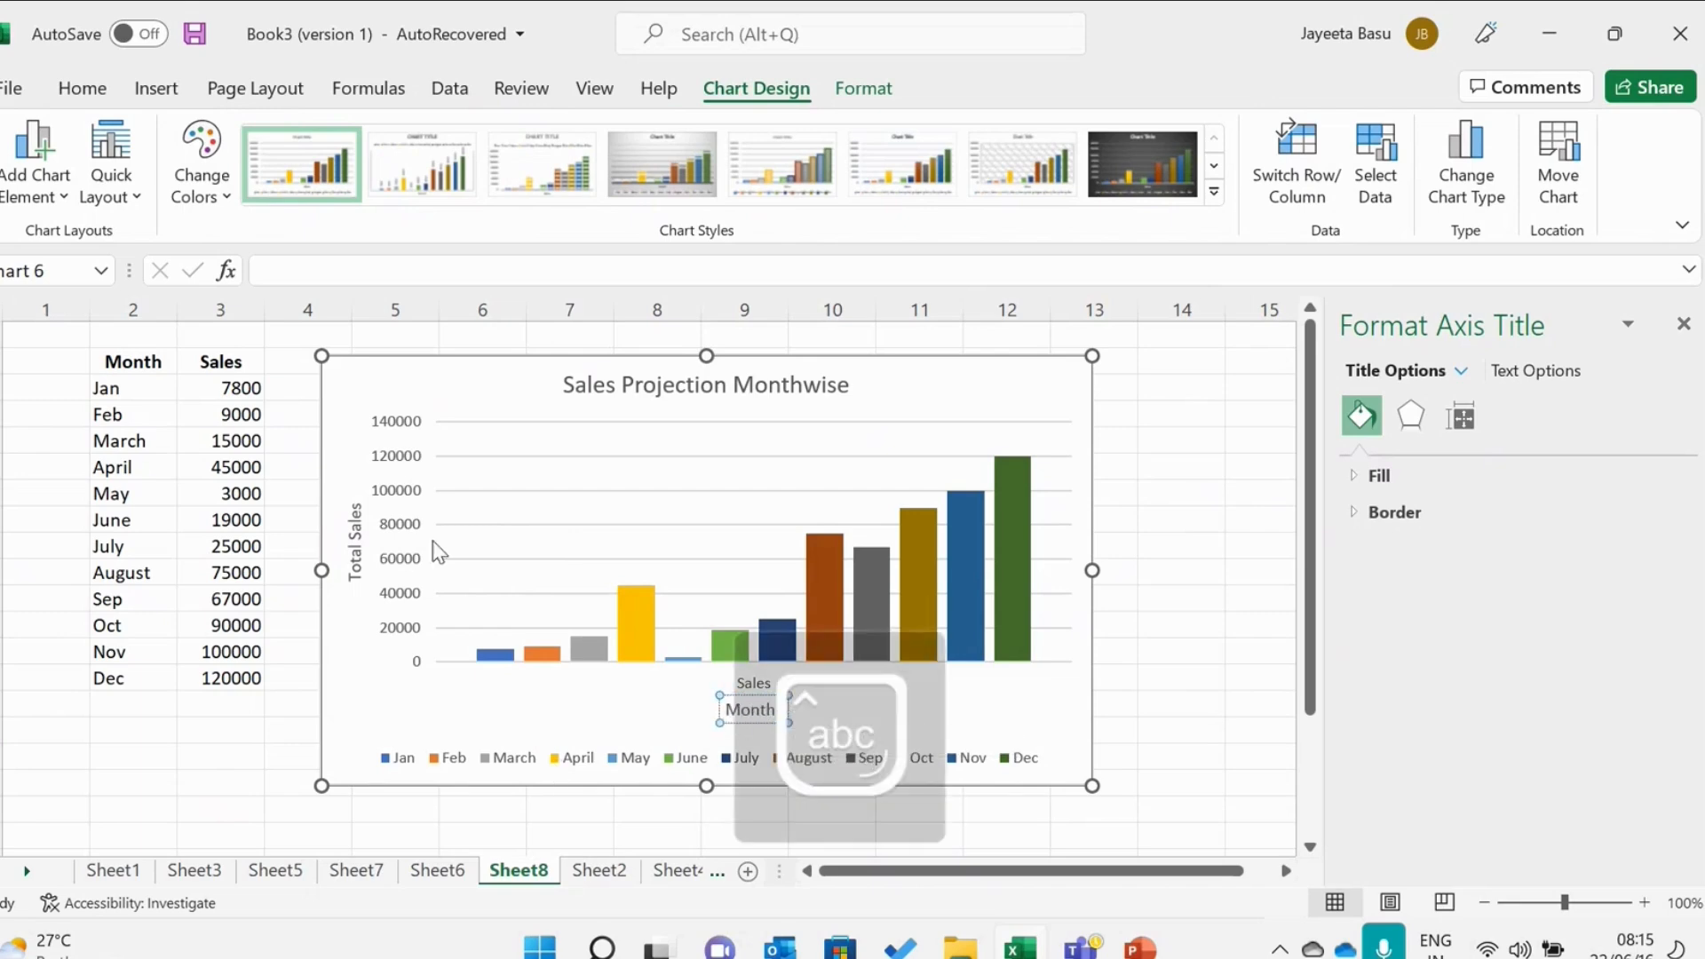
Browse the available chart styles and color palettes without applying one.
{"action": "left_click", "coordinate": [358, 515]}
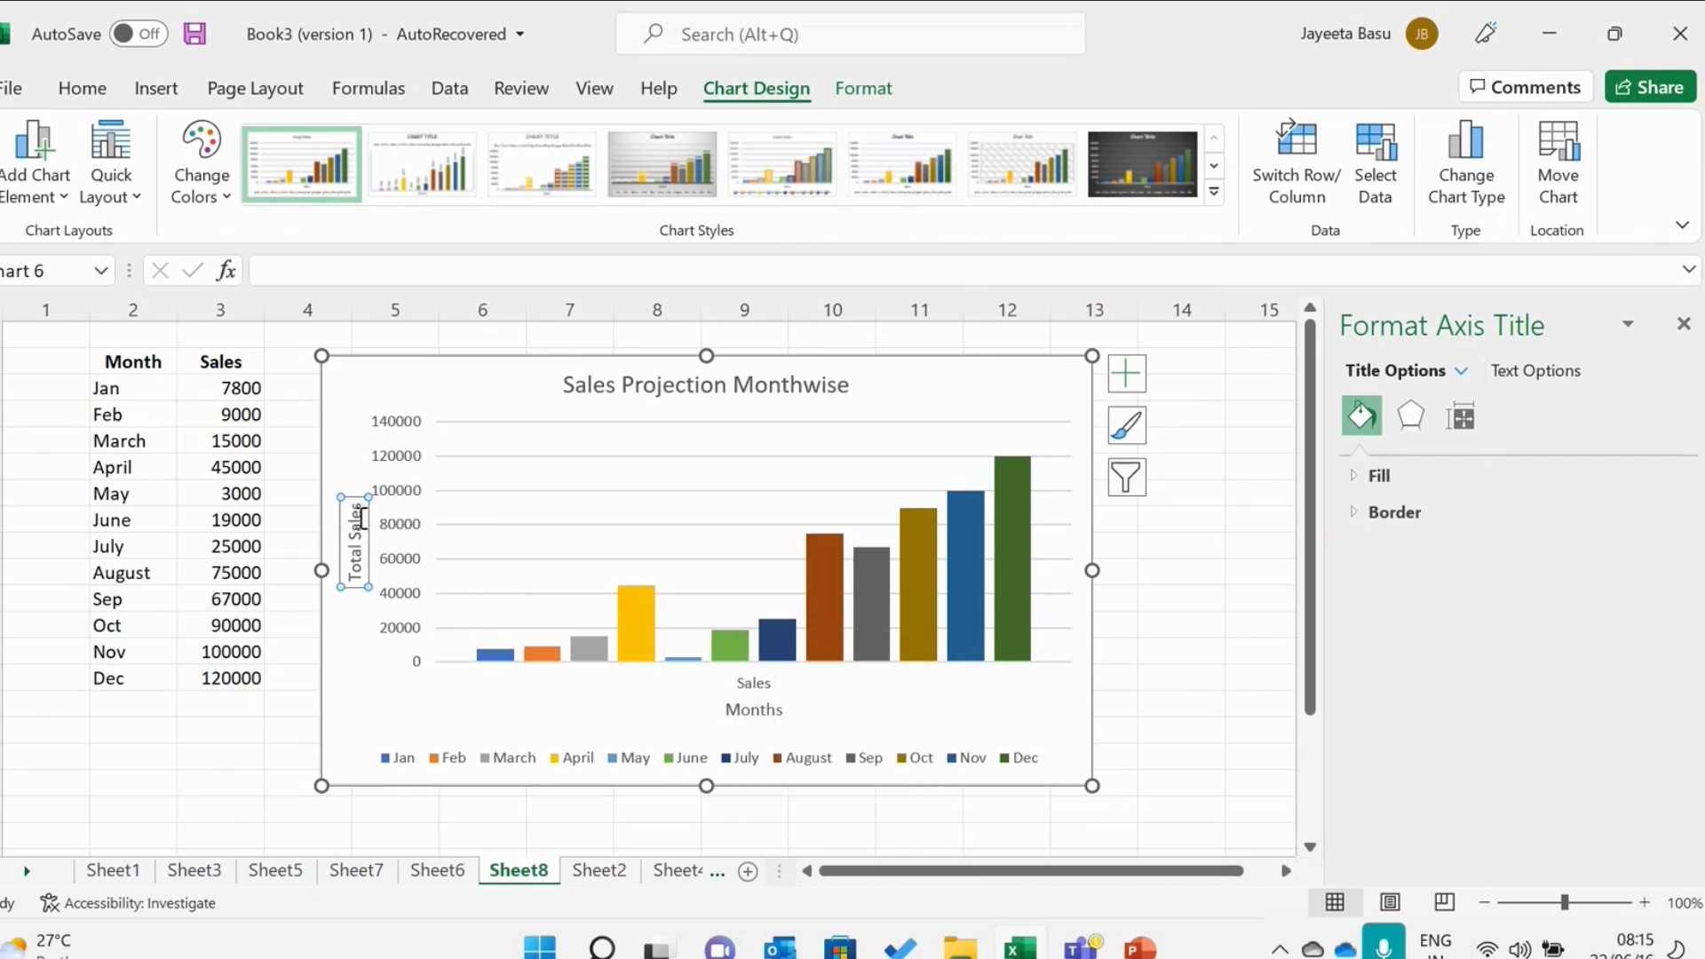
{"action": "left_click", "coordinate": [1133, 434]}
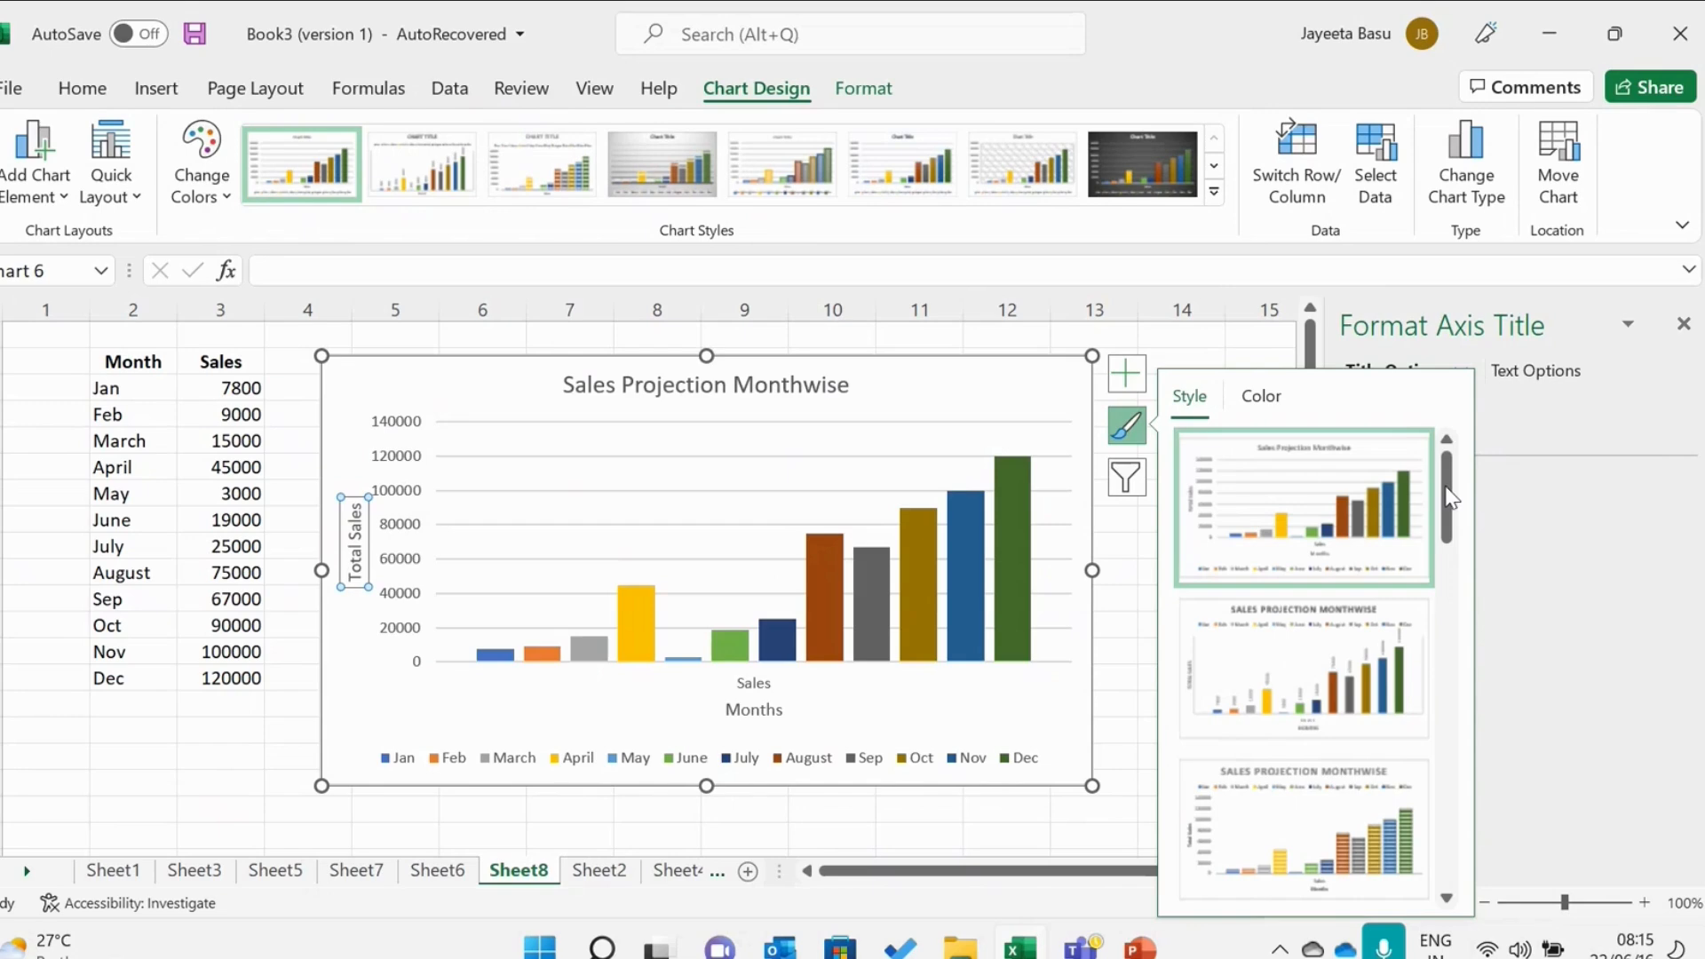
{"action": "scroll", "coordinate": [1456, 582], "scroll_direction": "down", "scroll_amount": 1}
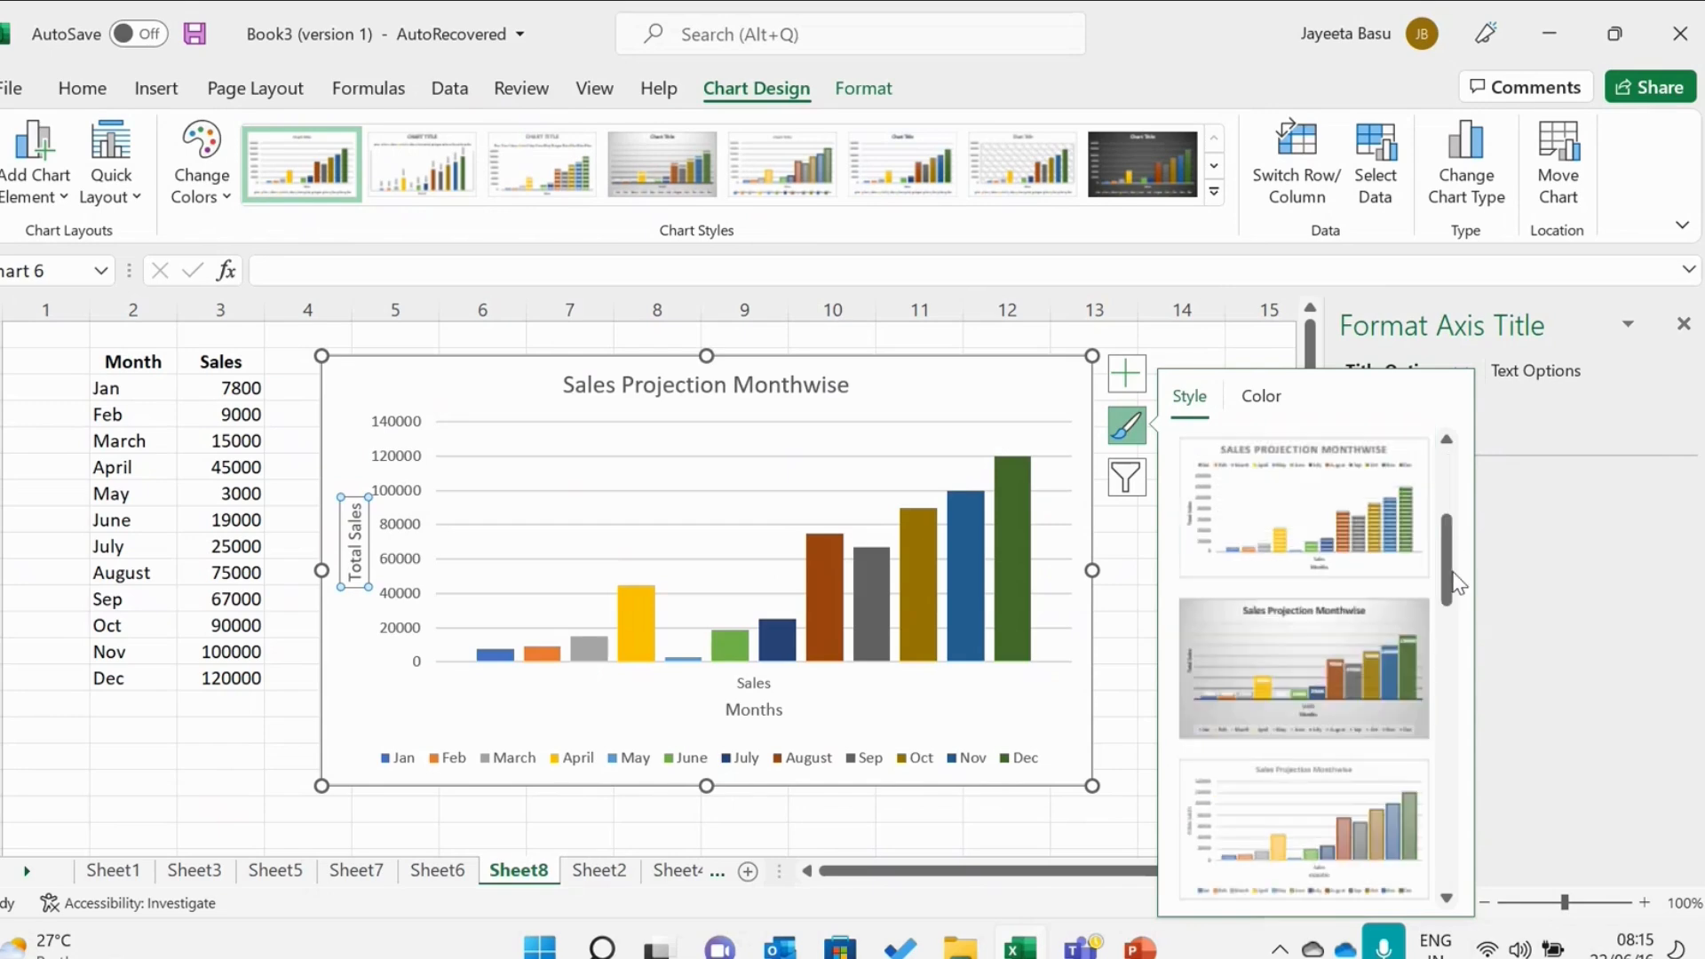
{"action": "scroll", "coordinate": [1453, 675], "scroll_direction": "down", "scroll_amount": 1}
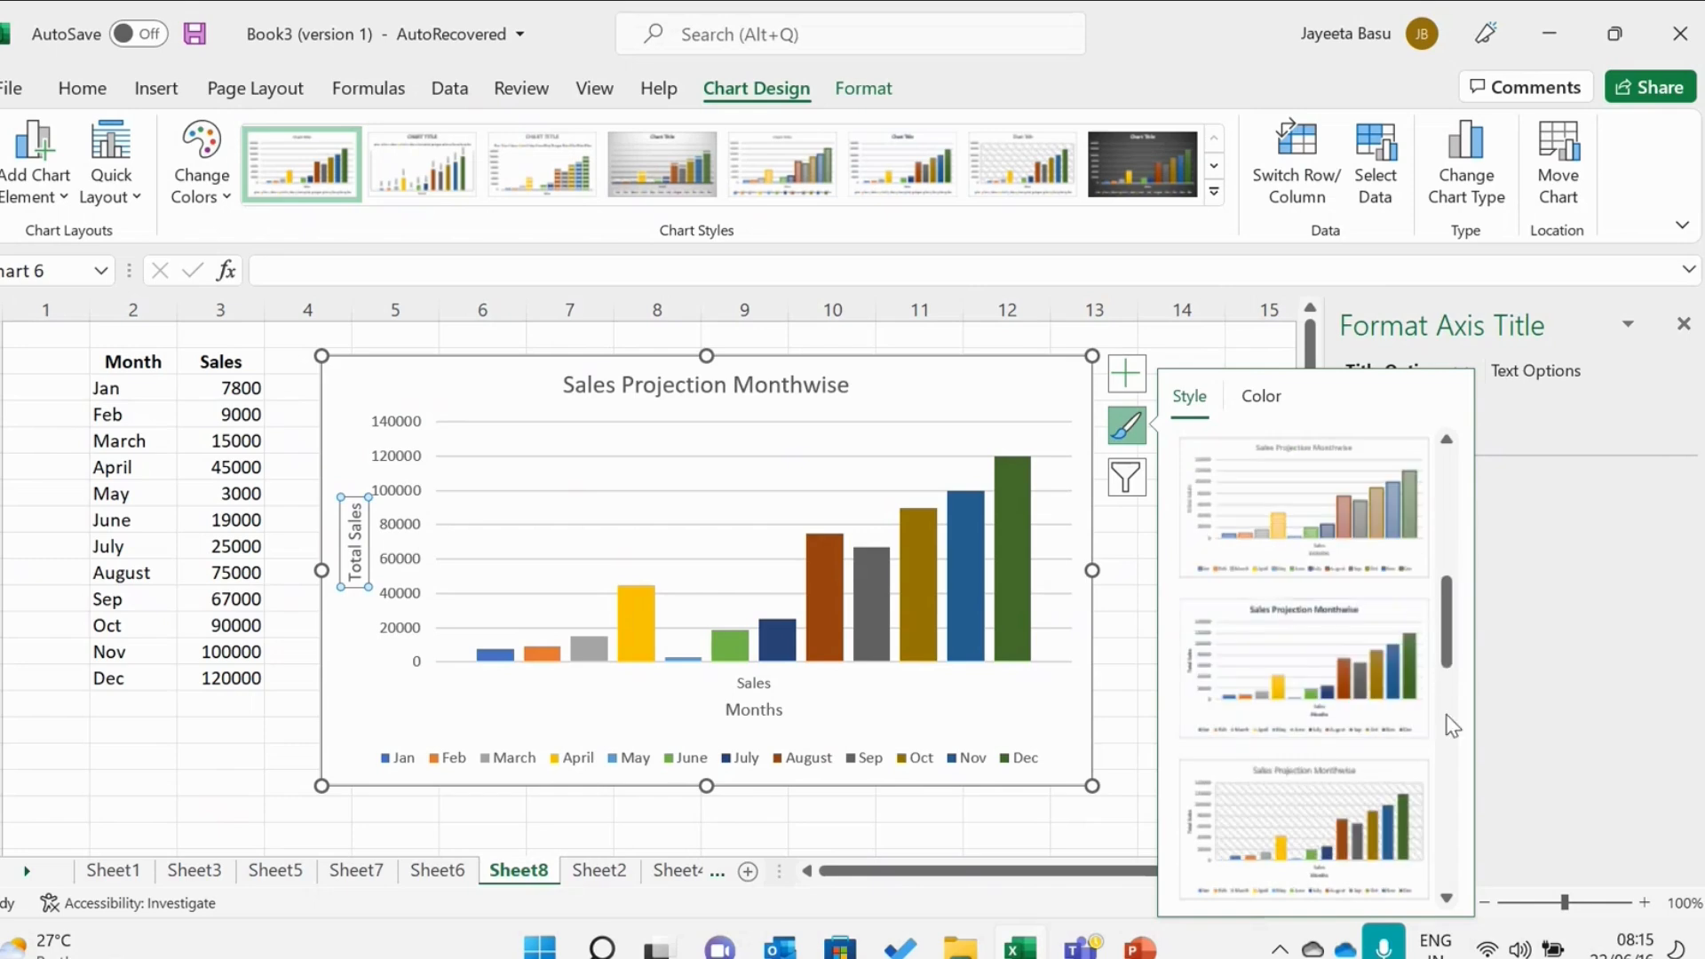
{"action": "scroll", "coordinate": [1452, 716], "scroll_direction": "down", "scroll_amount": 2}
{"action": "scroll", "coordinate": [1458, 817], "scroll_direction": "down", "scroll_amount": 1}
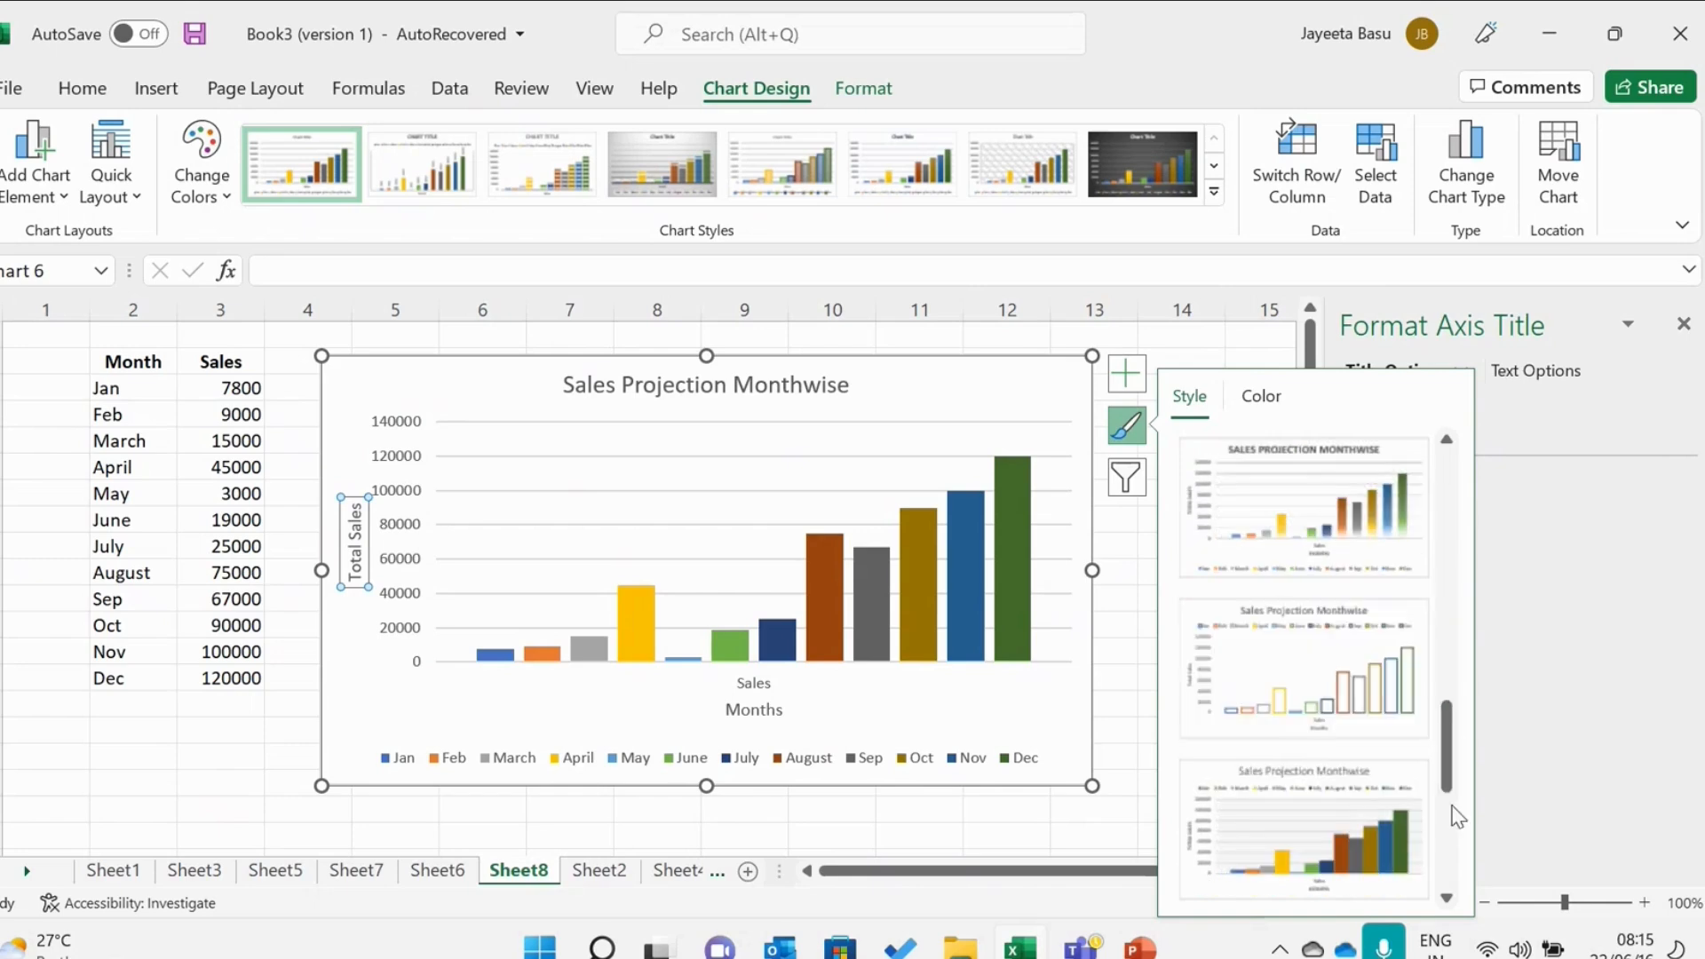
{"action": "left_click", "coordinate": [1253, 399]}
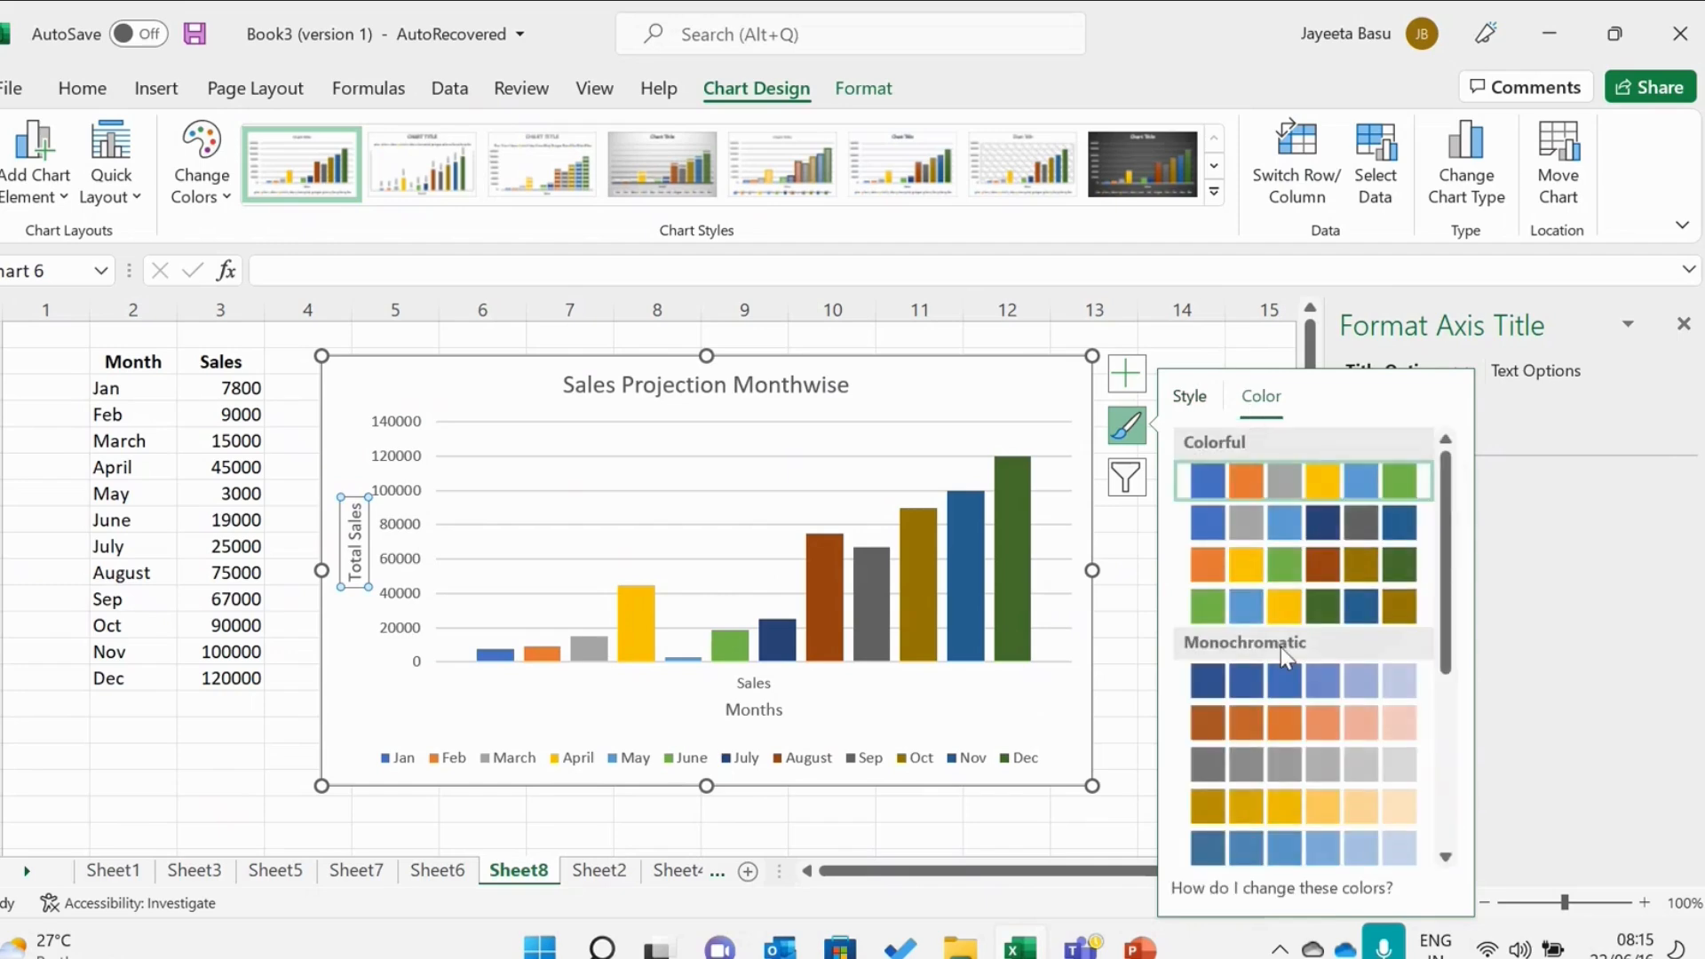
{"action": "left_click", "coordinate": [1194, 396]}
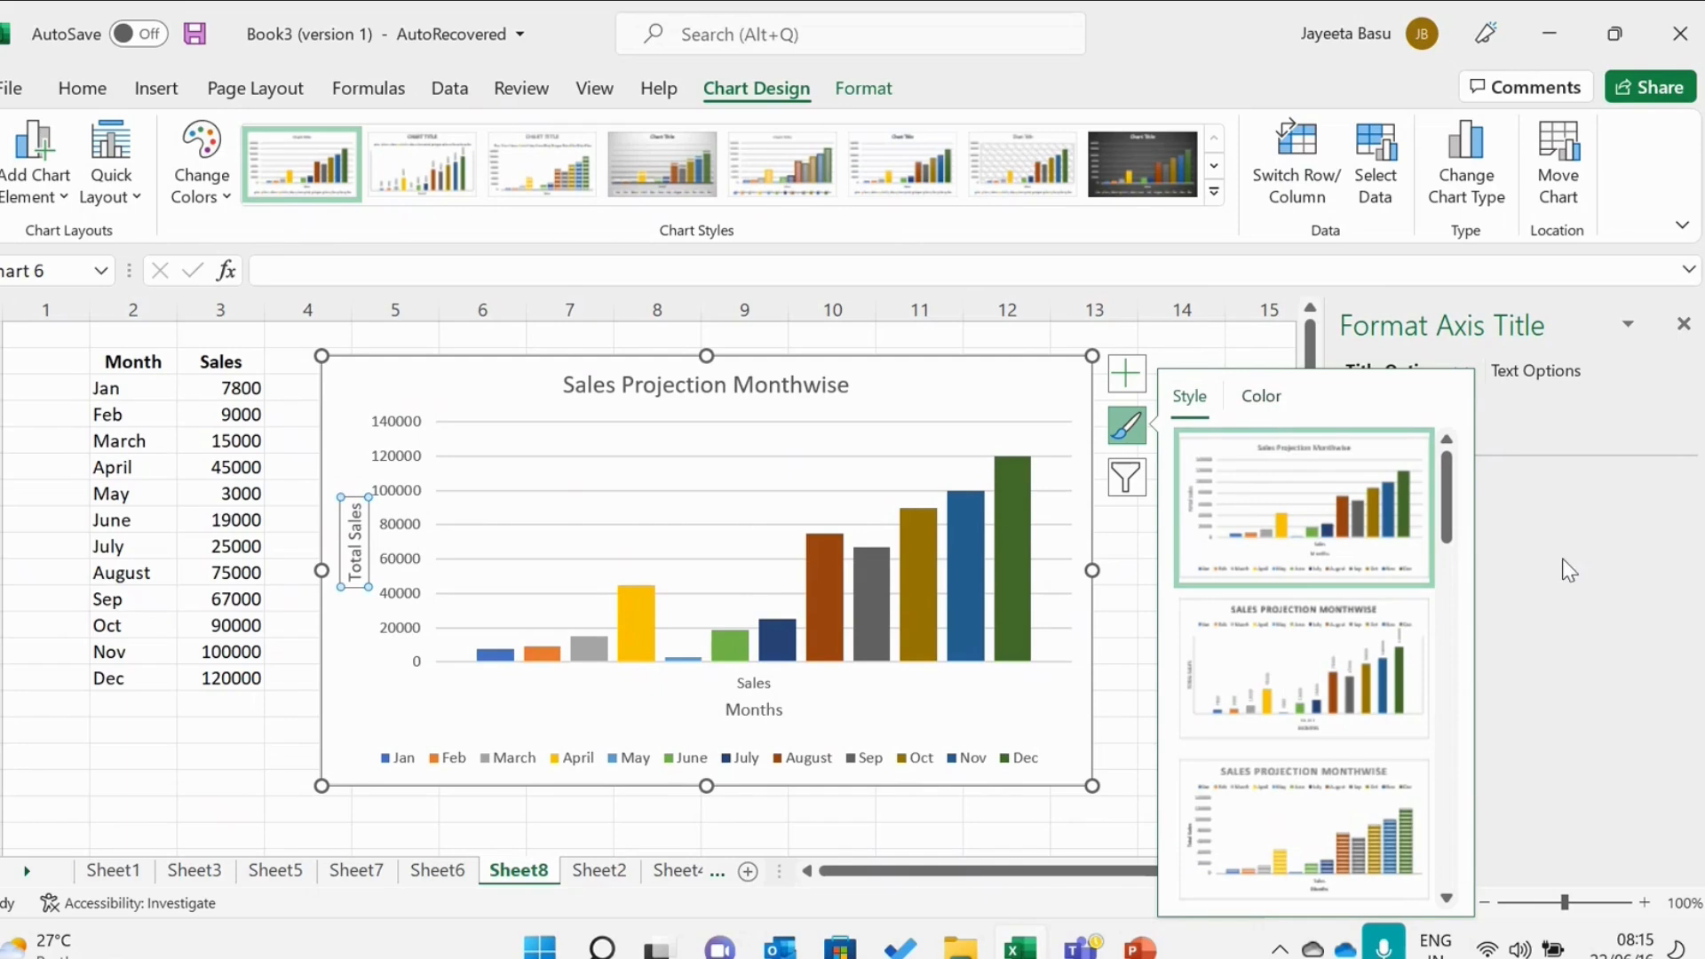
{"action": "left_click", "coordinate": [1253, 336]}
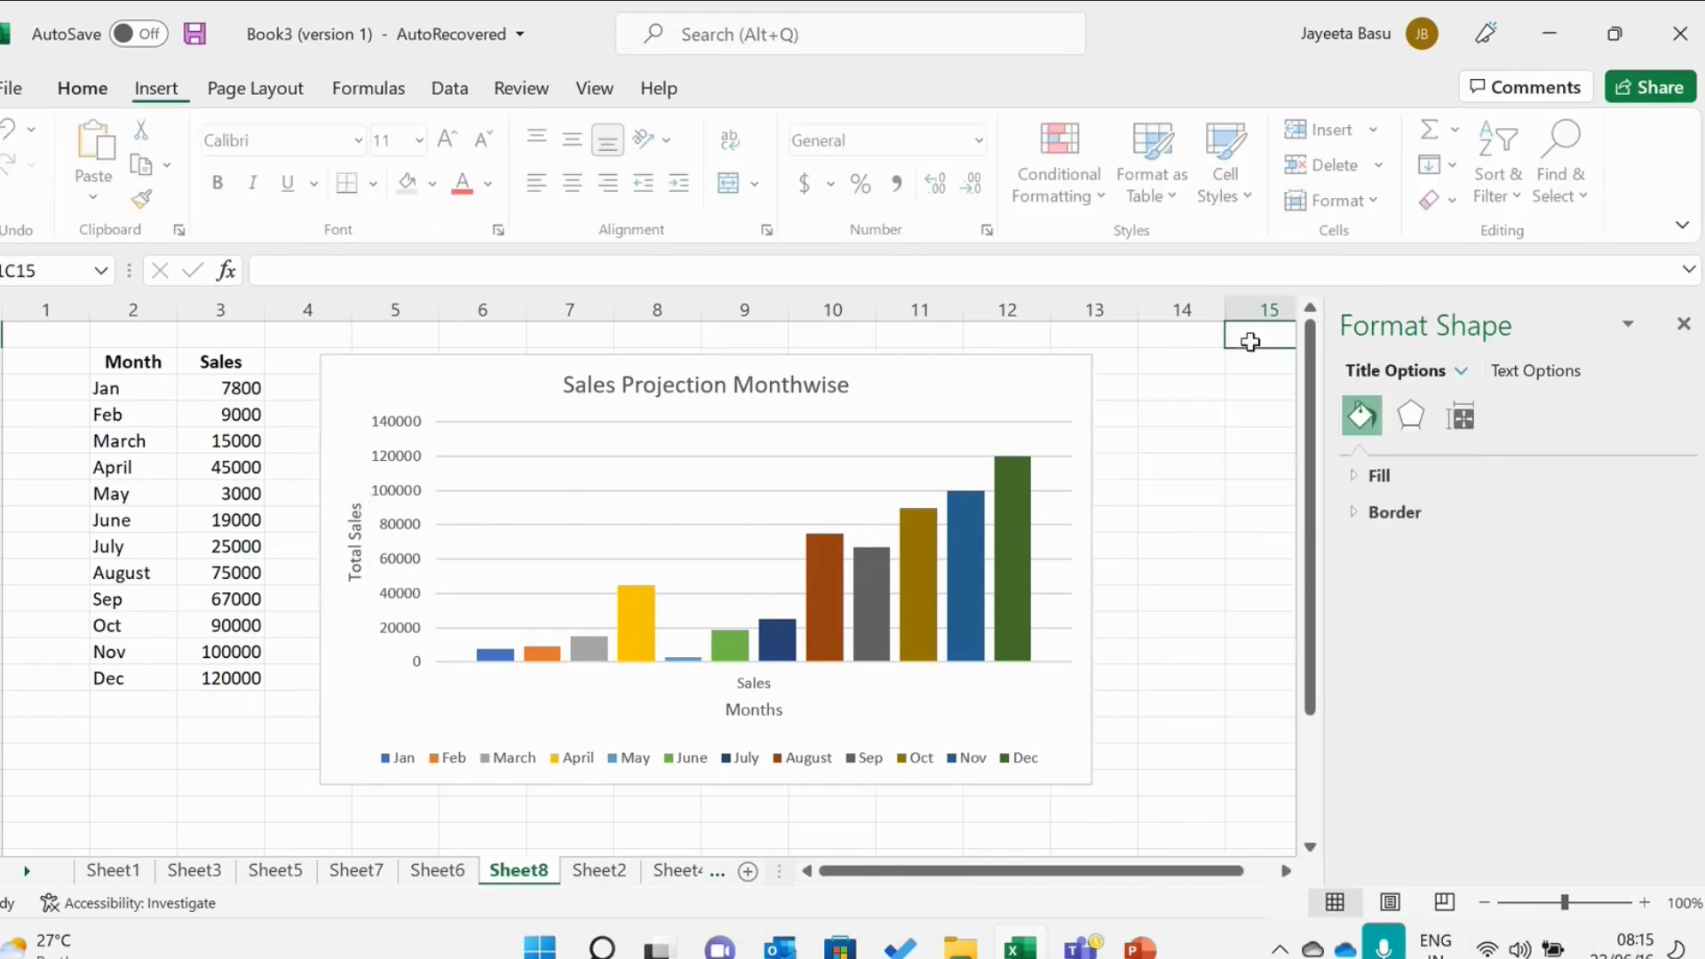
Examine the chart filter options for values and names.
{"action": "left_click", "coordinate": [1081, 395]}
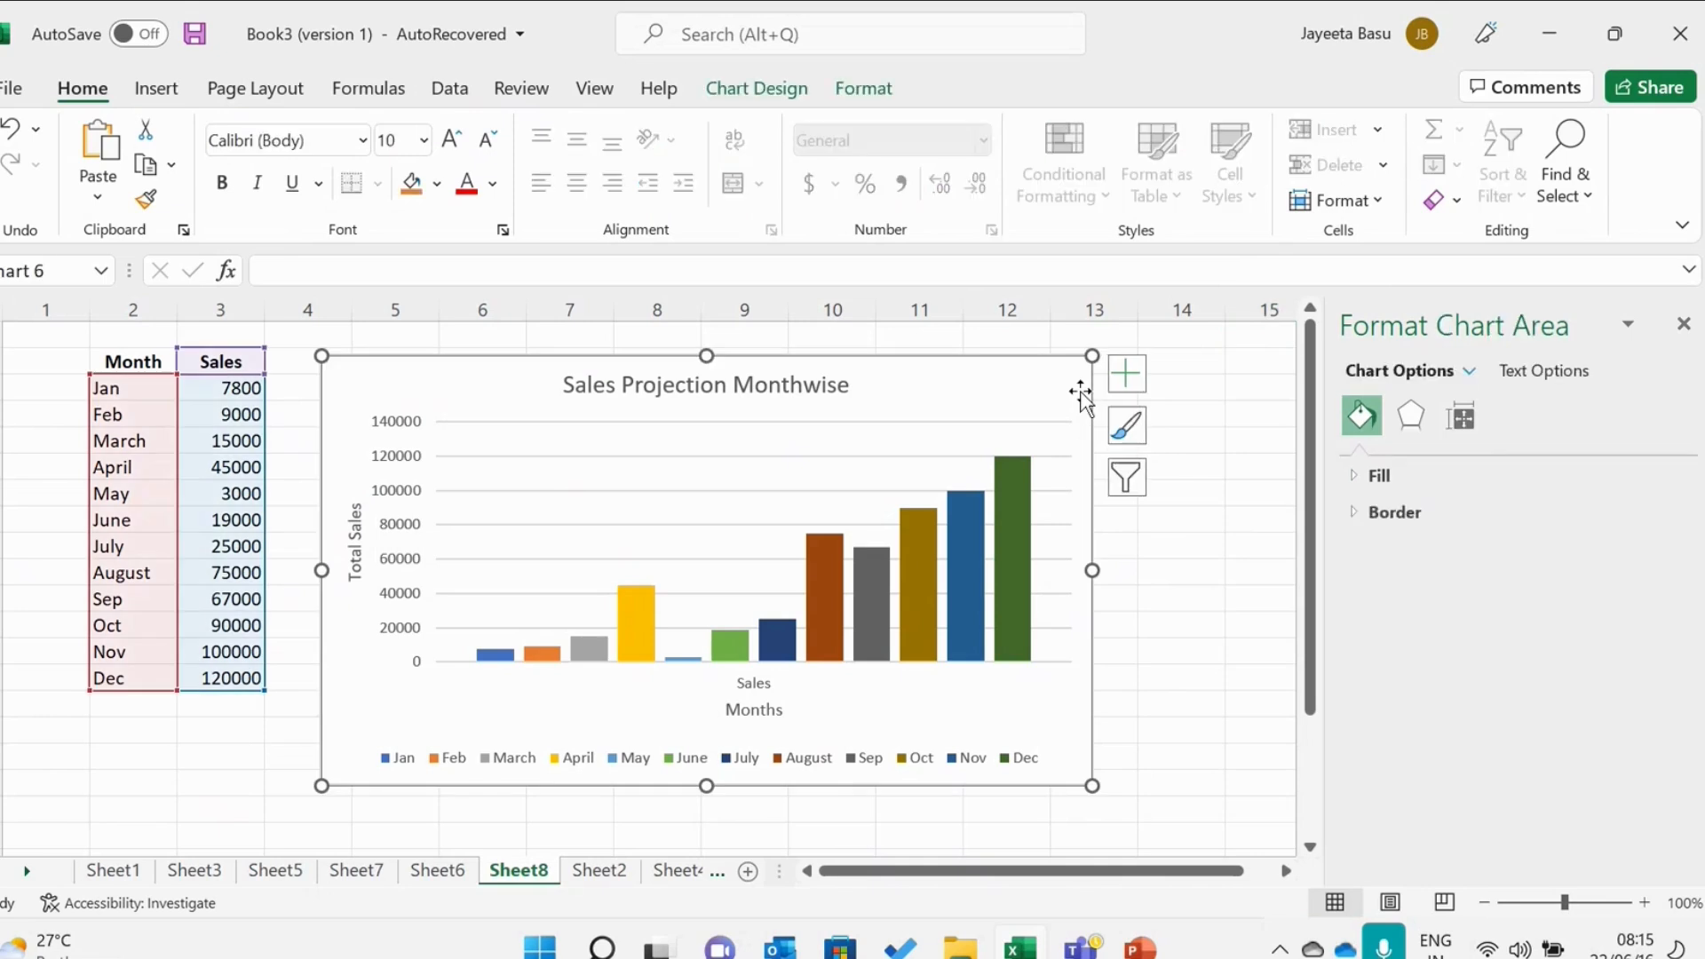
{"action": "left_click", "coordinate": [1128, 480]}
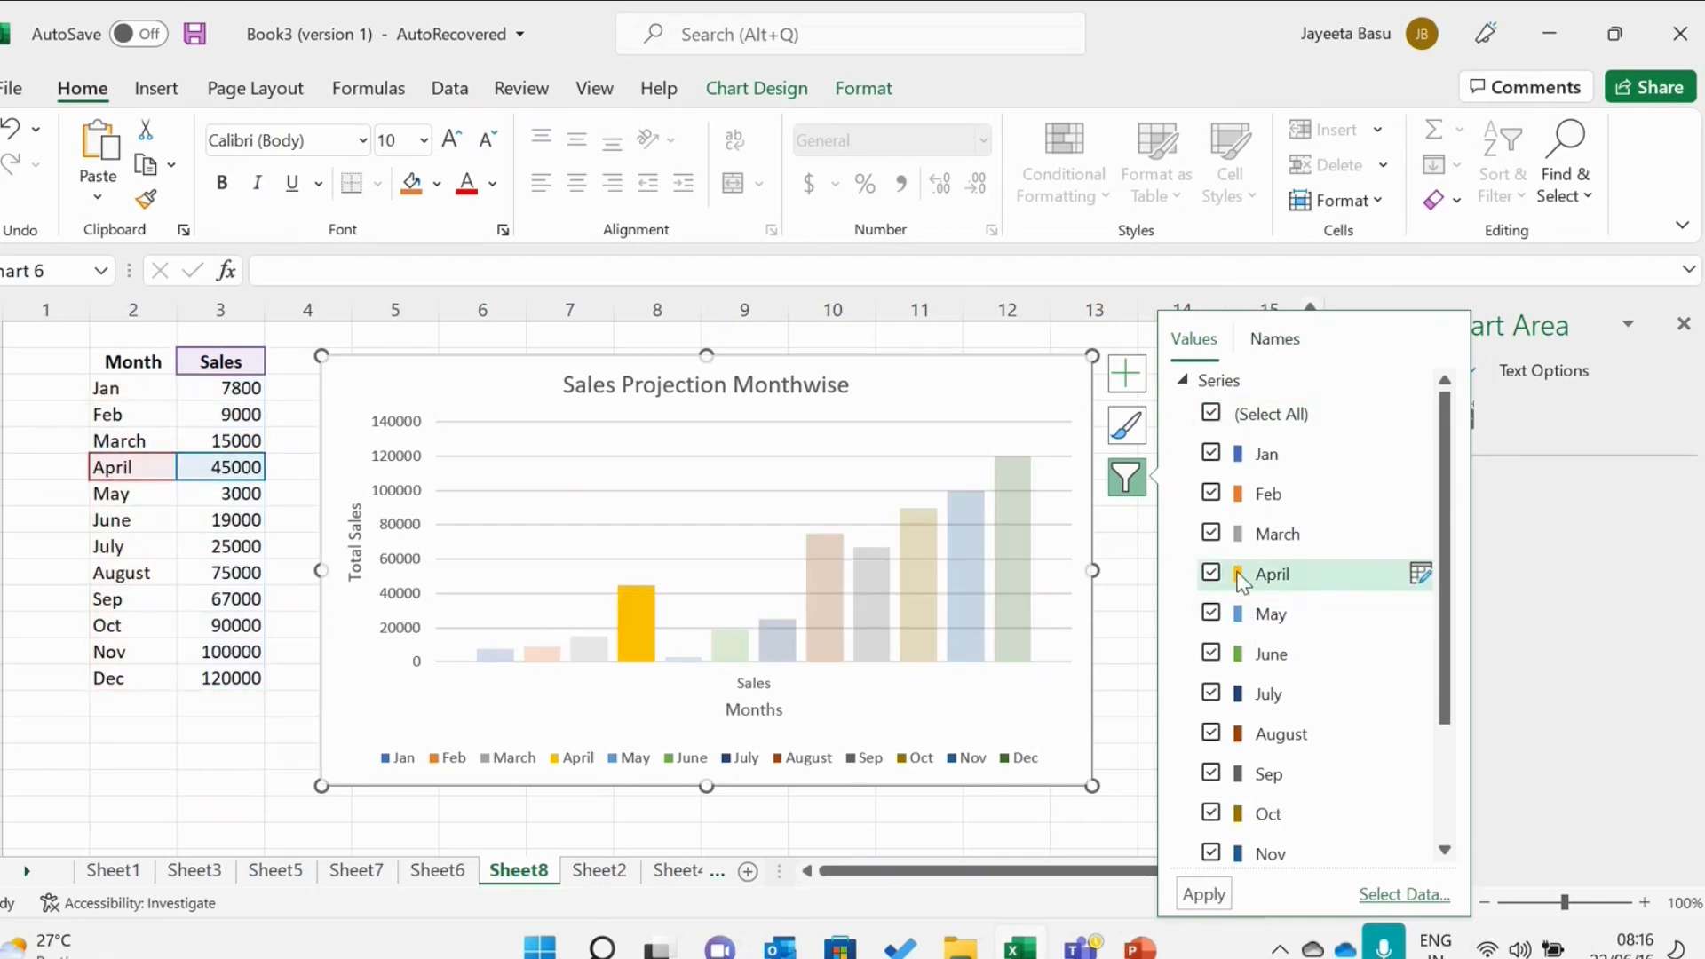
{"action": "left_click", "coordinate": [1272, 339]}
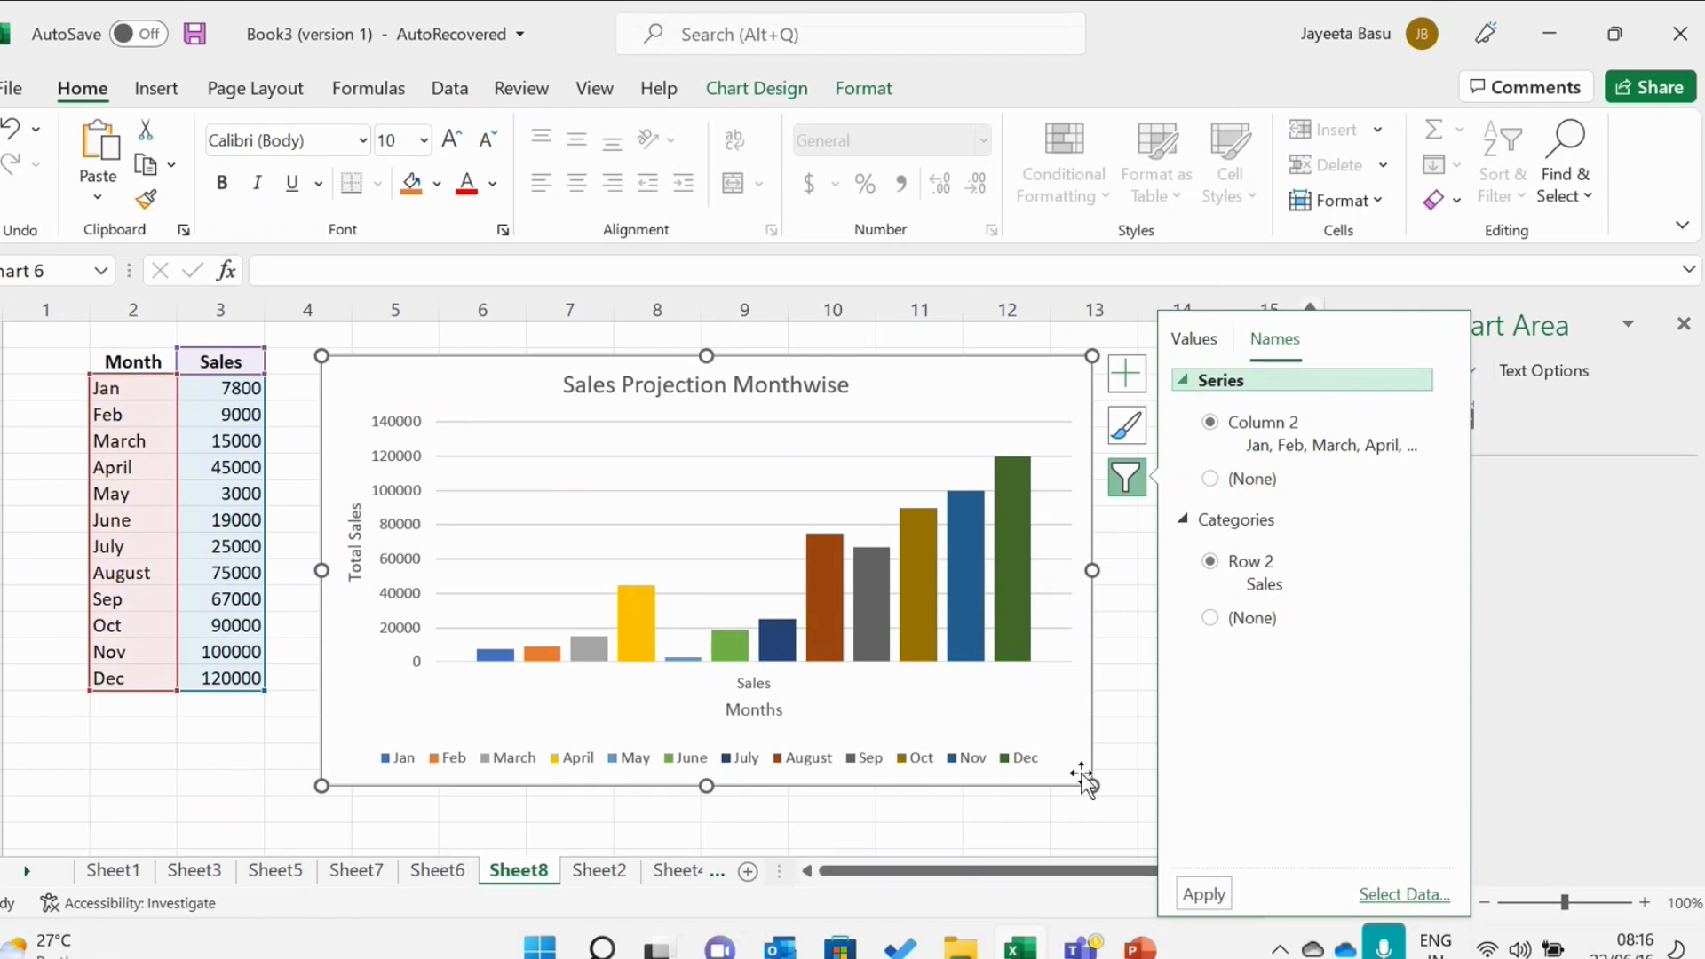
{"action": "left_click", "coordinate": [1116, 759]}
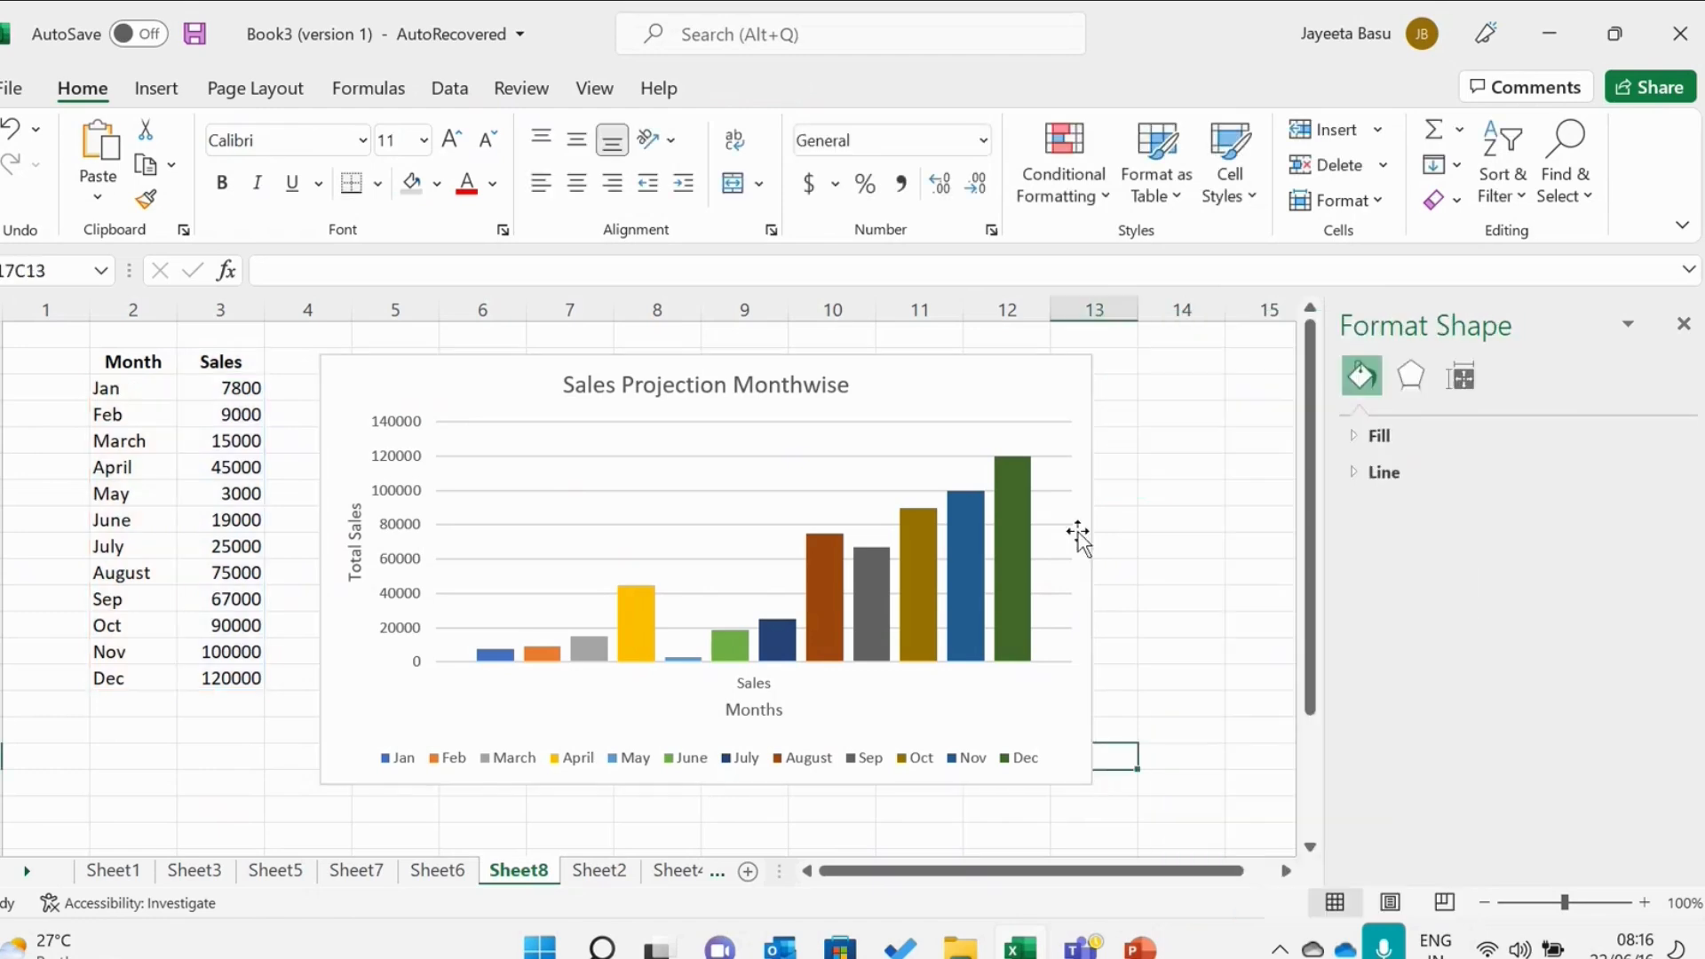
Make the chart title text bold and dark blue.
{"action": "left_click", "coordinate": [1084, 411]}
{"action": "left_click", "coordinate": [835, 388]}
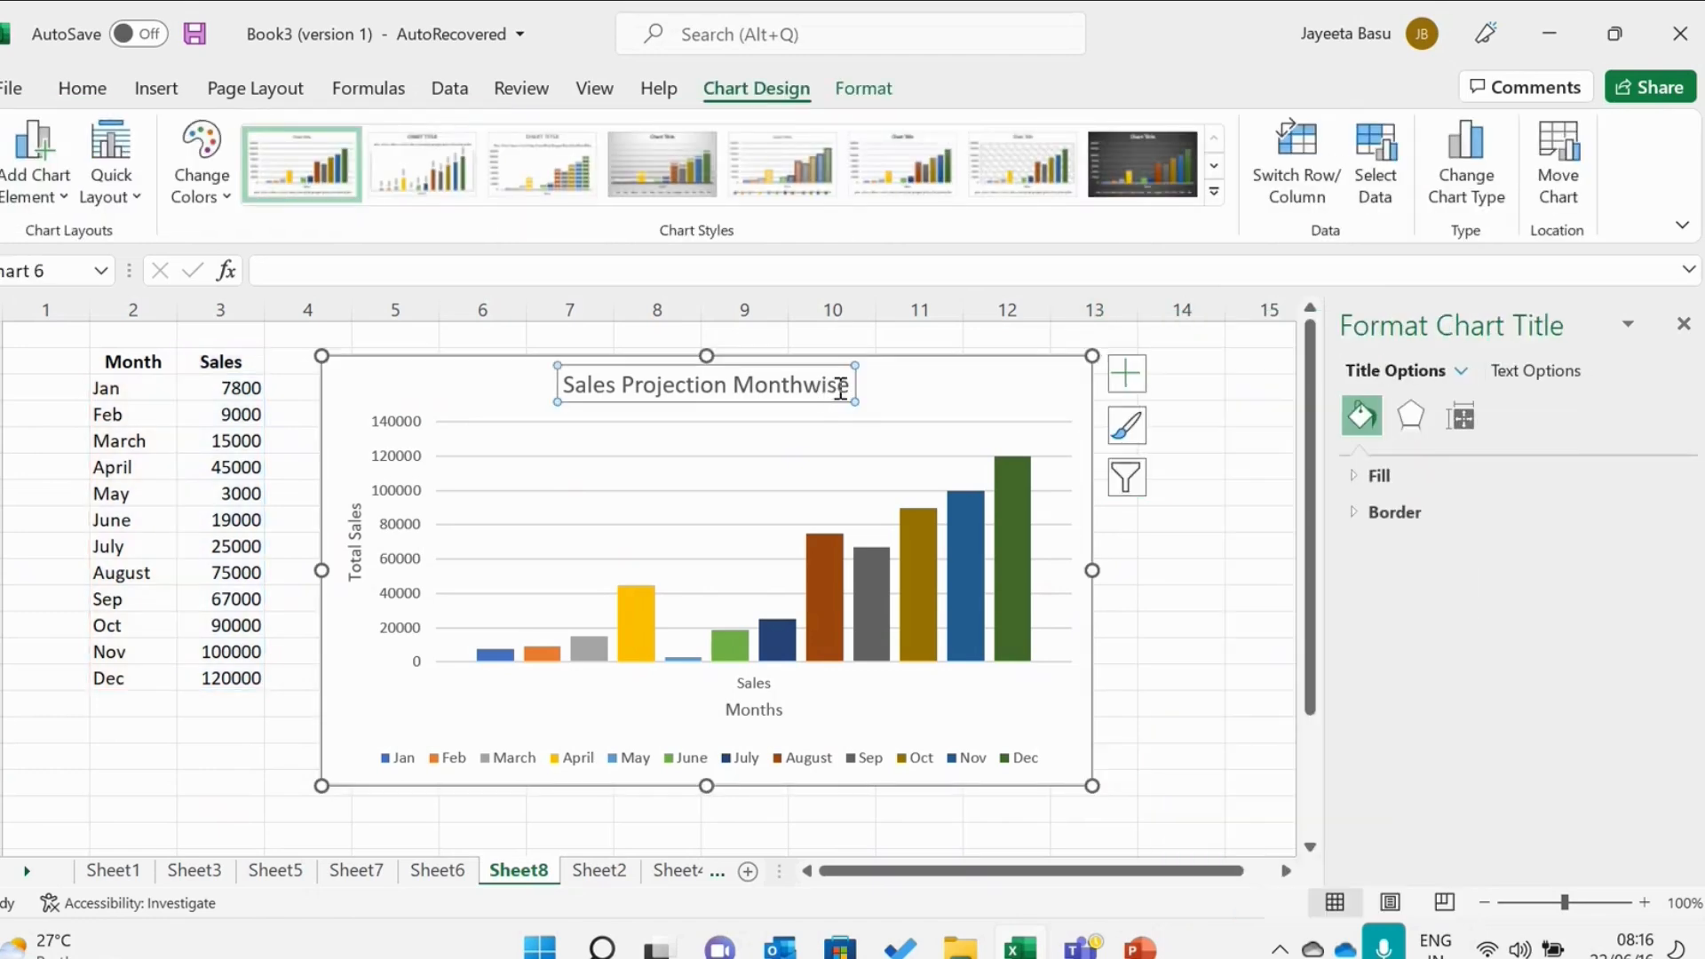
{"action": "left_click_drag", "start_coordinate": [841, 388], "coordinate": [589, 343]}
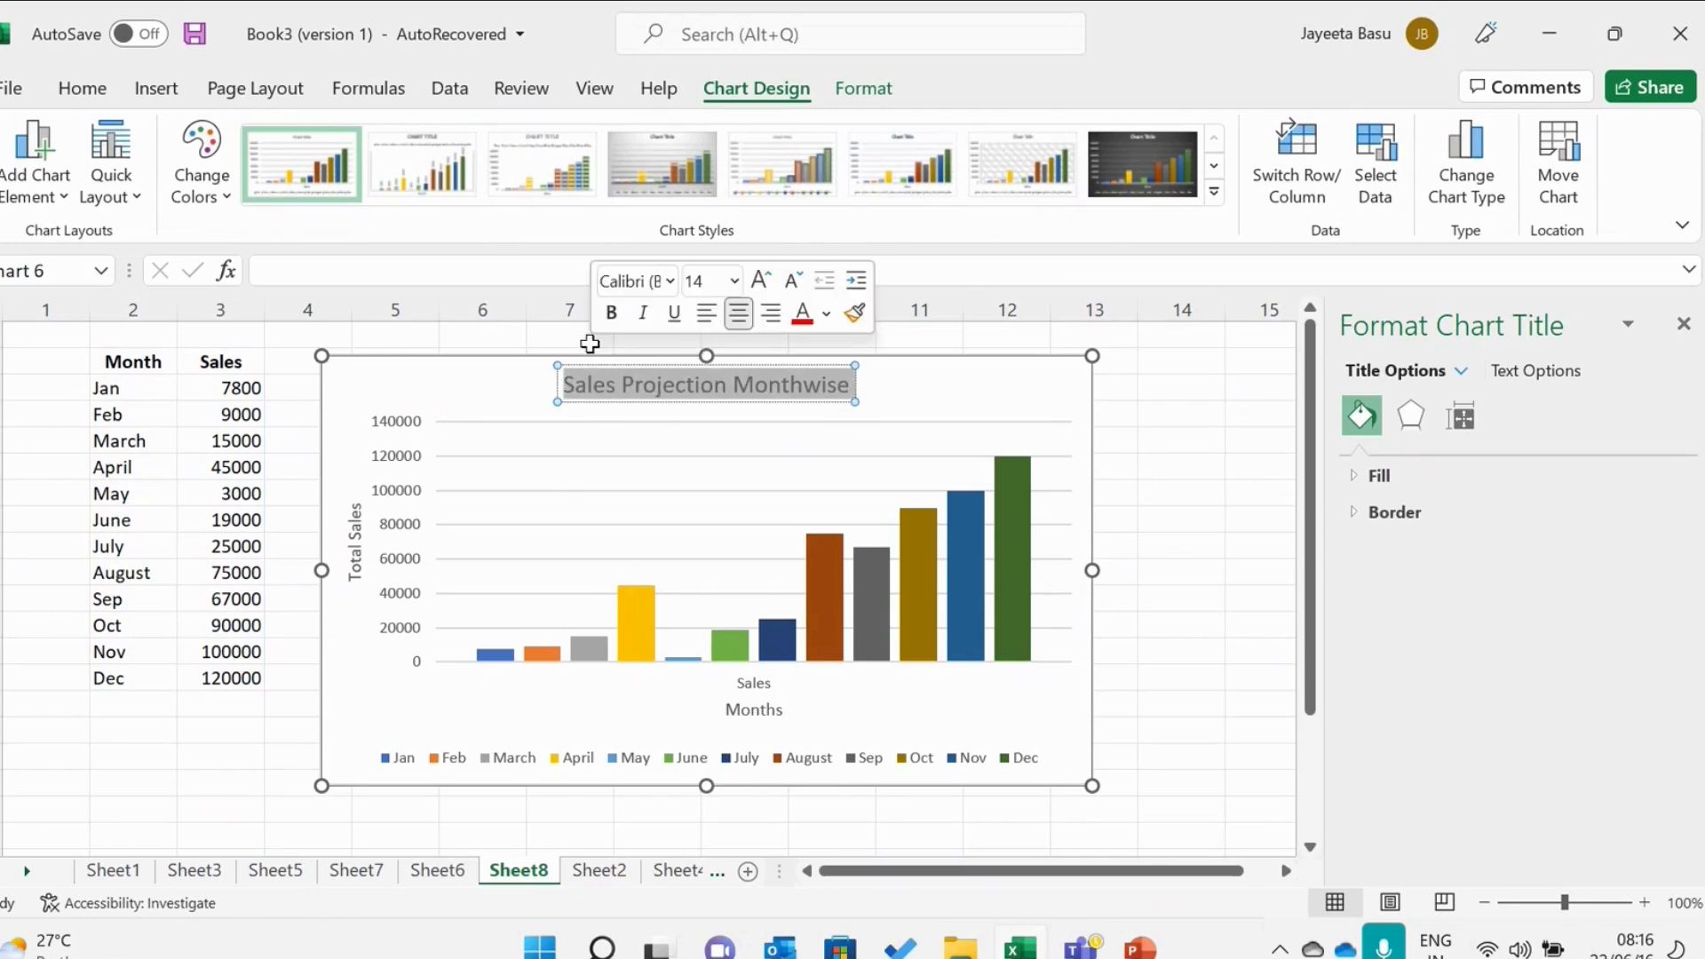
{"action": "left_click", "coordinate": [612, 314]}
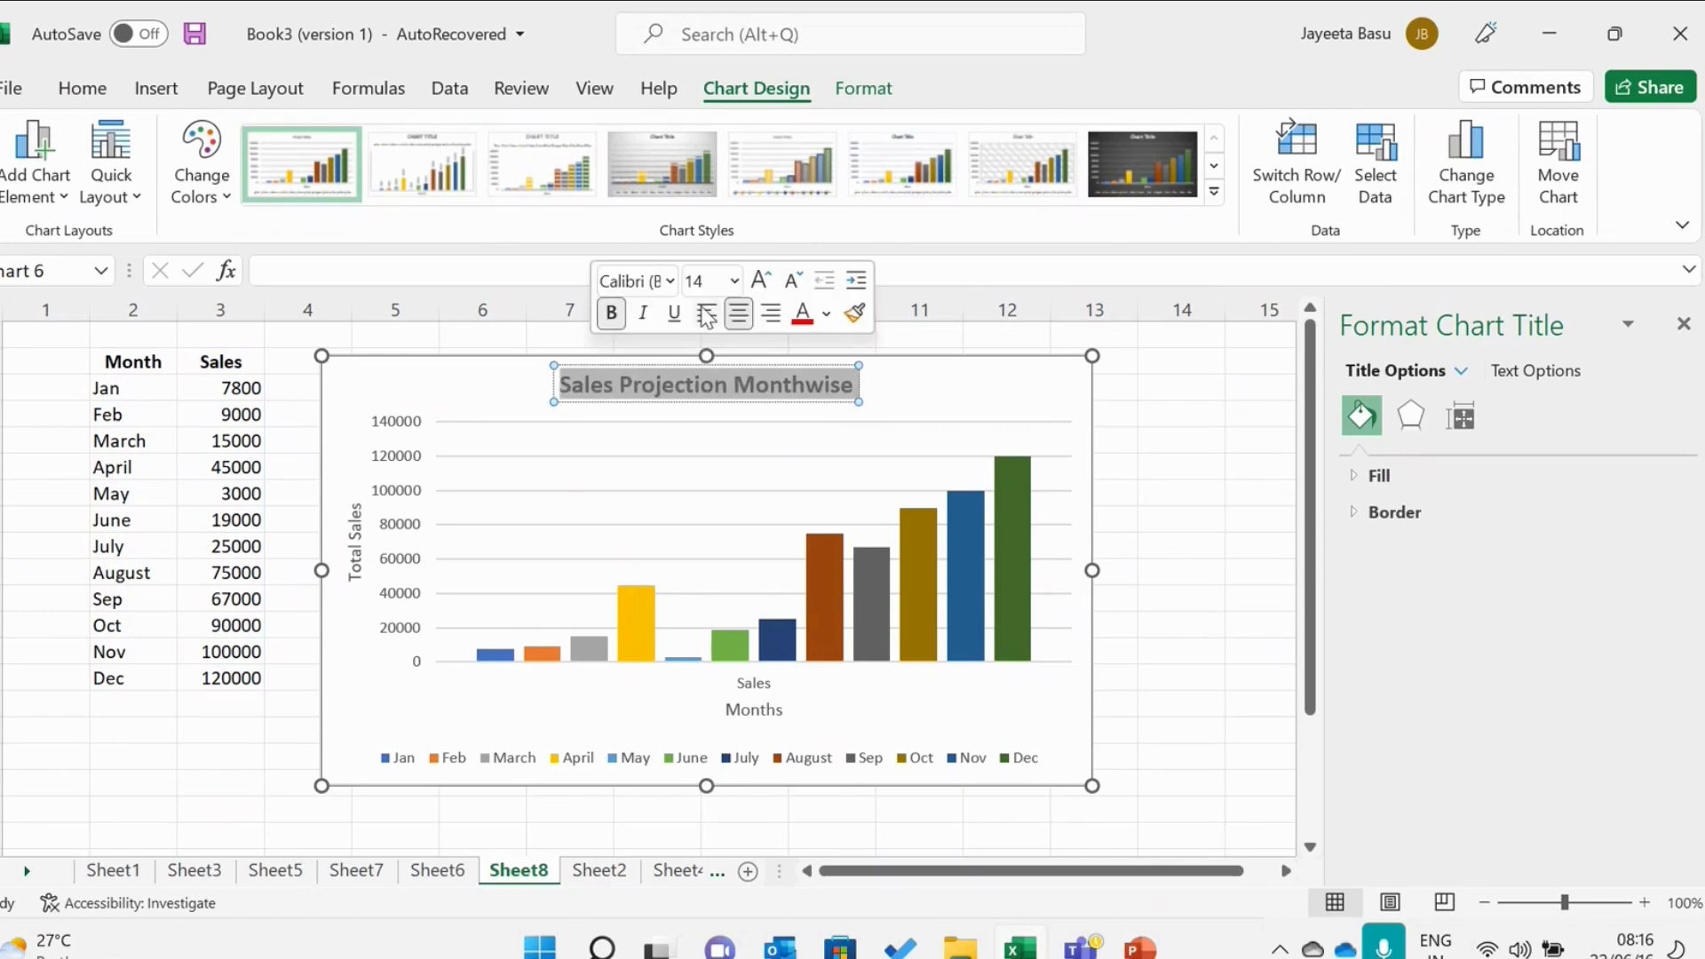
{"action": "left_click", "coordinate": [826, 317]}
{"action": "left_click", "coordinate": [889, 518]}
Make the vertical axis title text bold and dark blue.
{"action": "left_click", "coordinate": [356, 518]}
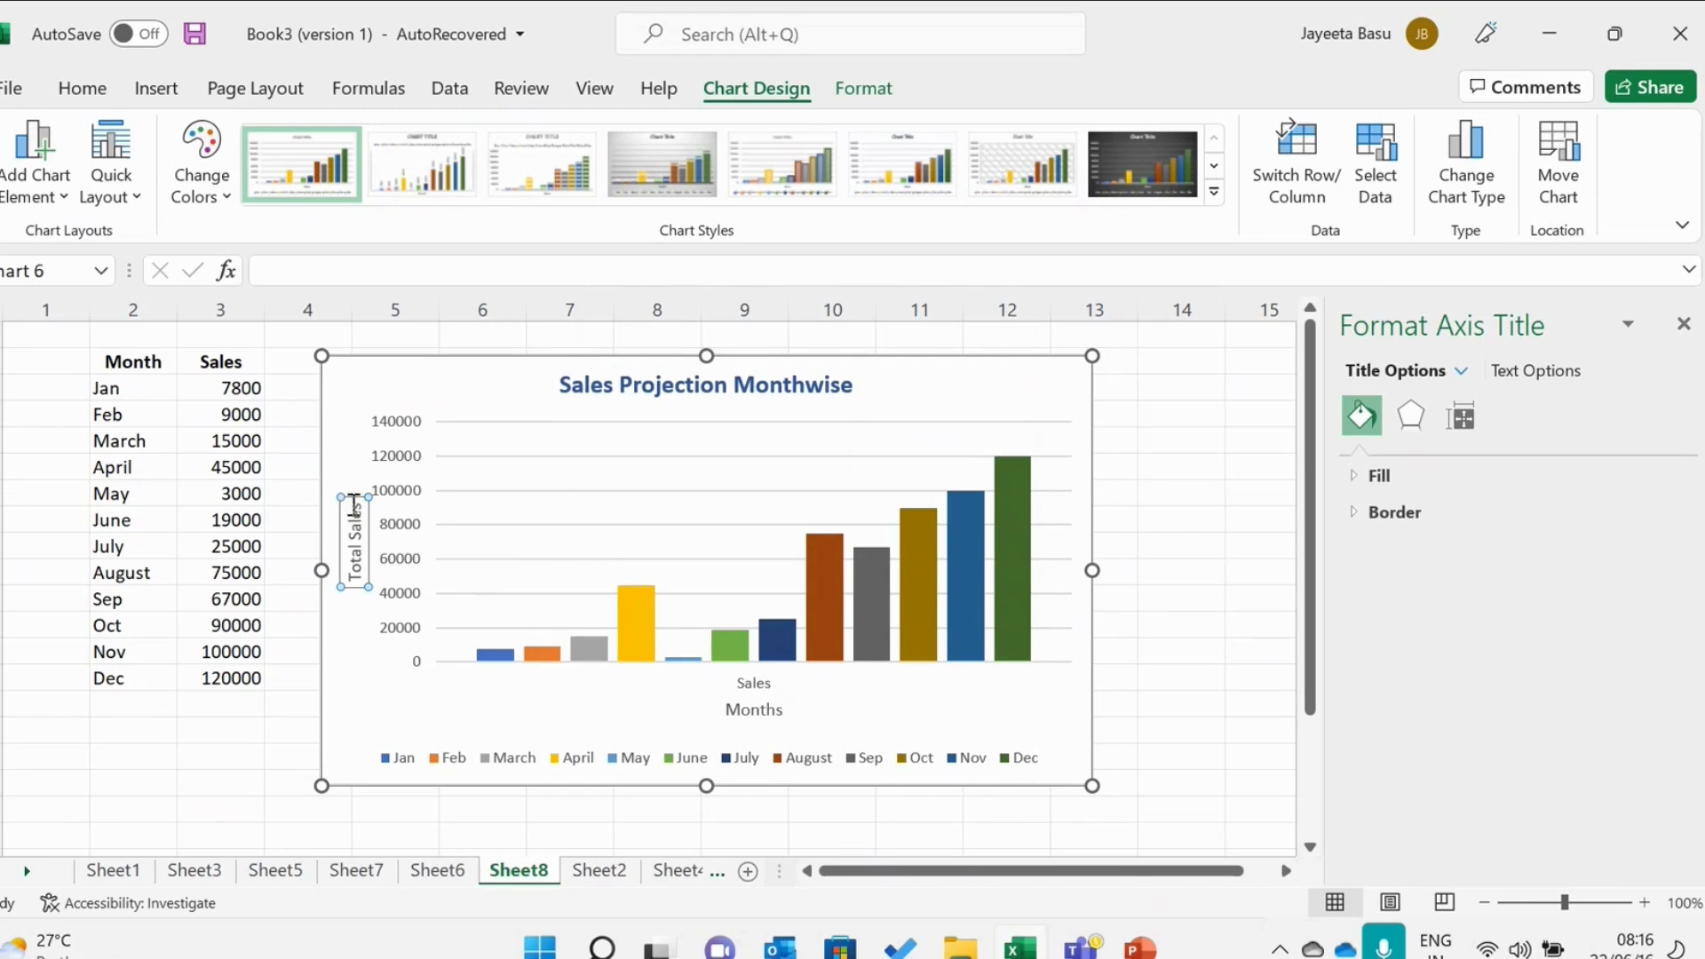
{"action": "left_click_drag", "start_coordinate": [354, 504], "coordinate": [351, 599]}
{"action": "left_click", "coordinate": [373, 556]}
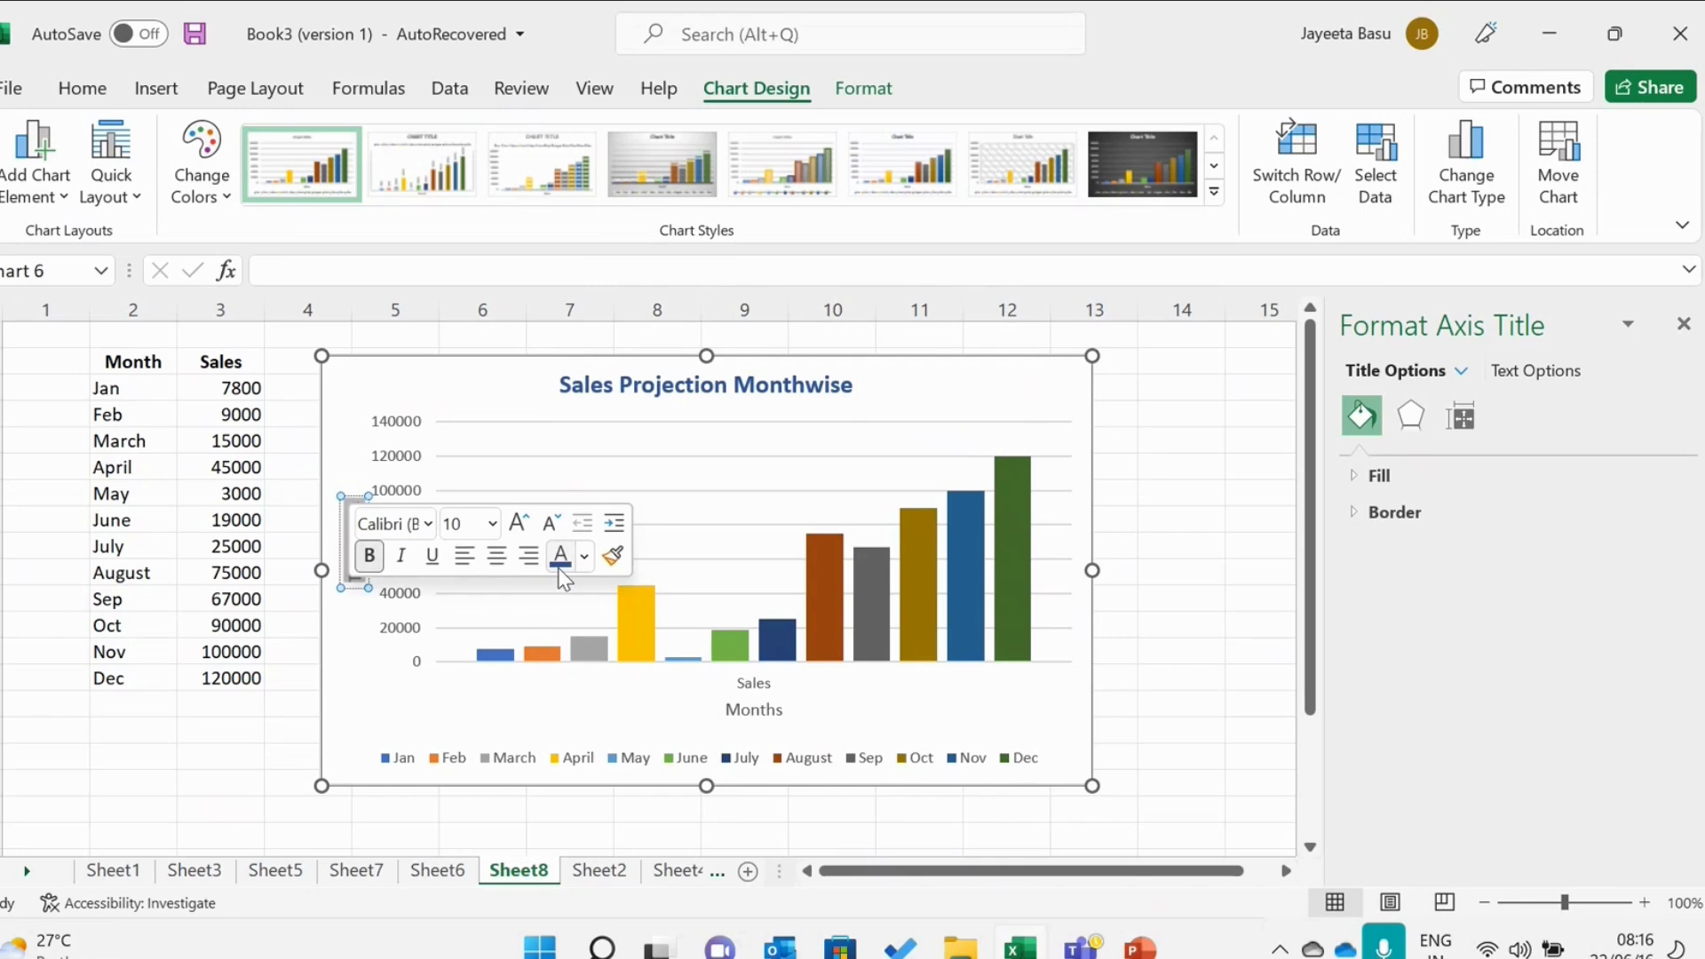
Make the horizontal axis title text bold and dark blue.
{"action": "left_click", "coordinate": [773, 710]}
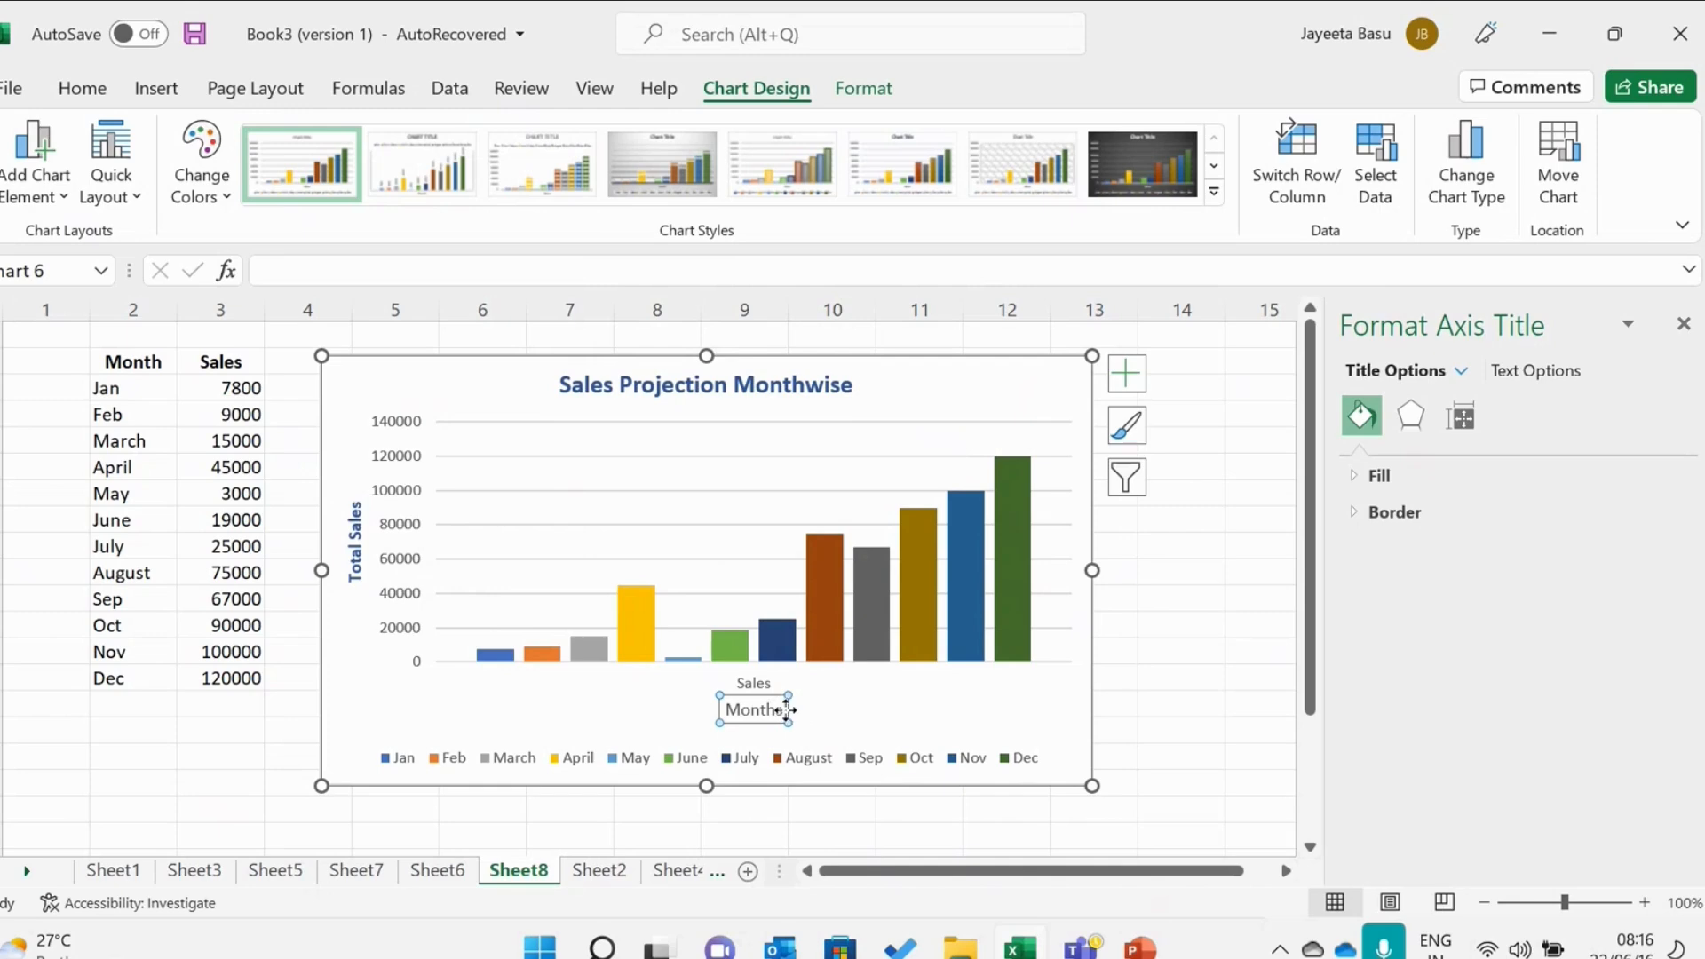
{"action": "left_click_drag", "start_coordinate": [782, 710], "coordinate": [716, 729]}
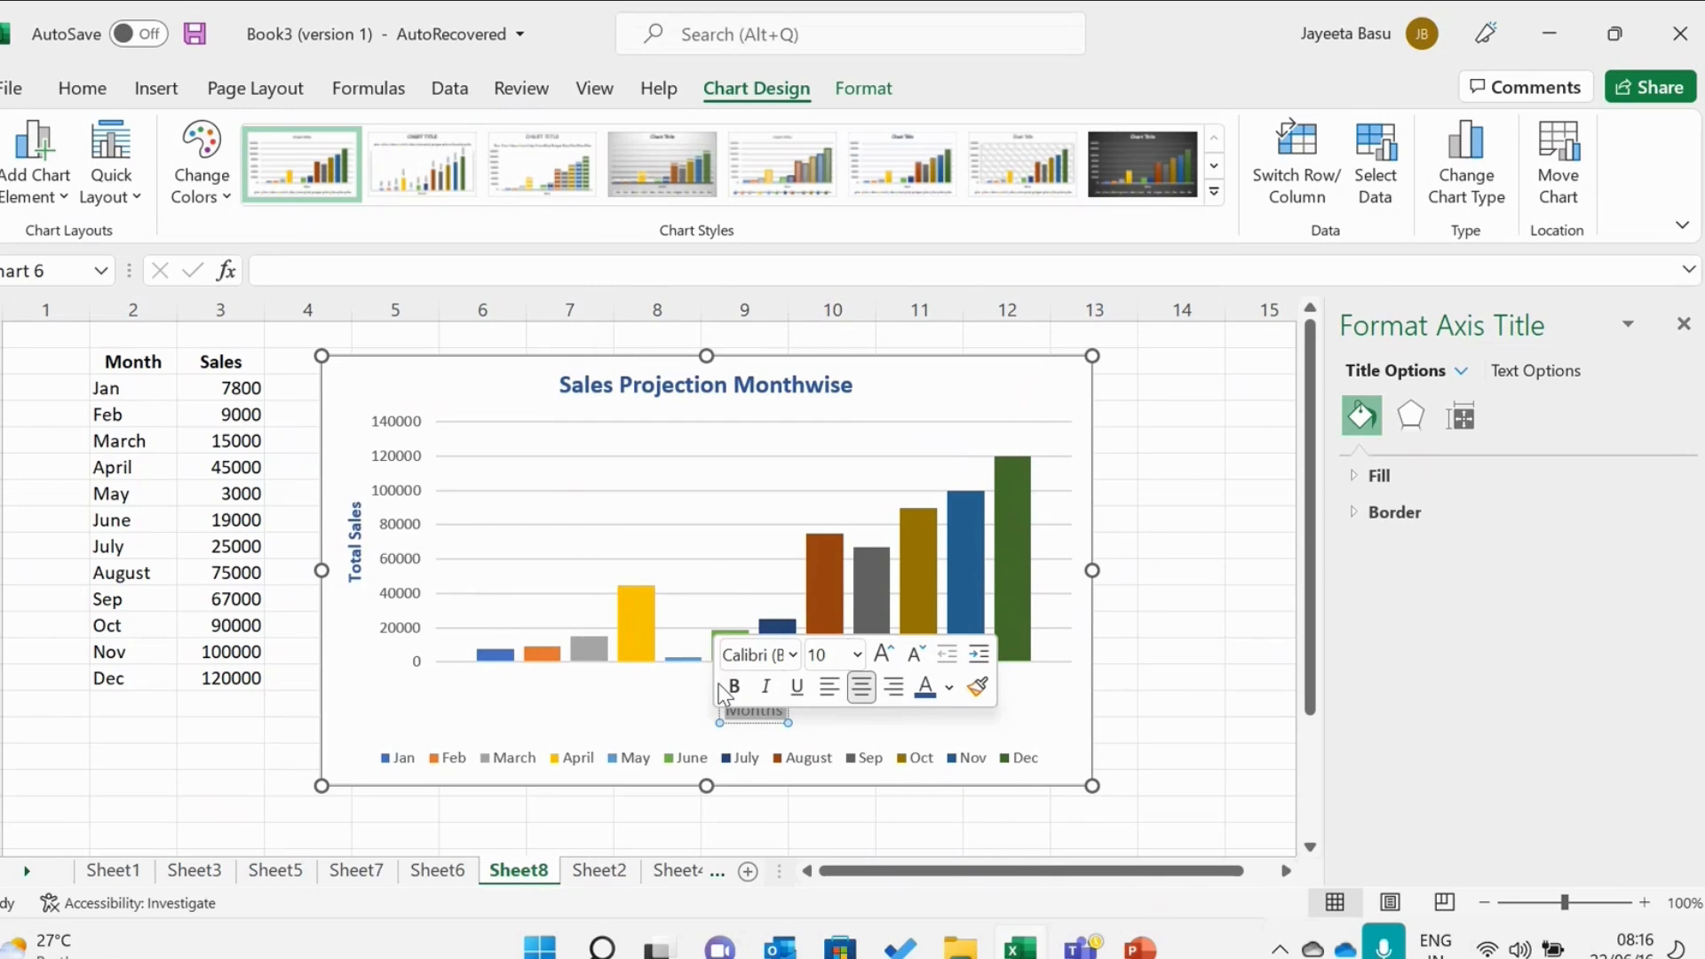
{"action": "left_click", "coordinate": [730, 686]}
{"action": "left_click", "coordinate": [1187, 663]}
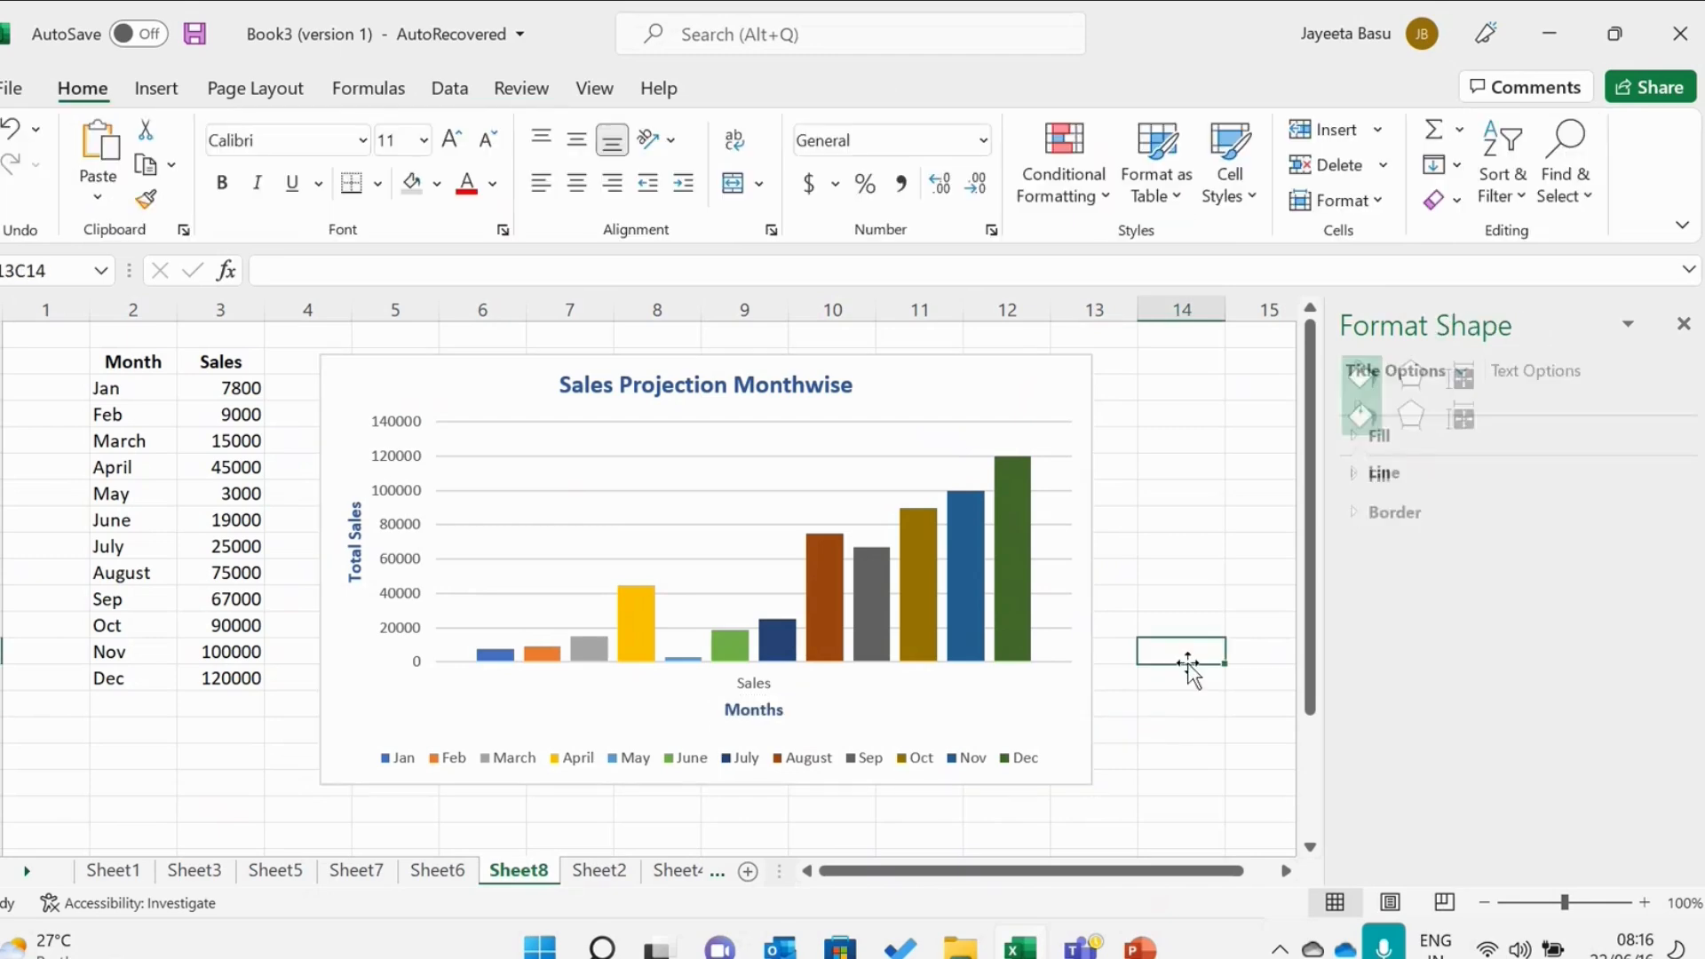
Open the horizontal axis formatting and set its axis type to automatically select based on data.
{"action": "left_click", "coordinate": [763, 689]}
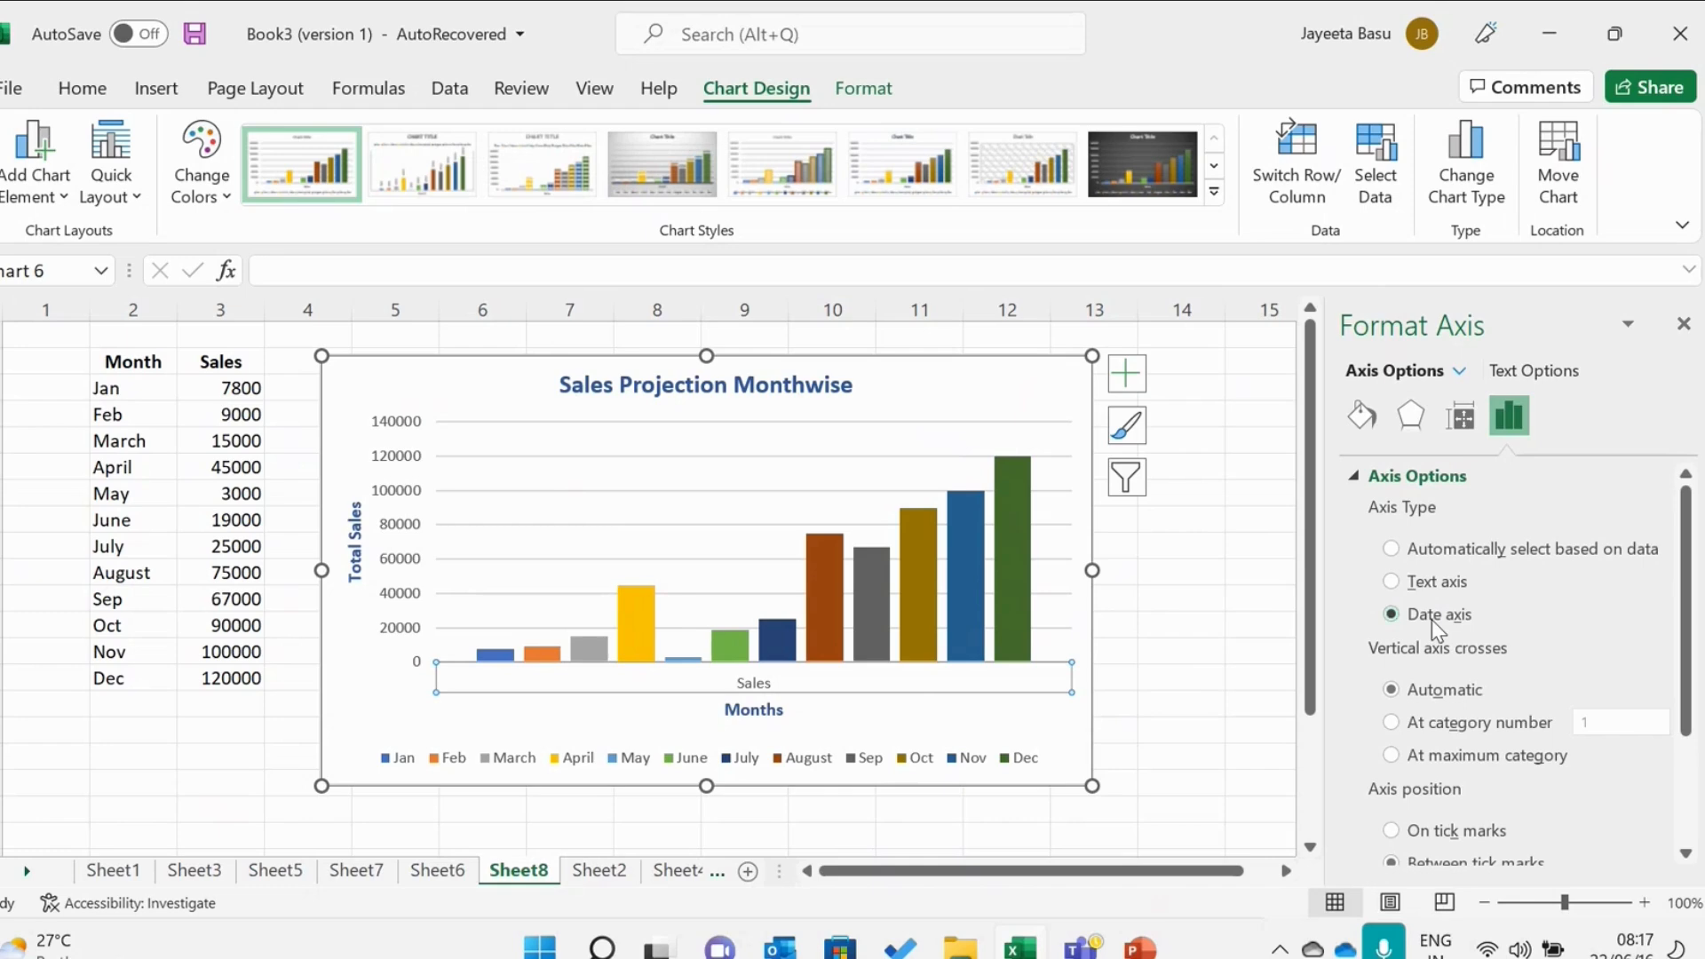
{"action": "left_click", "coordinate": [1442, 551]}
{"action": "scroll", "coordinate": [1528, 586], "scroll_direction": "down", "scroll_amount": 3}
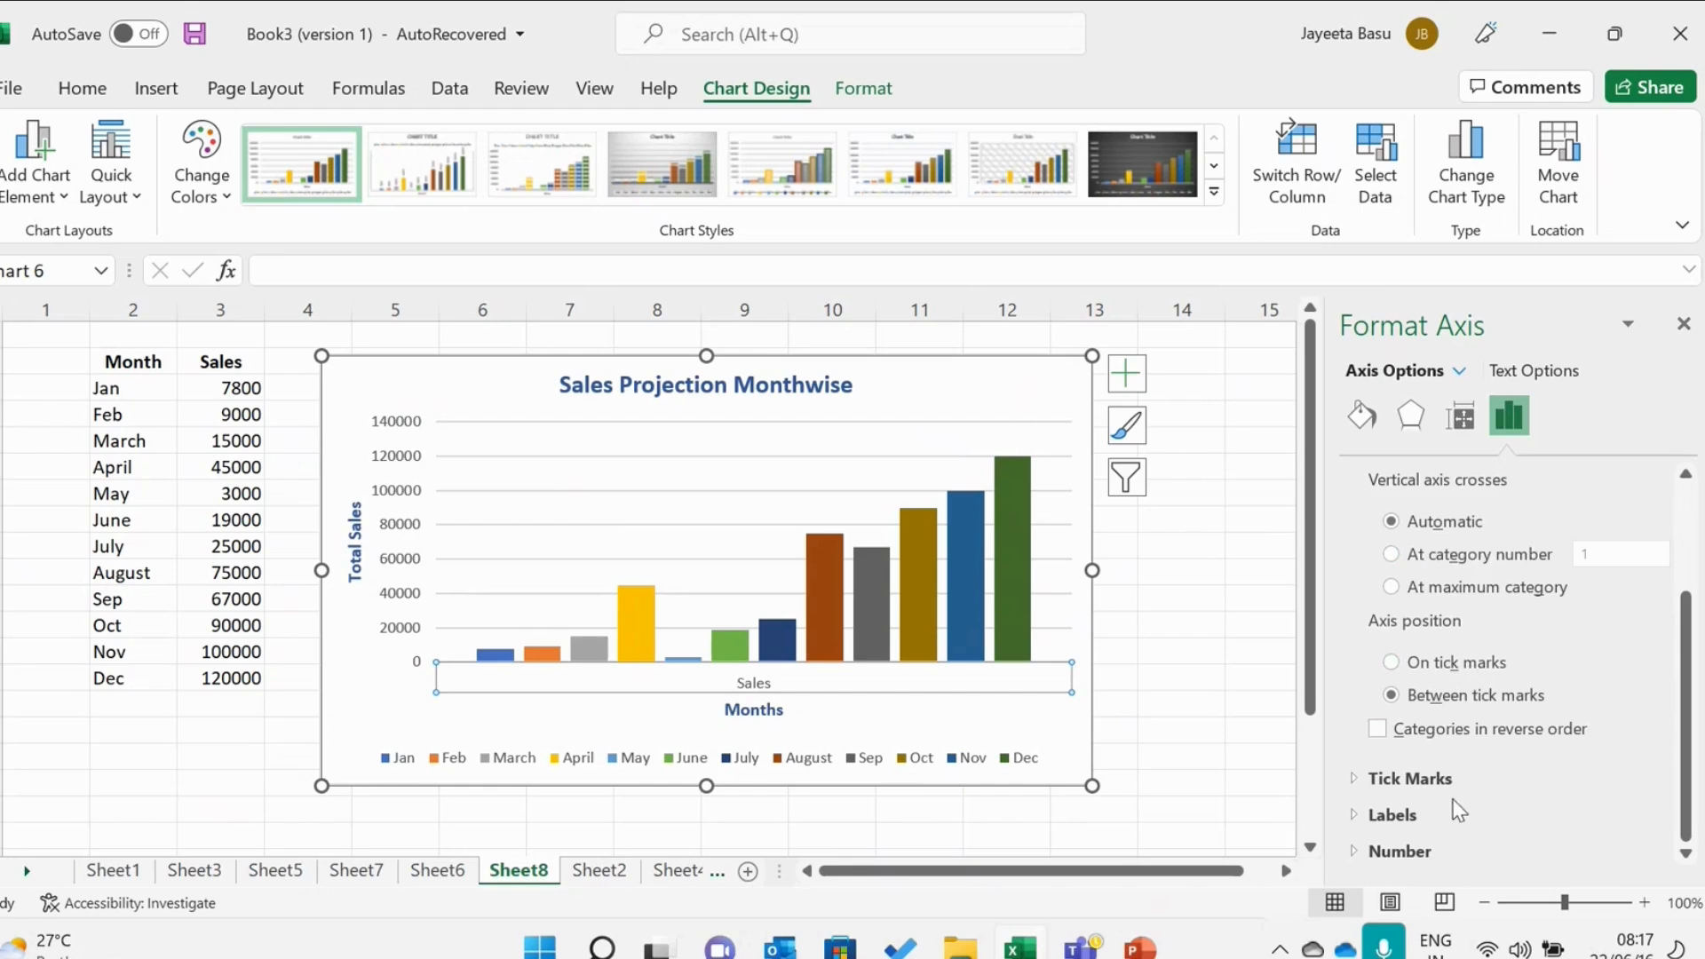
Expand and review the horizontal axis tick mark, label and number options.
{"action": "left_click", "coordinate": [1424, 780]}
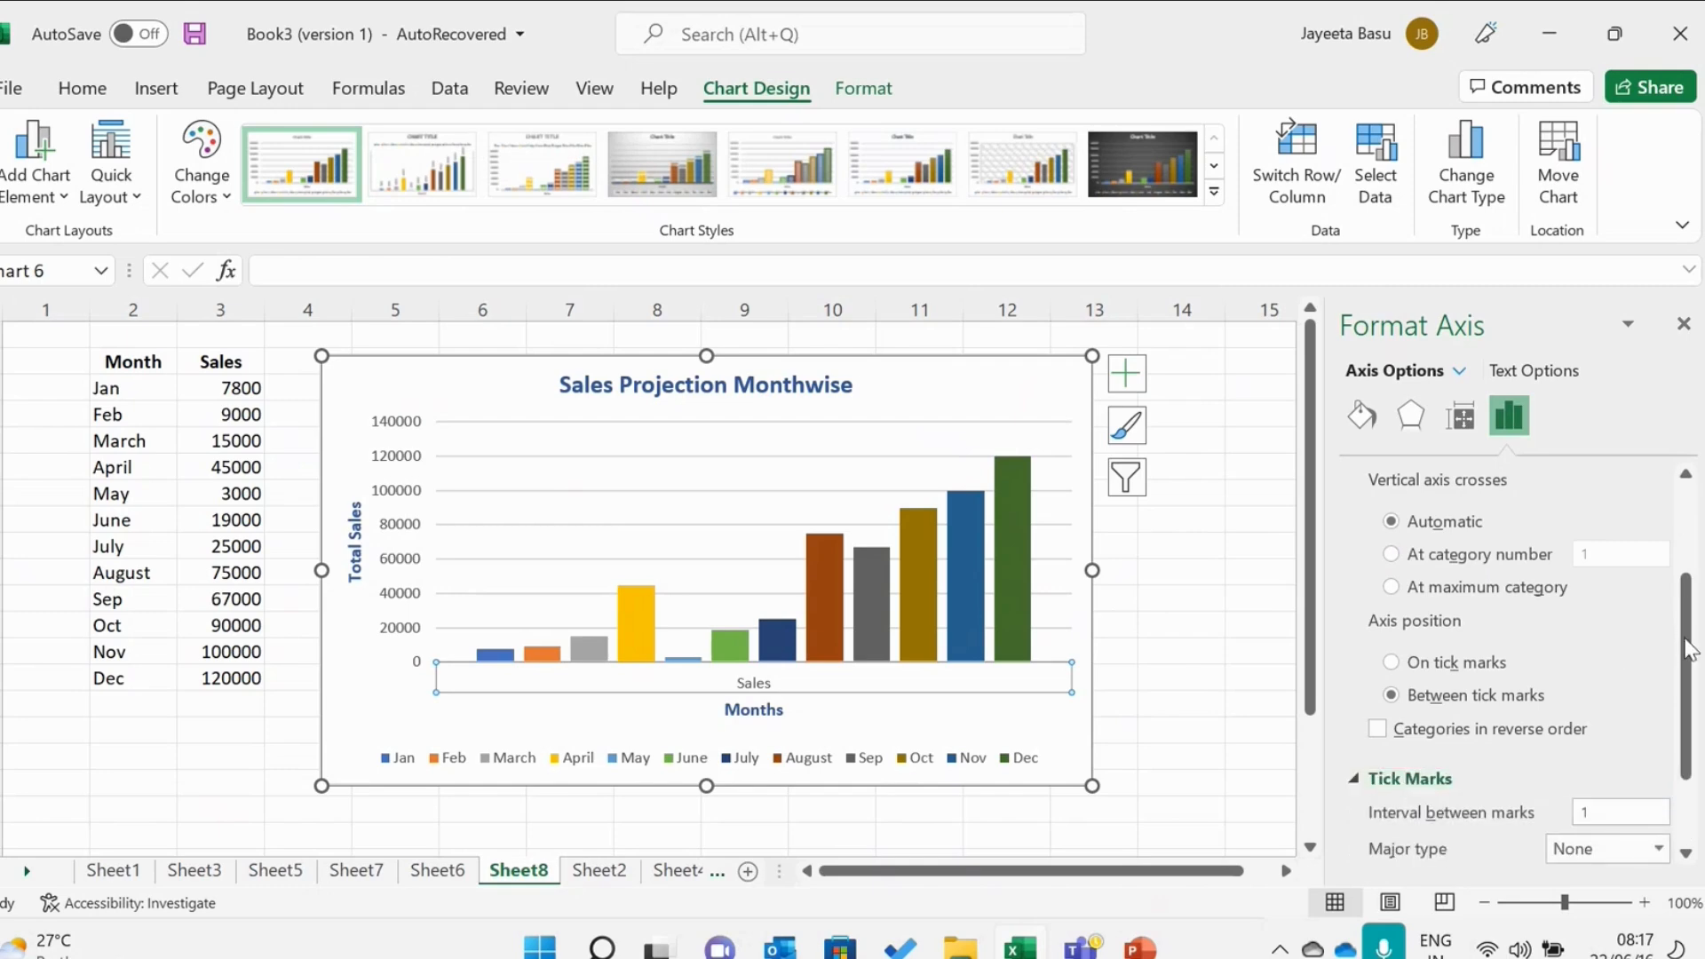
{"action": "right_click", "coordinate": [1689, 706]}
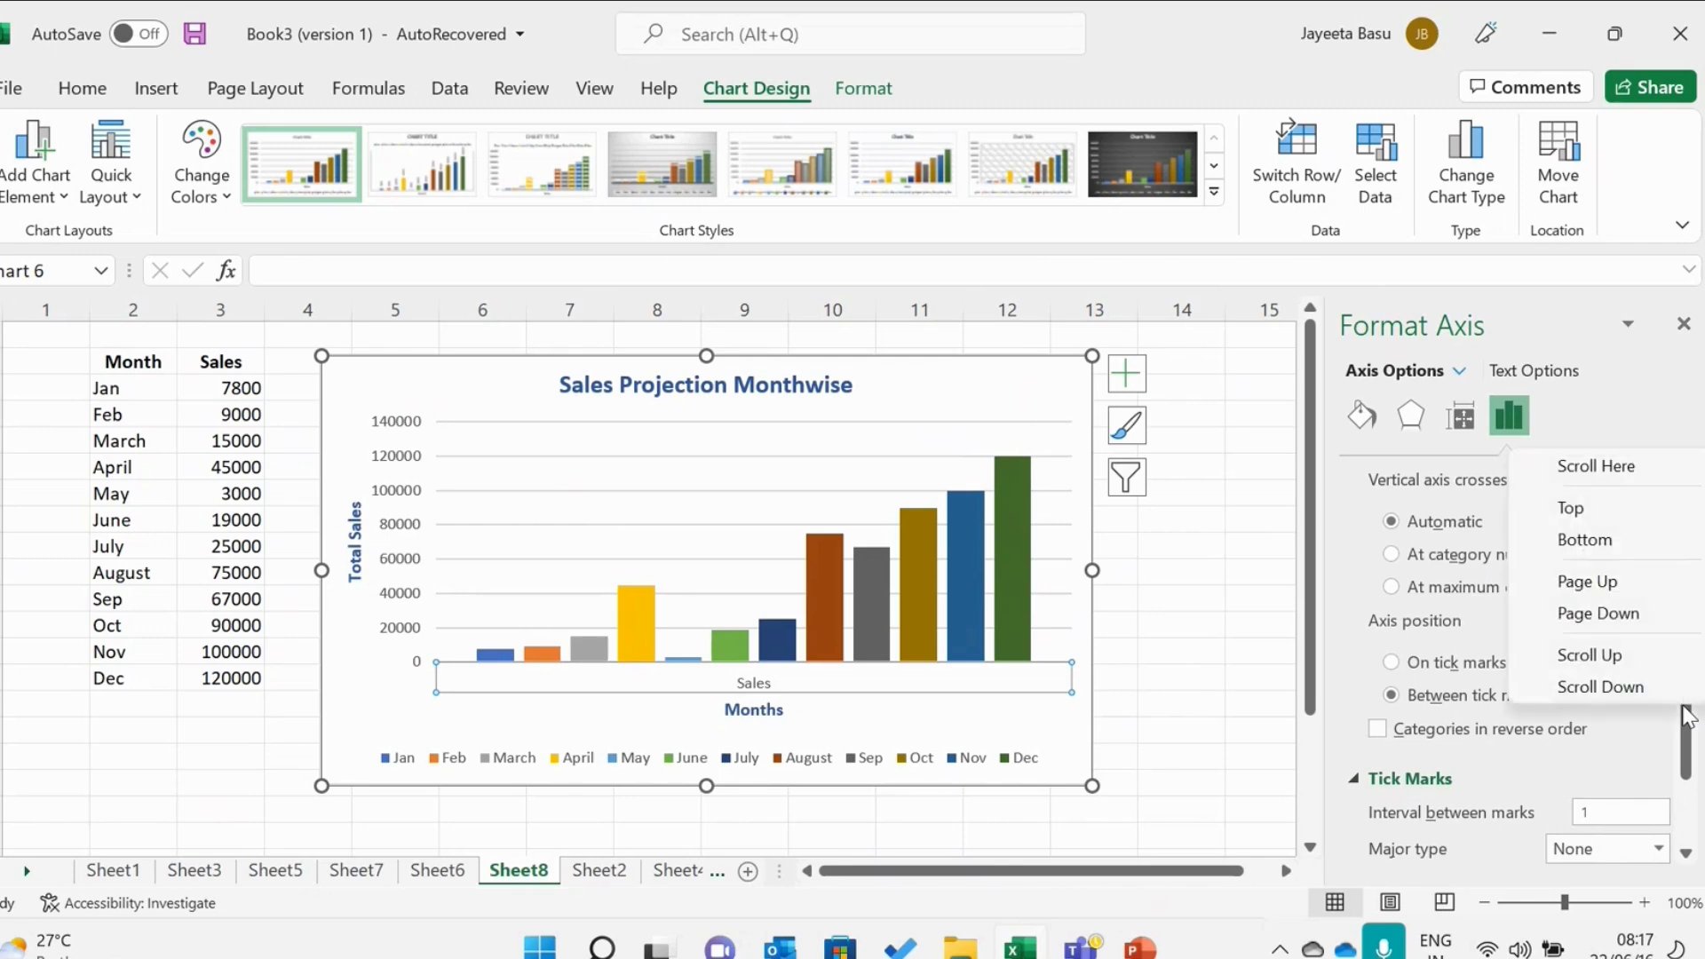
{"action": "left_click", "coordinate": [1689, 789]}
{"action": "left_click", "coordinate": [1451, 817]}
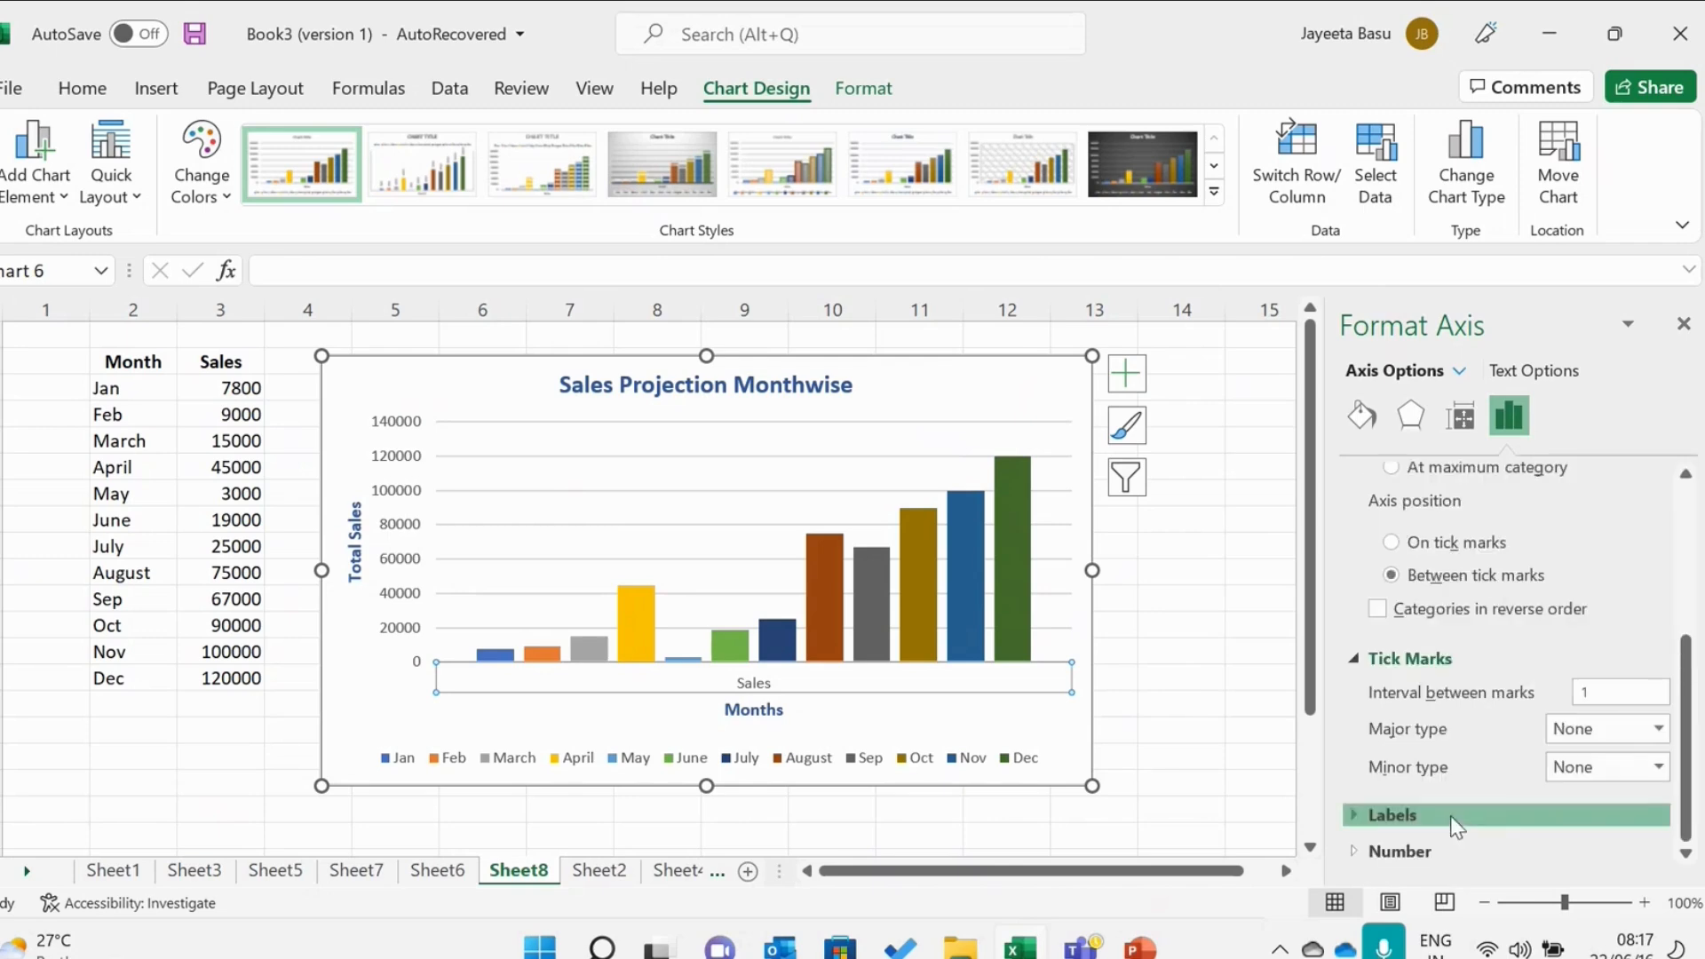
{"action": "left_click", "coordinate": [1690, 834]}
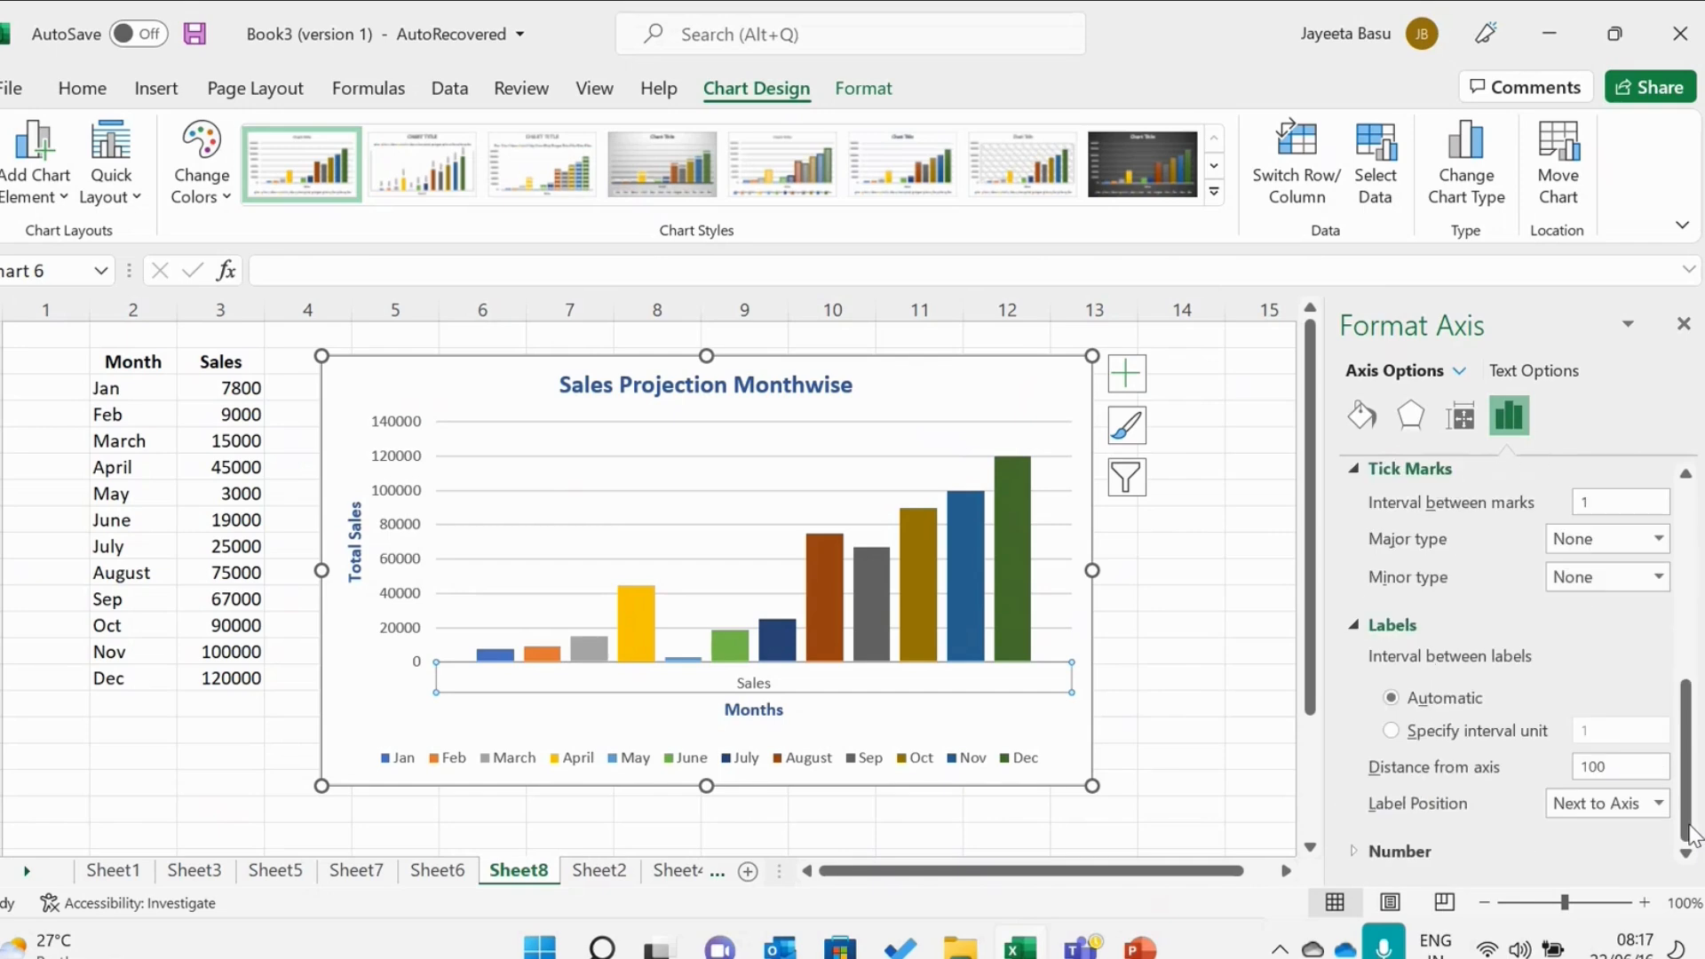
{"action": "left_click", "coordinate": [1399, 857]}
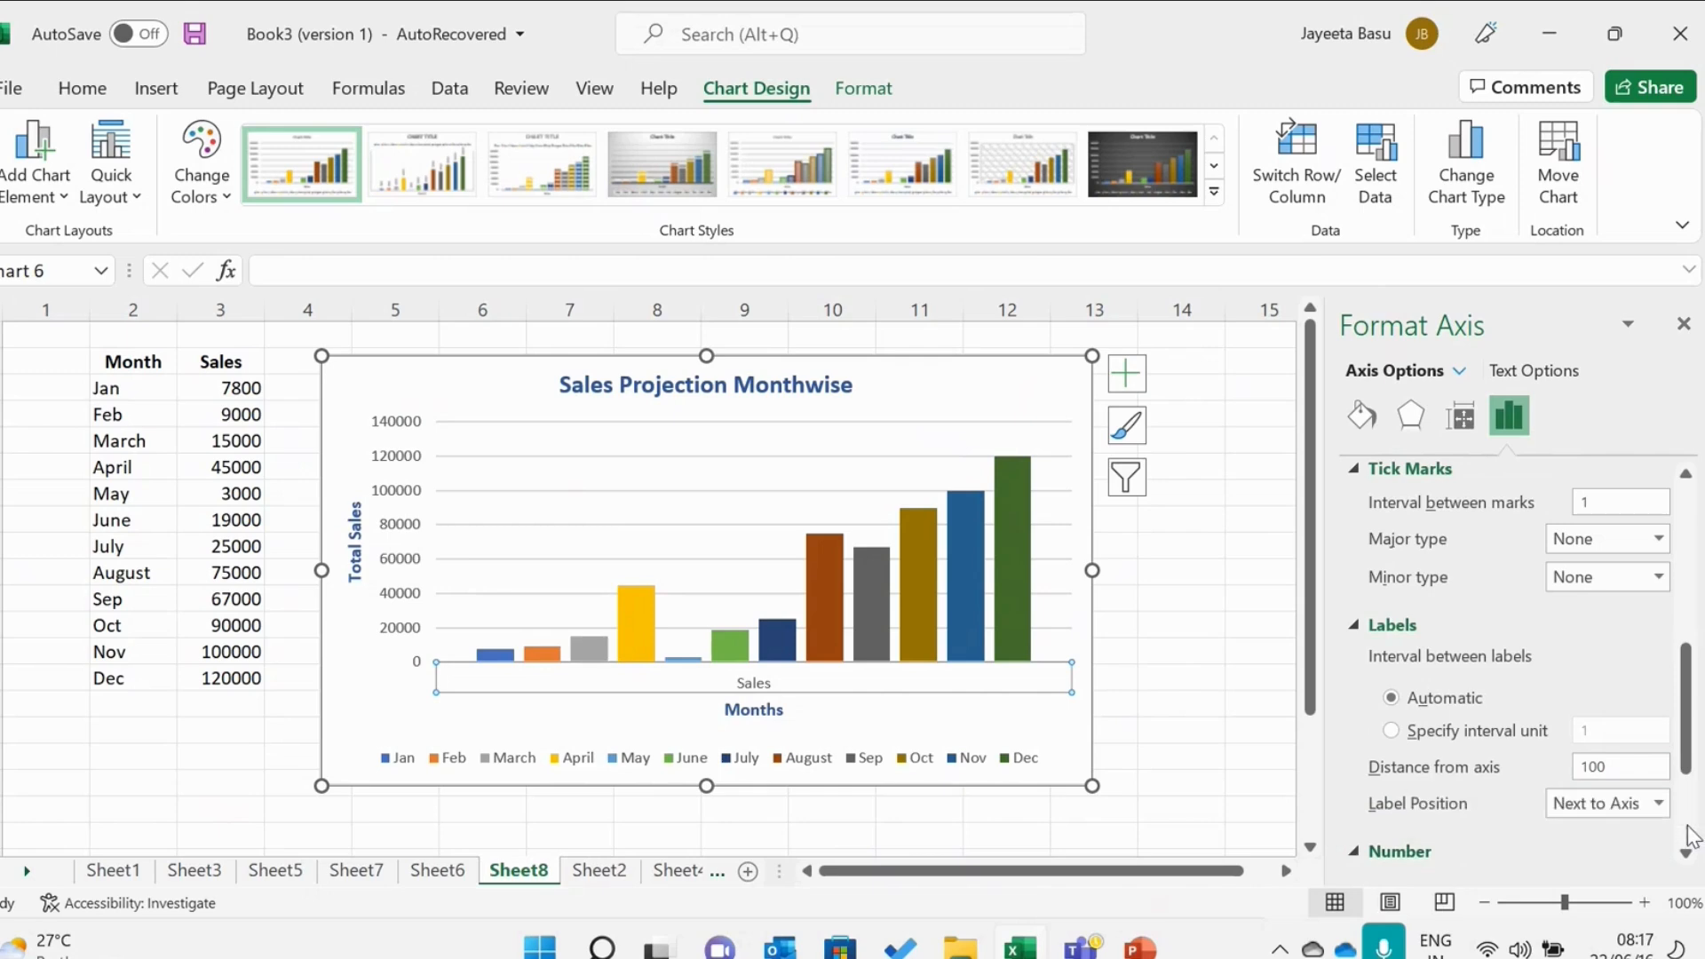
Review the horizontal axis pane's number, effects, alignment and fill options without changing them.
{"action": "left_click", "coordinate": [1691, 835]}
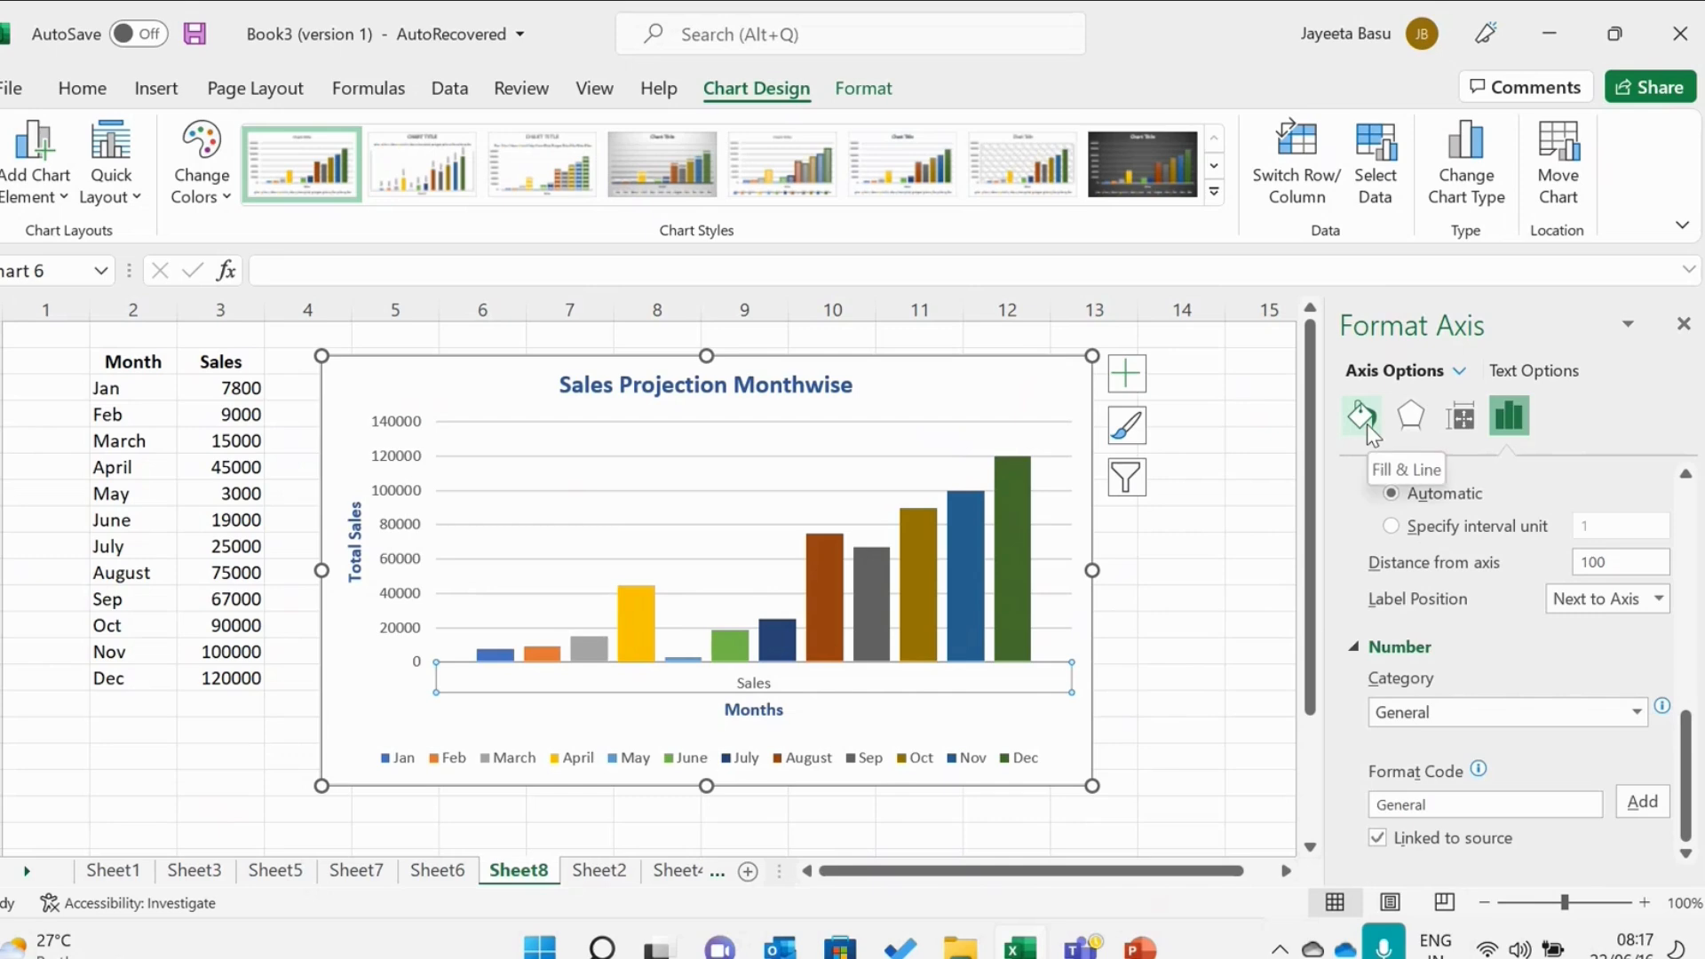
{"action": "left_click", "coordinate": [1402, 418]}
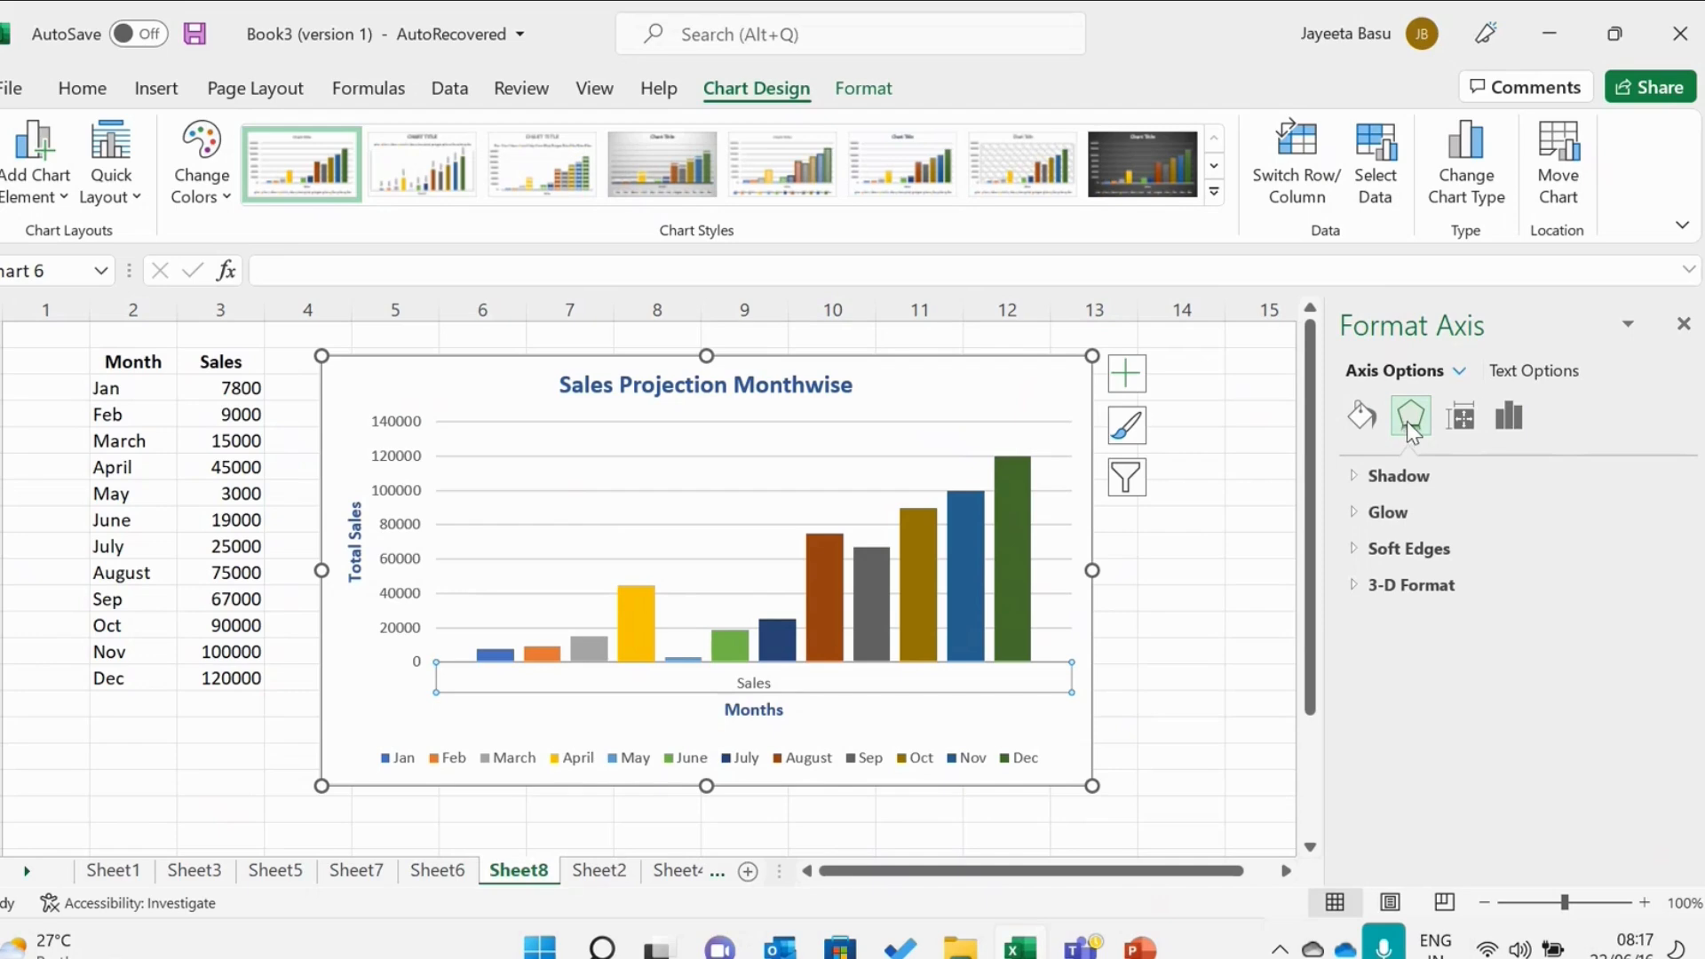
{"action": "left_click", "coordinate": [1460, 416]}
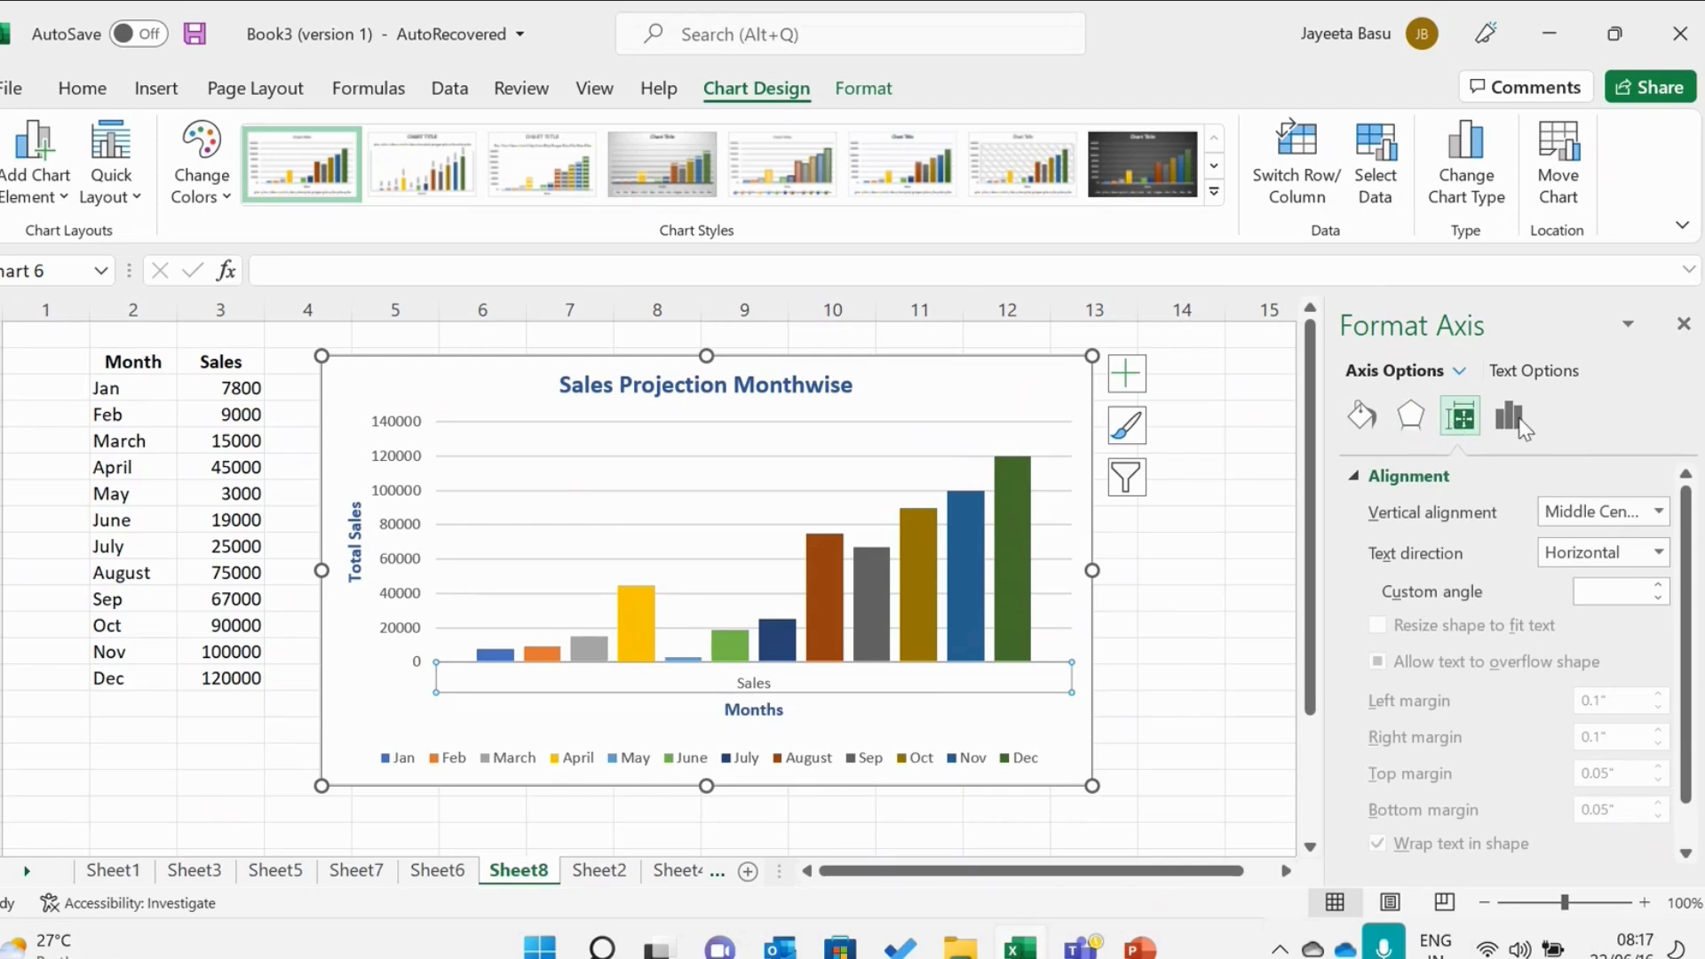
{"action": "scroll", "coordinate": [1690, 564], "scroll_direction": "down", "scroll_amount": 1}
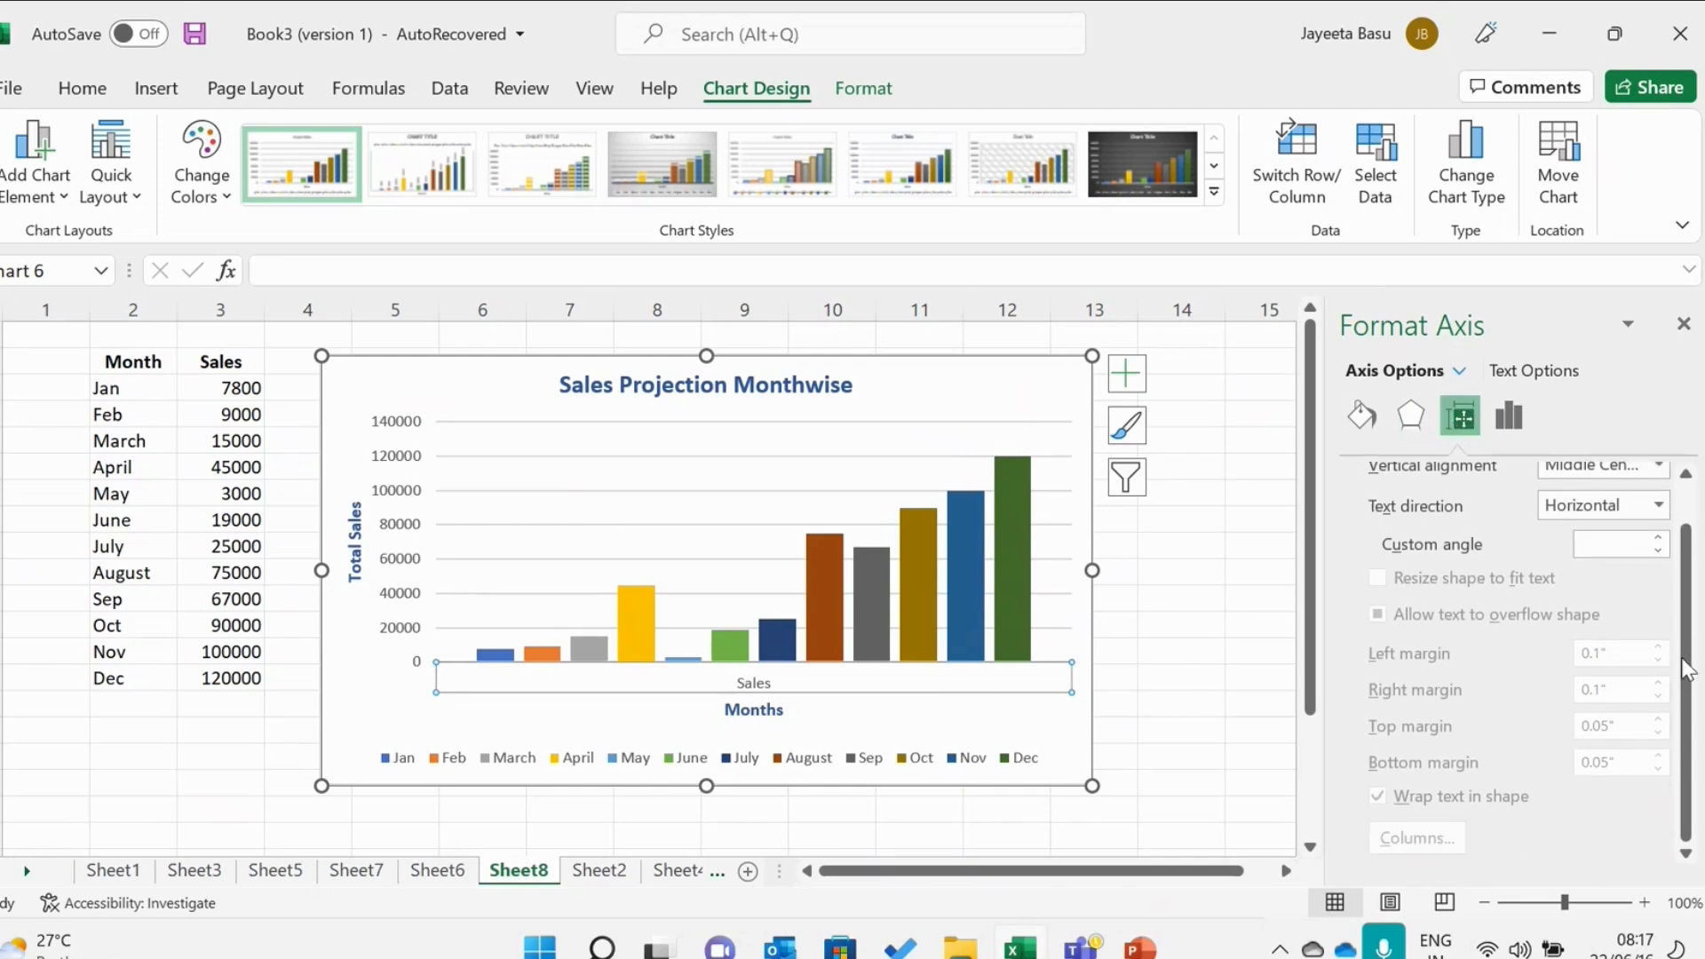
{"action": "scroll", "coordinate": [1691, 564], "scroll_direction": "up", "scroll_amount": 1}
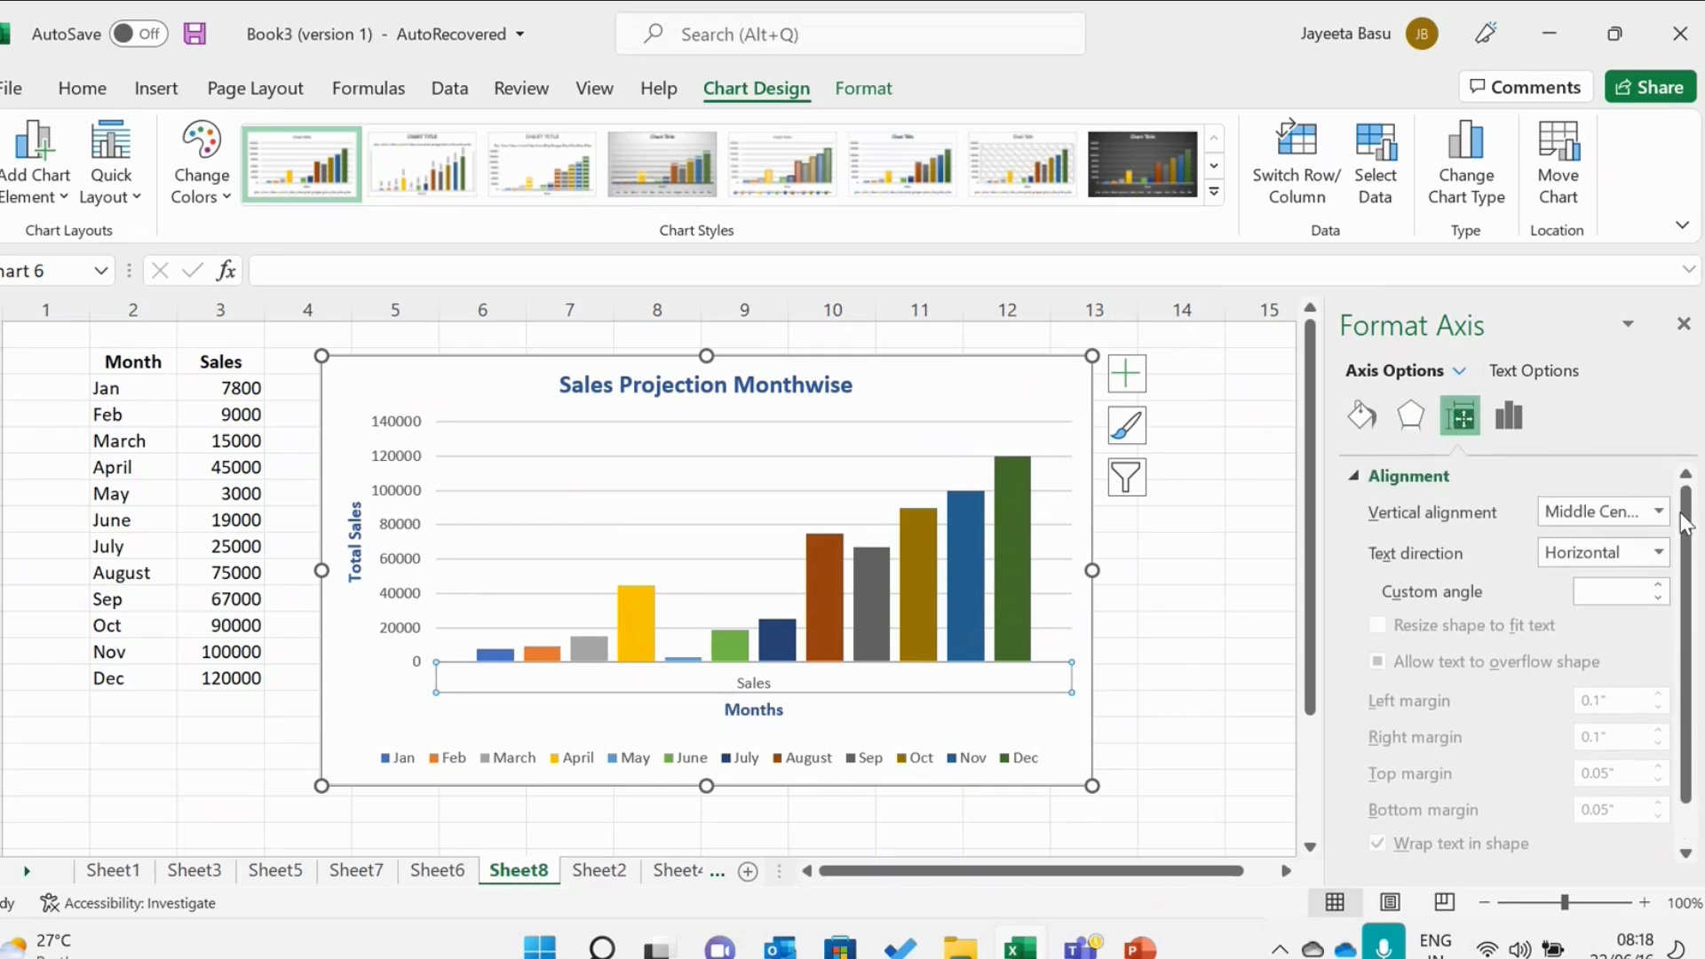
{"action": "left_click", "coordinate": [1363, 416]}
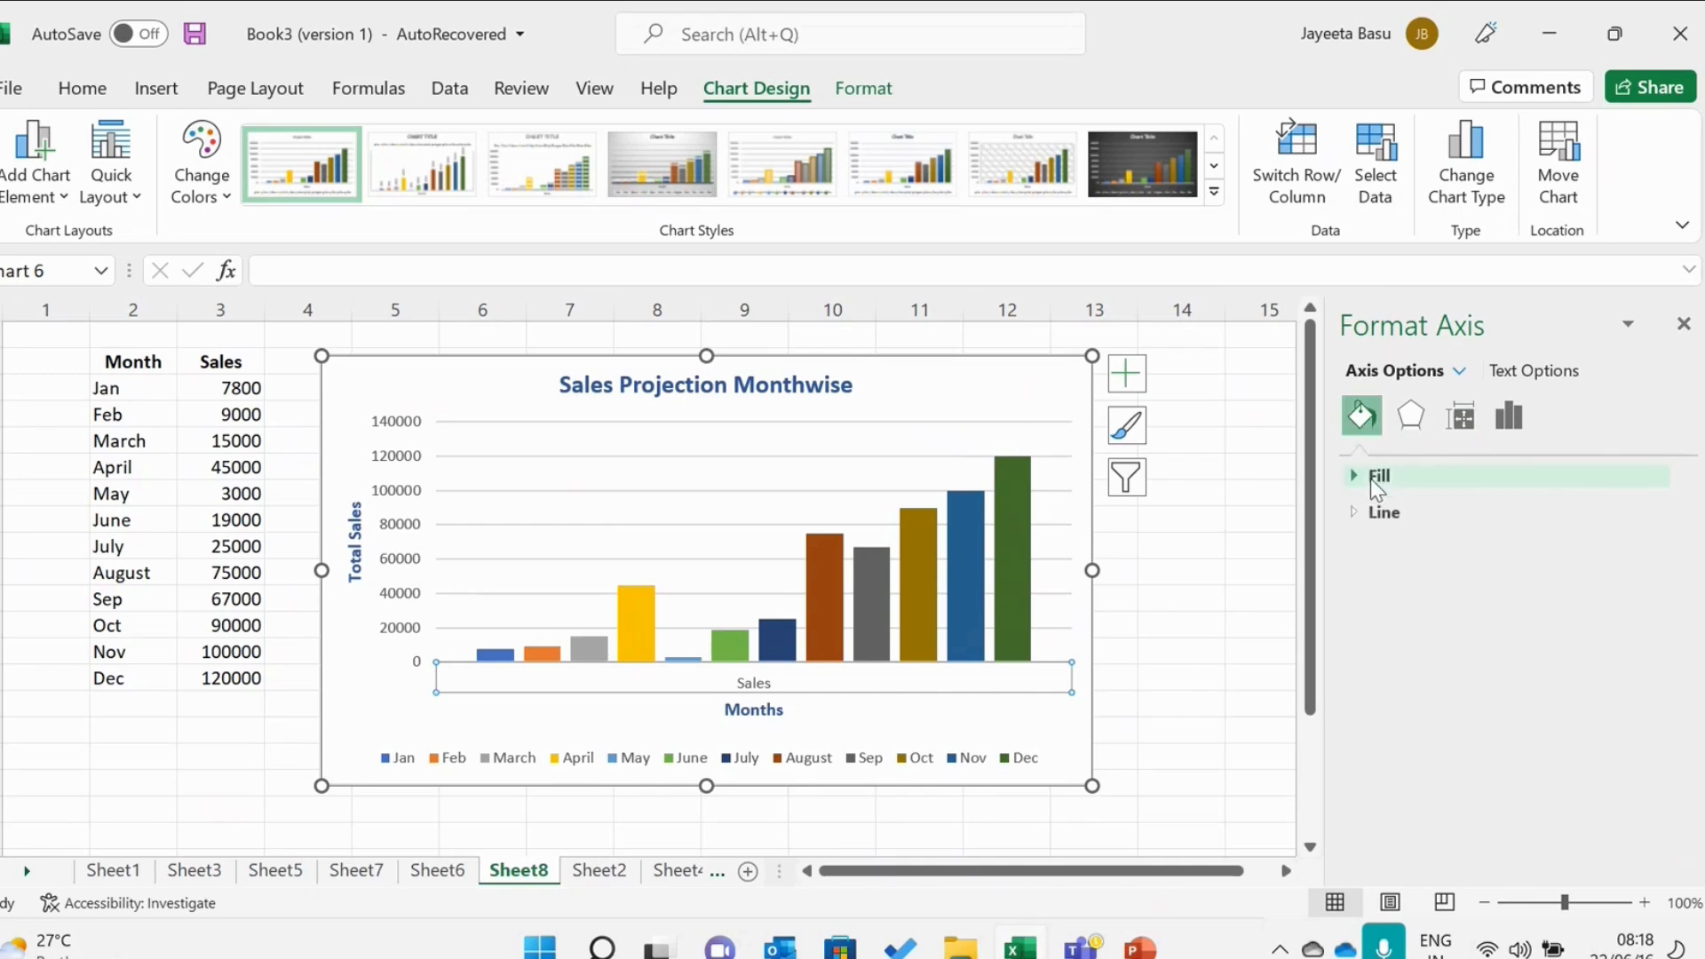
{"action": "left_click", "coordinate": [1372, 478]}
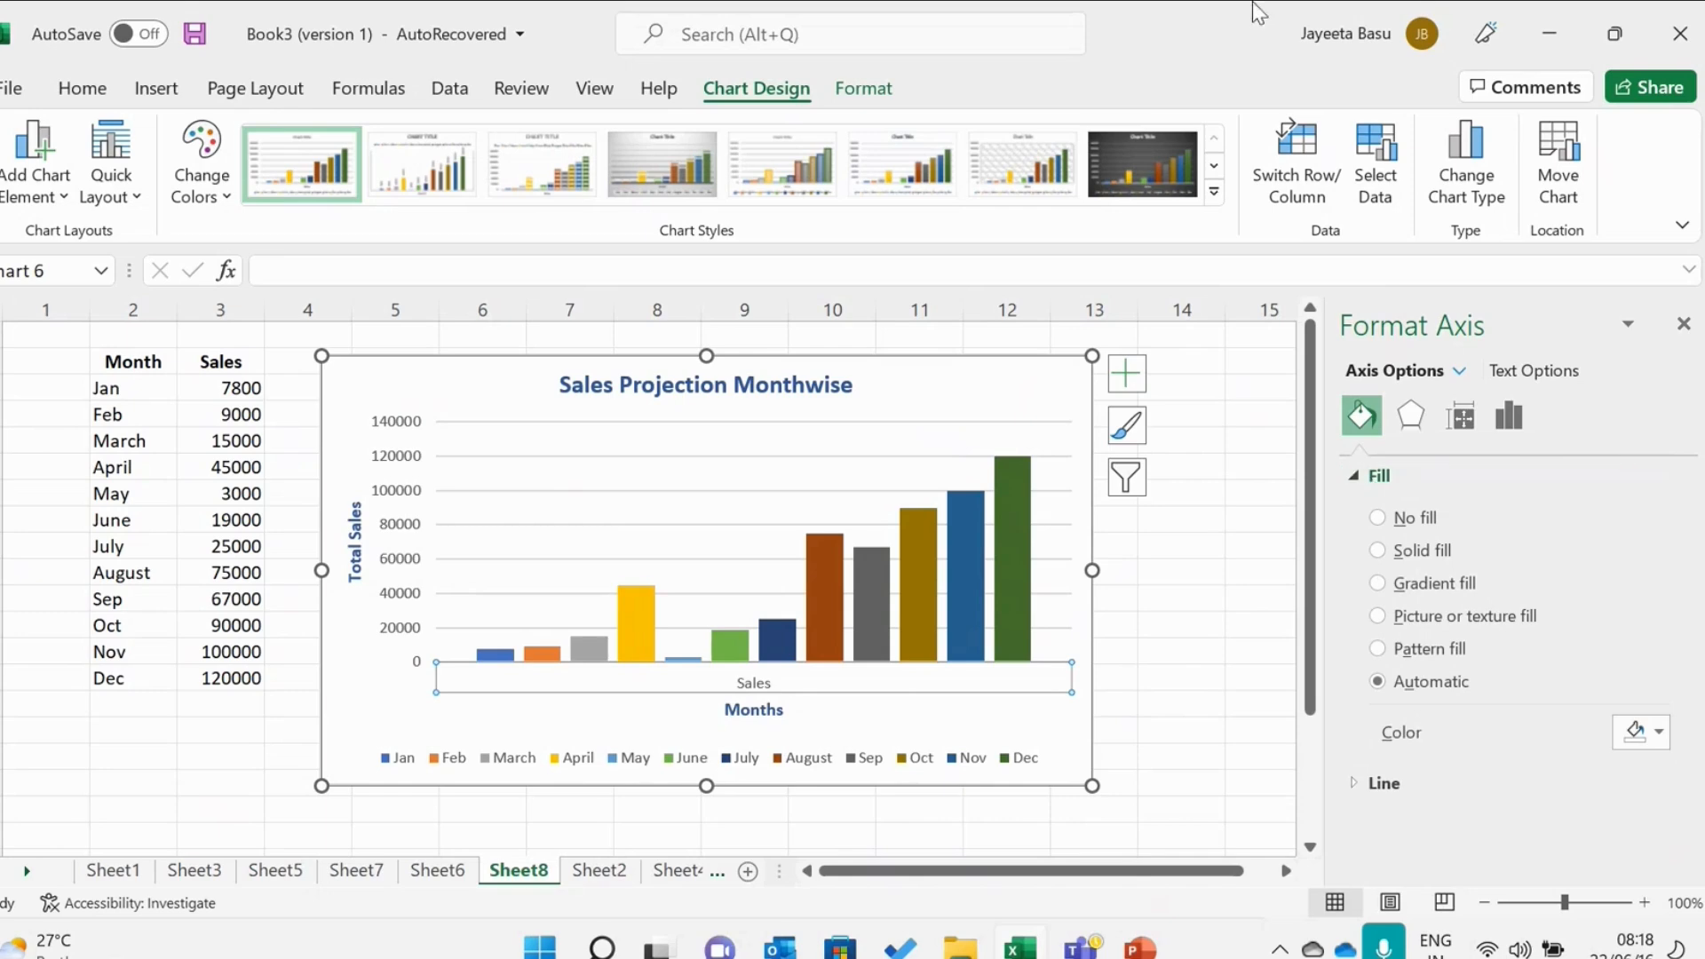
Switch the chart's rows and columns, then switch them back to the original layout.
{"action": "left_click", "coordinate": [1316, 197]}
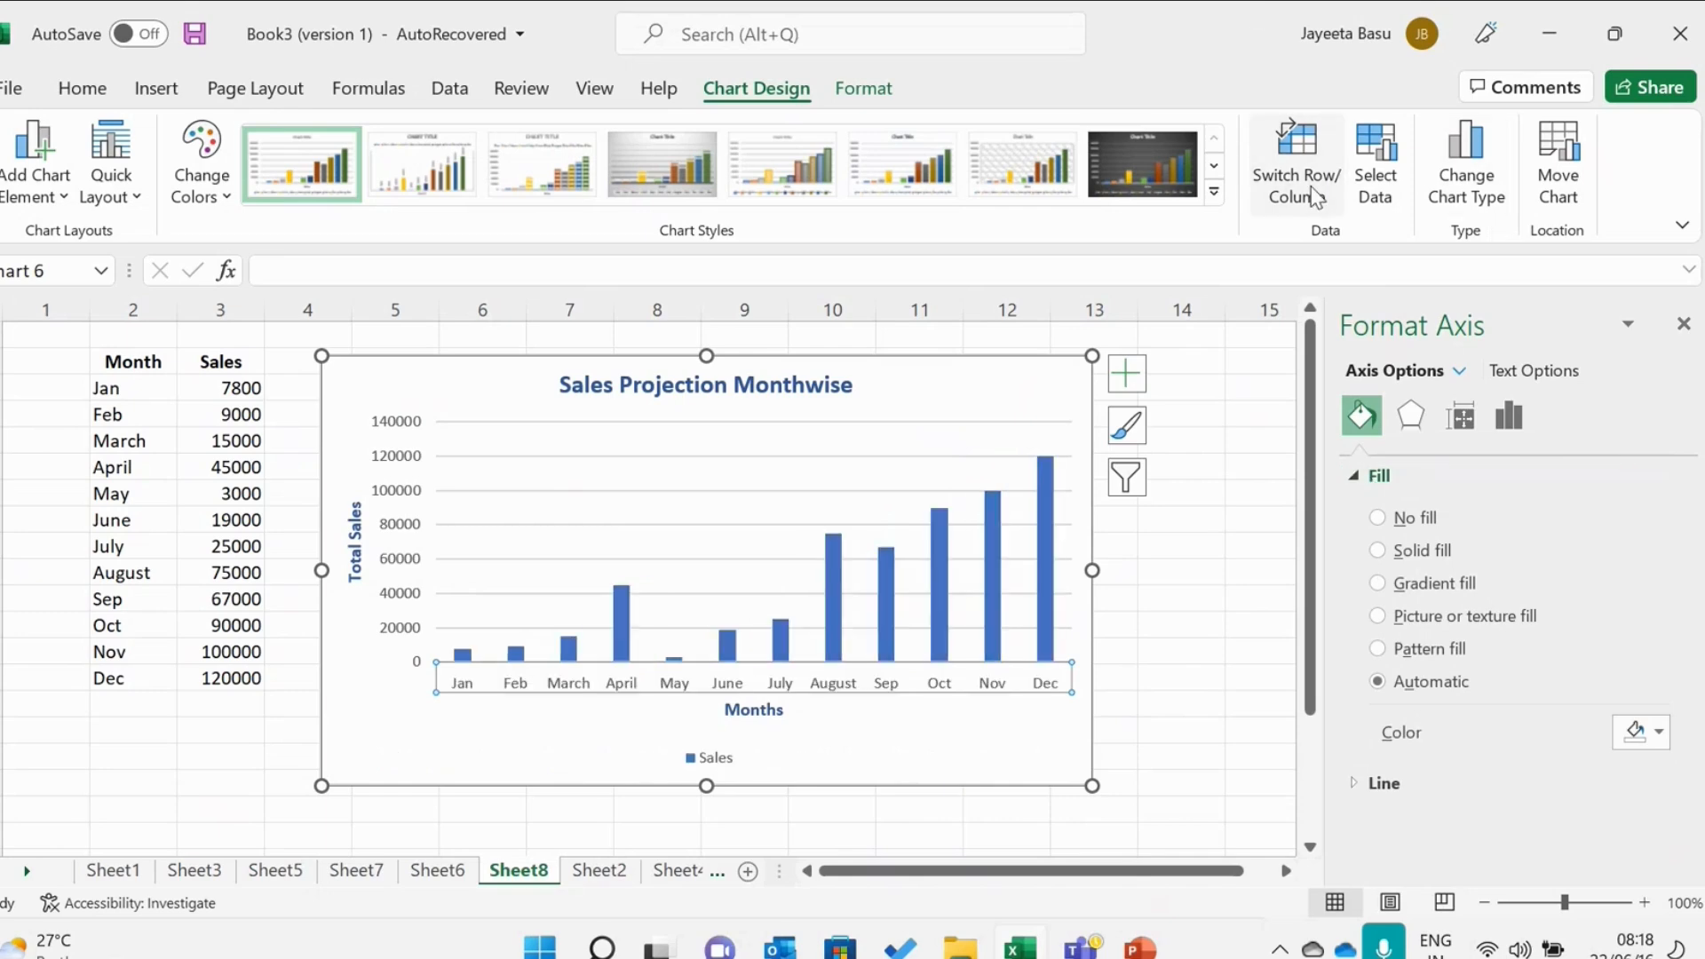
{"action": "left_click", "coordinate": [1316, 197]}
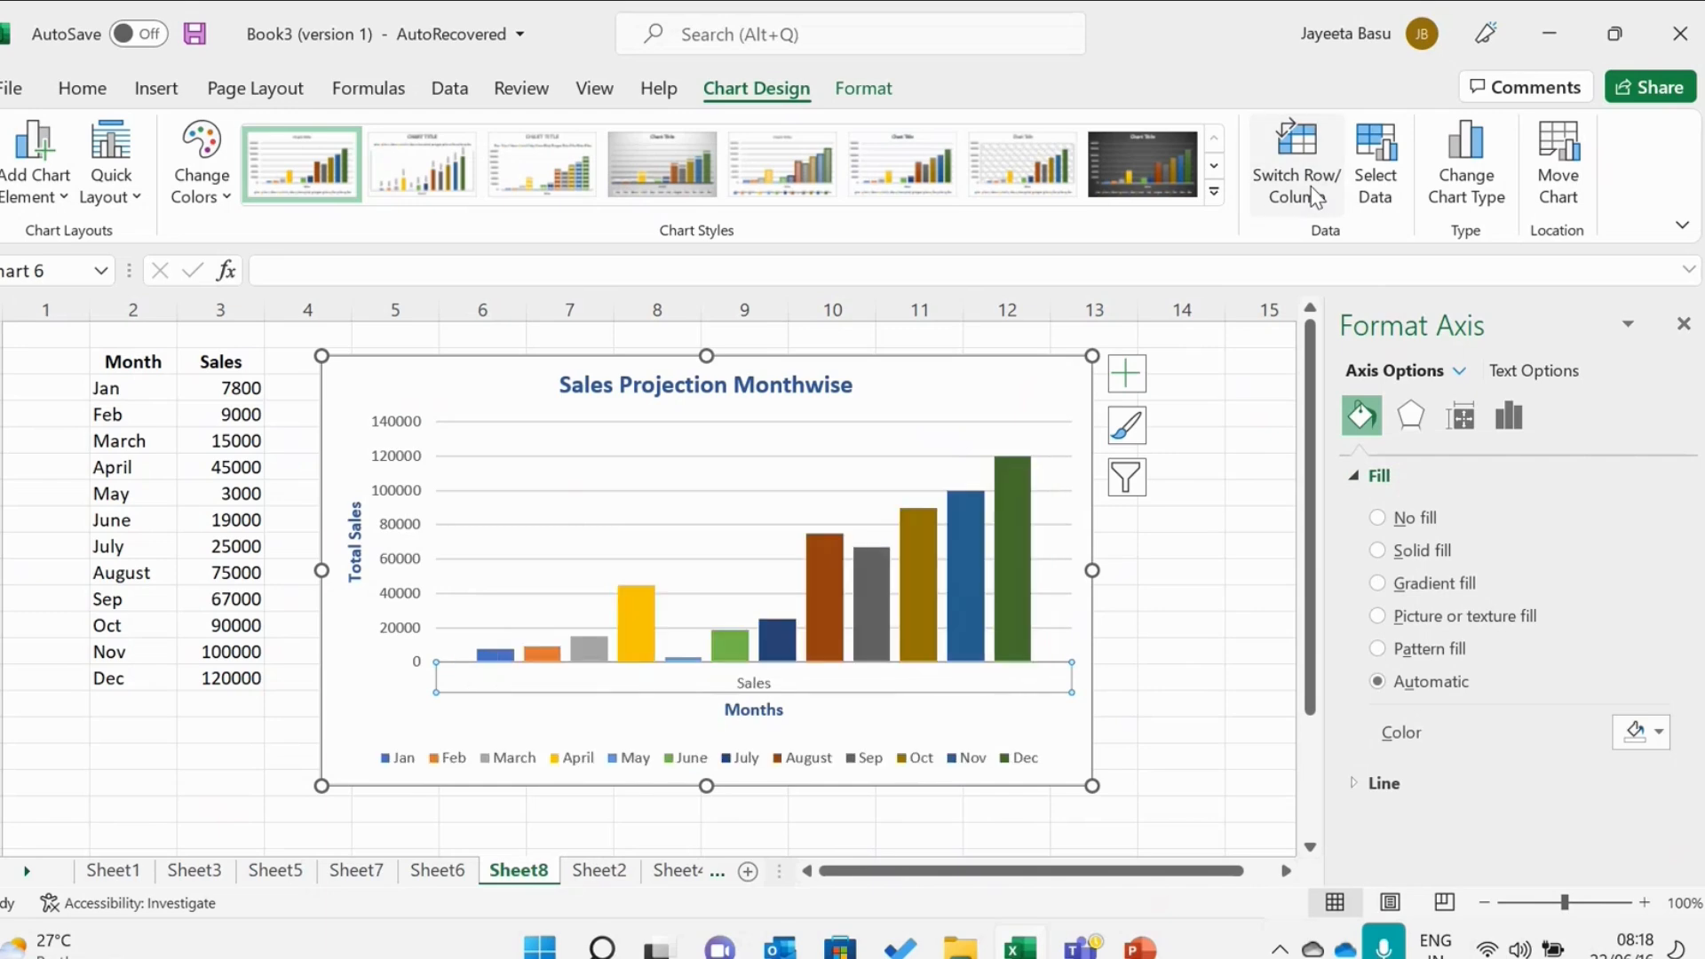
Open the chart's data source and chart type dialogs to review them, closing both without changes.
{"action": "left_click", "coordinate": [1378, 193]}
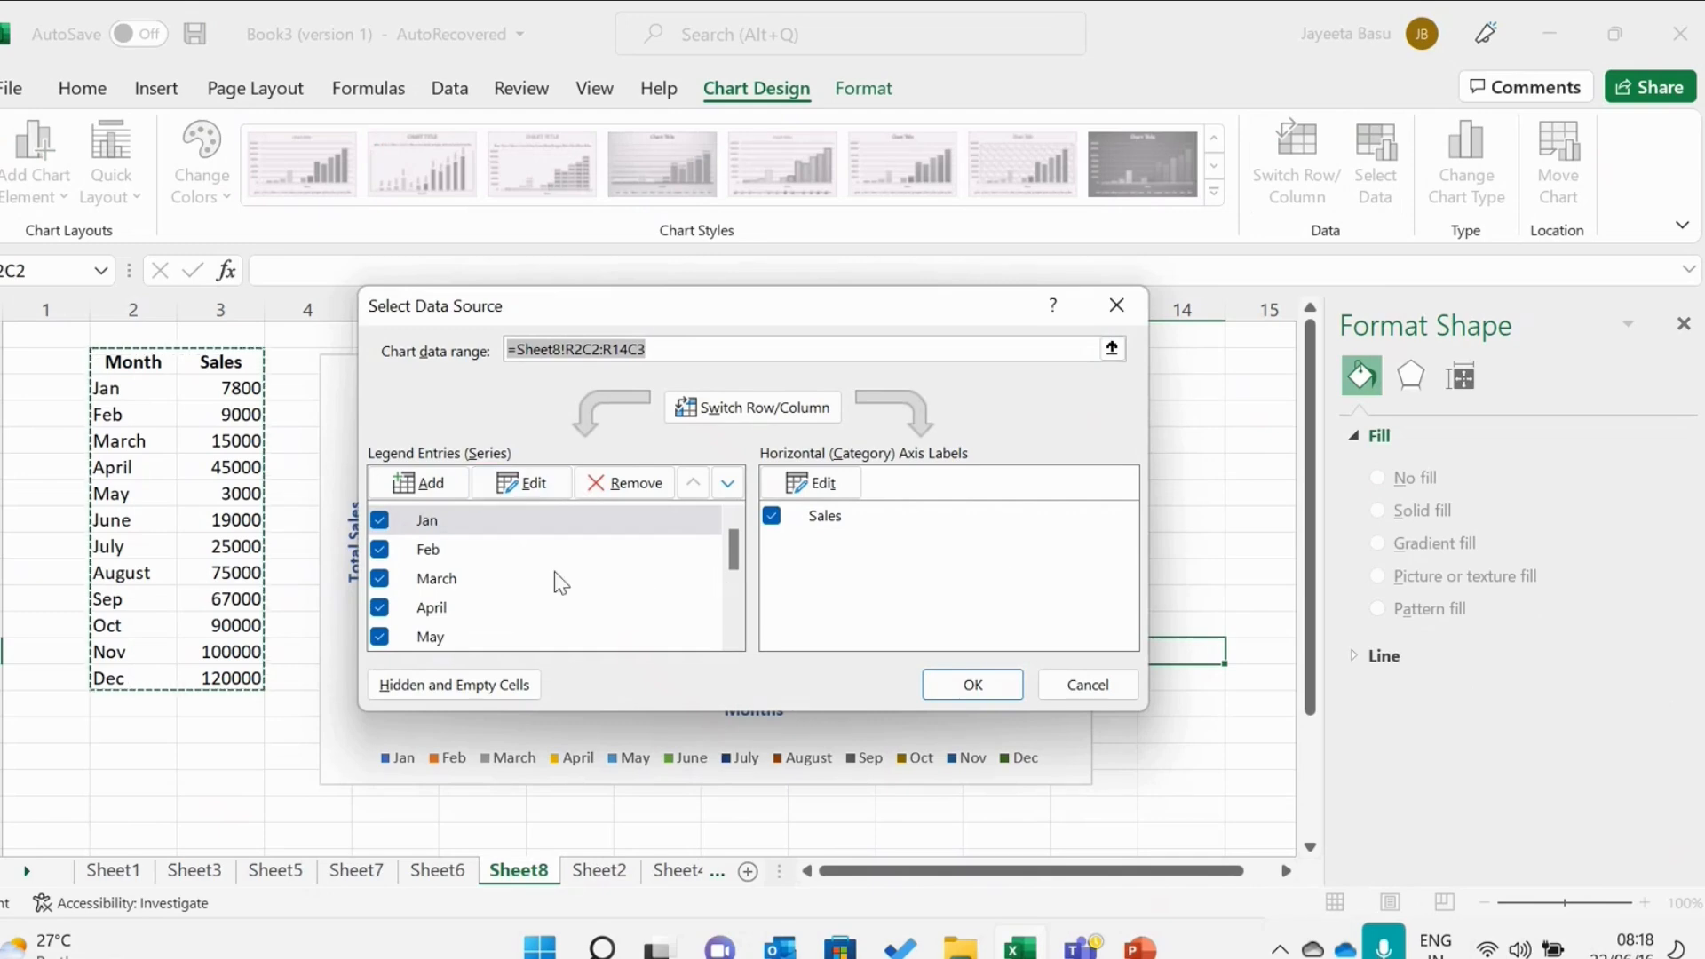
{"action": "left_click", "coordinate": [966, 685]}
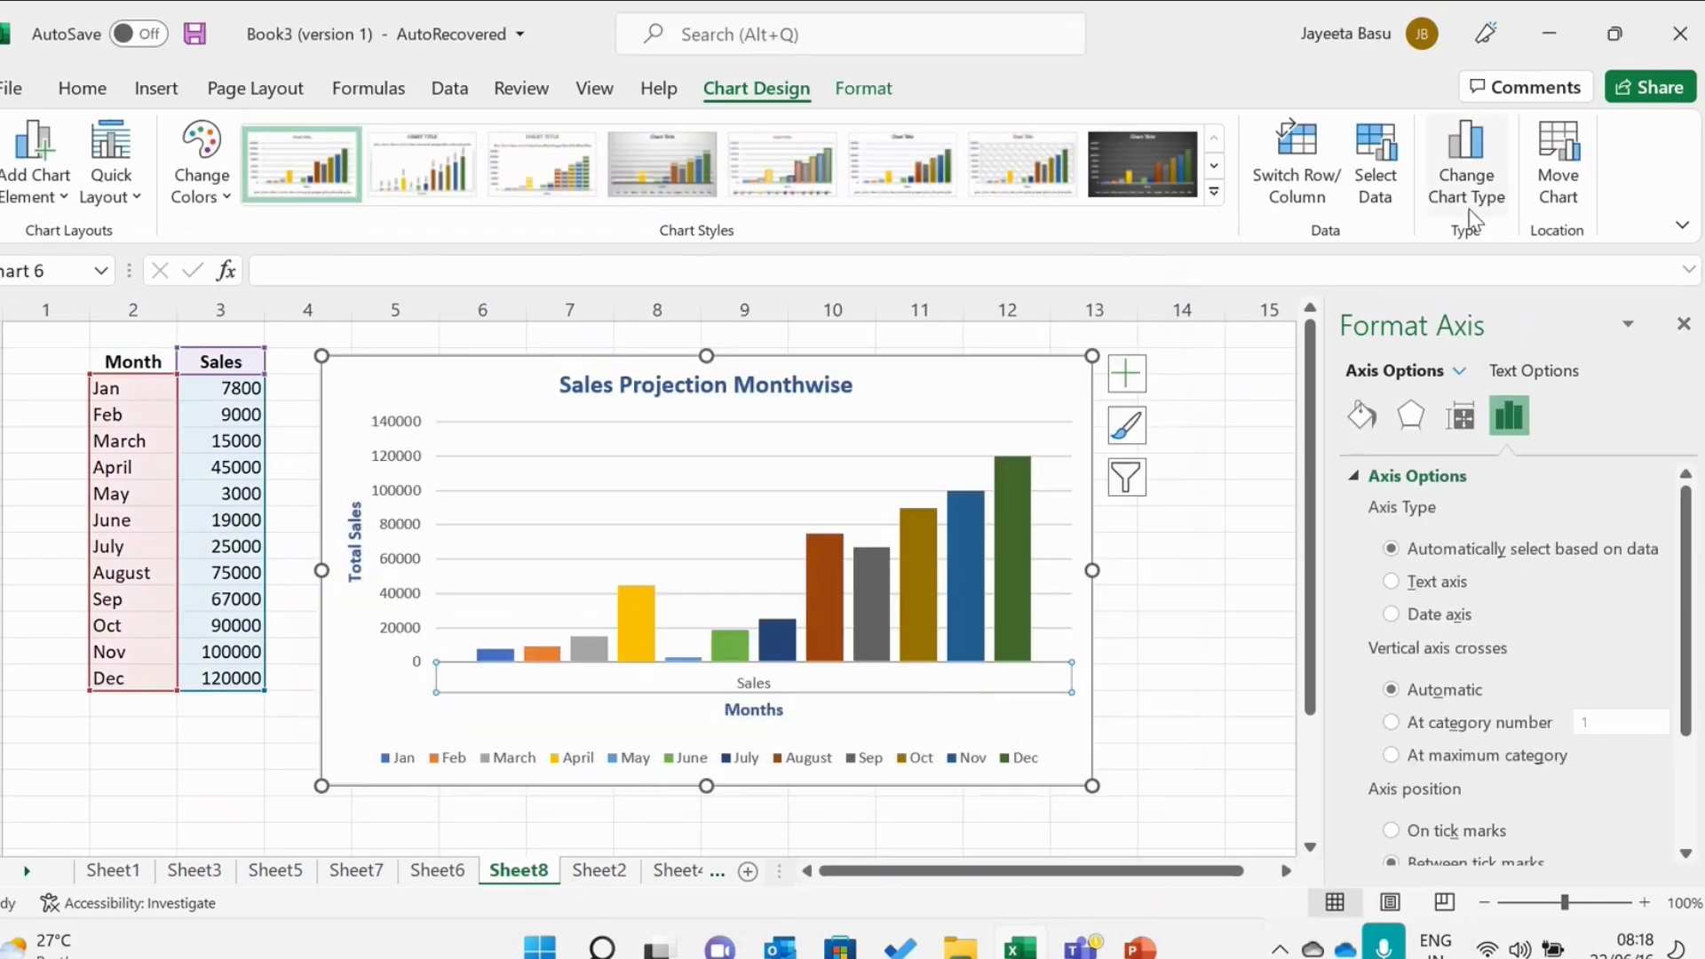
{"action": "left_click", "coordinate": [1469, 210]}
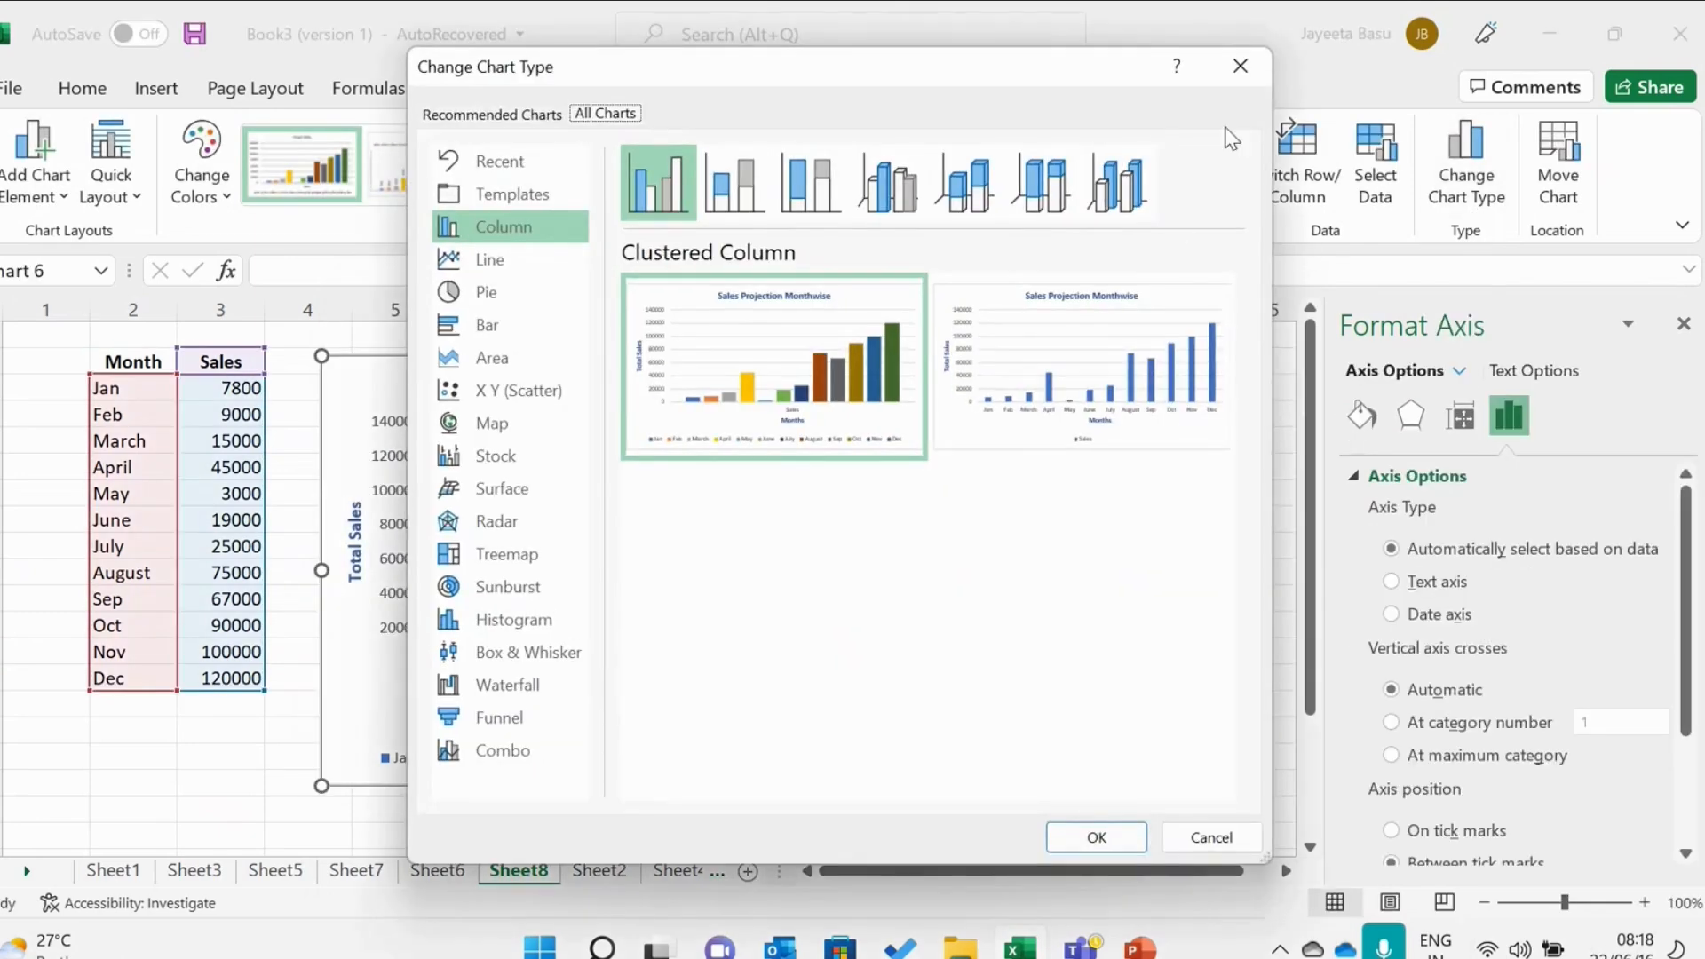
{"action": "left_click", "coordinate": [1244, 64]}
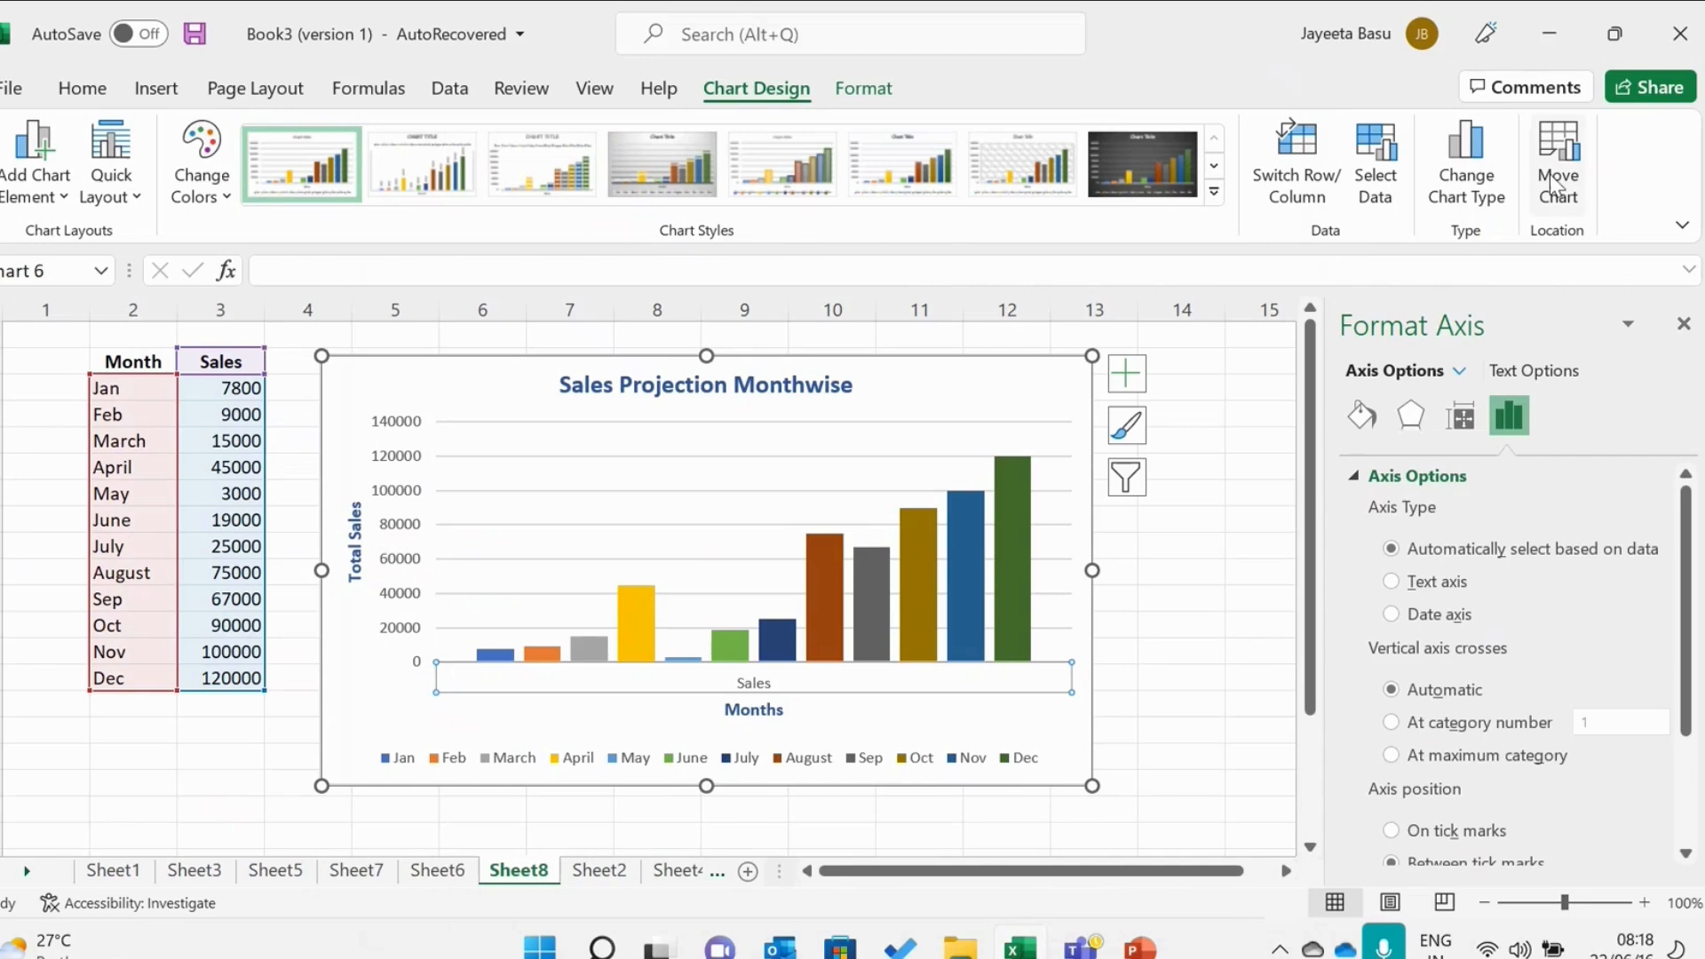
Browse the Add Chart Element and Quick Layout options without applying any of them.
{"action": "left_click", "coordinate": [72, 163]}
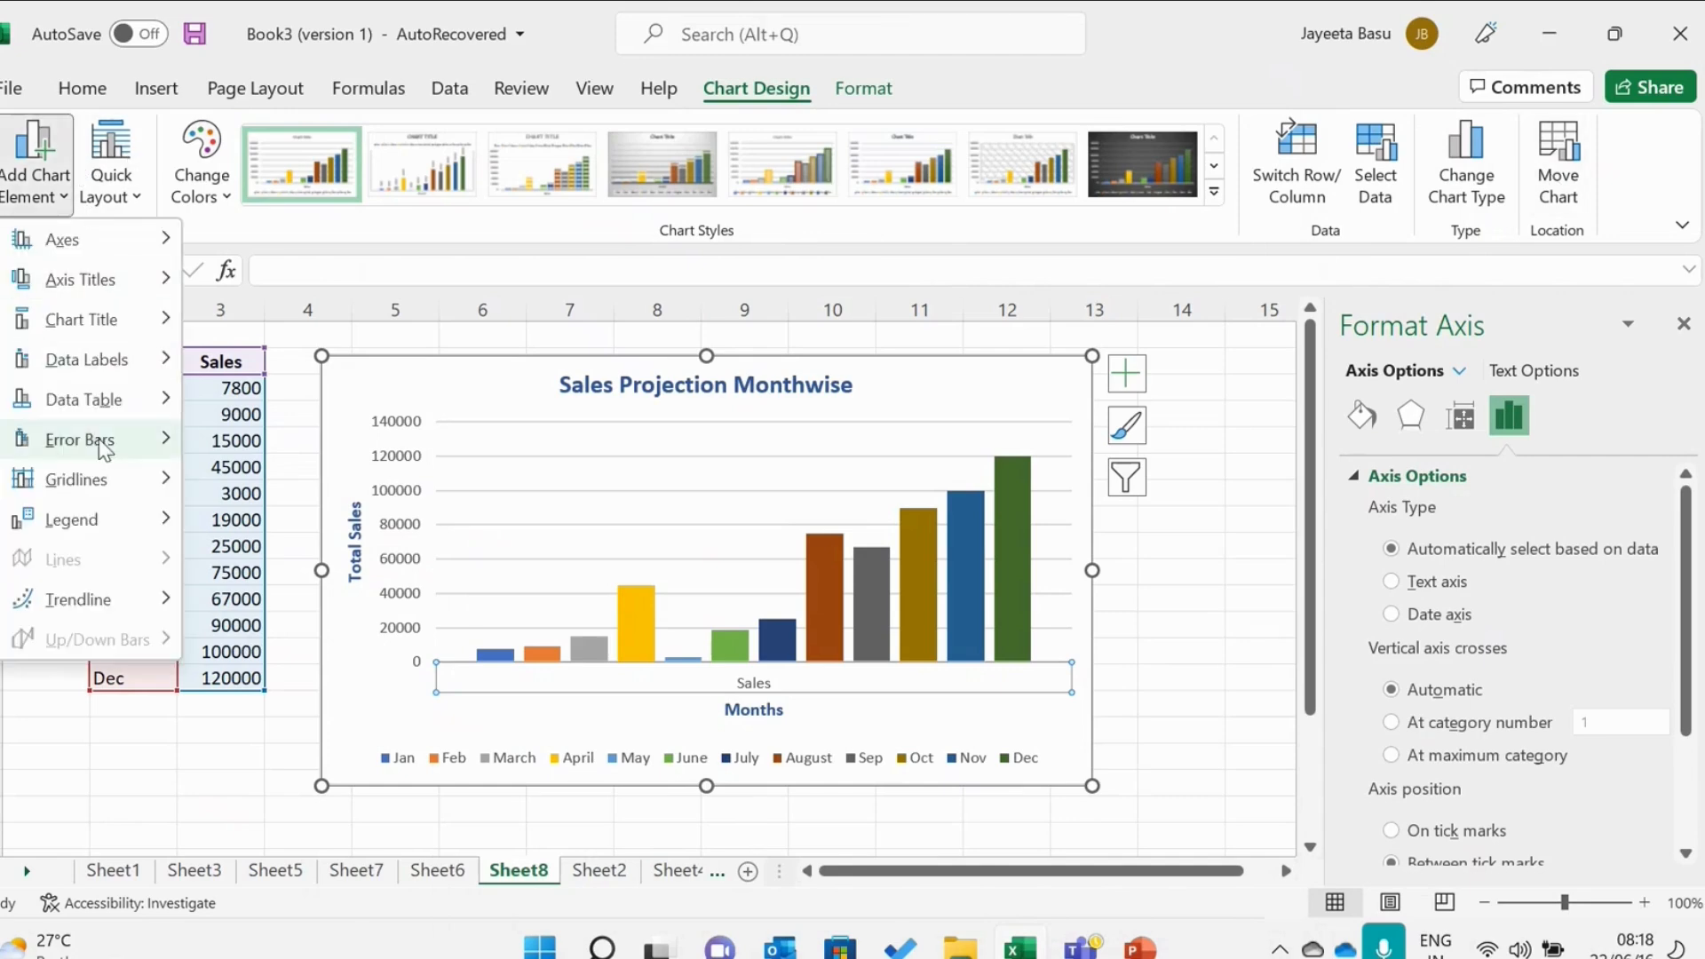
{"action": "left_click", "coordinate": [136, 206]}
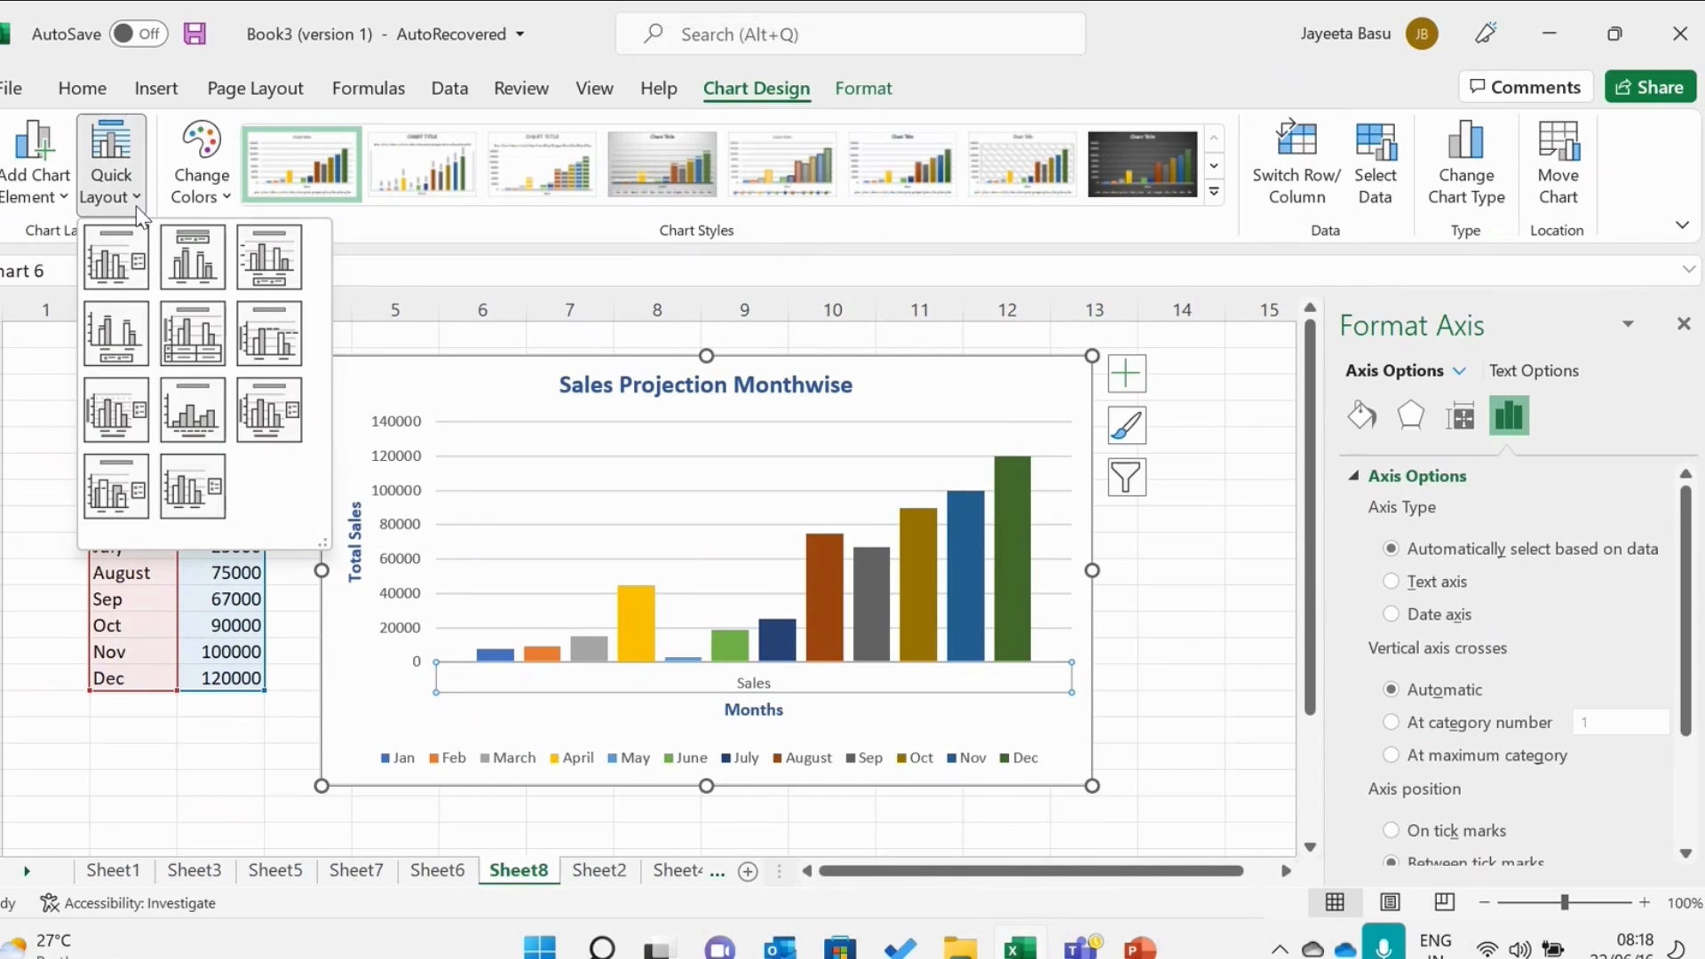
{"action": "left_click", "coordinate": [428, 400]}
{"action": "right_click", "coordinate": [428, 396]}
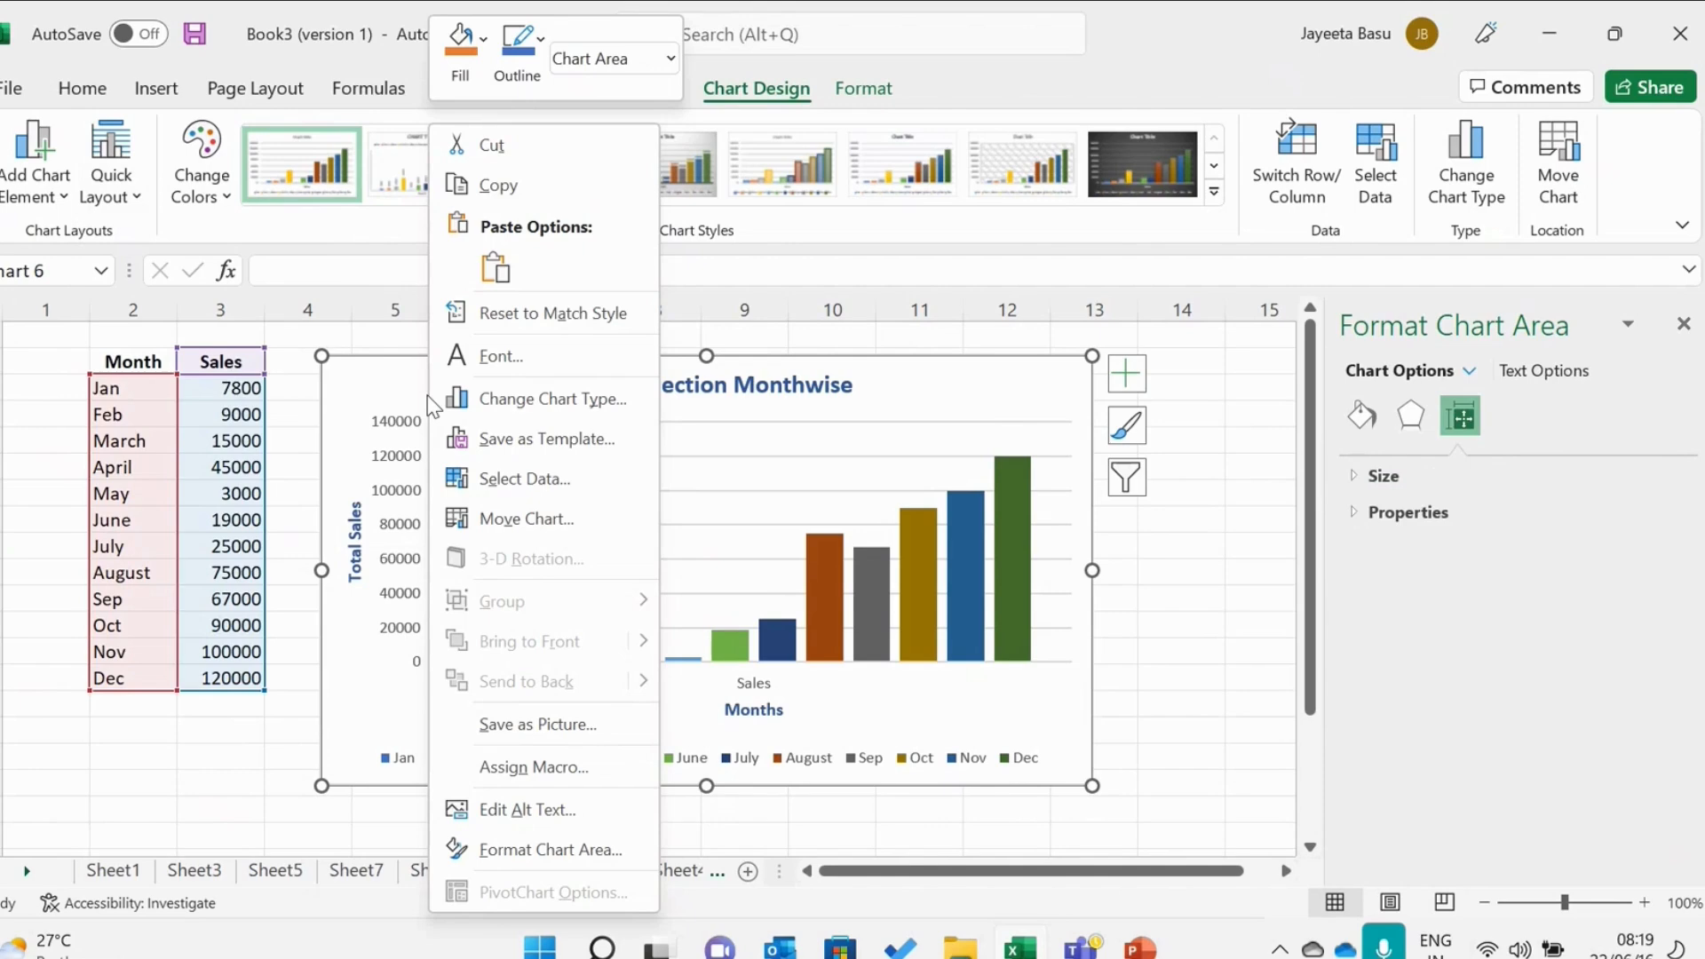
{"action": "left_click", "coordinate": [377, 390]}
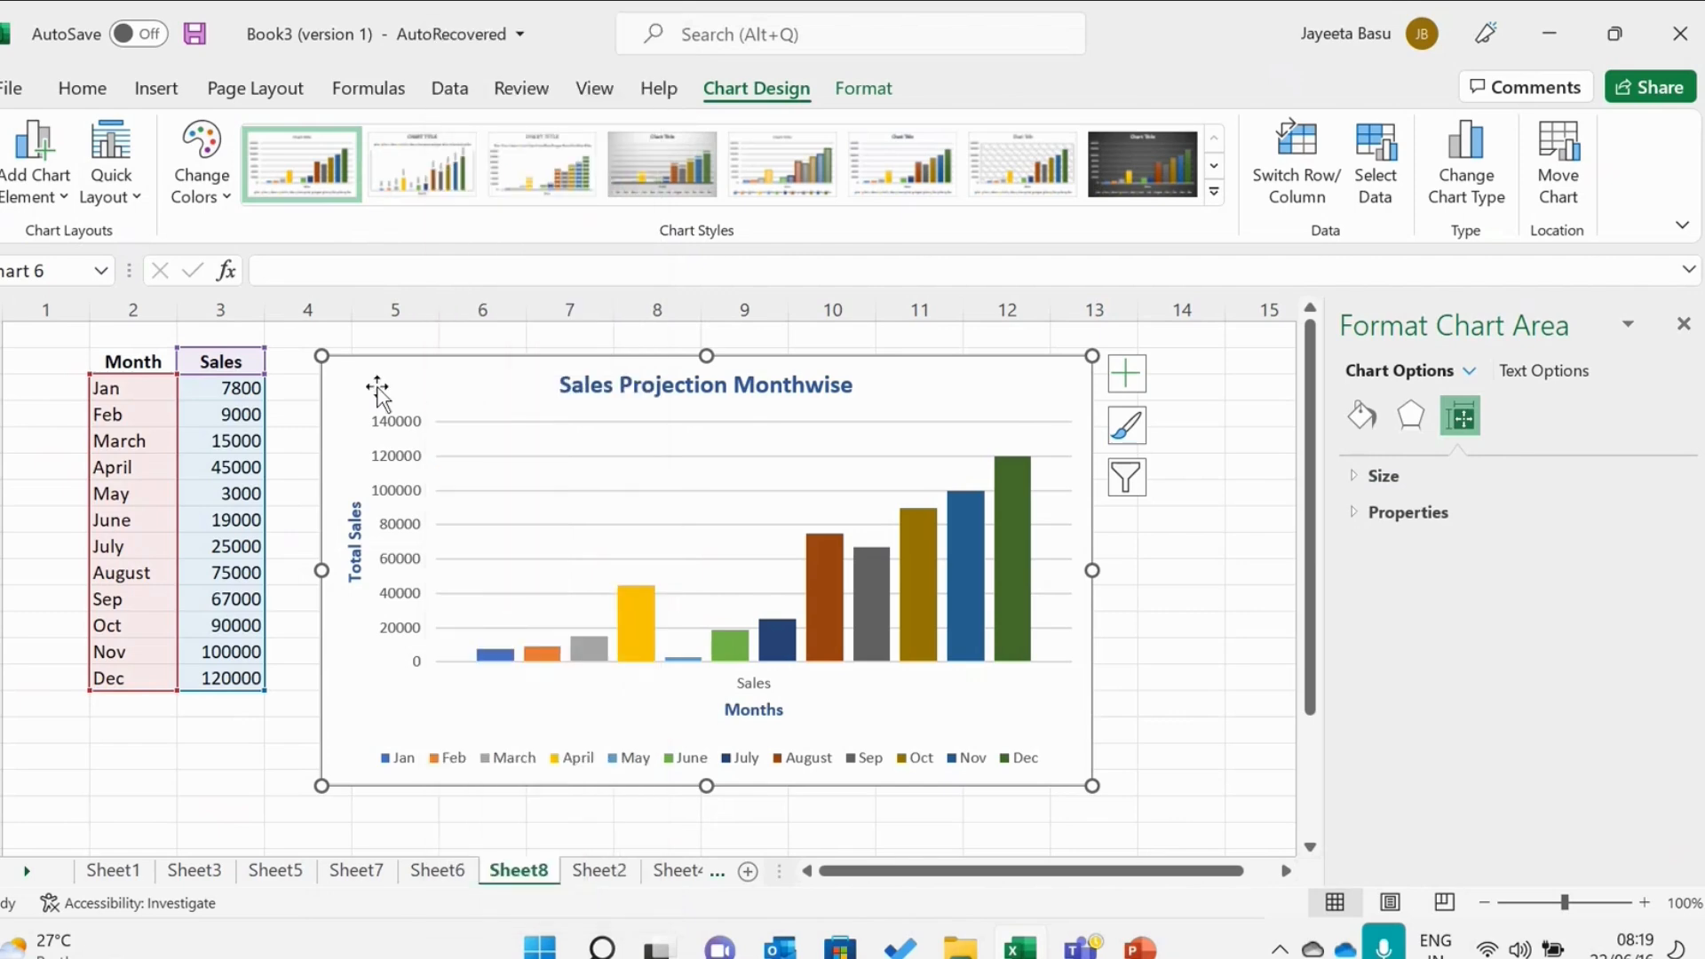
{"action": "right_click", "coordinate": [378, 387]}
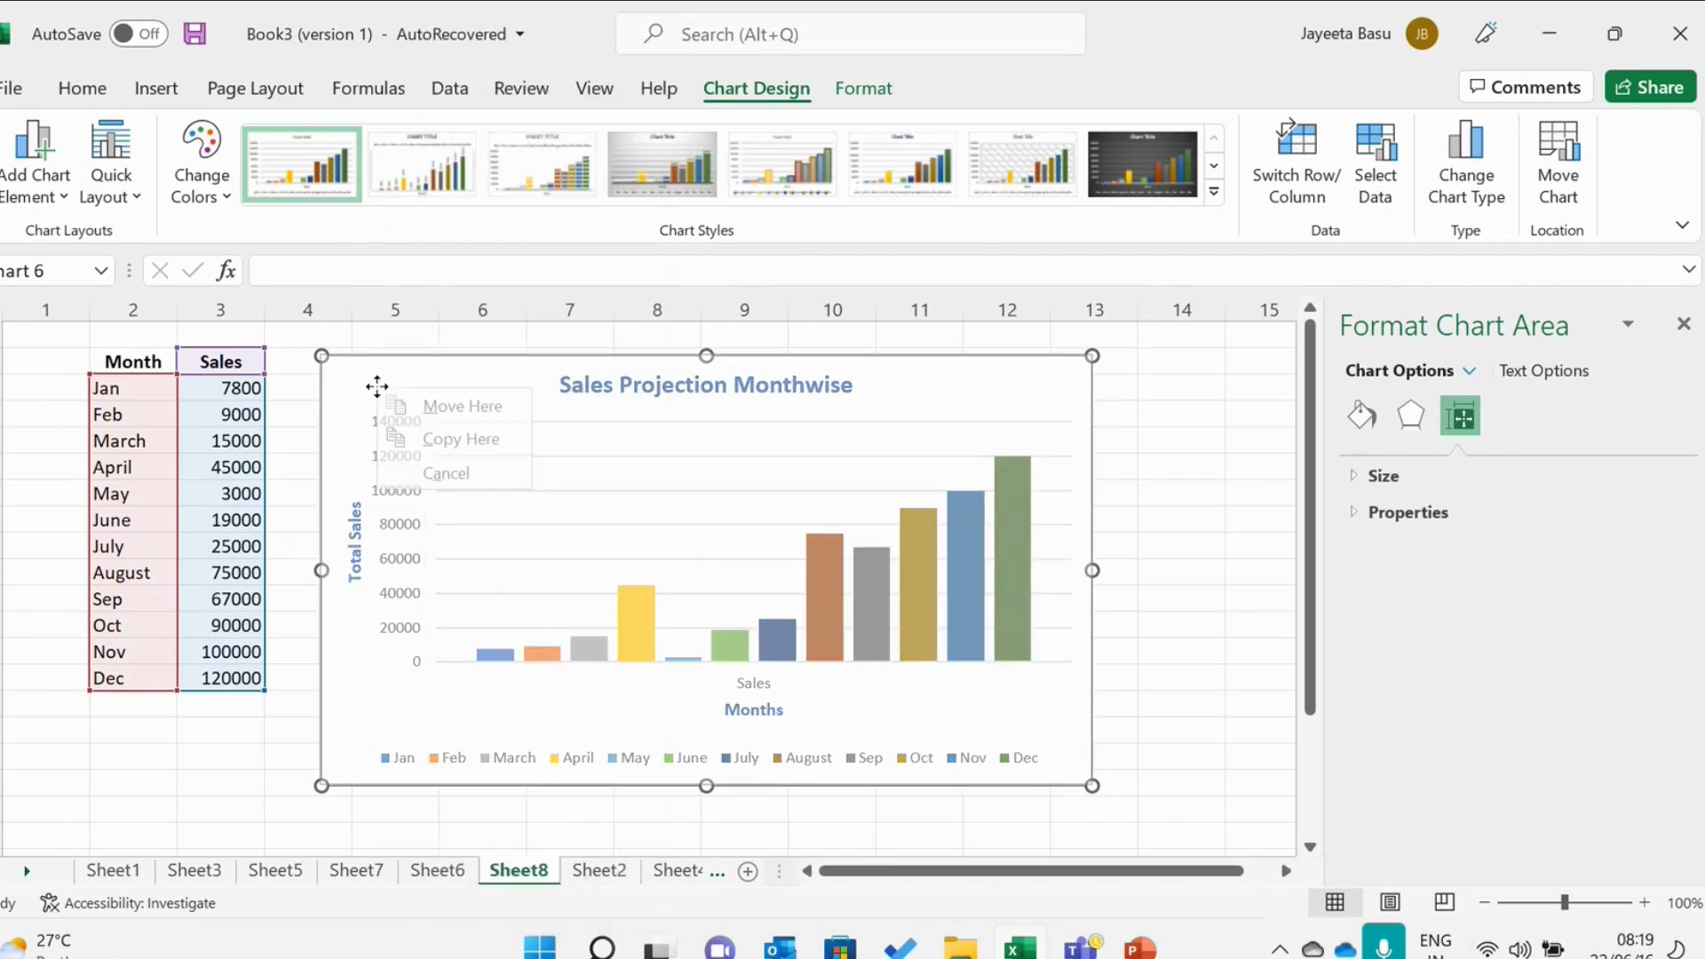
{"action": "left_click", "coordinate": [363, 369]}
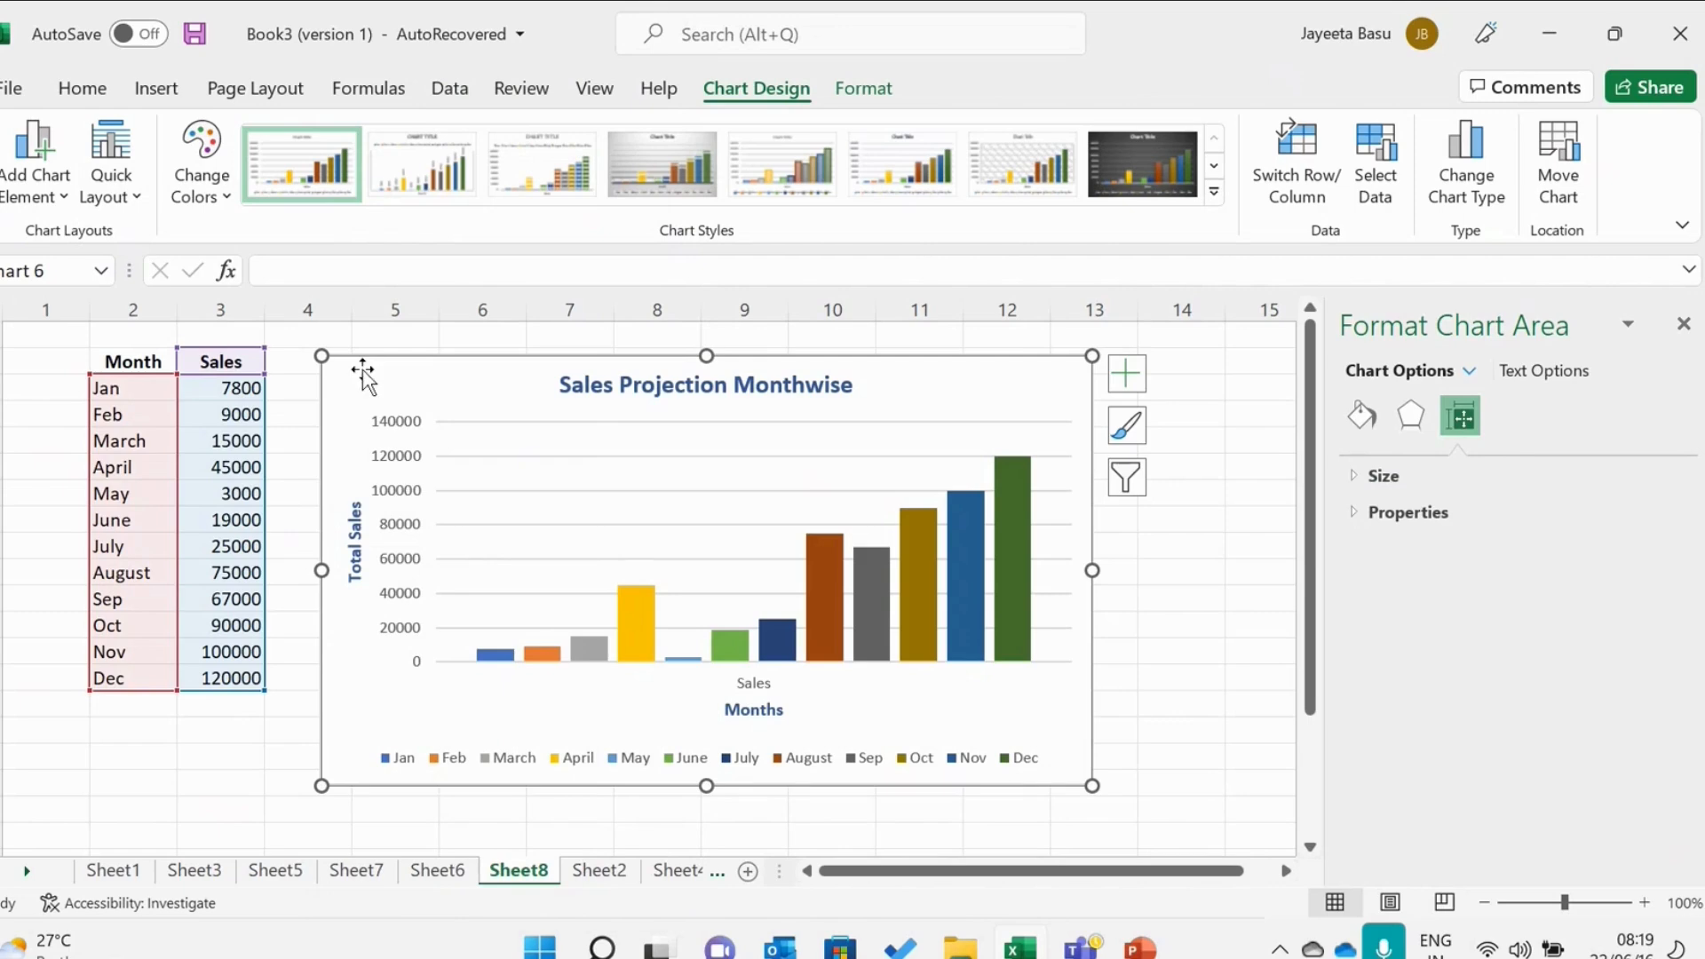
Start saving the chart as a template, then cancel the save dialog.
{"action": "right_click", "coordinate": [365, 377]}
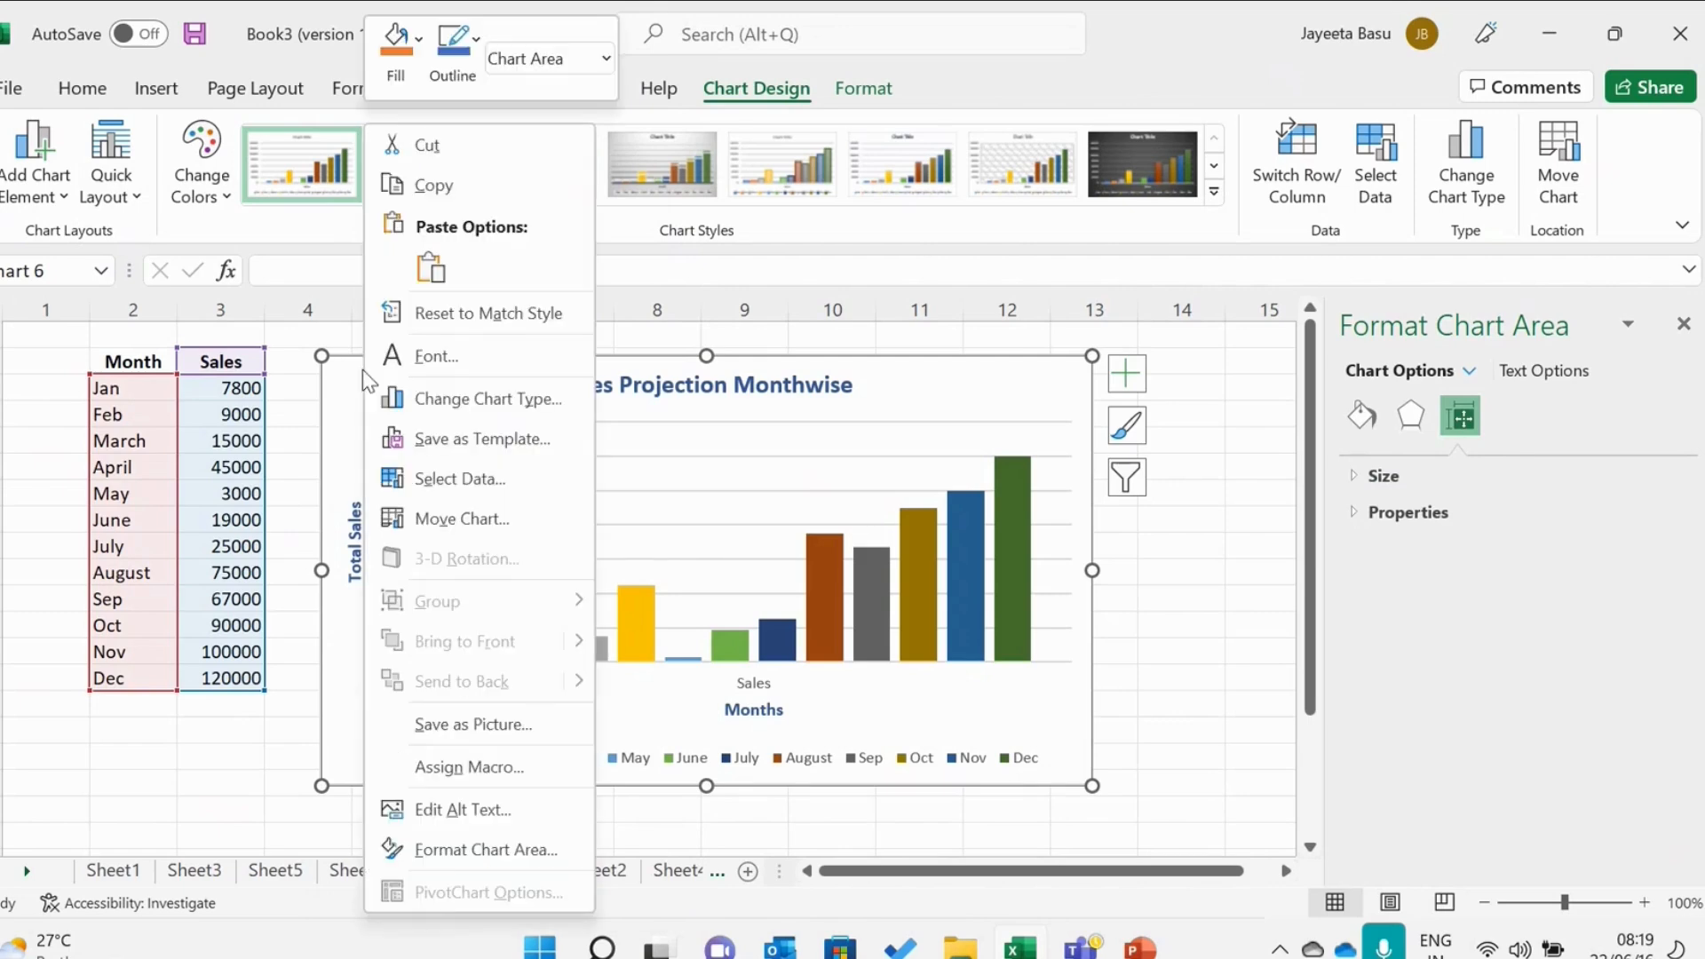
{"action": "left_click", "coordinate": [424, 431]}
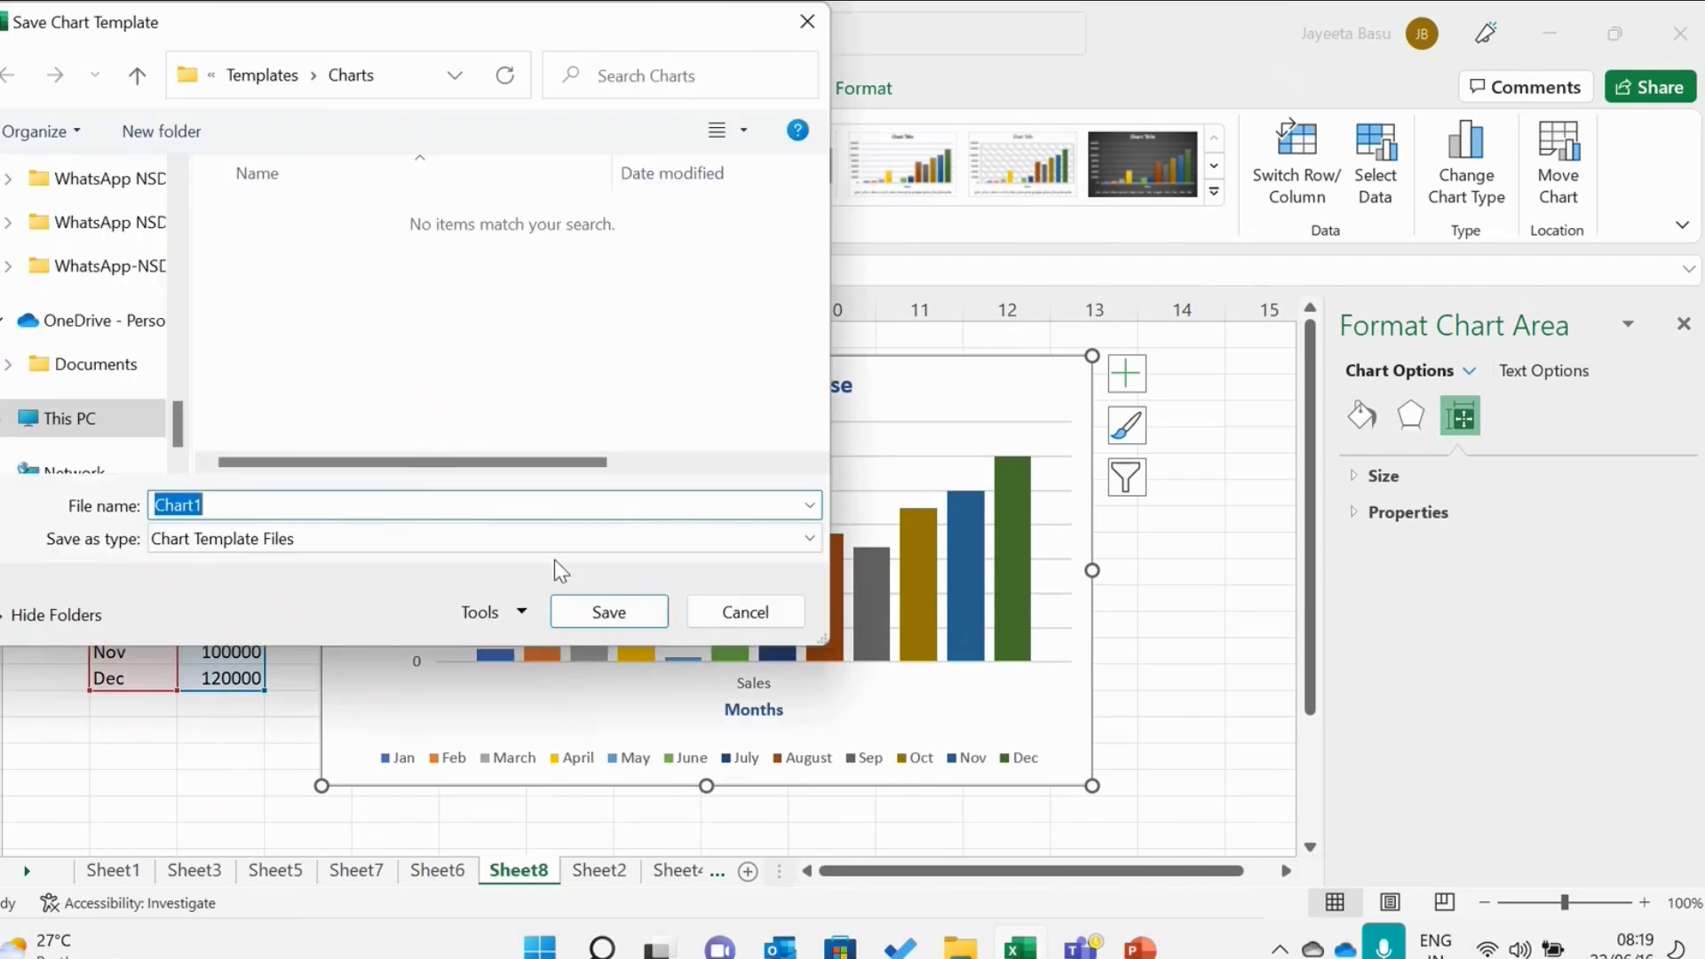
{"action": "left_click", "coordinate": [710, 622]}
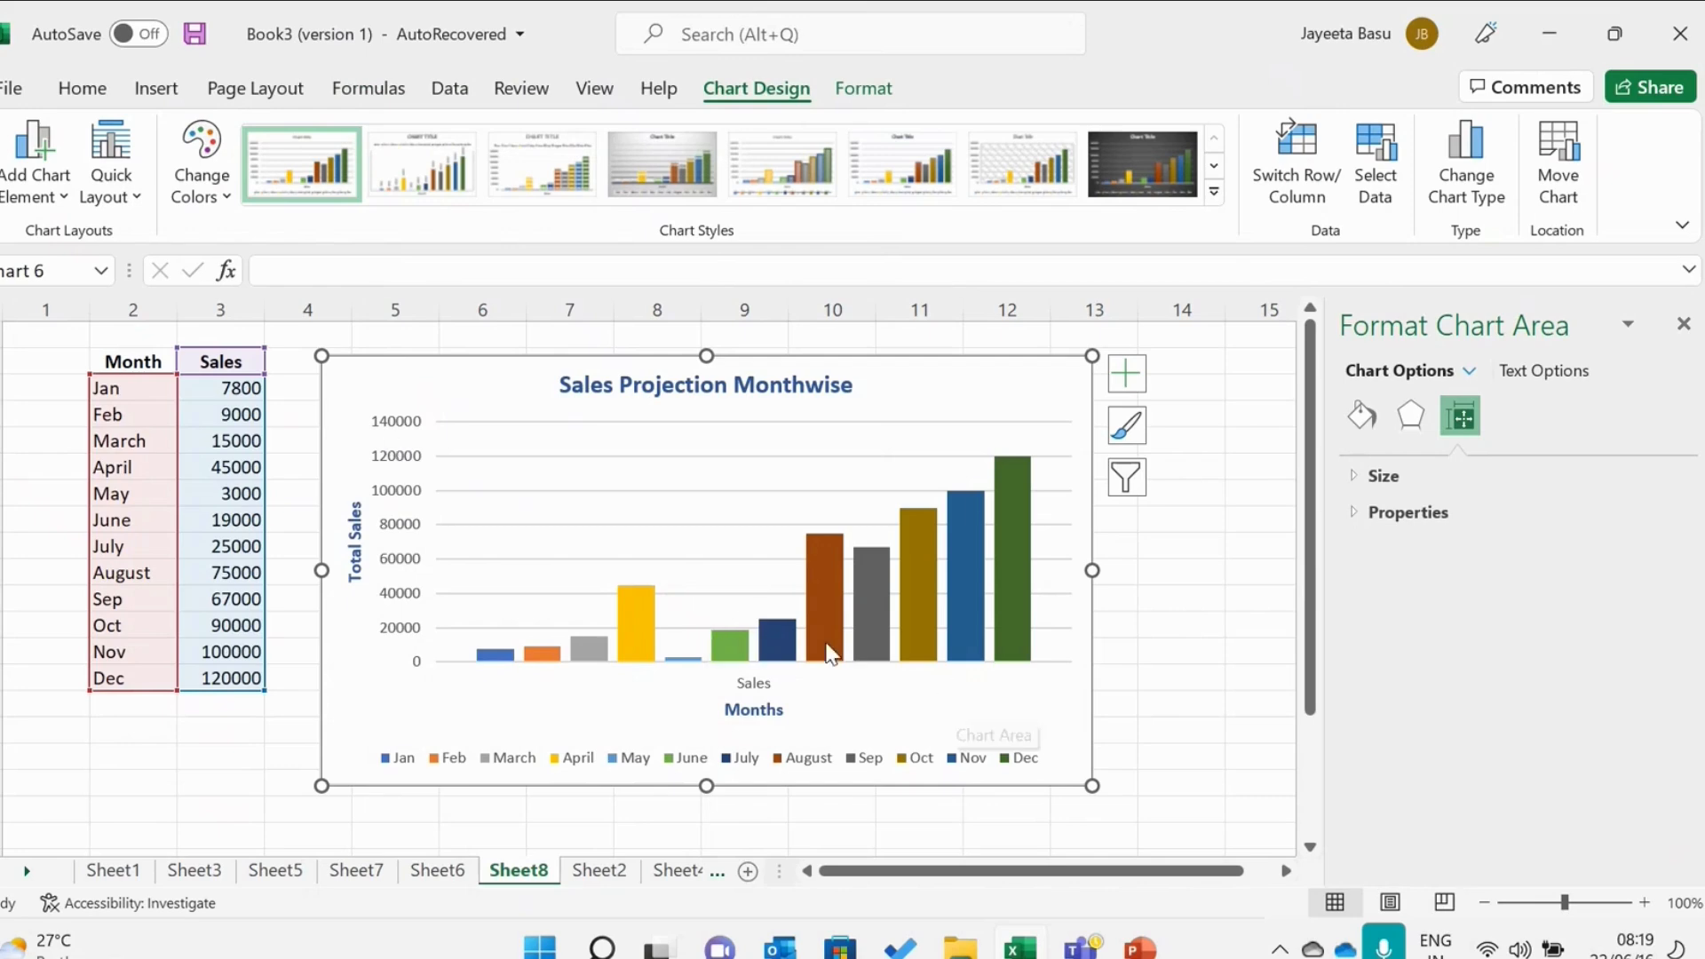
Switch to PowerPoint, start the slide show and advance to the References slide.
{"action": "left_click", "coordinate": [1141, 943]}
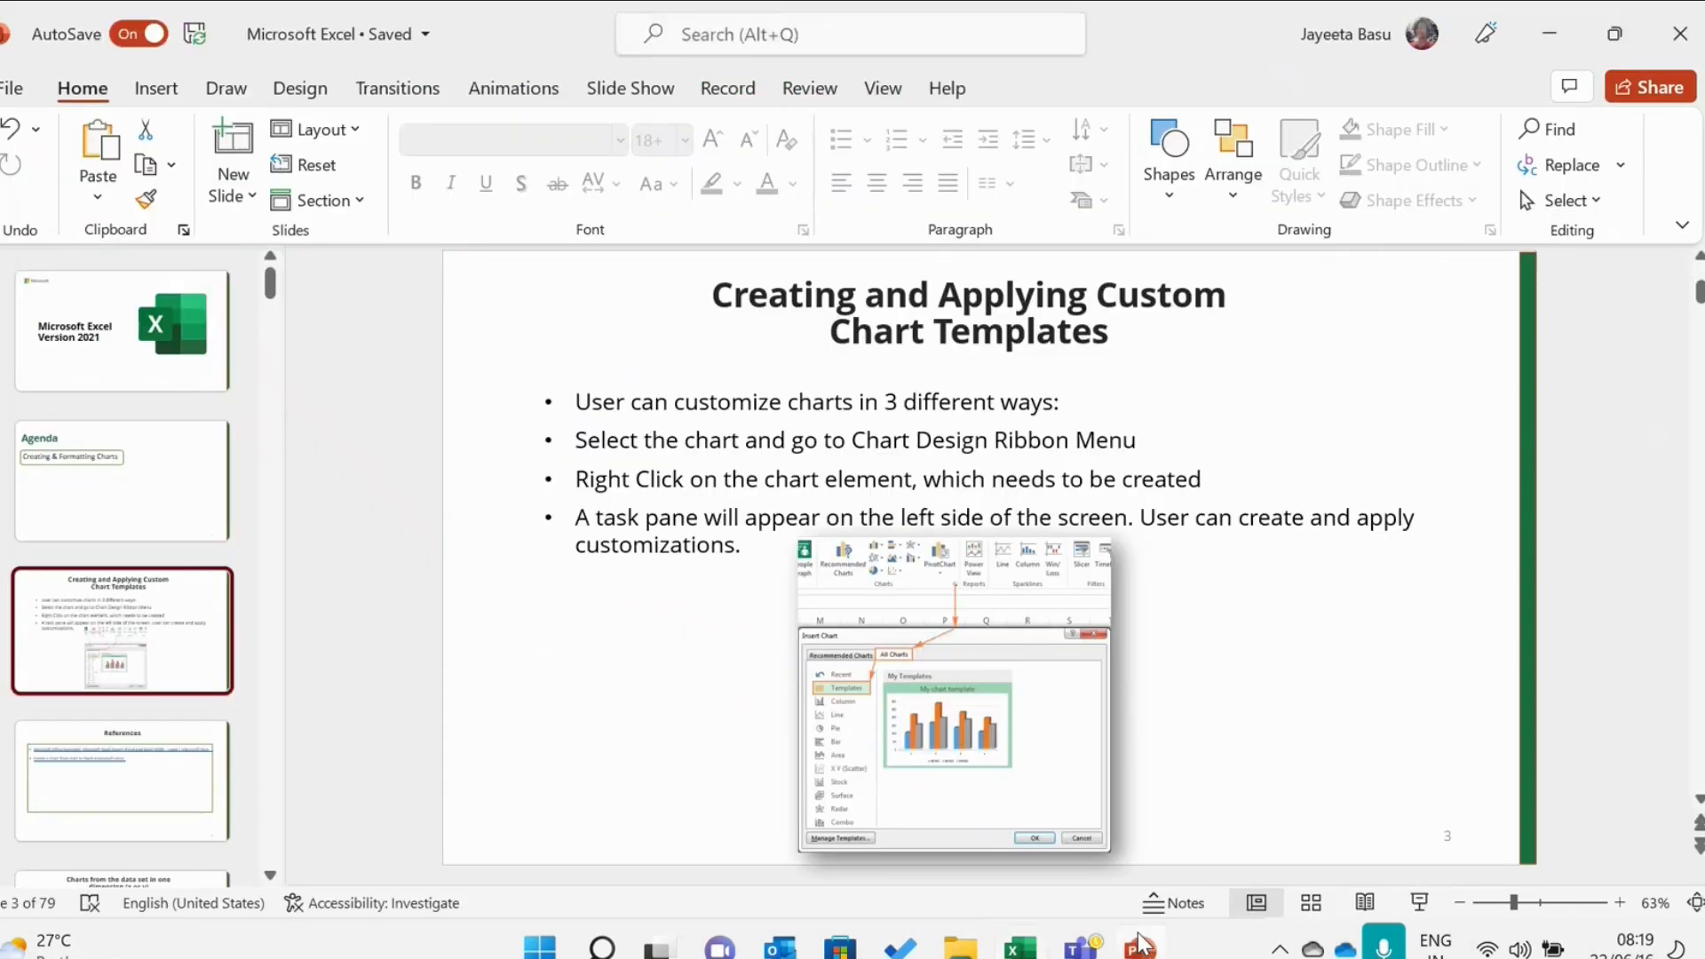
{"action": "left_click", "coordinate": [1412, 902]}
{"action": "key", "text": "Right"}
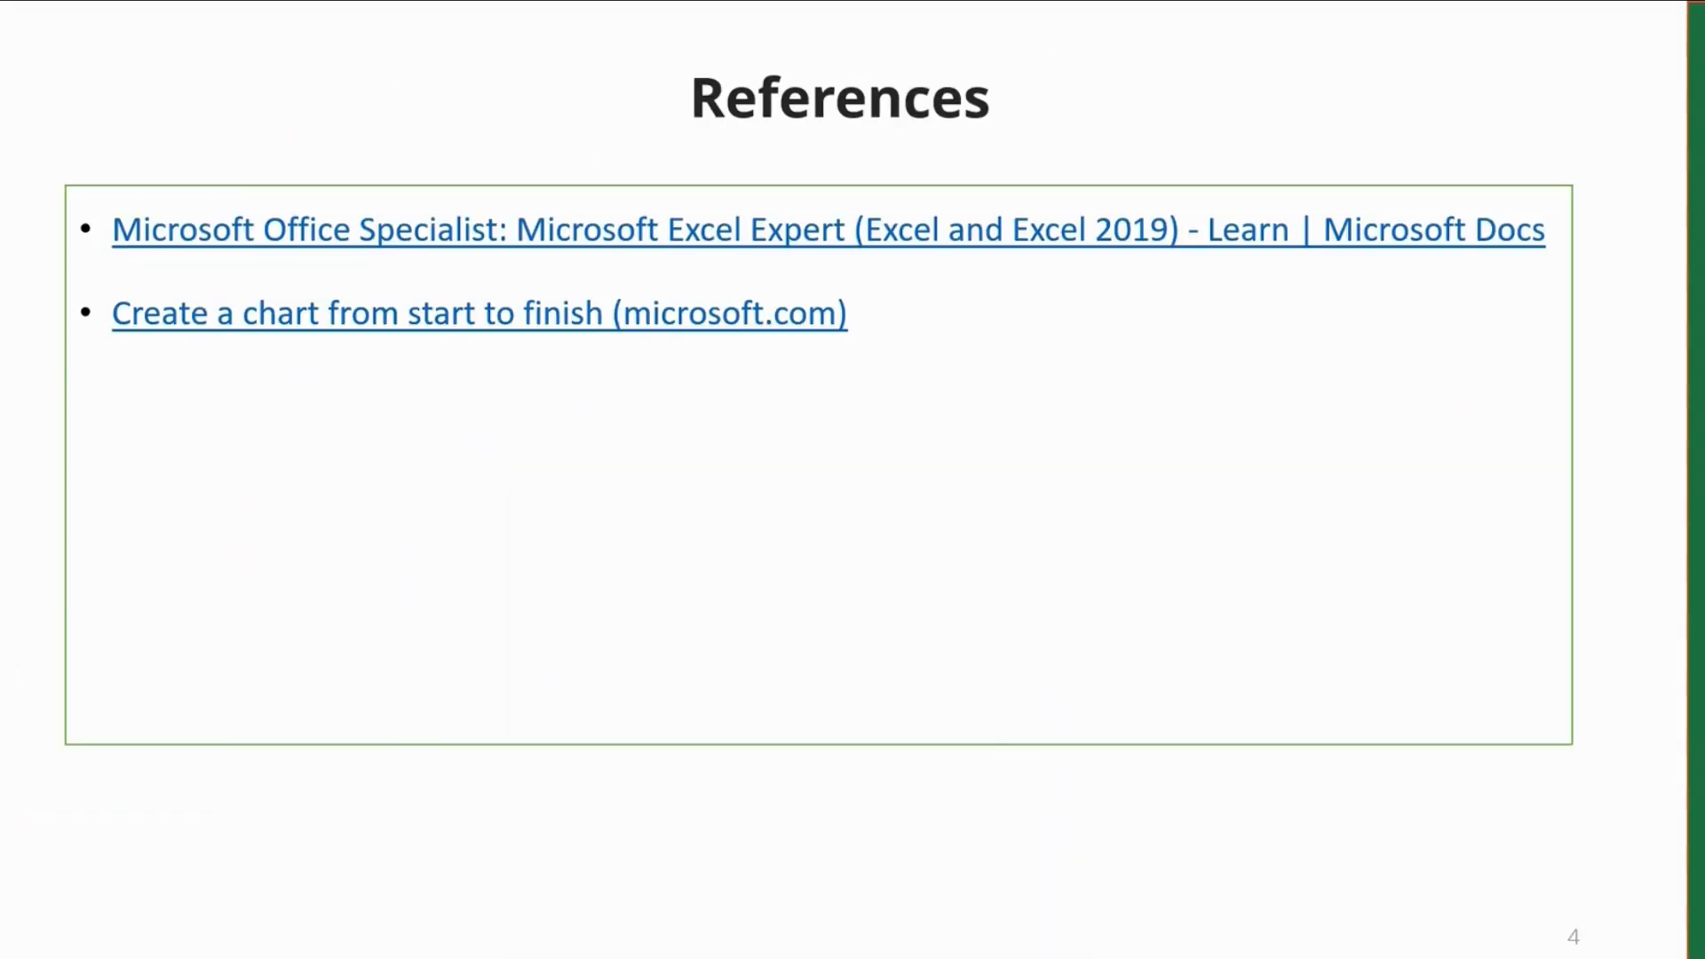